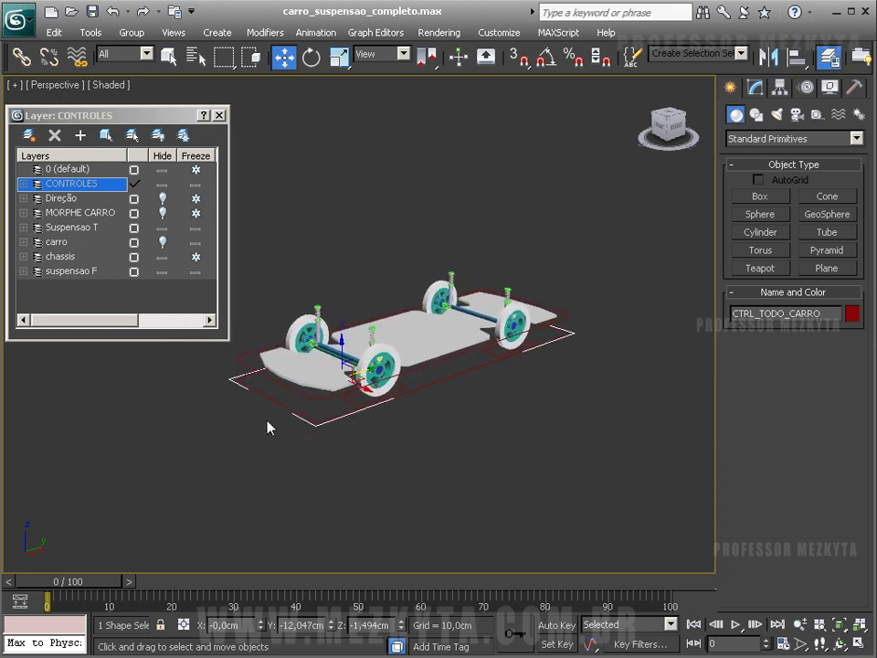
# Select the blue front wheel axle EIXO_RODA_FD and try rotating it in the View coordinate system
pyautogui.click(280, 408)
pyautogui.click(289, 410)
pyautogui.scroll(-2, 328, 398)
pyautogui.scroll(8, 411, 376)
pyautogui.keyDown('alt'); pyautogui.moveTo(418, 274); pyautogui.dragTo(384, 324, button='middle'); pyautogui.keyUp('alt')
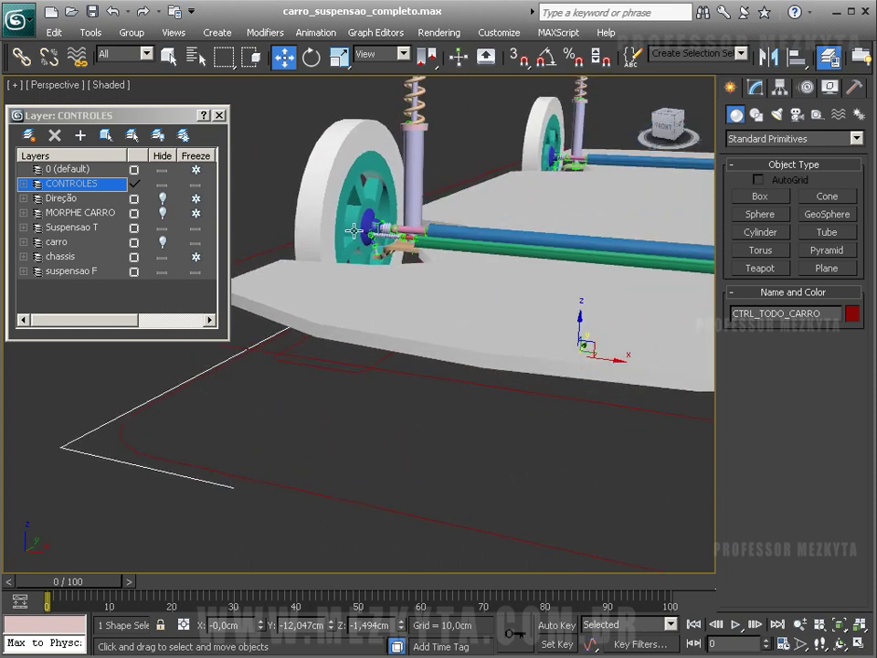
pyautogui.click(367, 222)
pyautogui.press('e')
pyautogui.moveTo(388, 219); pyautogui.dragTo(402, 199)
pyautogui.keyDown('alt'); pyautogui.moveTo(403, 199); pyautogui.dragTo(408, 239, button='middle'); pyautogui.keyUp('alt')
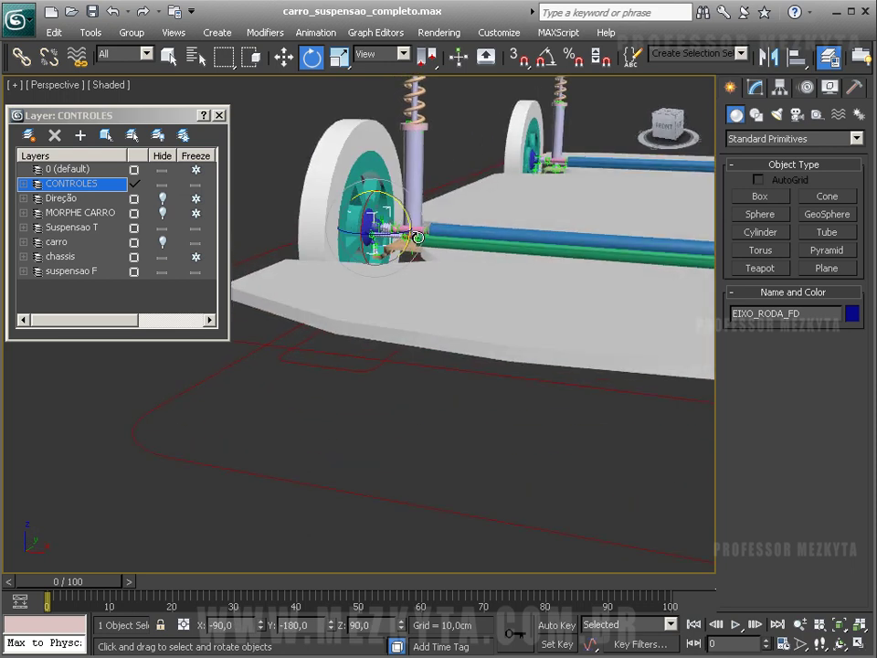
# Switch the reference coordinate system to Local and try rotating EIXO_RODA_FD about its own axes
pyautogui.click(403, 53)
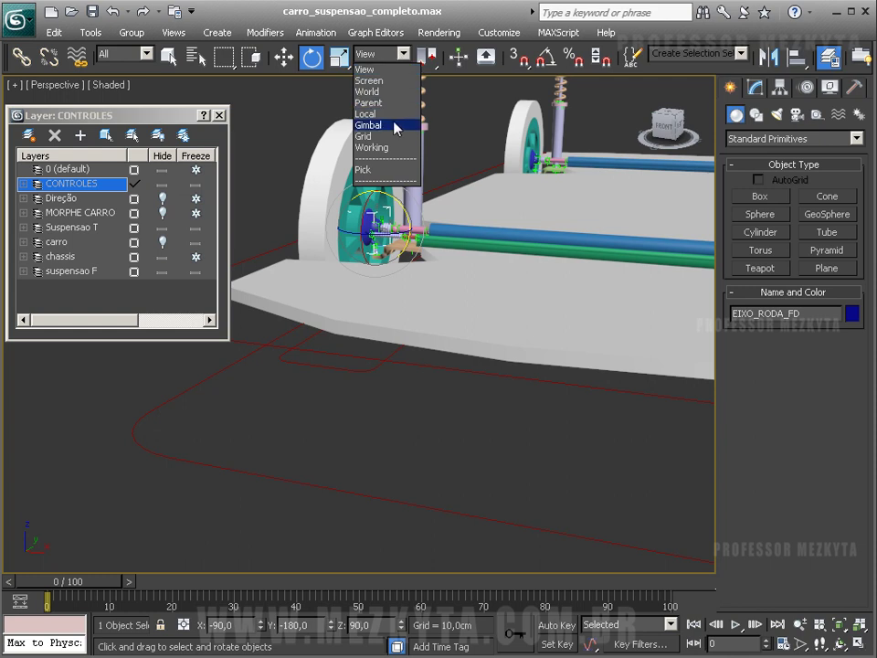
pyautogui.click(366, 114)
pyautogui.moveTo(379, 215)
pyautogui.keyDown('alt'); pyautogui.mouseDown(button='middle')
pyautogui.moveTo(368, 229)
pyautogui.moveTo(384, 209)
pyautogui.mouseUp(button='middle'); pyautogui.keyUp('alt')
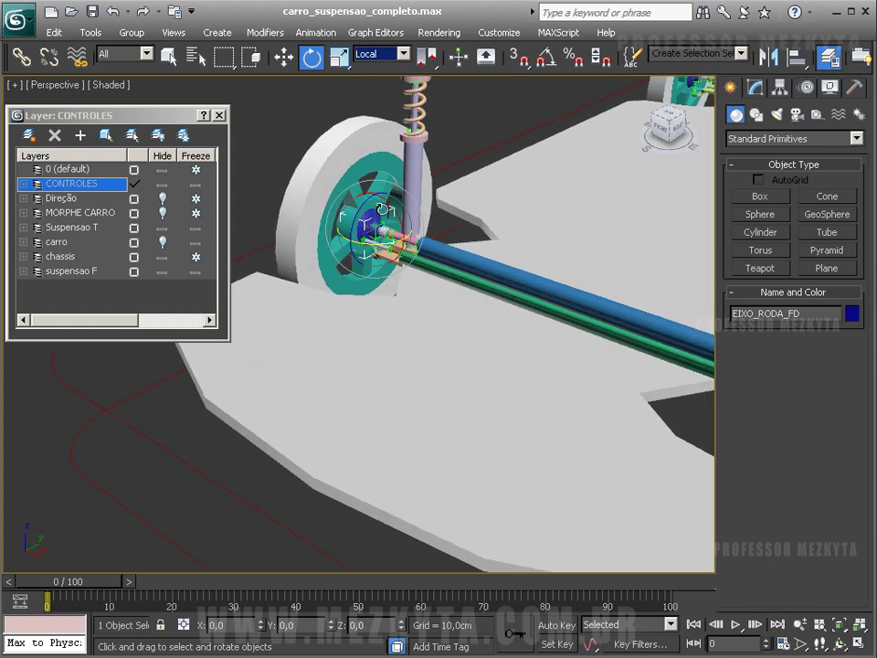
pyautogui.moveTo(395, 209); pyautogui.dragTo(379, 243)
# Set the reference coordinate system to Gimbal and try rotating EIXO_RODA_FD, cancelling the rotation
pyautogui.click(403, 53)
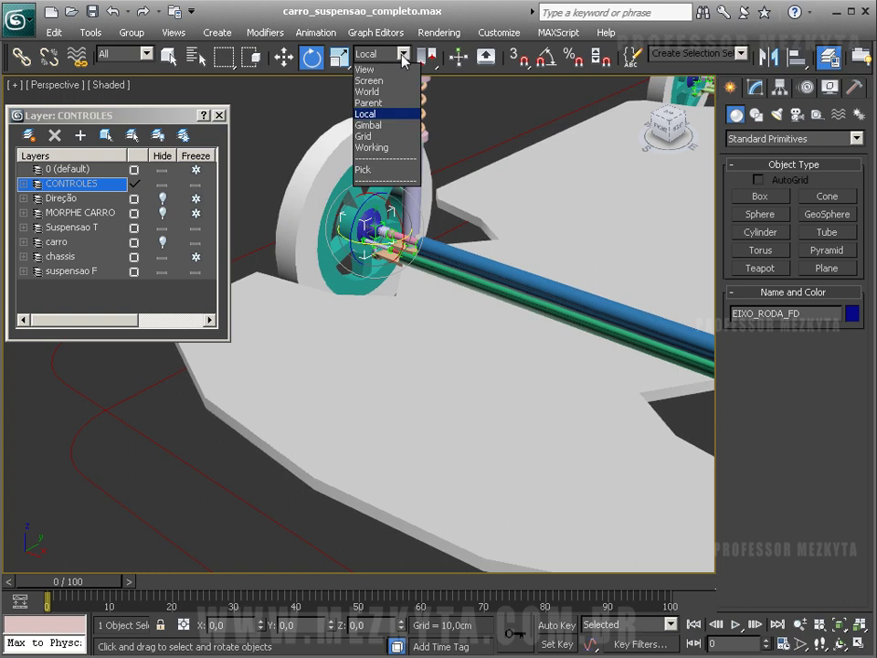
pyautogui.click(374, 124)
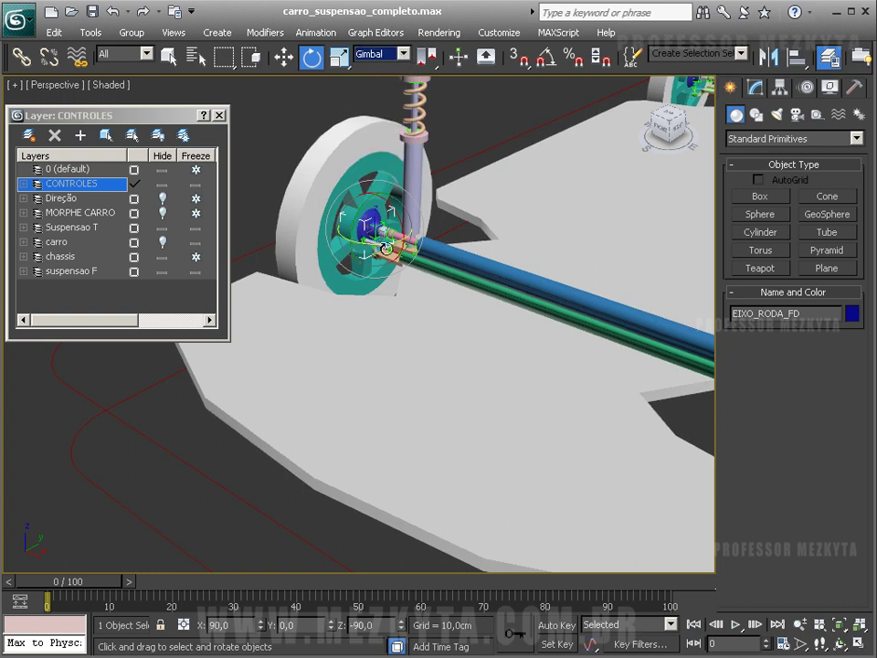
pyautogui.moveTo(390, 250); pyautogui.dragTo(379, 187)
pyautogui.rightClick(380, 187)
pyautogui.keyDown('alt'); pyautogui.moveTo(400, 236); pyautogui.dragTo(409, 182, button='middle'); pyautogui.keyUp('alt')
pyautogui.moveTo(444, 234); pyautogui.dragTo(451, 202, button='middle')
pyautogui.scroll(-3, 437, 211)
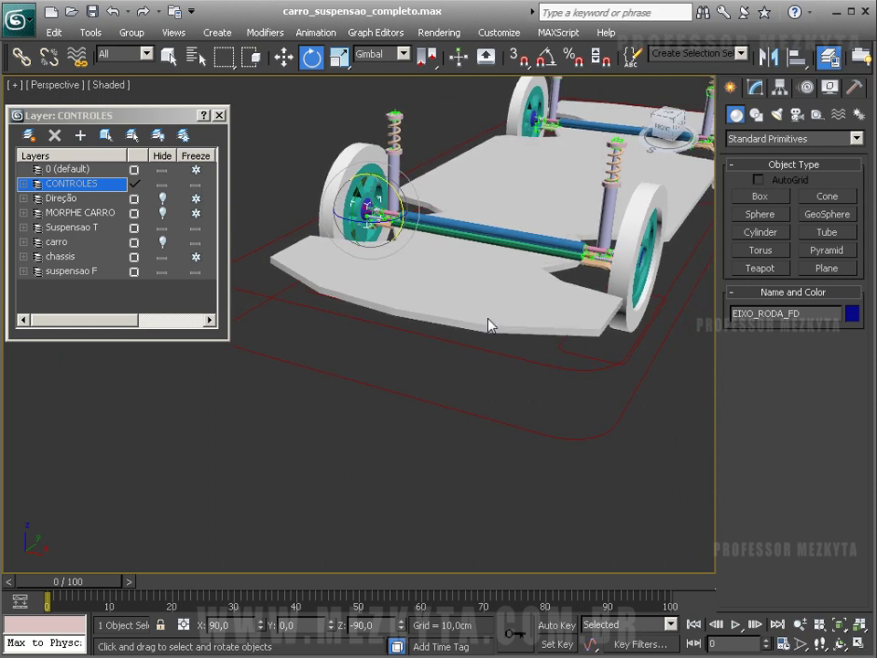
# Add an Attribute Holder modifier to the CTRL_TODO_CARRO rectangle and close the layer manager
pyautogui.moveTo(380, 364); pyautogui.dragTo(384, 435)
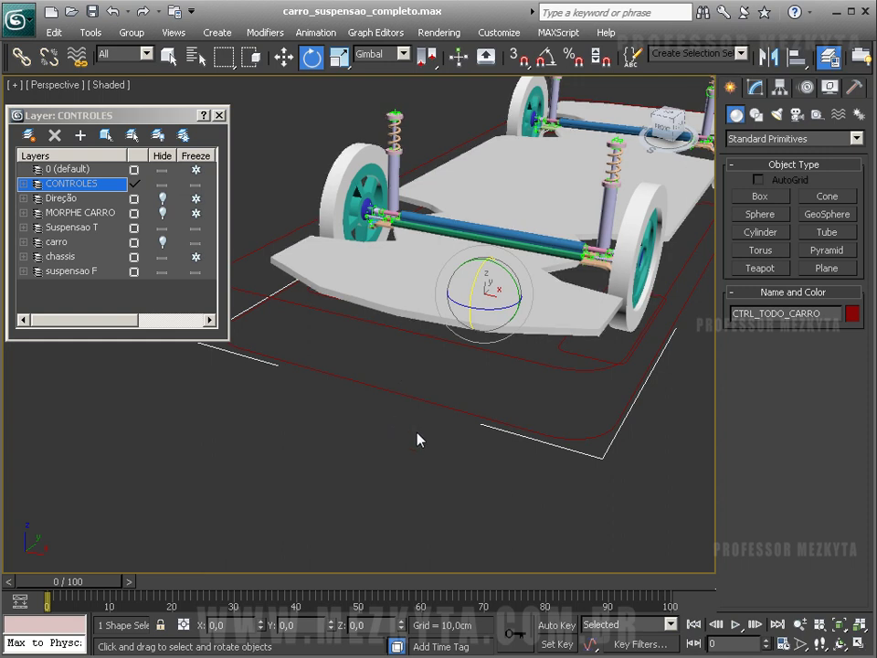
pyautogui.click(755, 87)
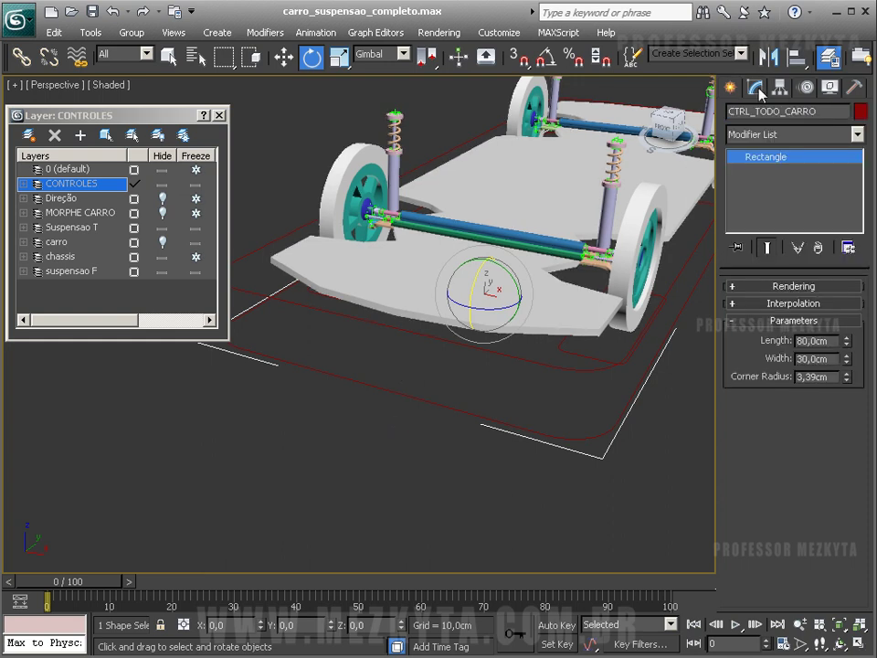
pyautogui.click(757, 134)
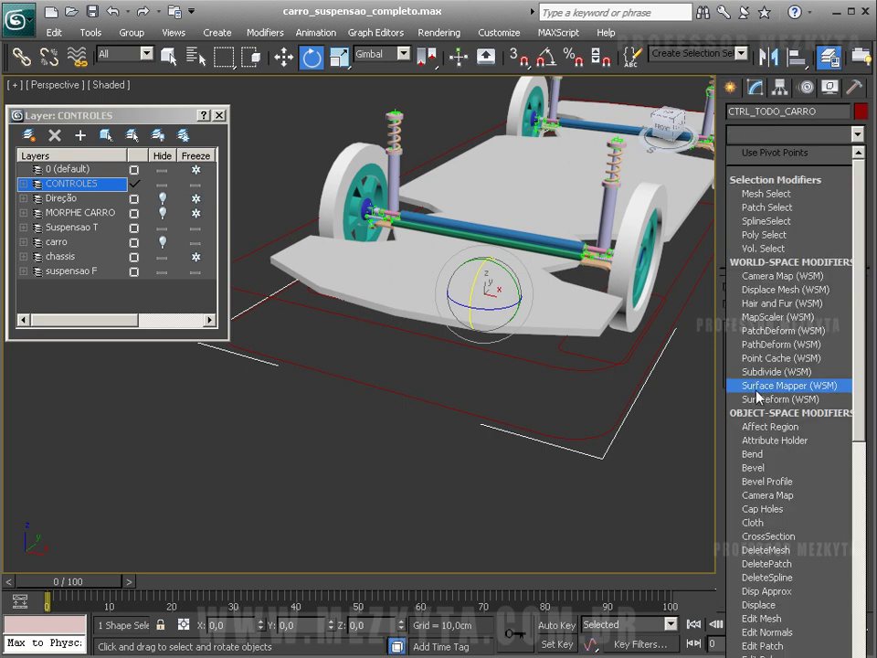
pyautogui.click(782, 442)
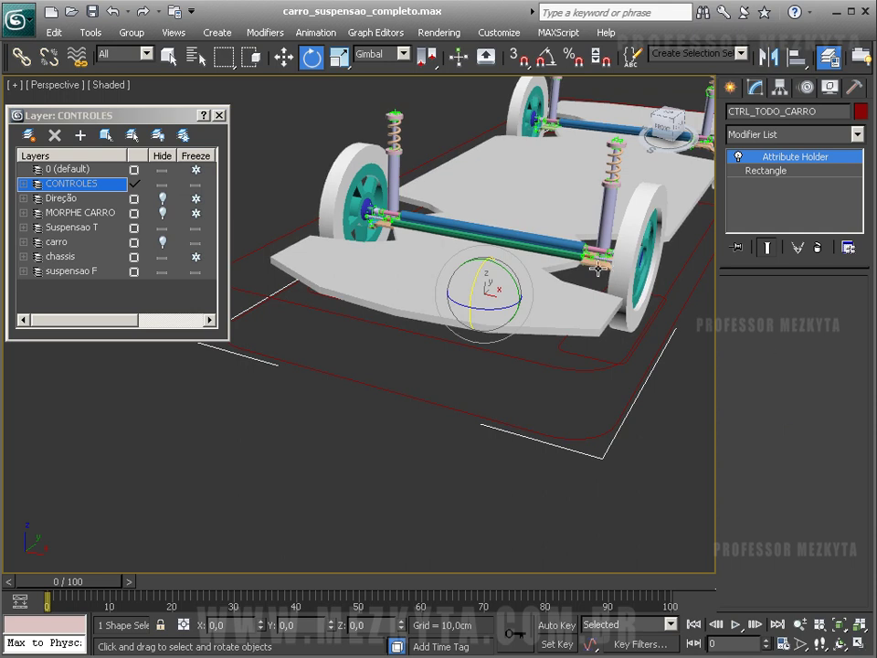
pyautogui.click(221, 118)
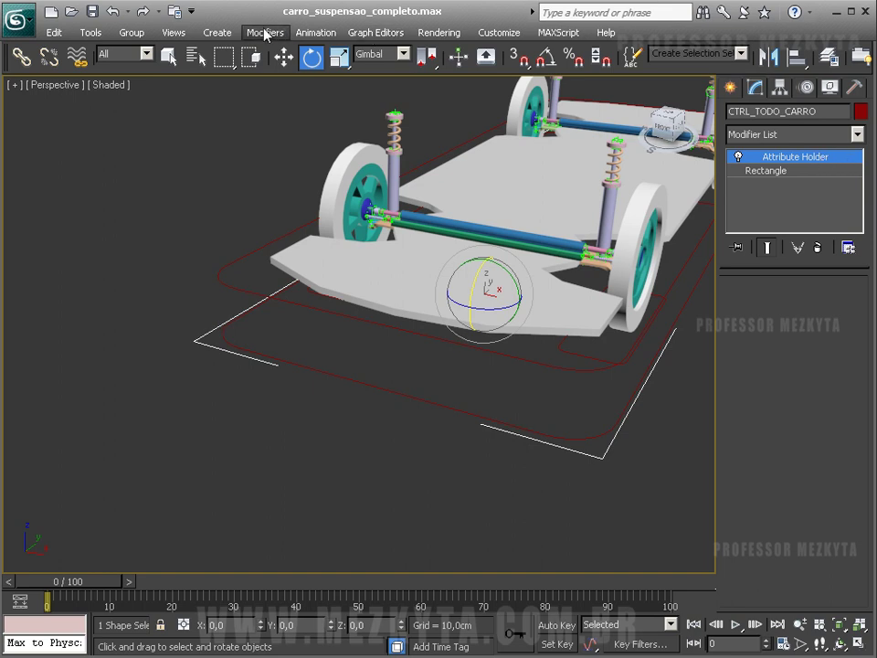
# Open the Parameter Editor and define a float spinner named VIRA_RODA with a range from -15 to 15
pyautogui.click(308, 32)
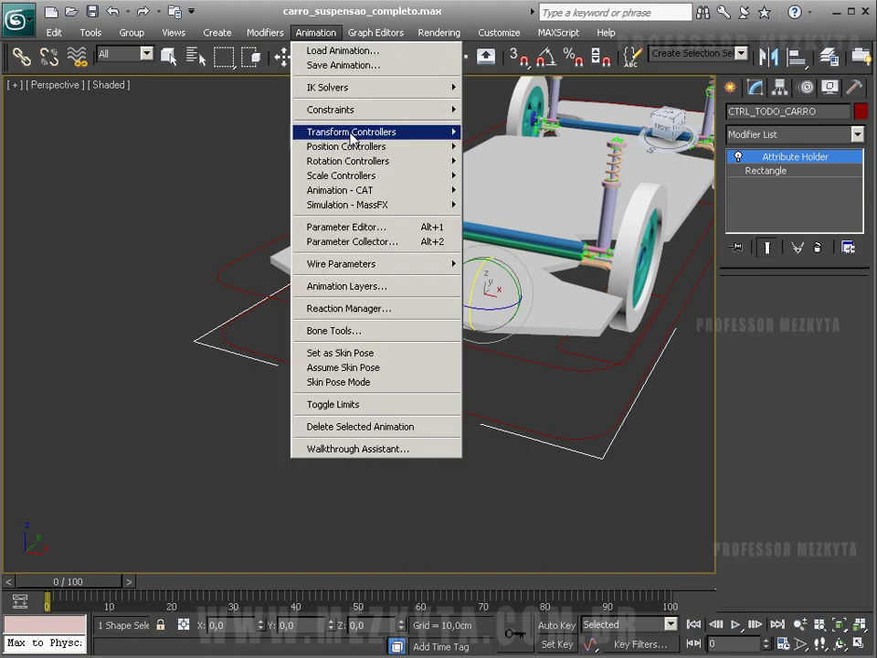
pyautogui.click(377, 235)
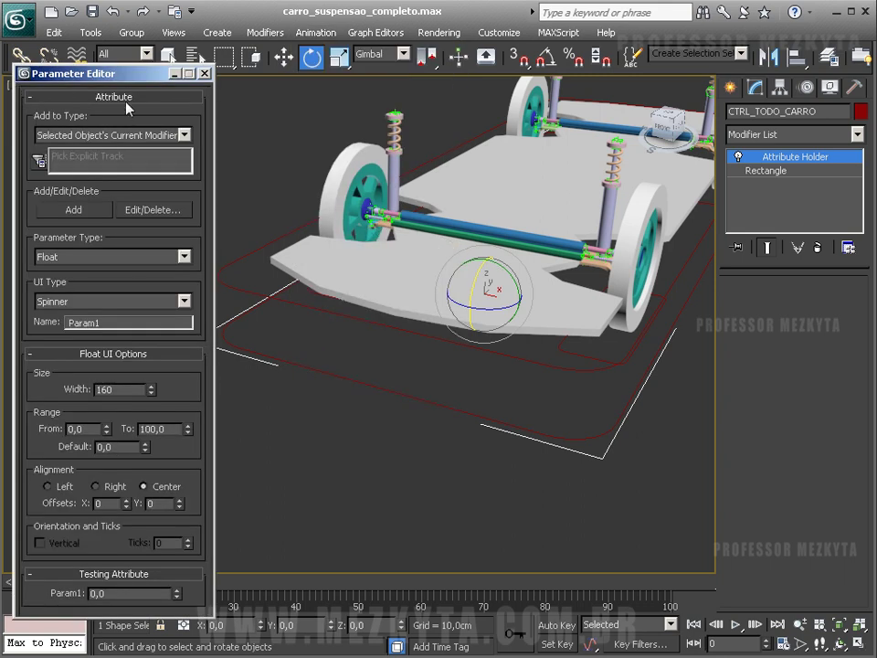
pyautogui.doubleClick(125, 324)
pyautogui.write('v')
pyautogui.click(85, 428)
pyautogui.moveTo(97, 429); pyautogui.dragTo(57, 435)
pyautogui.write('-15')
pyautogui.press('Tab')
pyautogui.write('1')
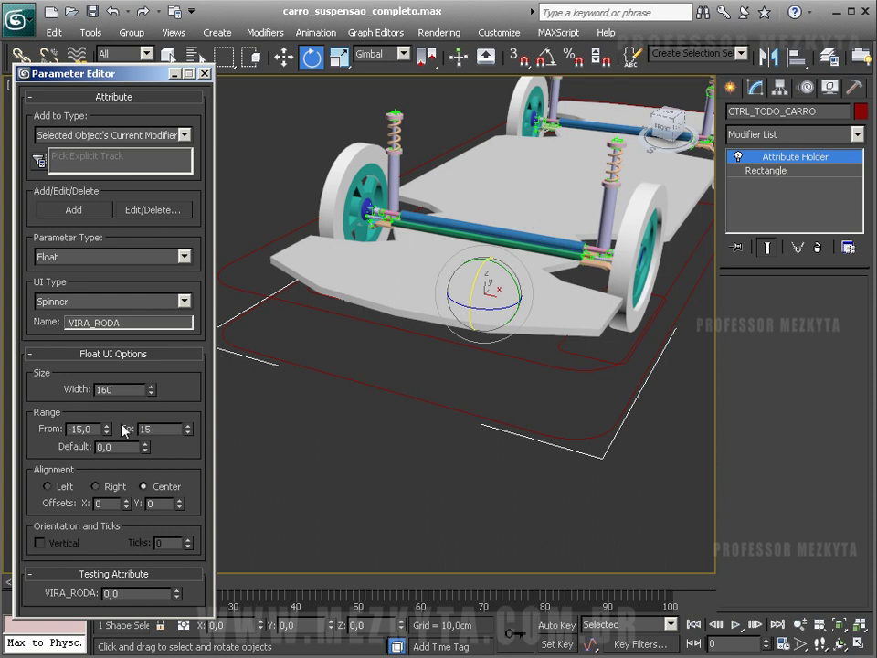
# Set the VIRA_RODA spinner width to 110 and add the attribute to the modifier
pyautogui.moveTo(151, 390); pyautogui.dragTo(152, 418)
pyautogui.doubleClick(124, 389)
pyautogui.write('1')
pyautogui.press('Return')
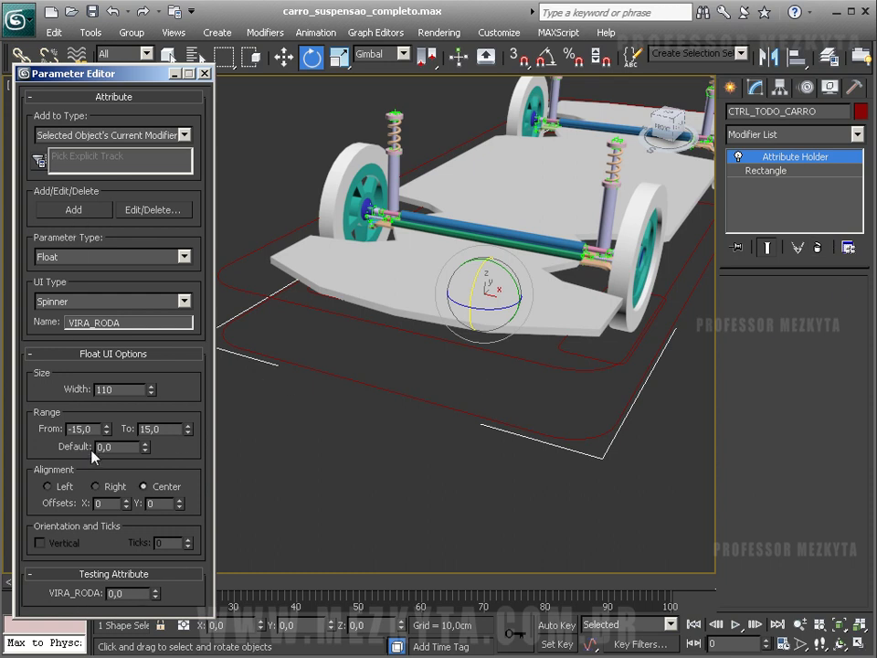
pyautogui.click(85, 207)
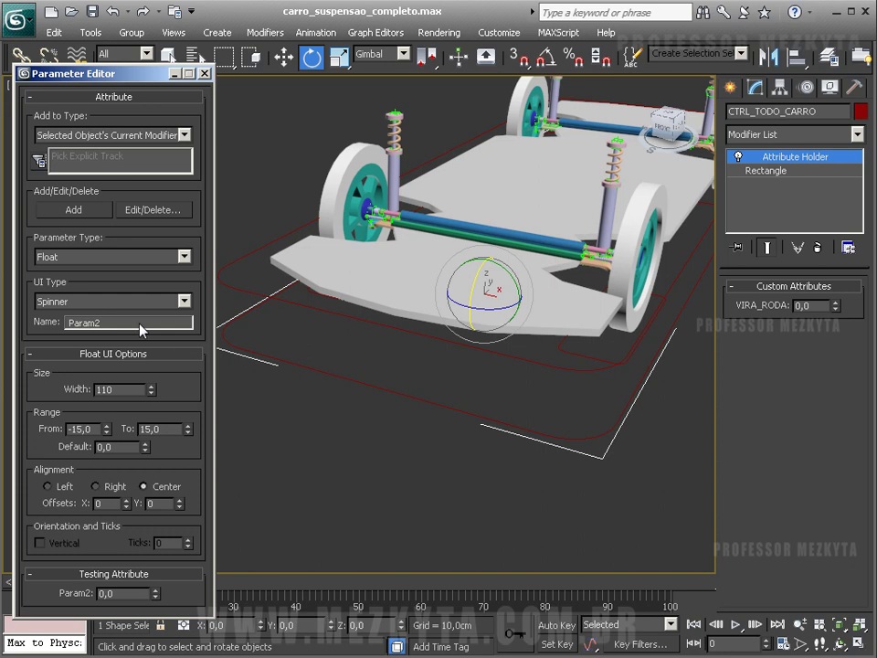
# Name the second custom parameter GEOMETRIA
pyautogui.moveTo(142, 326); pyautogui.dragTo(69, 322)
pyautogui.write('GEE')
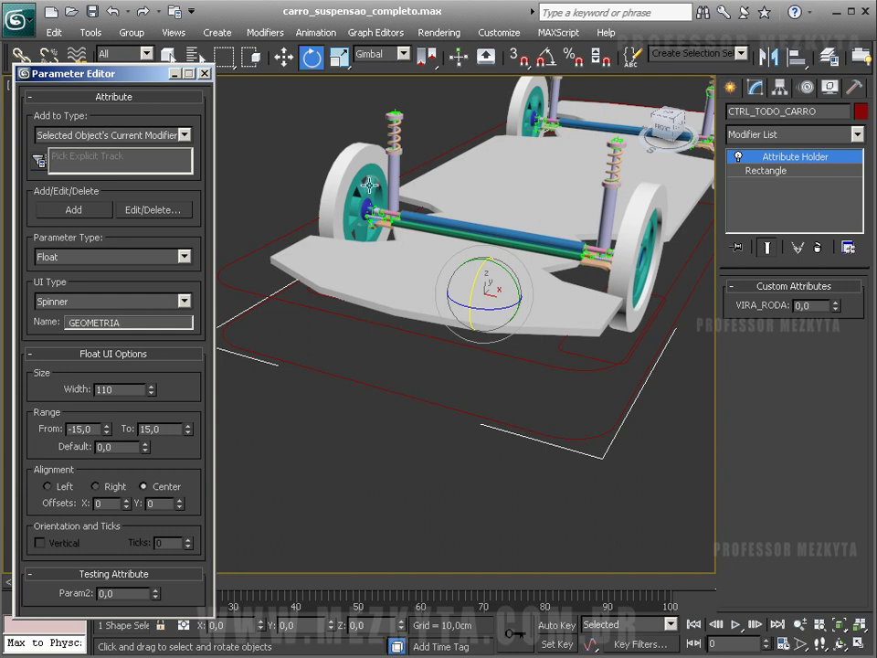
pyautogui.press('Return')
# Try rotating the front wheel axle EIXO_RODA_FD, cancel the rotation and reselect CTRL_TODO_CARRO
pyautogui.click(371, 209)
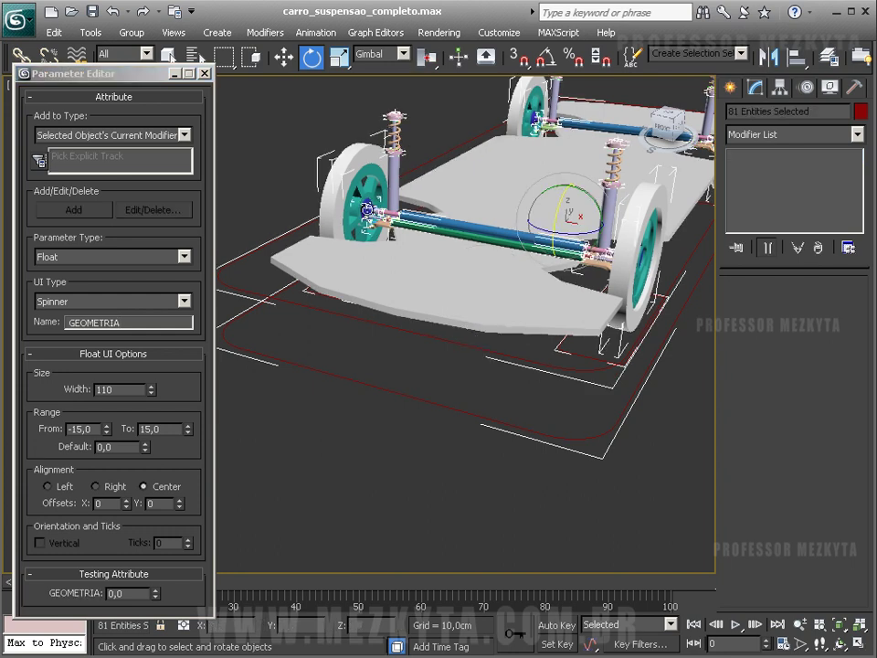
pyautogui.click(370, 211)
pyautogui.moveTo(400, 193); pyautogui.dragTo(360, 366)
pyautogui.rightClick(361, 366)
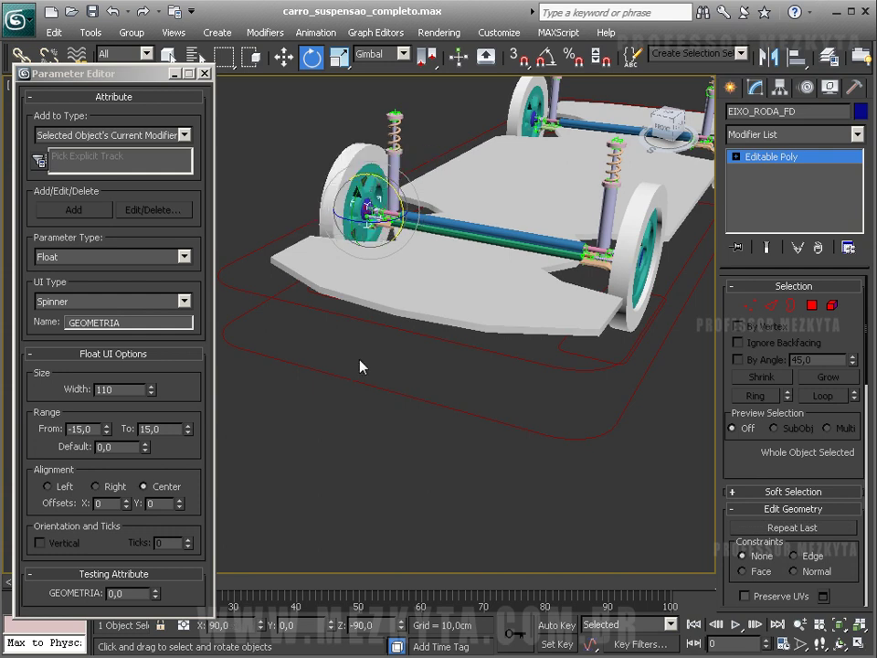
pyautogui.click(394, 391)
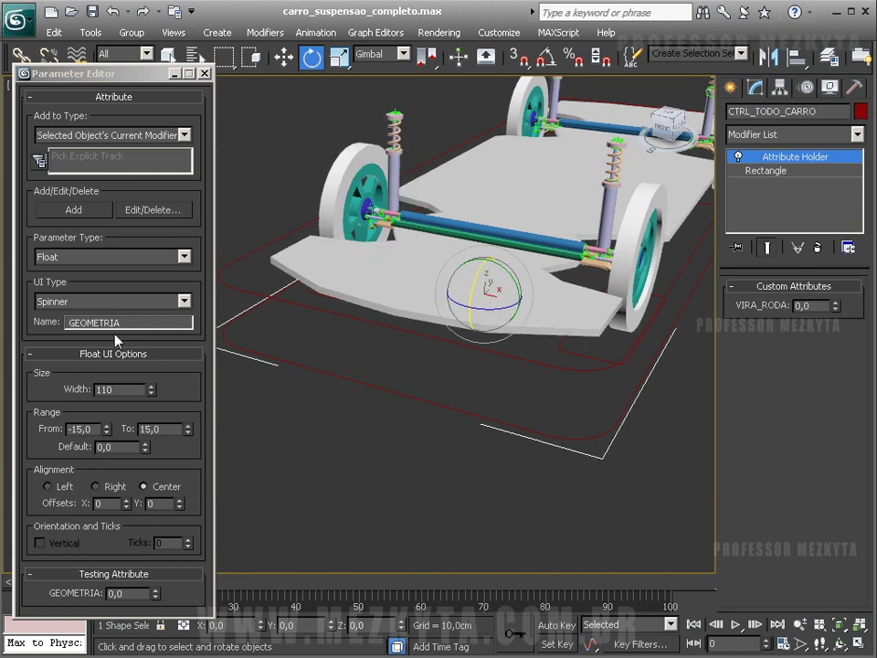
# Set the GEOMETRIA parameter's range from -10 to 10
pyautogui.moveTo(100, 429); pyautogui.dragTo(48, 428)
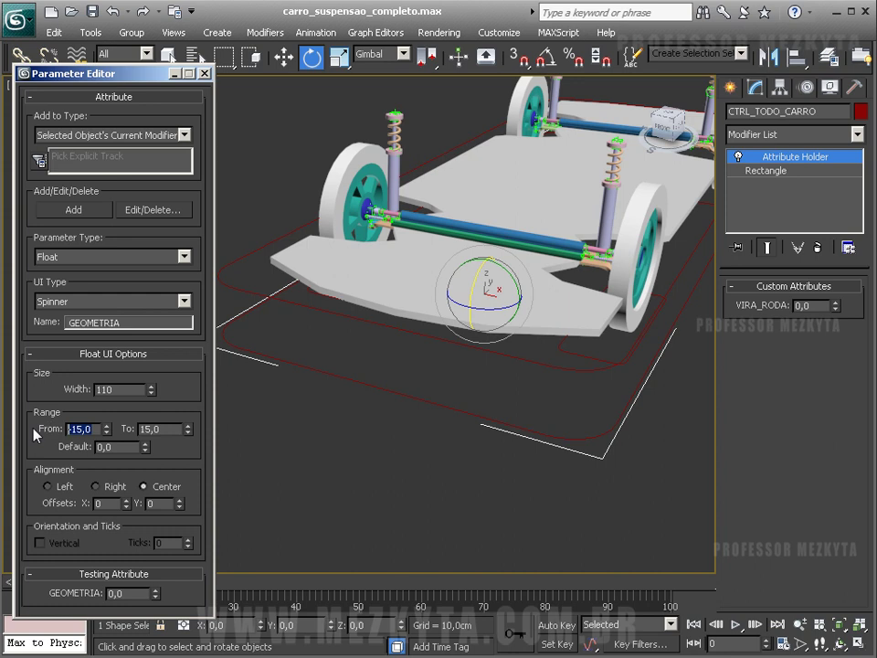
pyautogui.write('-10')
pyautogui.press('Tab')
pyautogui.write('10')
pyautogui.press('Tab')
# Set the GEOMETRIA spinner's Y alignment offset to 10 and add the attribute to the modifier
pyautogui.click(182, 500)
pyautogui.click(182, 500)
pyautogui.click(182, 500)
pyautogui.click(182, 500)
pyautogui.click(181, 501)
pyautogui.click(181, 500)
pyautogui.click(181, 500)
pyautogui.click(181, 501)
pyautogui.click(181, 501)
pyautogui.click(181, 500)
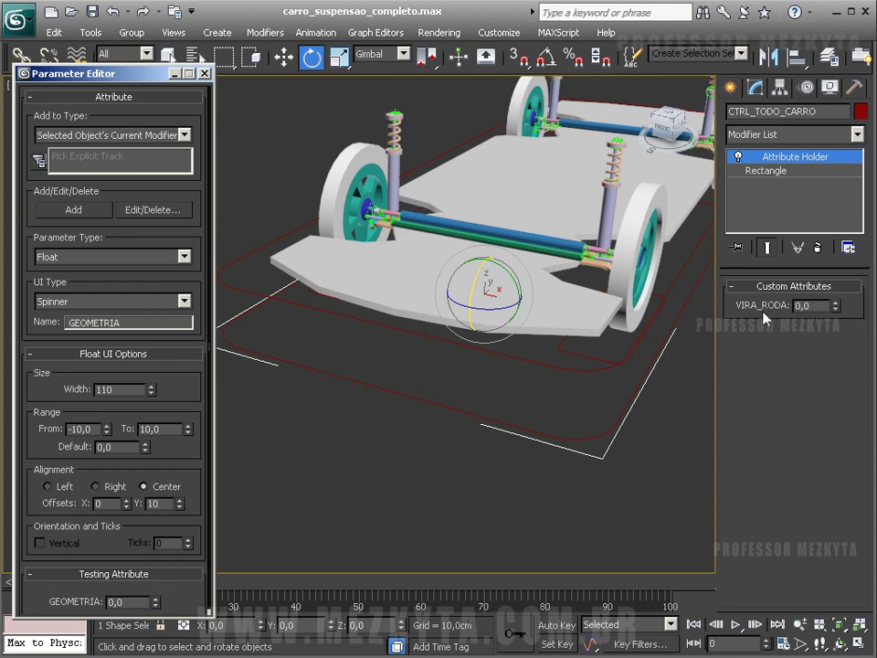
pyautogui.click(60, 212)
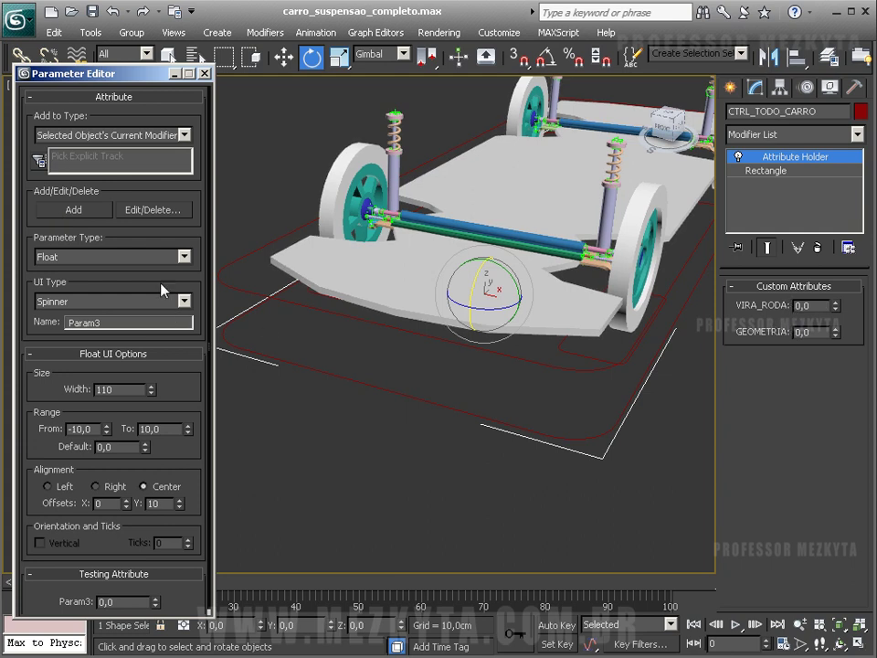
# Close the Parameter Editor and open the Parameter Wire dialog for CTRL_TODO_CARRO, positioned clear of the wheels
pyautogui.click(204, 73)
pyautogui.moveTo(239, 346); pyautogui.dragTo(216, 348, button='middle')
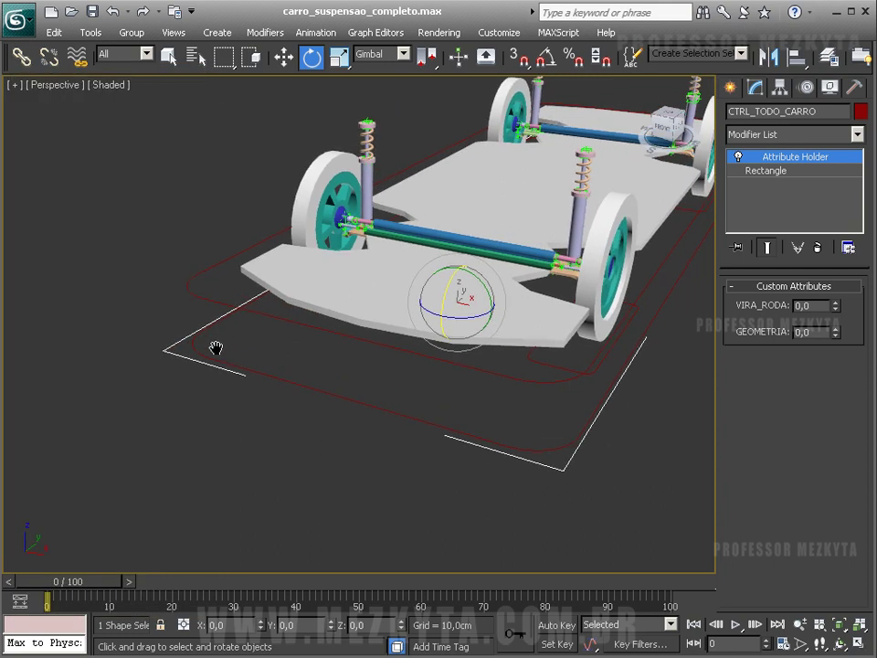
pyautogui.click(315, 32)
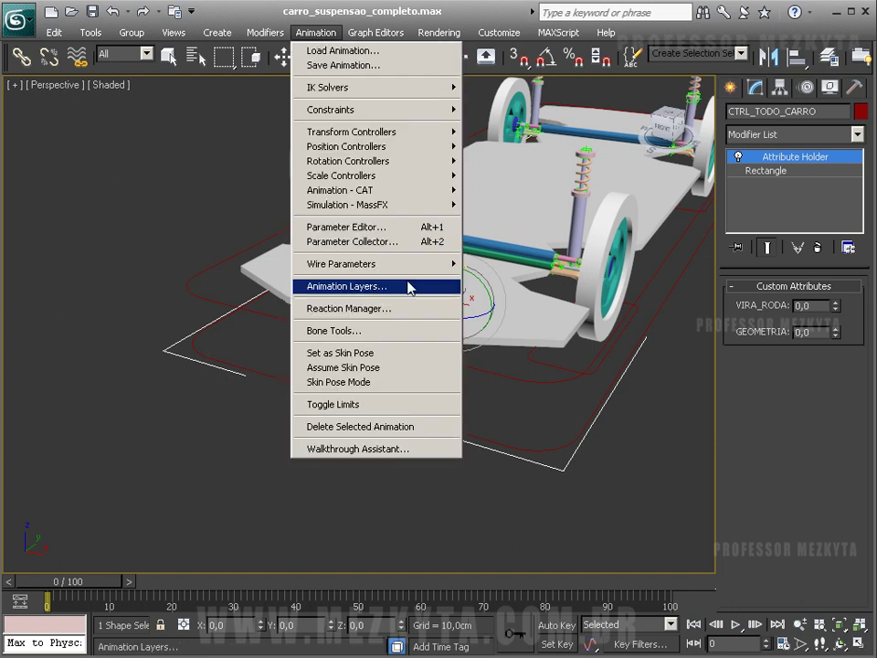
pyautogui.moveTo(411, 266)
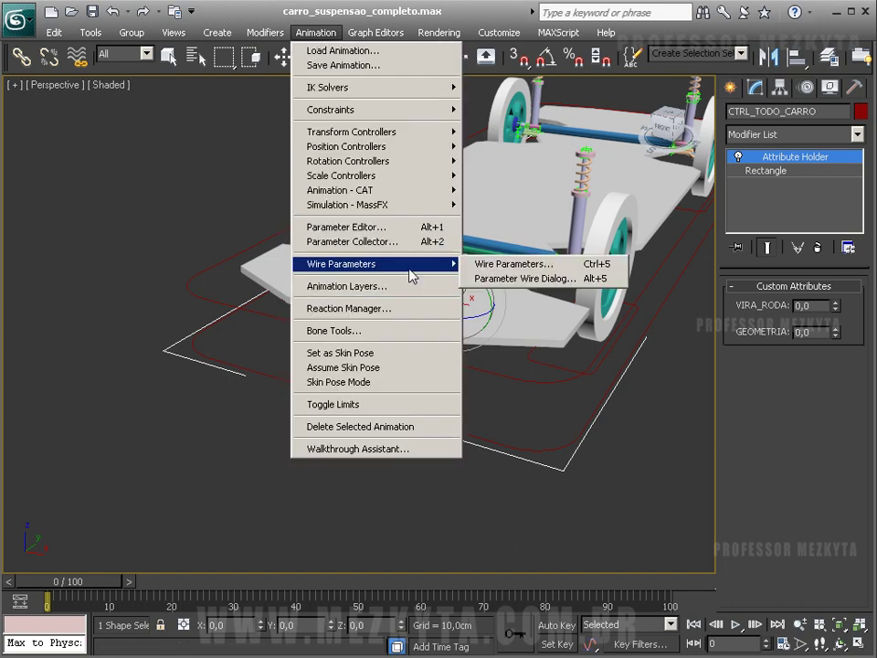
pyautogui.click(566, 283)
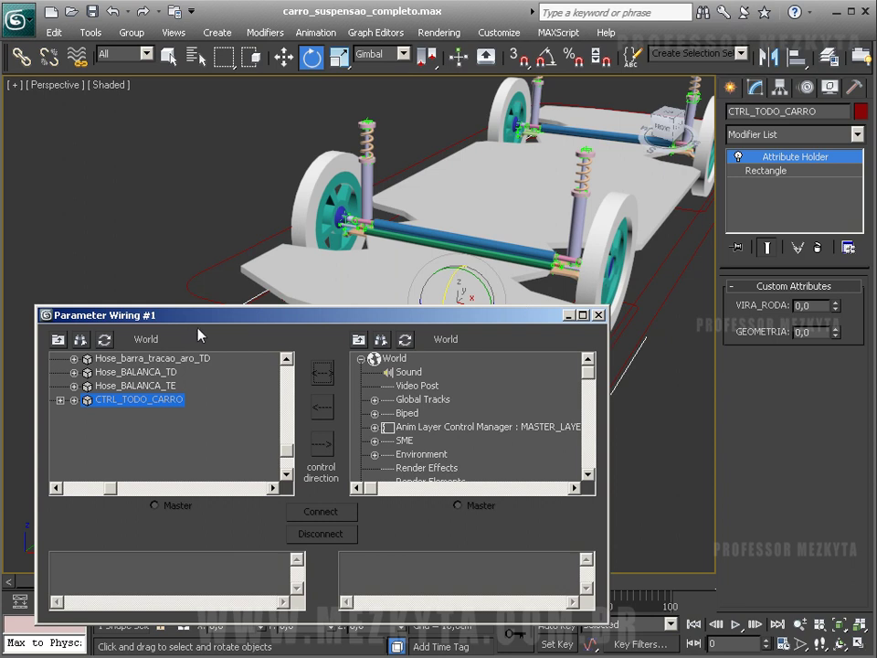
pyautogui.moveTo(226, 324); pyautogui.dragTo(209, 305)
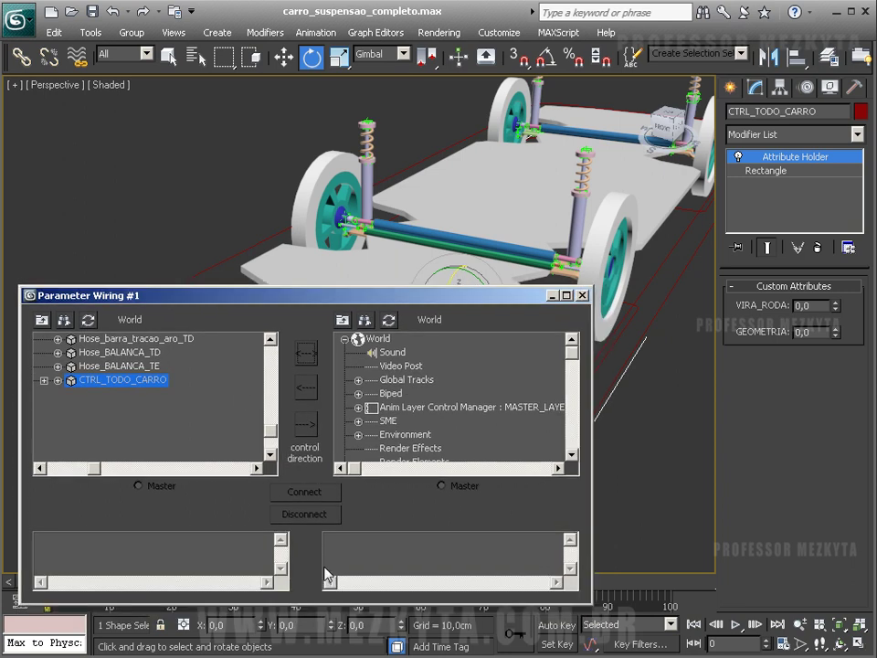
pyautogui.moveTo(293, 297); pyautogui.dragTo(293, 302)
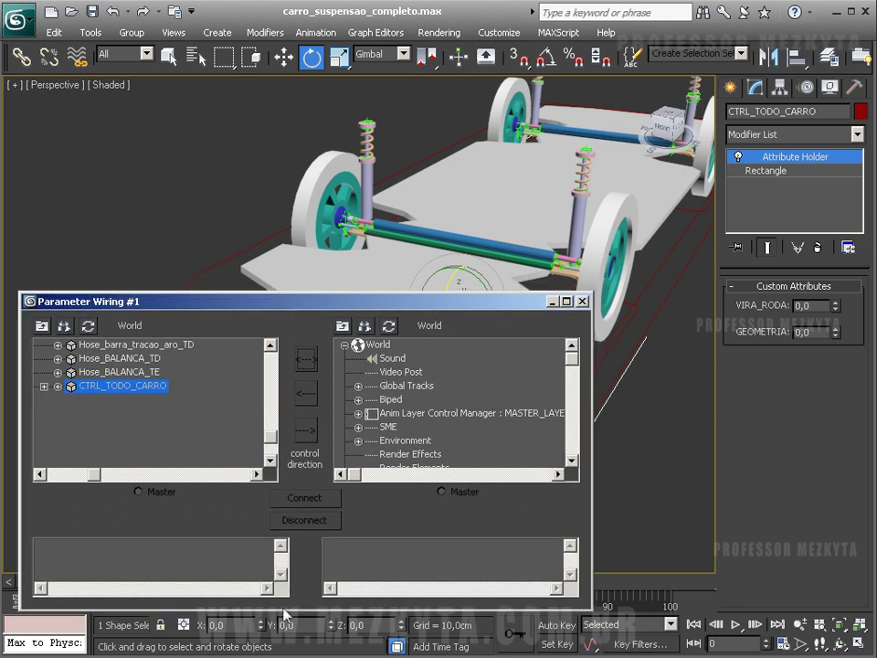
# Apply Freeze Rotation and Freeze Transform to the front wheel axle EIXO_RODA_FD, accepting the freeze prompt
pyautogui.keyDown('alt'); pyautogui.moveTo(517, 217); pyautogui.dragTo(318, 158, button='middle'); pyautogui.keyUp('alt')
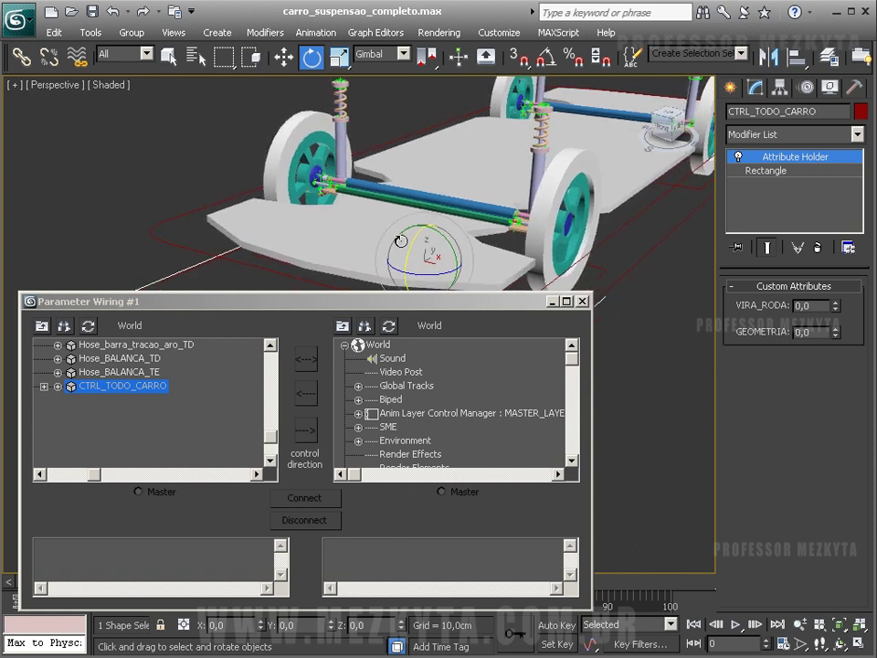
pyautogui.click(167, 56)
pyautogui.click(321, 170)
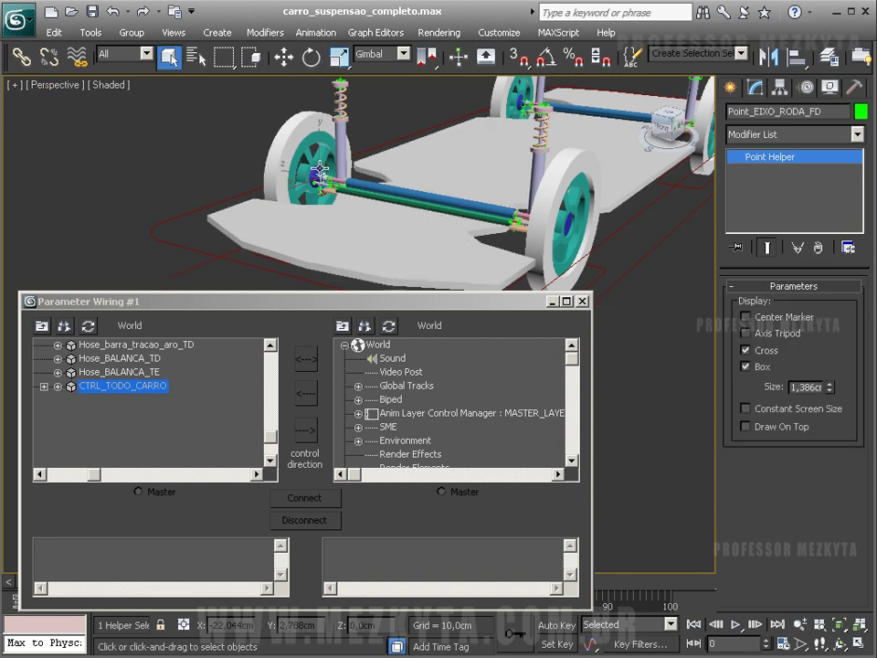
pyautogui.click(315, 177)
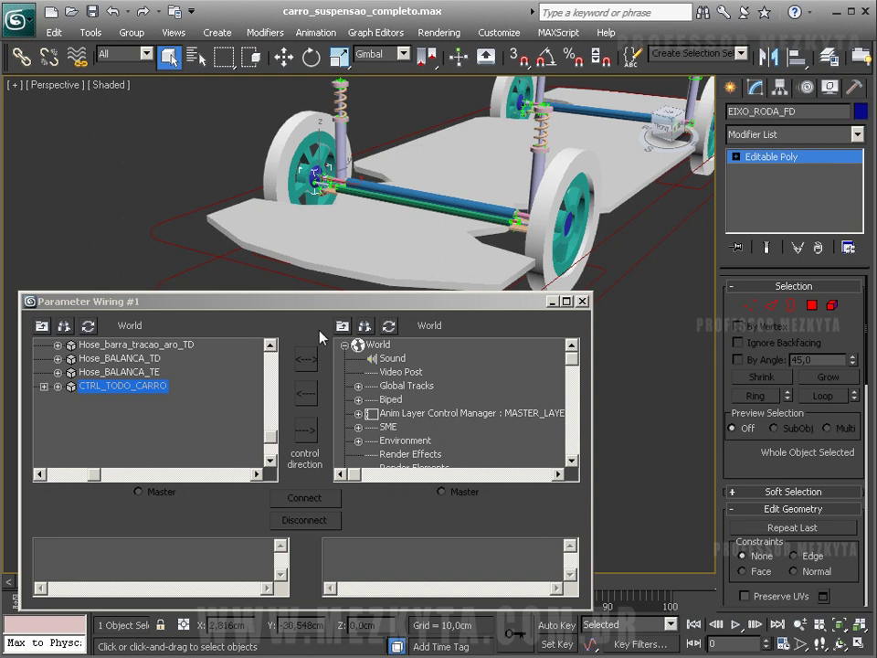
pyautogui.scroll(10, 311, 177)
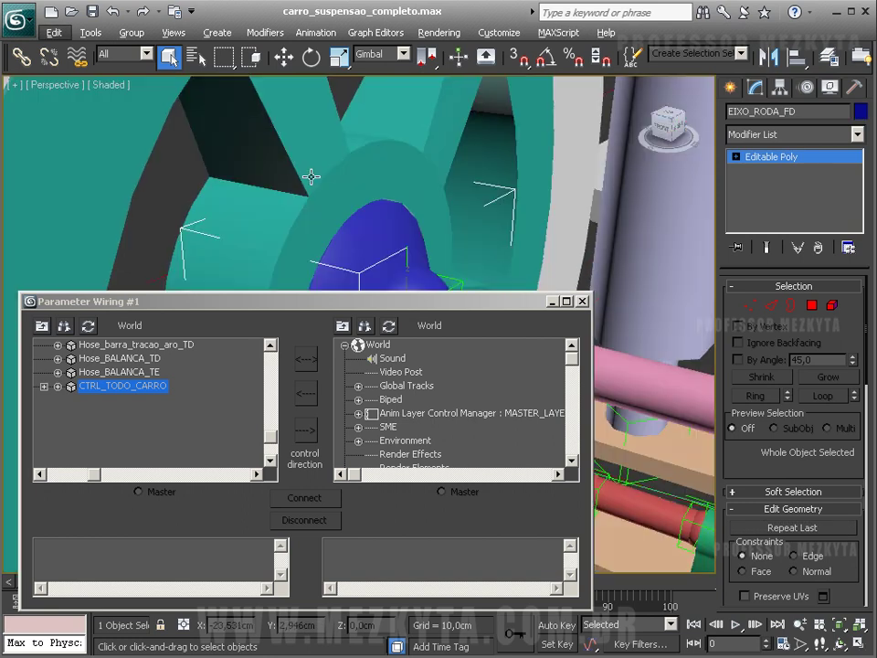
pyautogui.scroll(-6, 313, 175)
pyautogui.scroll(-4, 417, 259)
pyautogui.moveTo(434, 148); pyautogui.dragTo(401, 78, button='middle')
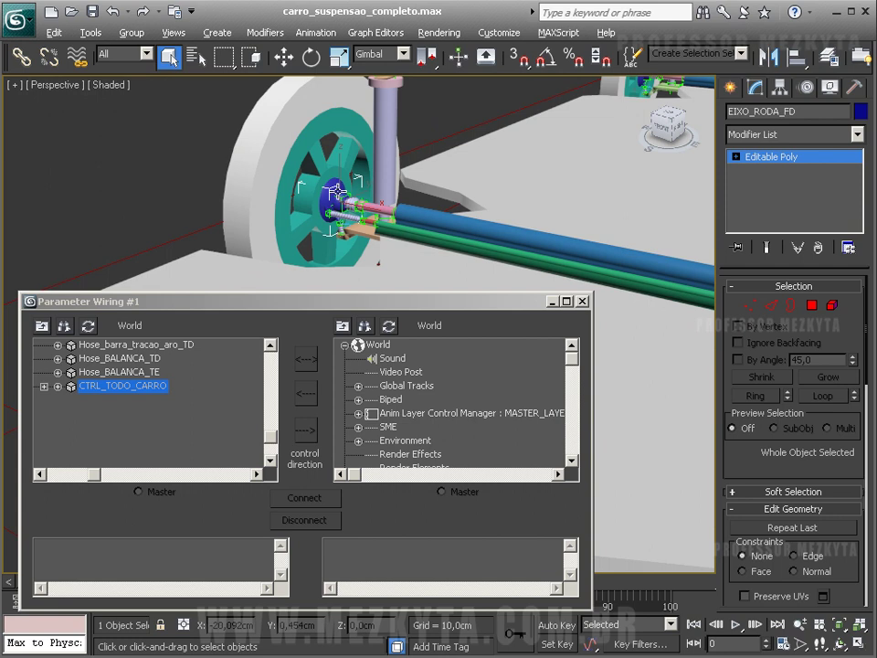
pyautogui.rightClick(334, 189)
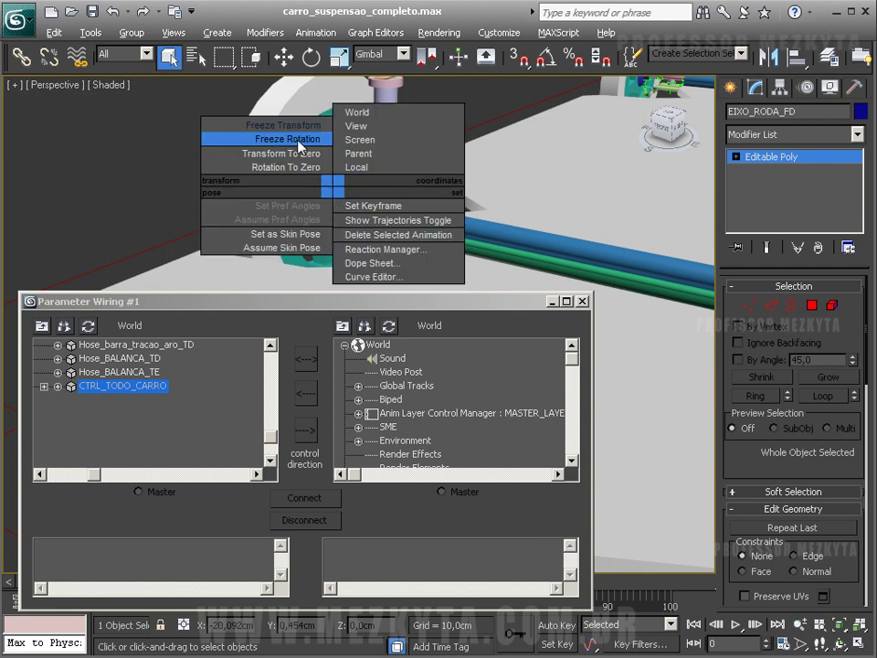
pyautogui.click(293, 141)
pyautogui.rightClick(333, 184)
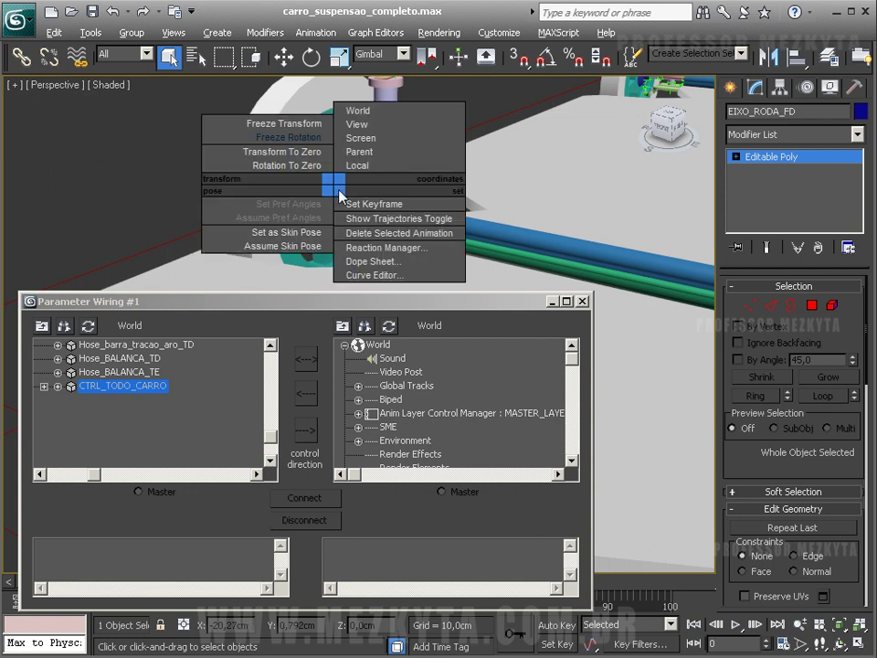
pyautogui.click(297, 128)
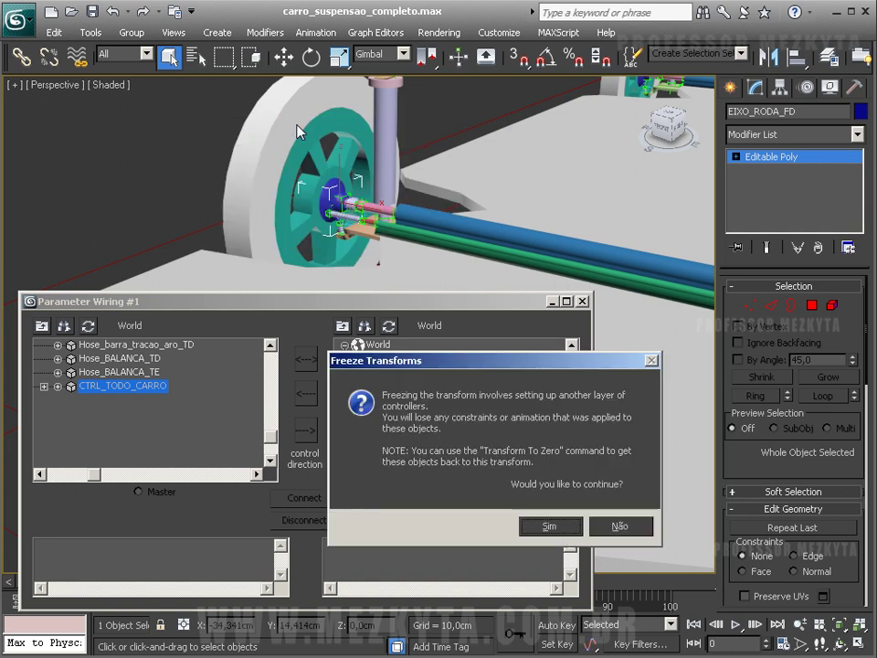
pyautogui.click(546, 525)
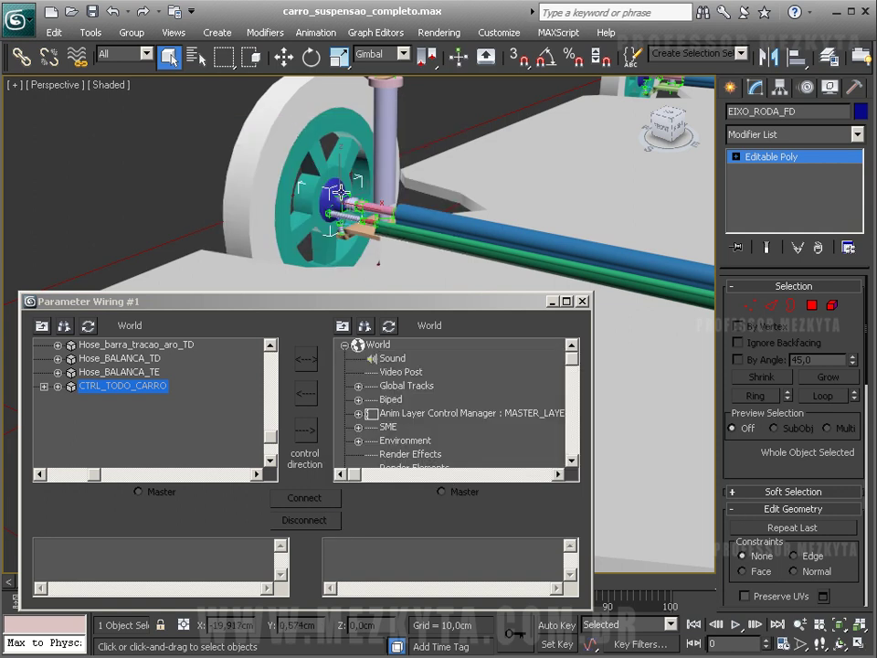
# Apply Freeze Rotation and Freeze Transform to the opposite front wheel axle EIXO_RODA_FE, accepting the freeze prompt
pyautogui.keyDown('alt'); pyautogui.moveTo(508, 236); pyautogui.dragTo(573, 274, button='middle'); pyautogui.keyUp('alt')
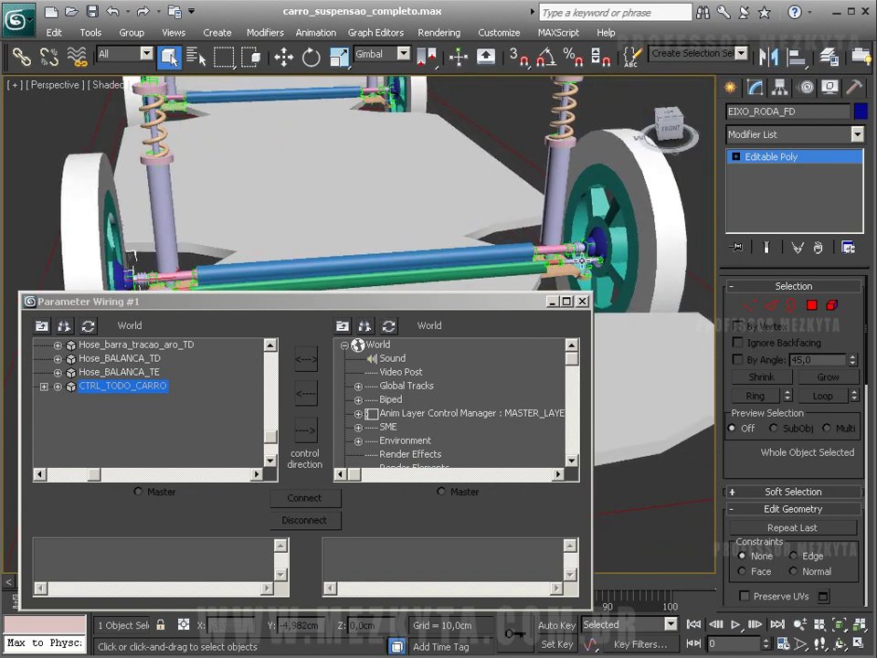
pyautogui.click(589, 230)
pyautogui.rightClick(593, 233)
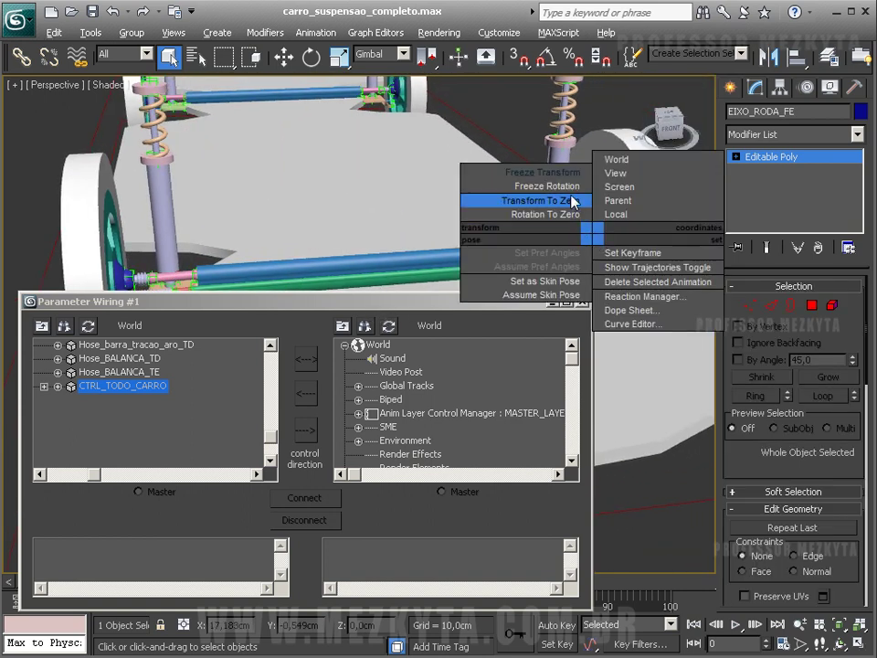
pyautogui.click(547, 185)
pyautogui.rightClick(590, 225)
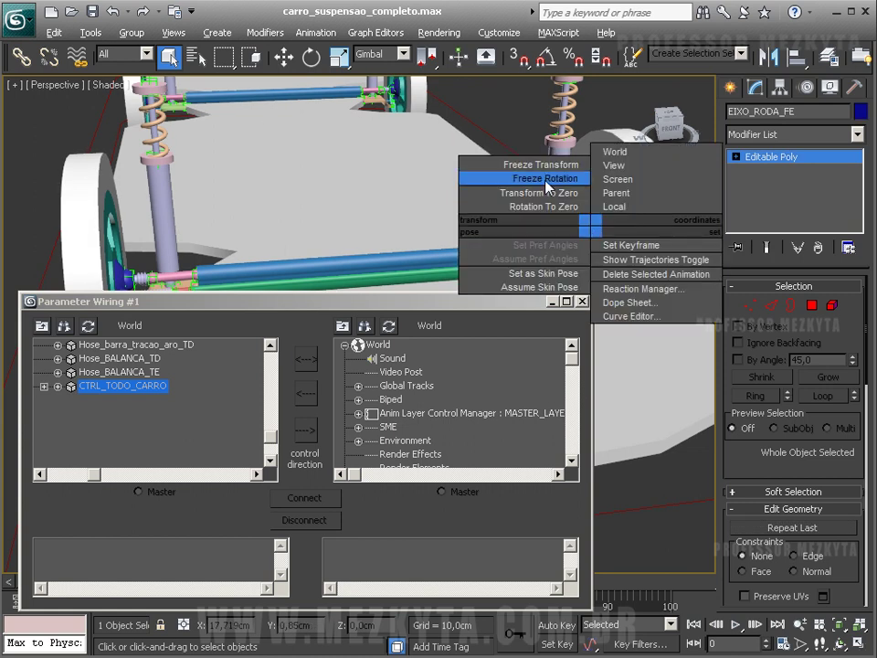
pyautogui.click(547, 180)
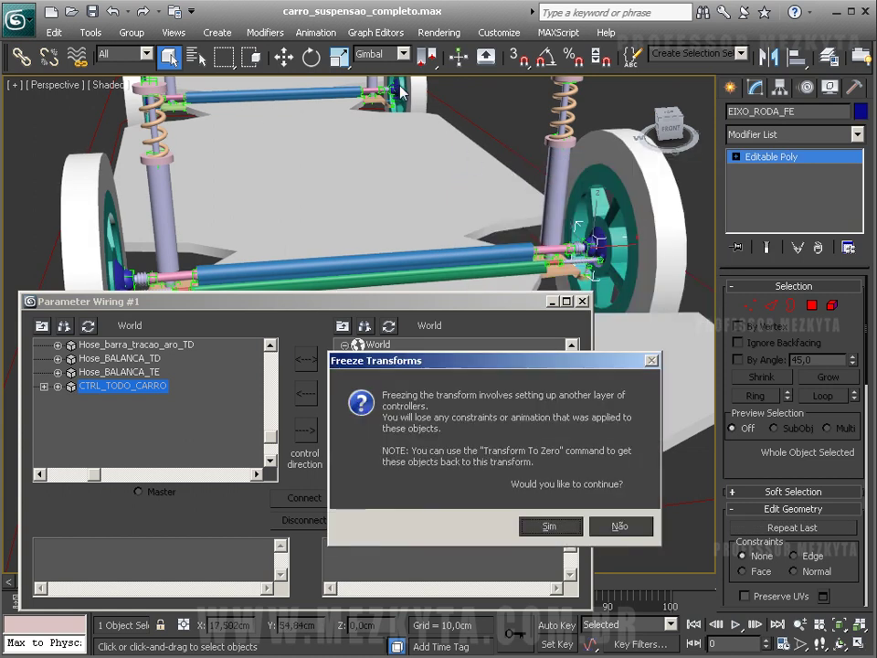
pyautogui.click(541, 528)
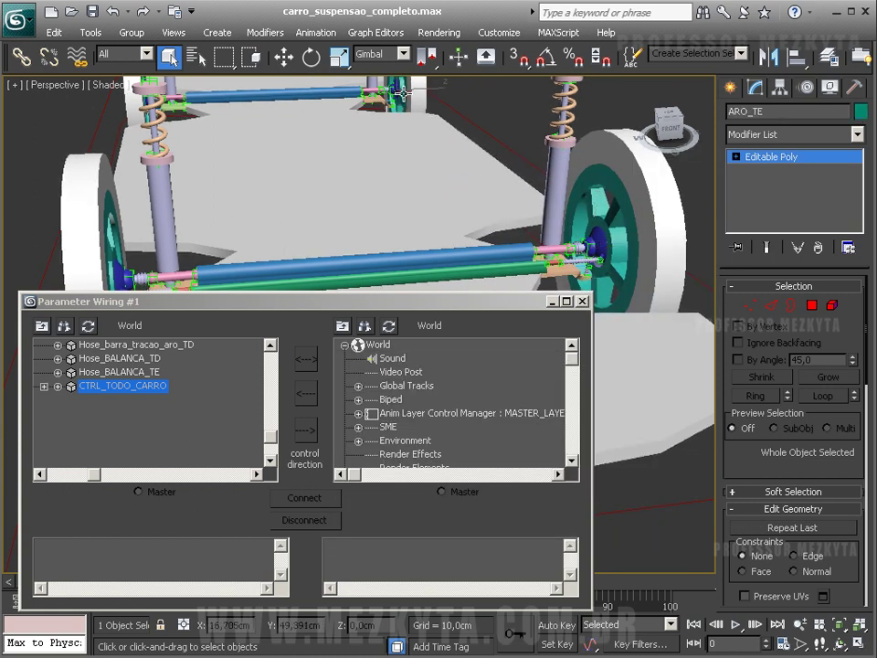
# Zoom in on the rear wheel rim ARO_TE and move the Parameter Wiring window clear of the viewport
pyautogui.click(403, 110)
pyautogui.press('z')
pyautogui.keyDown('alt'); pyautogui.moveTo(372, 196); pyautogui.dragTo(454, 297, button='middle'); pyautogui.keyUp('alt')
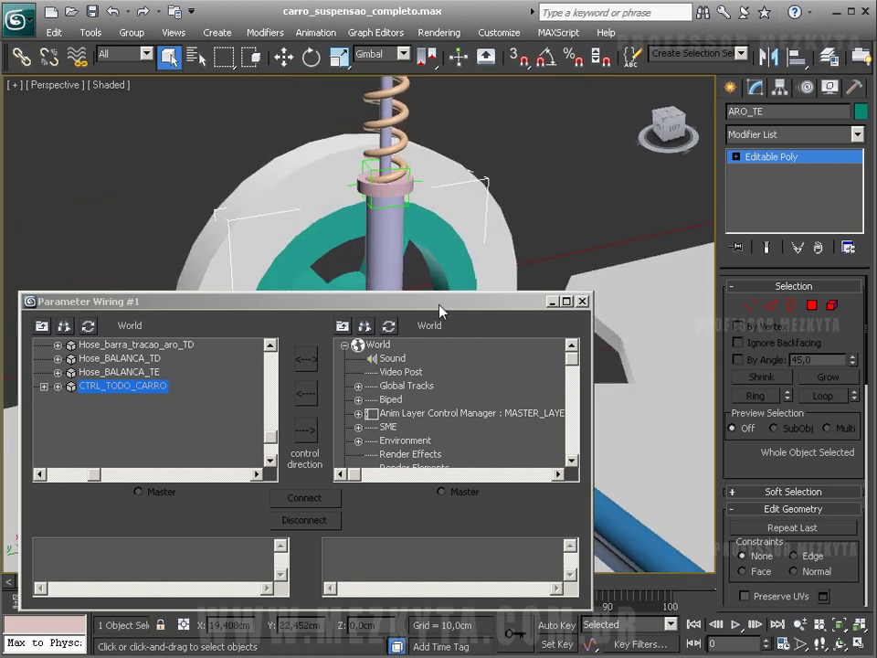
pyautogui.moveTo(435, 303); pyautogui.dragTo(445, 657)
pyautogui.keyDown('alt'); pyautogui.moveTo(419, 369); pyautogui.dragTo(368, 313, button='middle'); pyautogui.keyUp('alt')
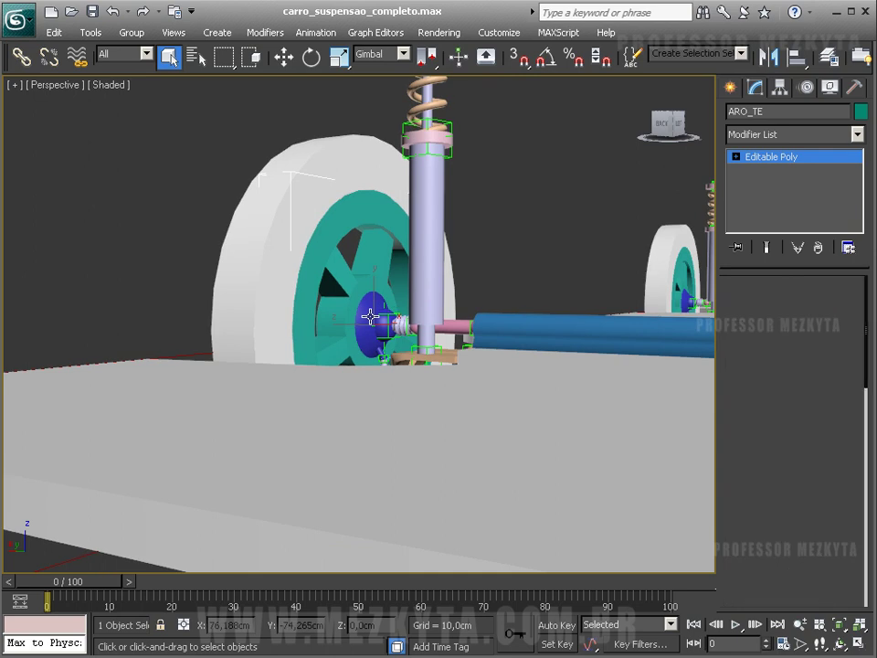
# Apply Freeze Transform and Freeze Rotation to the rear wheel axle EIXO_RODA_TE, accepting the freeze prompt
pyautogui.click(370, 316)
pyautogui.rightClick(370, 316)
pyautogui.click(336, 252)
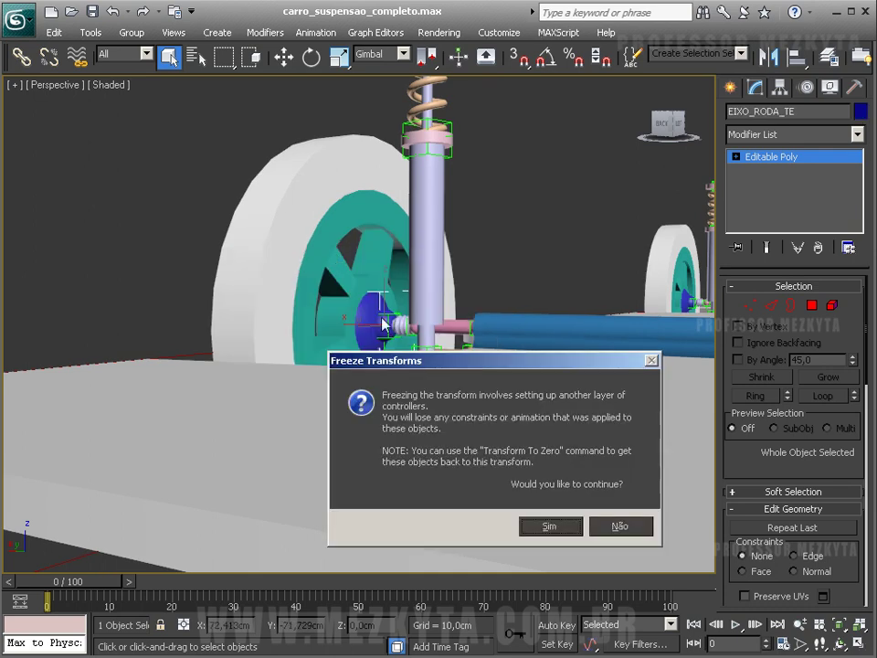
pyautogui.click(549, 526)
pyautogui.rightClick(358, 307)
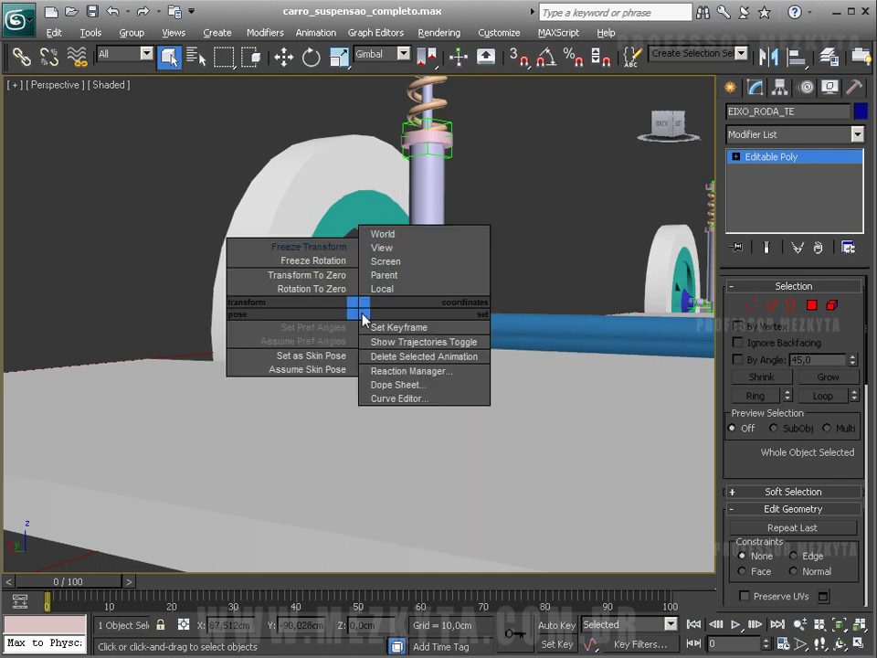
pyautogui.click(312, 262)
# Apply Freeze Rotation and Freeze Transform to the other rear wheel axle EIXO_RODA_TD, accepting the freeze prompt
pyautogui.scroll(5, 273, 270)
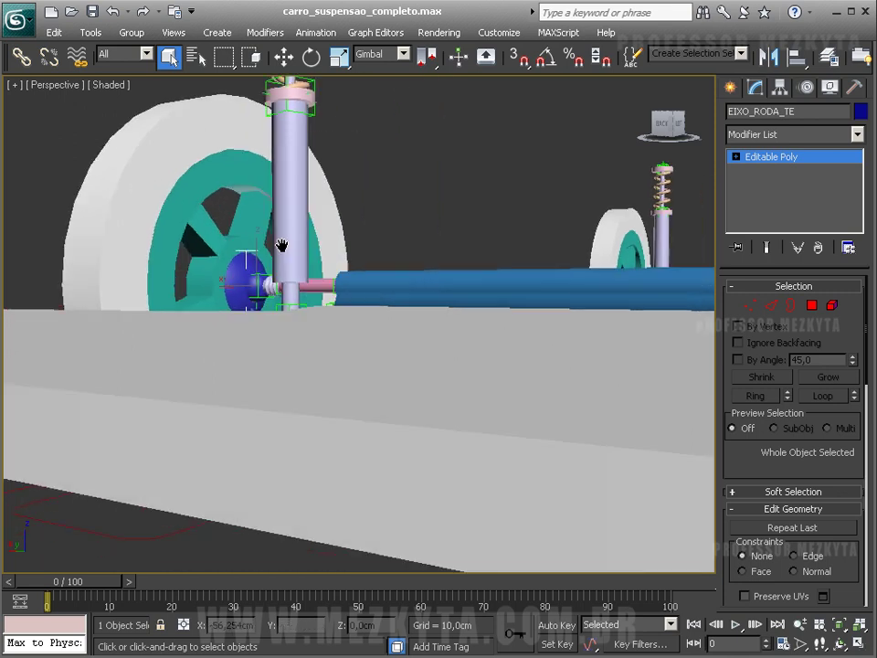
pyautogui.keyDown('alt'); pyautogui.moveTo(273, 271); pyautogui.dragTo(511, 249, button='middle'); pyautogui.keyUp('alt')
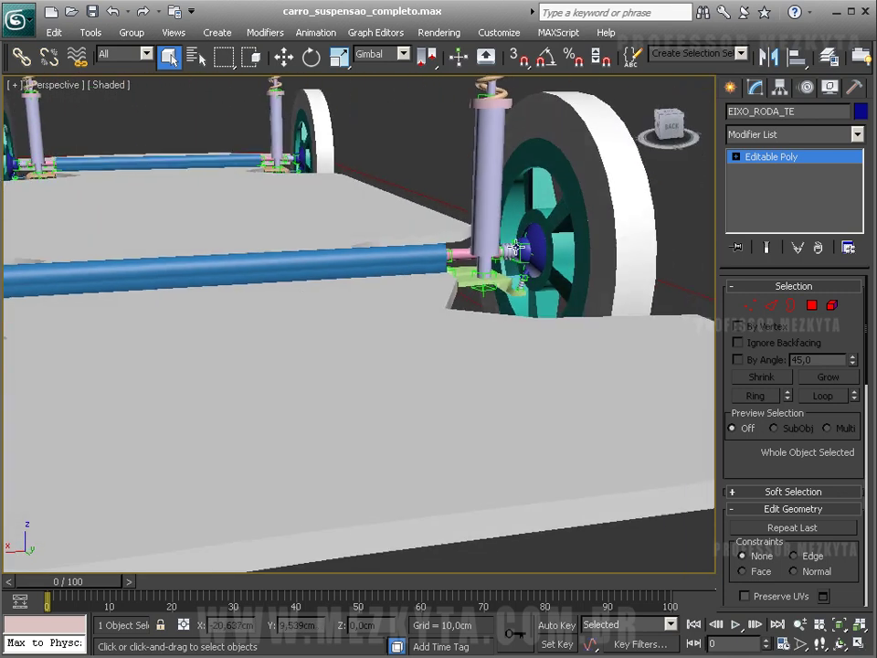
pyautogui.click(543, 240)
pyautogui.rightClick(537, 238)
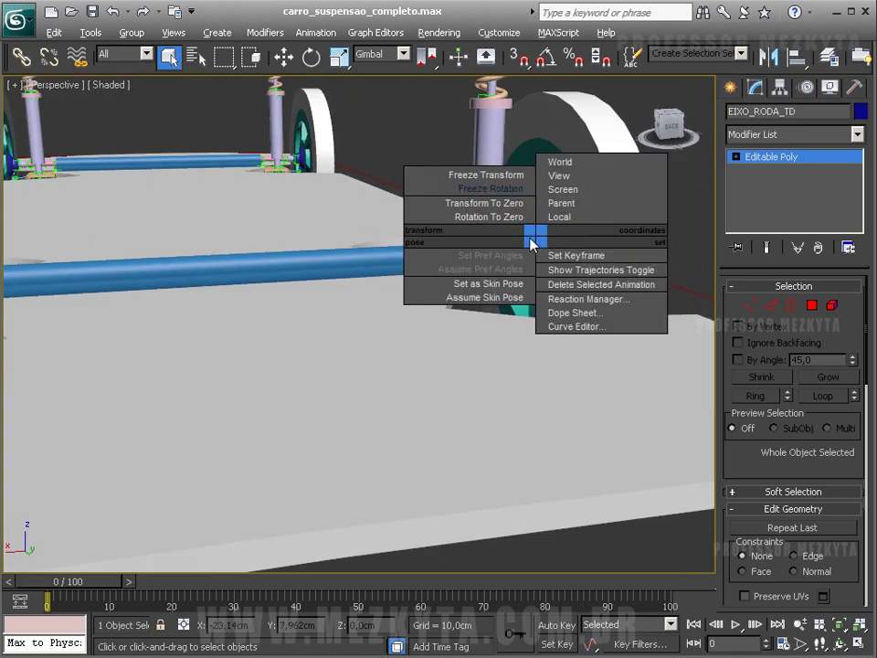
pyautogui.click(506, 189)
pyautogui.rightClick(534, 227)
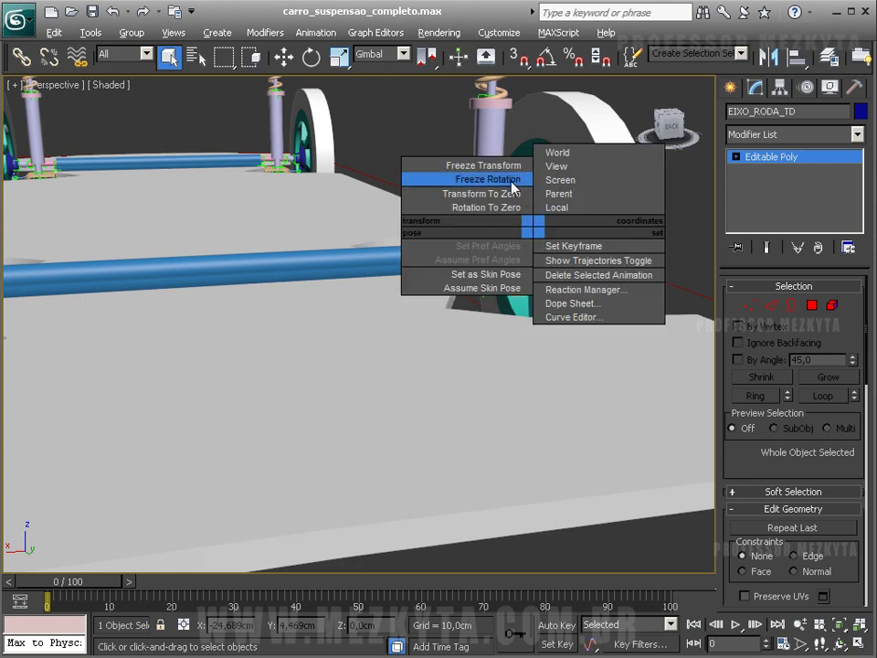
pyautogui.click(505, 170)
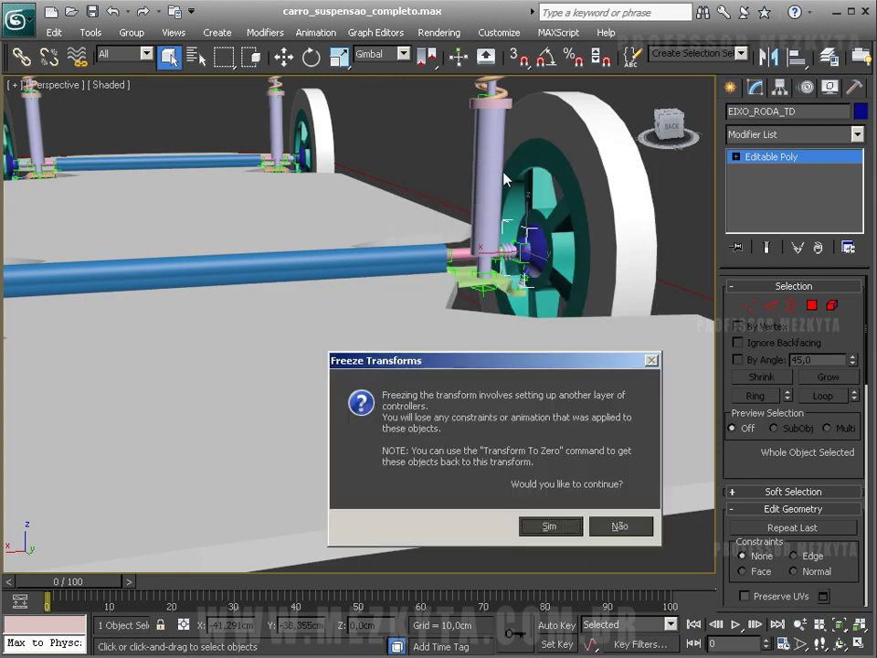
pyautogui.click(553, 526)
# Select the front wheel axle EIXO_RODA_FD again and activate the Rotate tool
pyautogui.keyDown('alt'); pyautogui.moveTo(258, 267); pyautogui.dragTo(439, 306, button='middle'); pyautogui.keyUp('alt')
pyautogui.scroll(-5, 292, 310)
pyautogui.scroll(7, 315, 304)
pyautogui.moveTo(321, 306); pyautogui.dragTo(137, 165, button='middle')
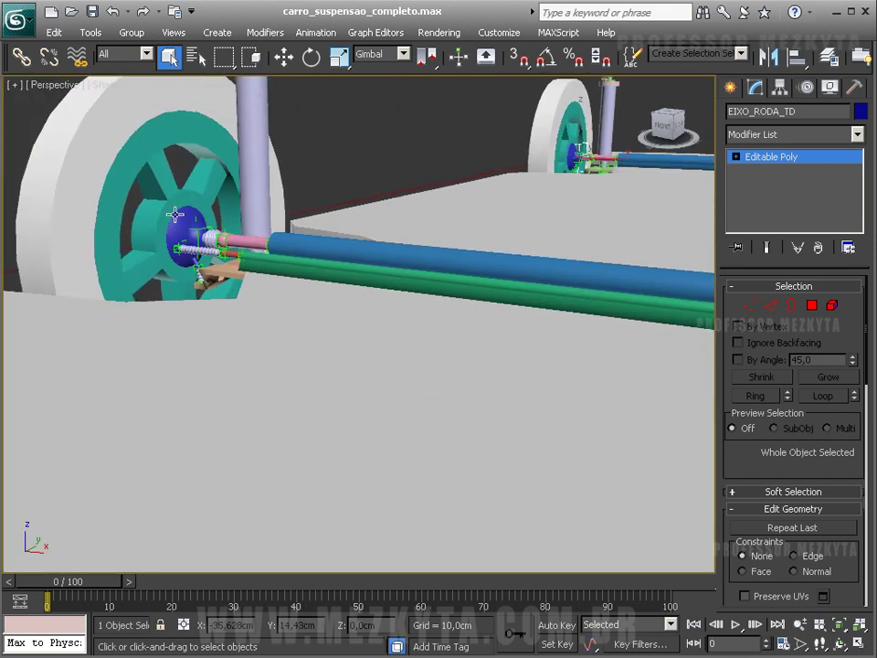
pyautogui.click(181, 222)
pyautogui.press('e')
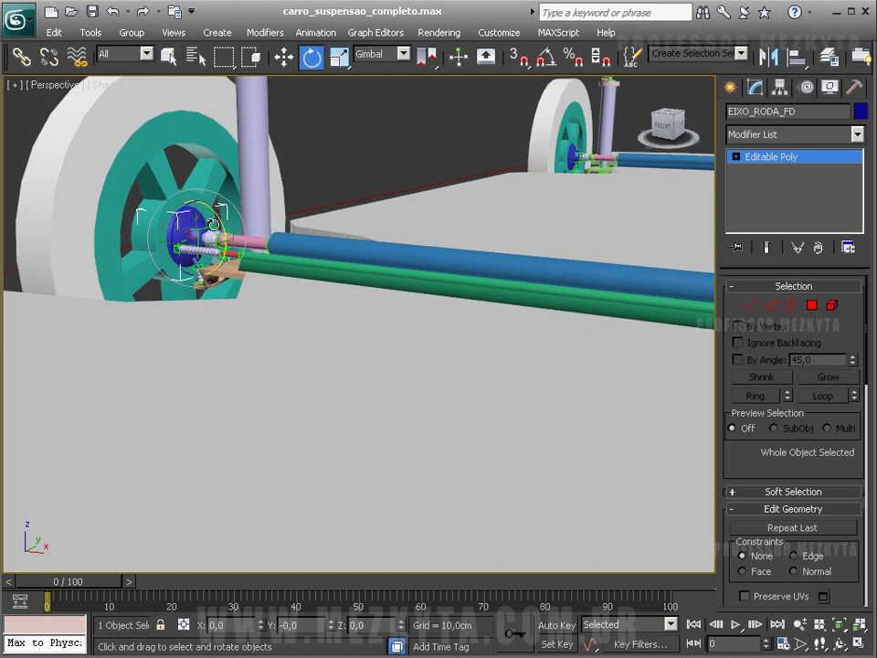
# Try rotating EIXO_RODA_FD about its local axes and cancel the rotation
pyautogui.moveTo(212, 196); pyautogui.dragTo(230, 240)
pyautogui.rightClick(205, 244)
pyautogui.rightClick(230, 240)
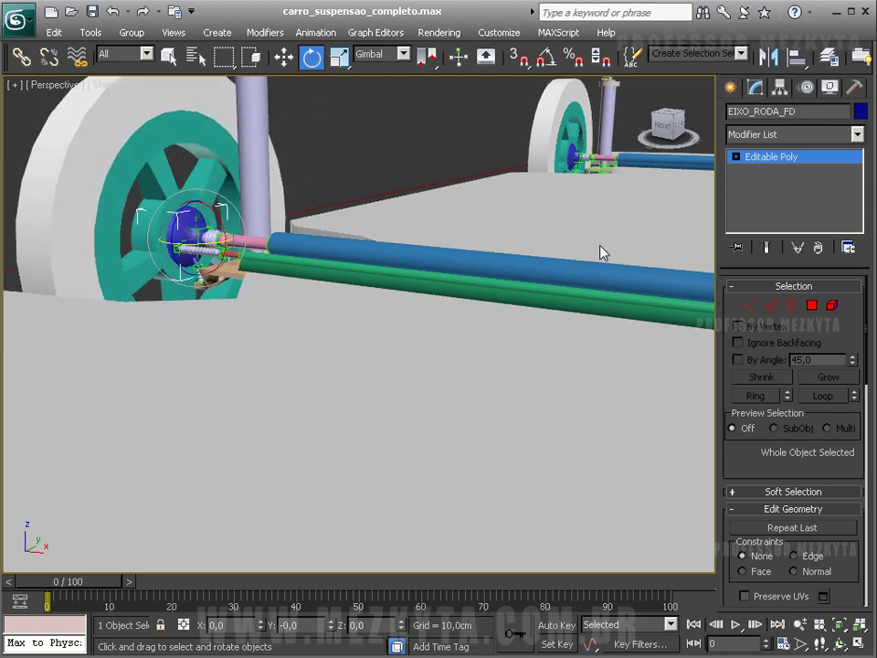
# Assign a Float List controller to the Z Rotation under Zero Euler XYZ of EIXO_RODA_FD
pyautogui.click(805, 88)
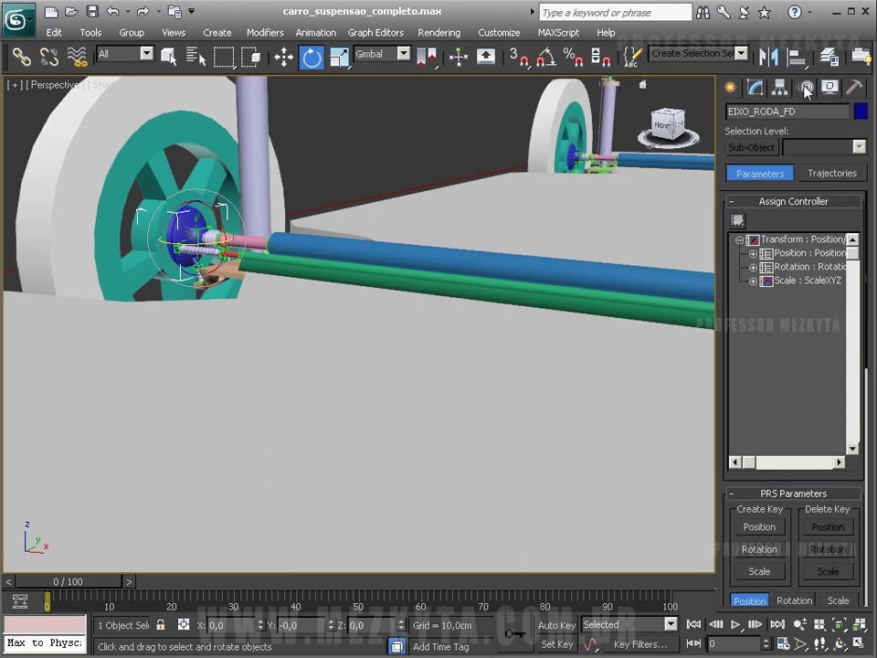
pyautogui.click(753, 267)
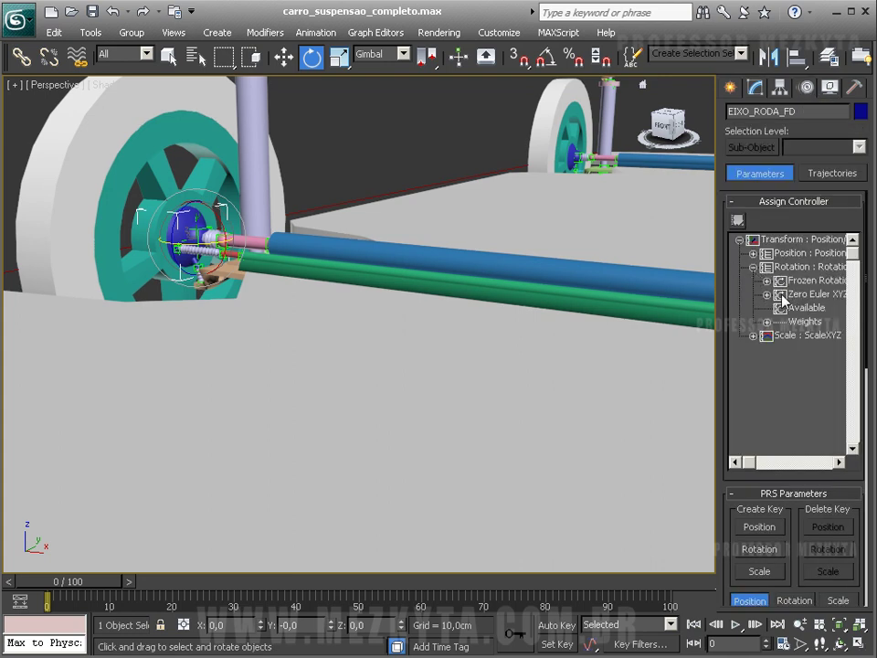
pyautogui.click(767, 294)
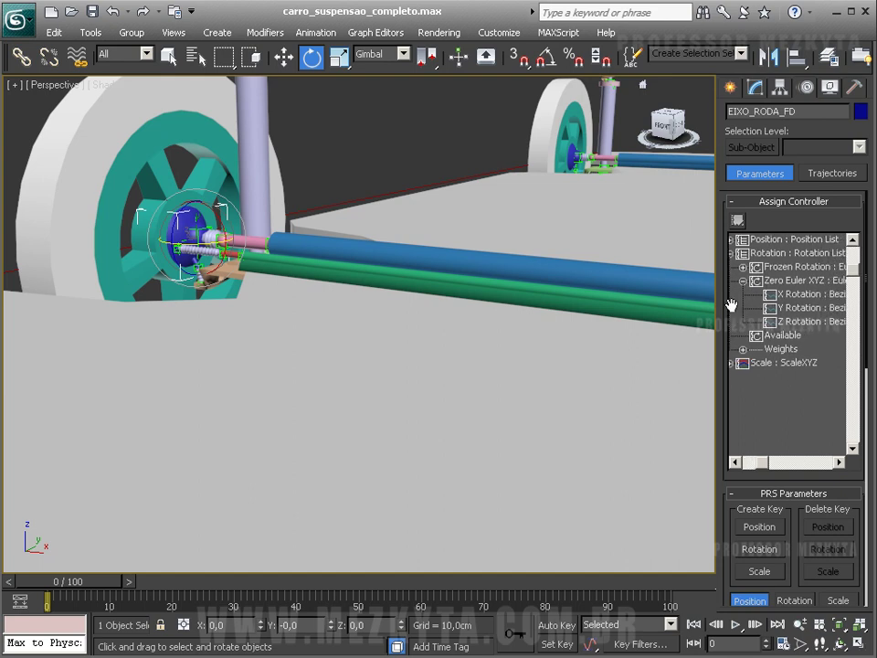
pyautogui.click(800, 322)
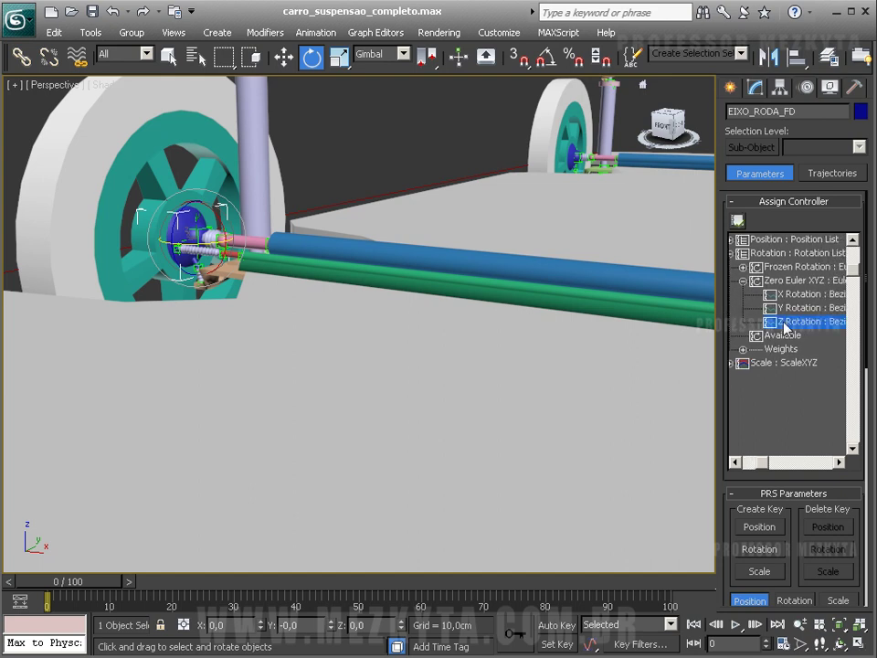
pyautogui.click(738, 226)
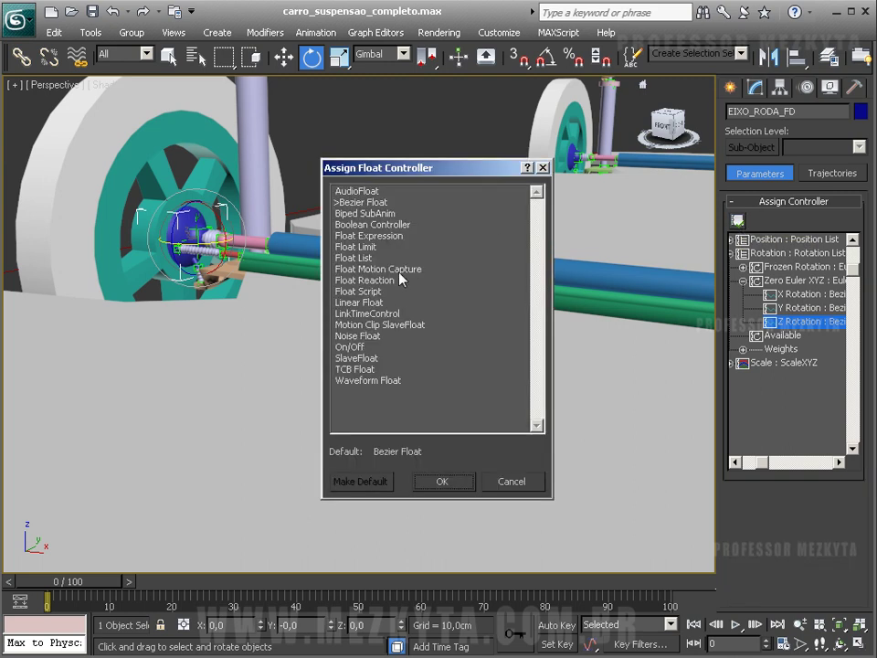
pyautogui.doubleClick(347, 259)
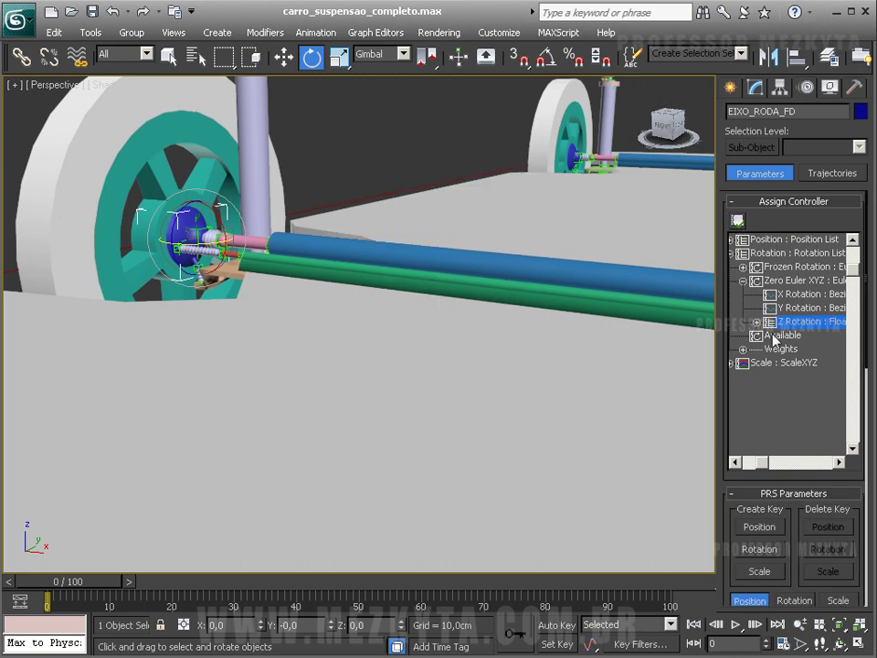
# Assign a Float List controller to the X Rotation under Zero Euler XYZ of EIXO_RODA_FD
pyautogui.click(801, 295)
pyautogui.click(738, 222)
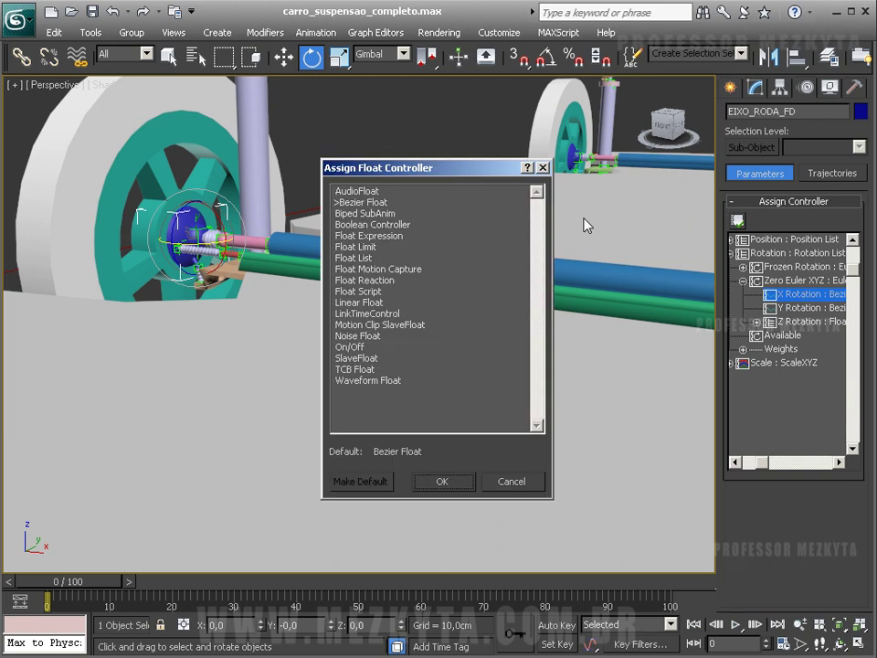
pyautogui.doubleClick(348, 258)
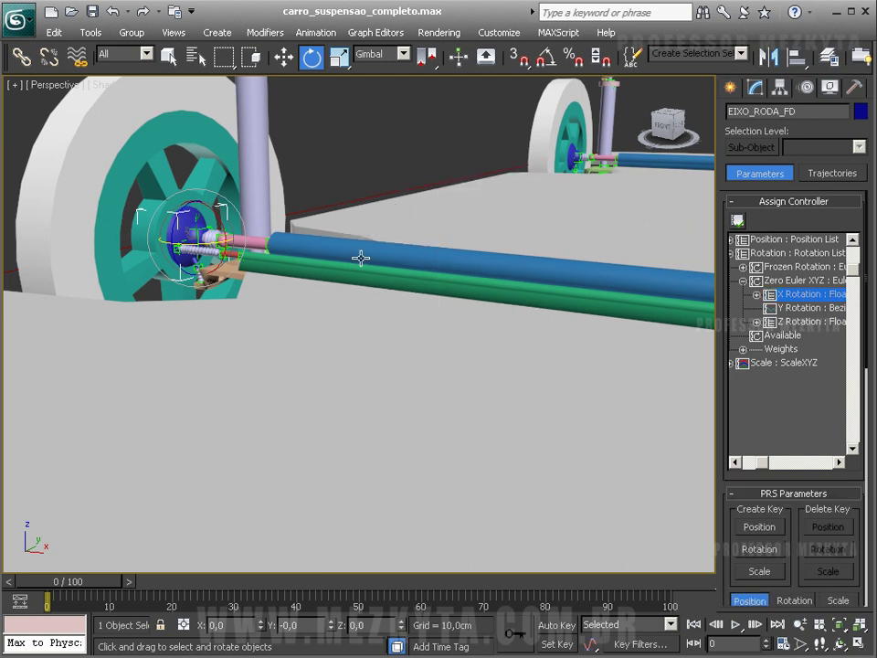
pyautogui.scroll(-4, 357, 248)
pyautogui.moveTo(353, 244)
pyautogui.keyDown('alt'); pyautogui.mouseDown(button='middle')
pyautogui.moveTo(353, 252)
pyautogui.moveTo(356, 245)
pyautogui.mouseUp(button='middle'); pyautogui.keyUp('alt')
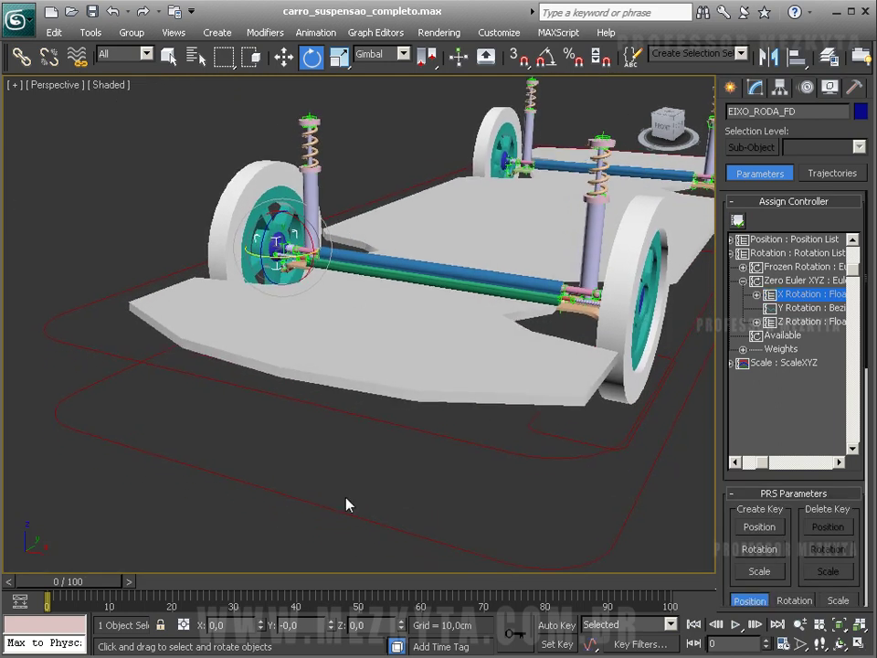
# Restore the Parameter Wiring dialog, then select CTRL_TODO_CARRO and load it as the source object
pyautogui.moveTo(322, 654); pyautogui.dragTo(366, 350)
pyautogui.moveTo(475, 320); pyautogui.dragTo(466, 271, button='middle')
pyautogui.moveTo(298, 287); pyautogui.dragTo(314, 264, button='middle')
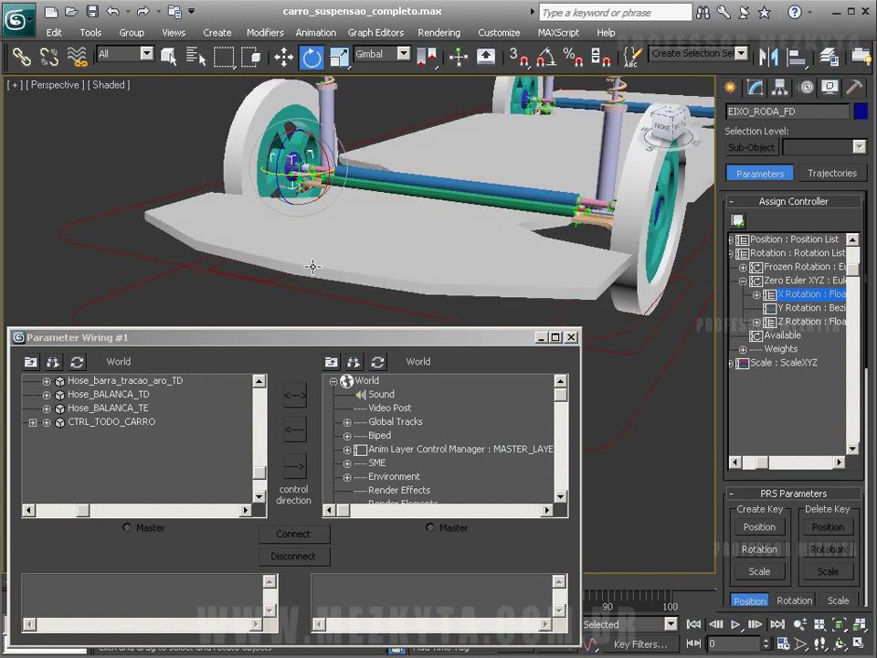
pyautogui.moveTo(660, 481); pyautogui.dragTo(632, 437)
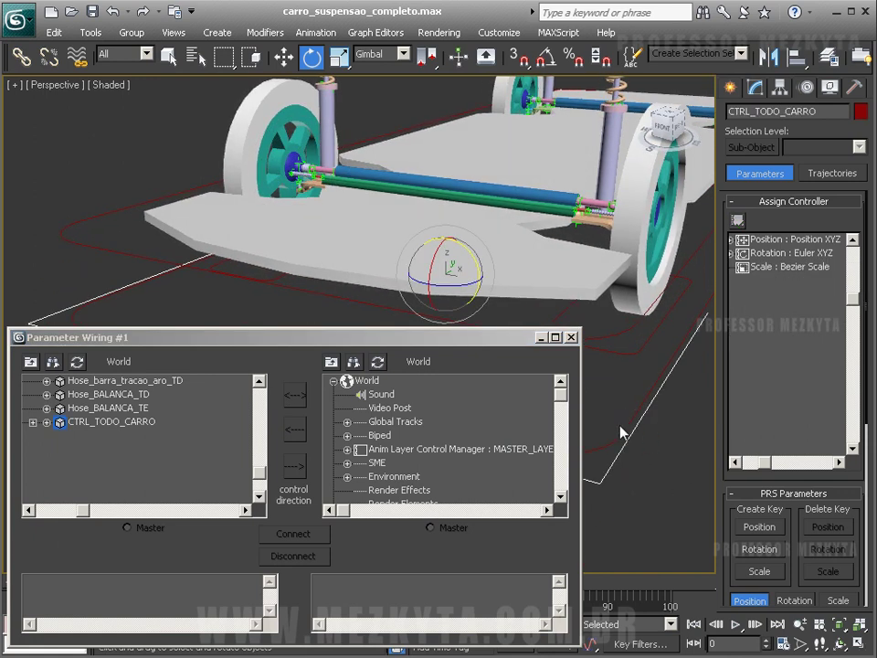
pyautogui.click(170, 59)
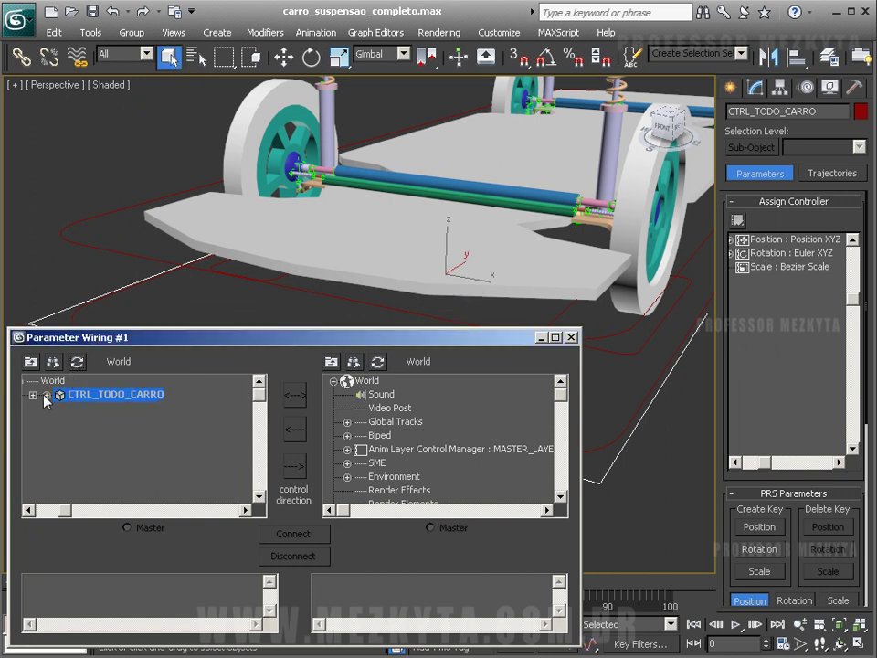
# Expand CTRL_TODO_CARRO down to the Attribute Holder's Custom_Attributes and choose VIRA_RODA as the source parameter
pyautogui.click(46, 396)
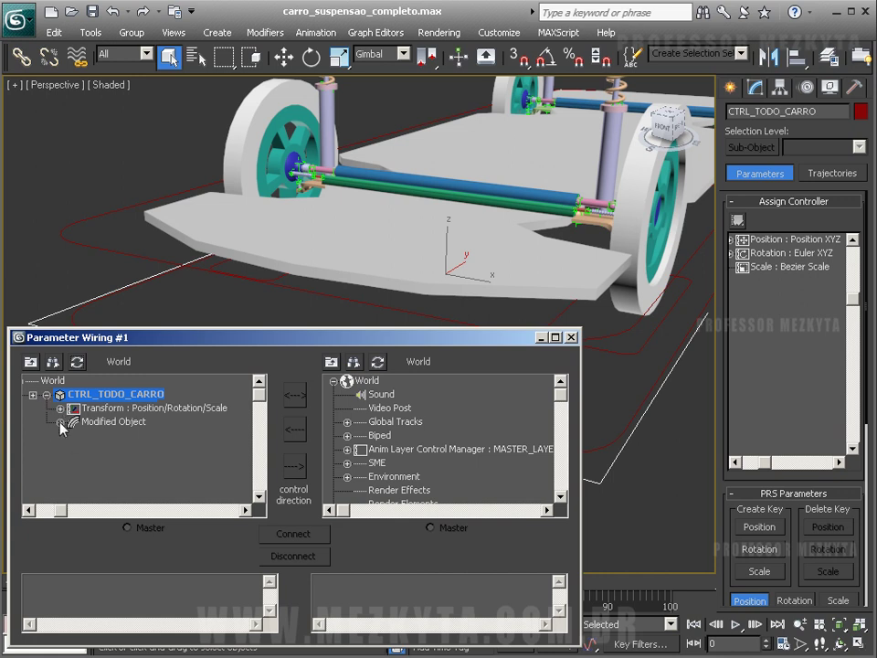
pyautogui.click(60, 421)
pyautogui.click(74, 436)
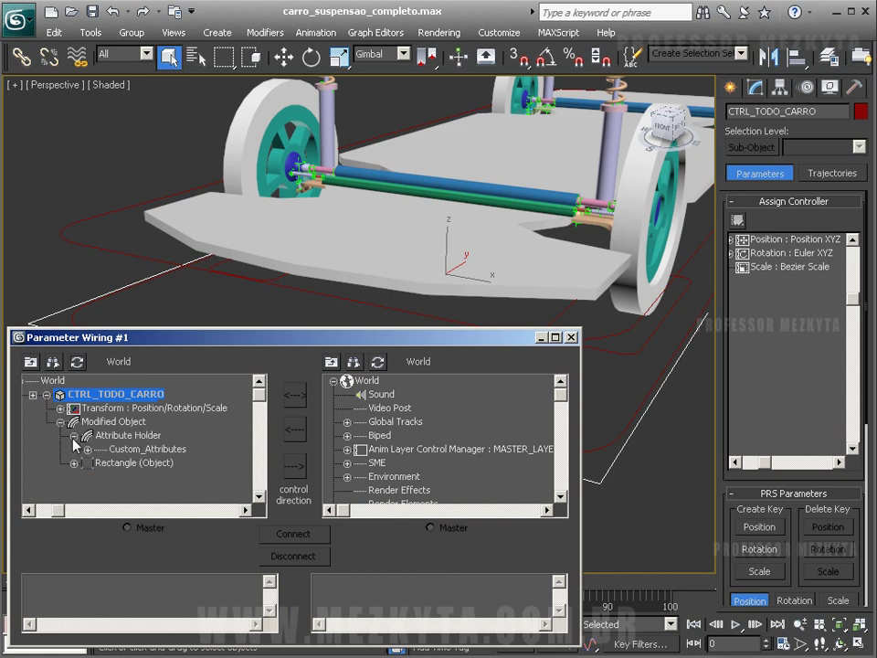
pyautogui.click(87, 449)
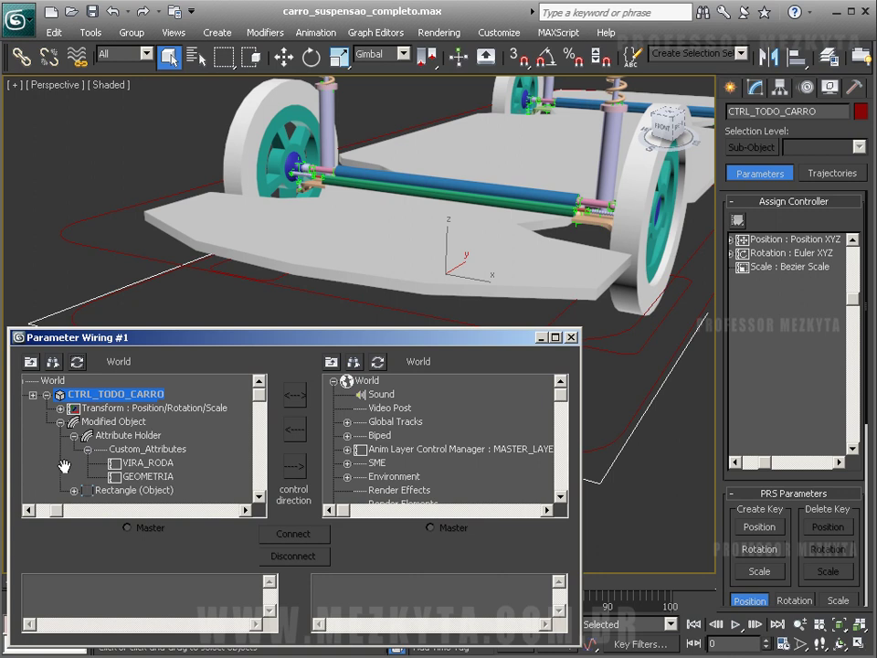
pyautogui.scroll(-1, 53, 454)
pyautogui.scroll(-1, 52, 454)
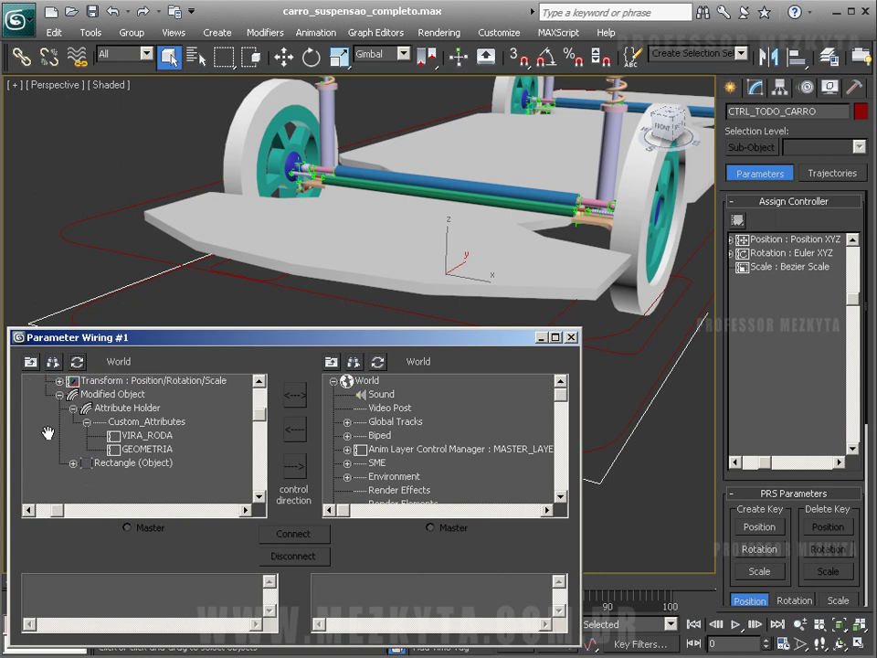
pyautogui.click(168, 438)
# Select the front wheel axle EIXO_RODA_FD, load it as the wiring target and expand its rotation down to Zero Euler XYZ
pyautogui.keyDown('alt'); pyautogui.moveTo(315, 194); pyautogui.dragTo(320, 166, button='middle'); pyautogui.keyUp('alt')
pyautogui.press('alt')
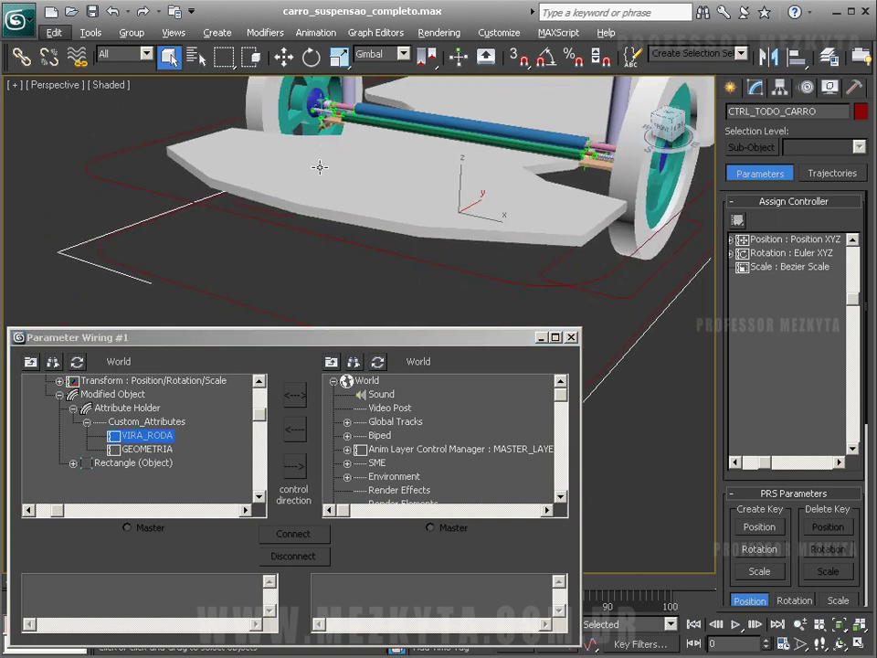
pyautogui.click(315, 98)
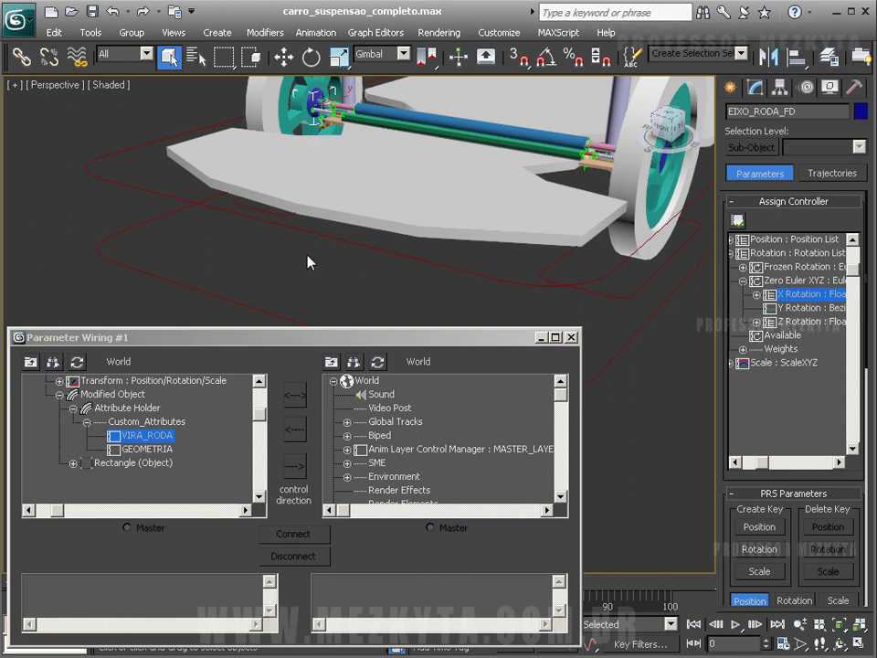
pyautogui.click(384, 362)
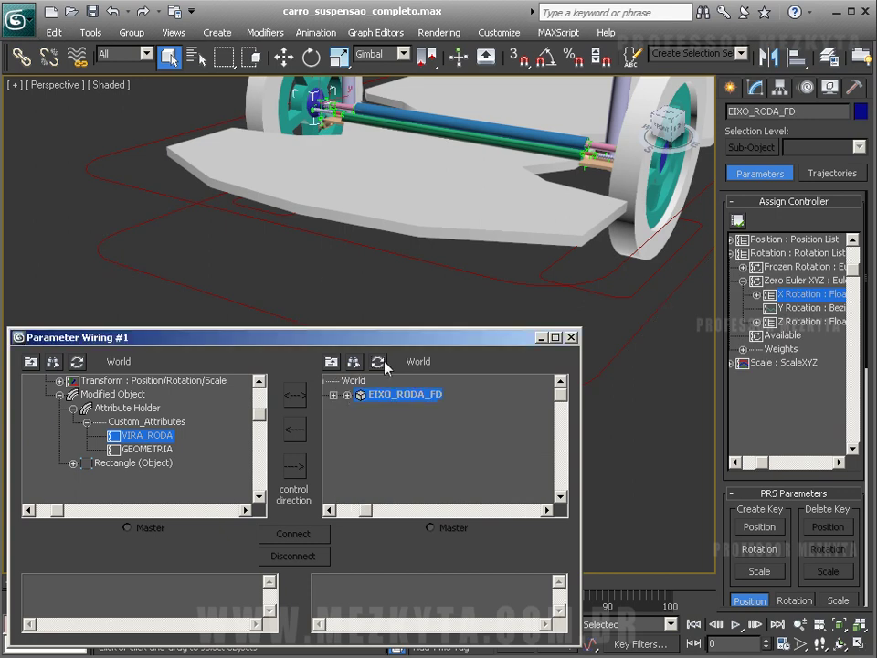
pyautogui.click(347, 395)
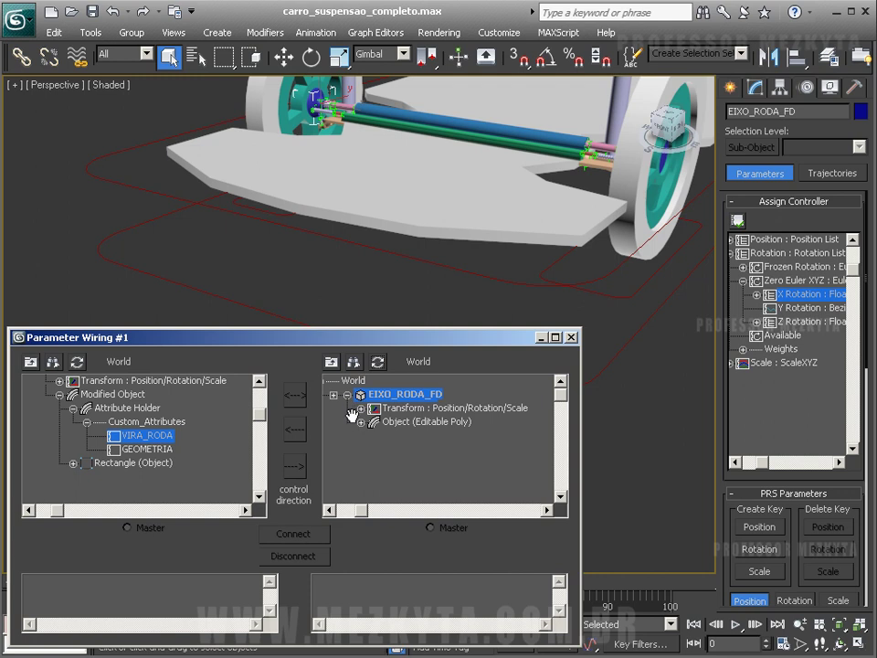
pyautogui.click(361, 408)
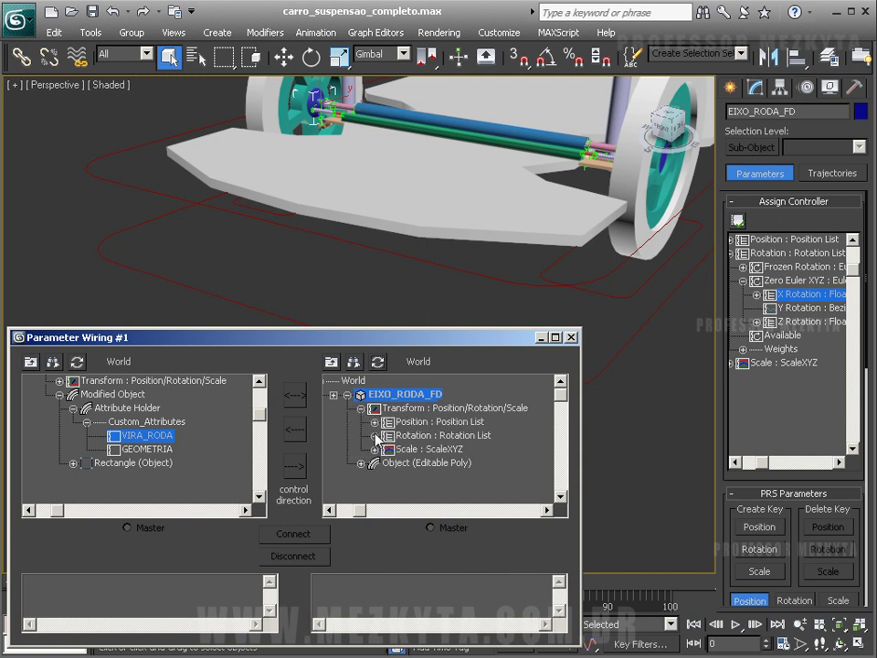
pyautogui.click(374, 435)
pyautogui.scroll(-1, 395, 433)
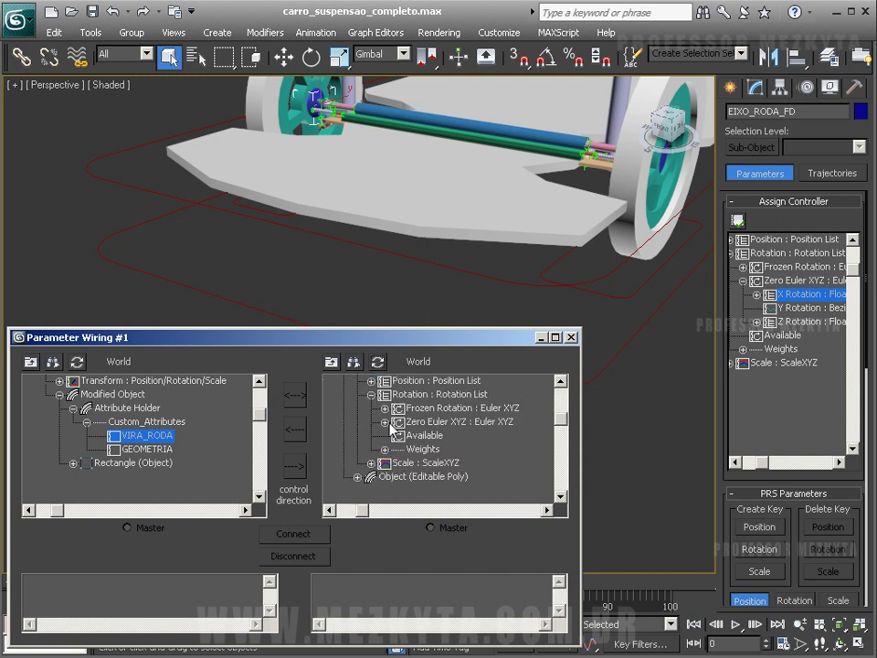
pyautogui.click(385, 421)
# Wire VIRA_RODA one-way to the Available slot of EIXO_RODA_FD's Z Rotation list with the expression DEGTORAD( VIRA_RODA )
pyautogui.scroll(-2, 365, 420)
pyautogui.click(393, 436)
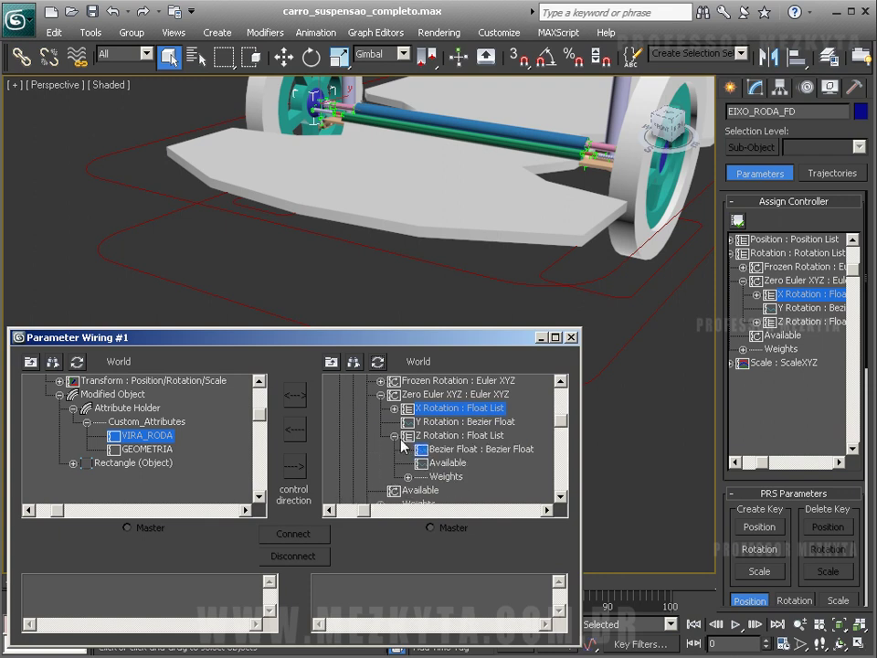
pyautogui.click(447, 464)
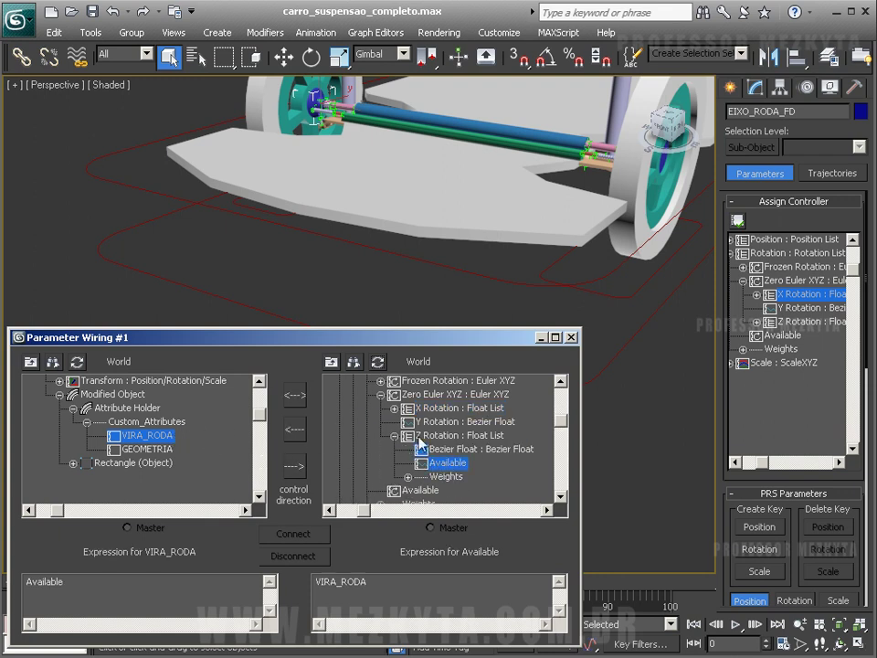
pyautogui.click(295, 466)
pyautogui.click(294, 533)
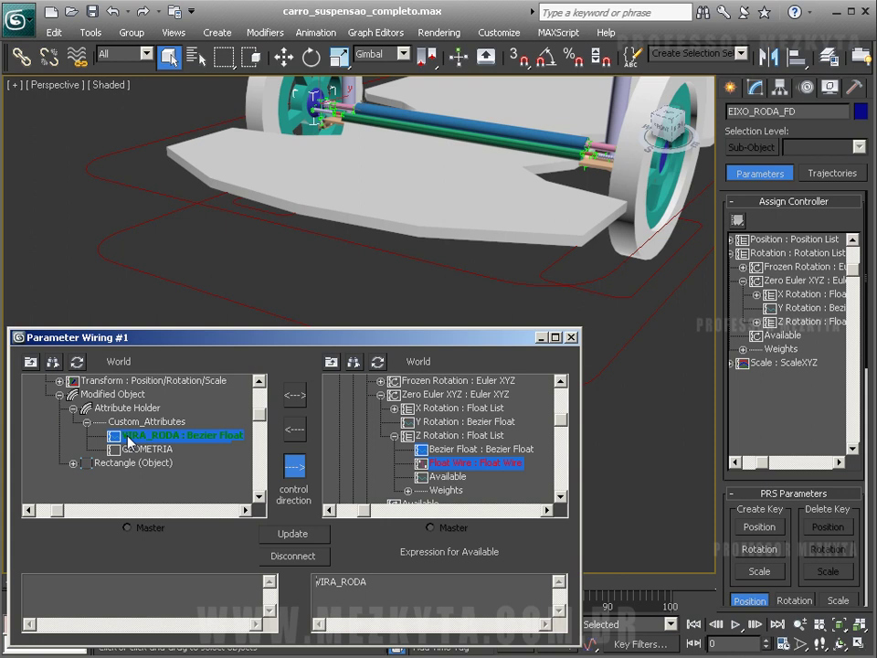
pyautogui.write('DEGTORAD(')
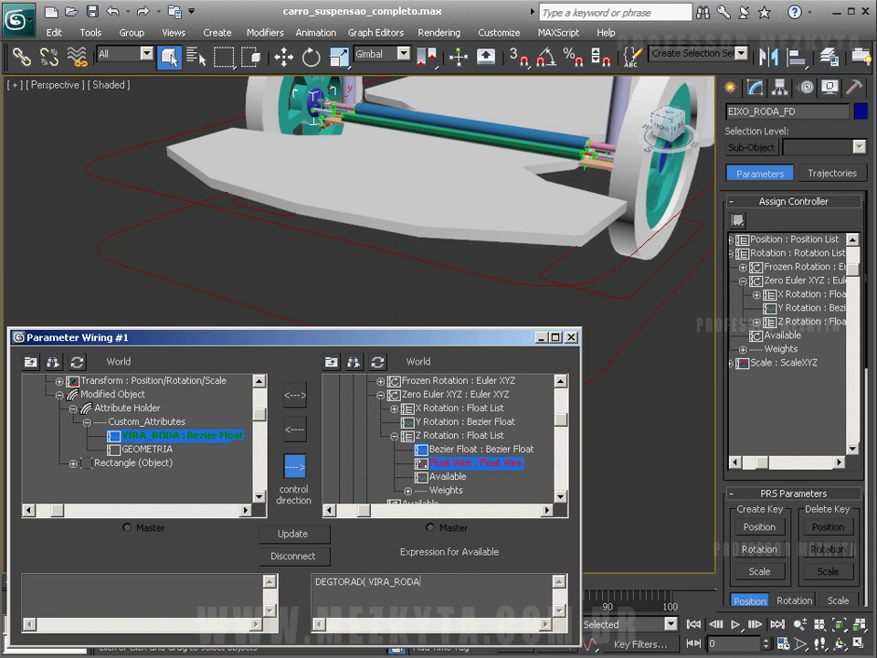
pyautogui.click(323, 596)
pyautogui.click(297, 539)
# Select CTRL_TODO_CARRO and test the wiring by varying its VIRA_RODA attribute, cancelling the change
pyautogui.click(214, 292)
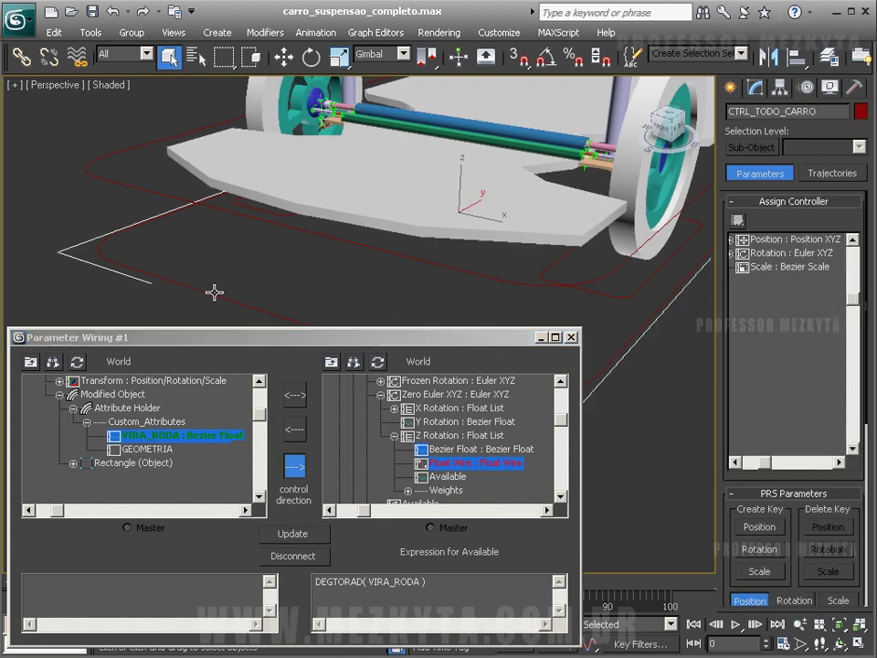
pyautogui.click(759, 89)
pyautogui.moveTo(833, 309); pyautogui.dragTo(783, 490)
pyautogui.rightClick(783, 490)
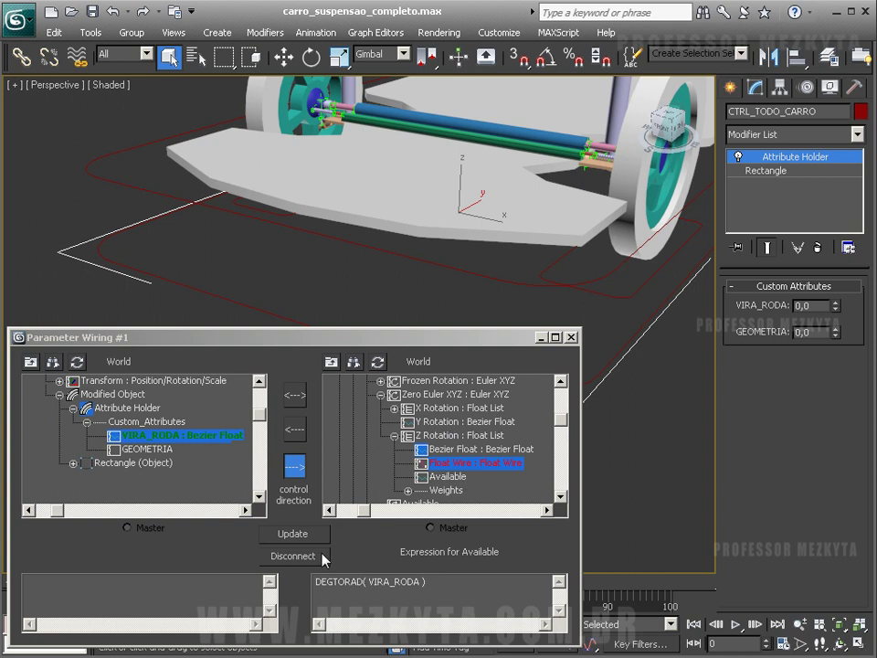
# Undo the VIRA_RODA wiring on Z Rotation and restore the Float List controller on X Rotation
pyautogui.hotkey('ctrl', 'z')
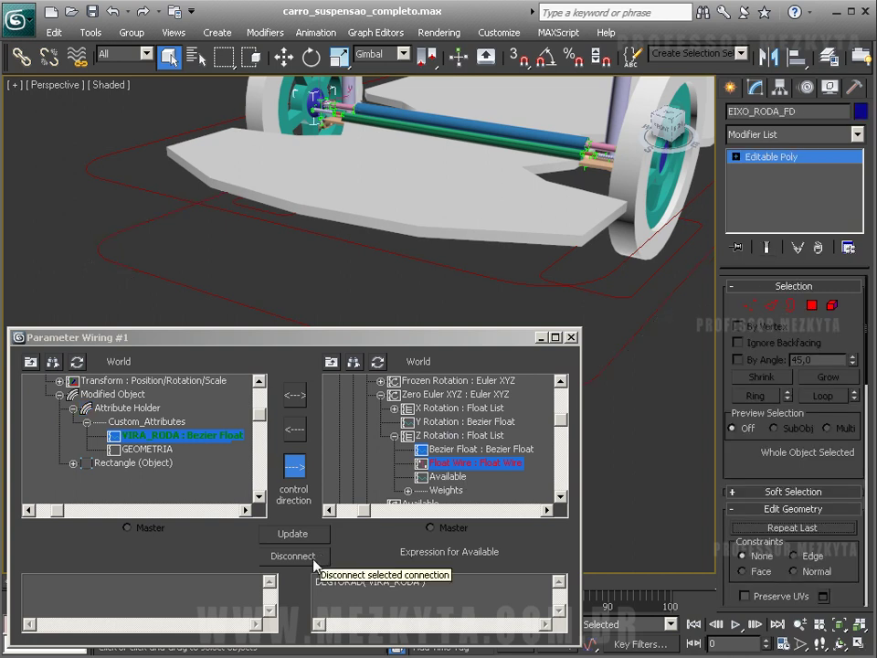
pyautogui.click(113, 12)
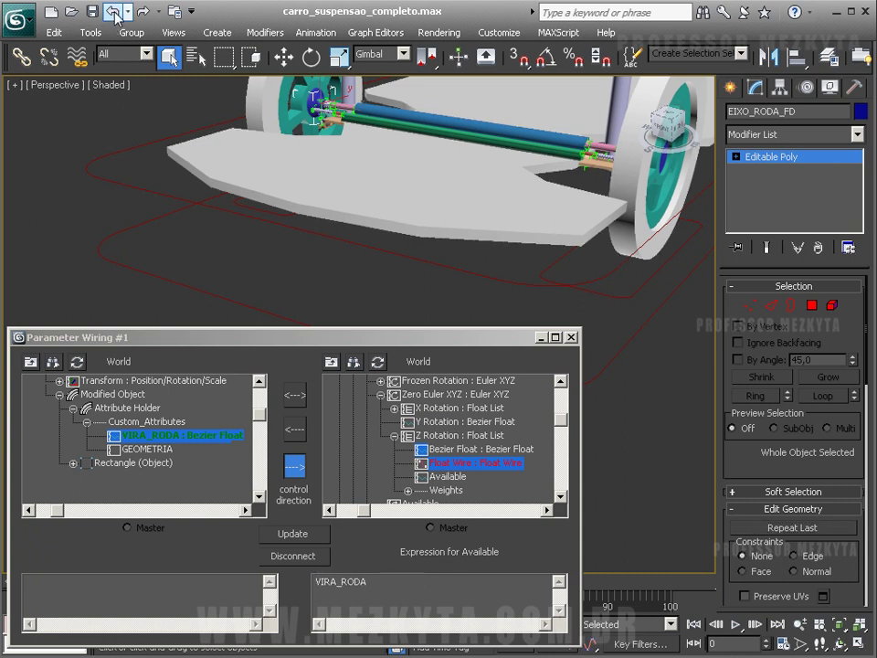
pyautogui.click(113, 12)
pyautogui.click(113, 12)
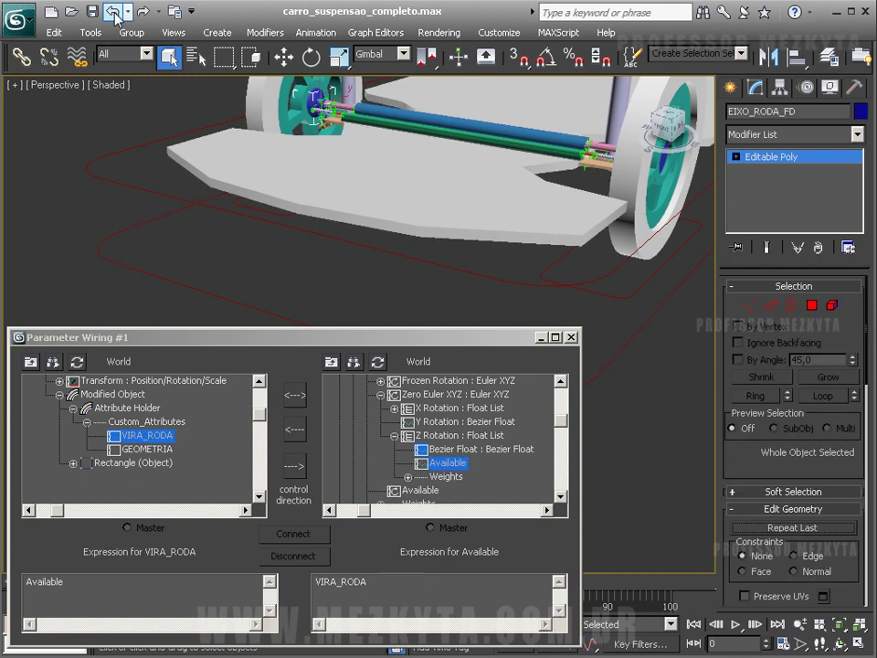
pyautogui.click(113, 12)
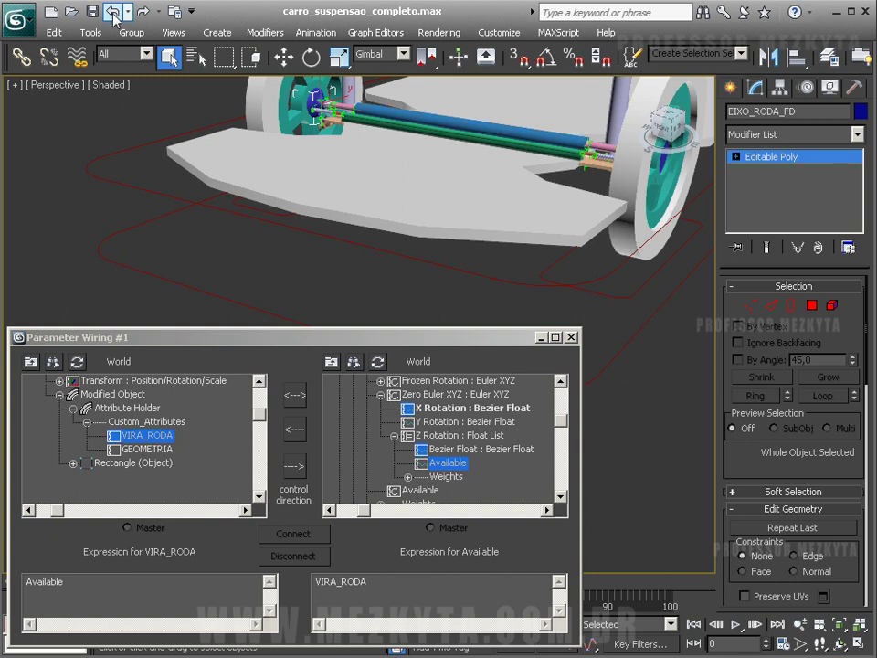
pyautogui.click(144, 14)
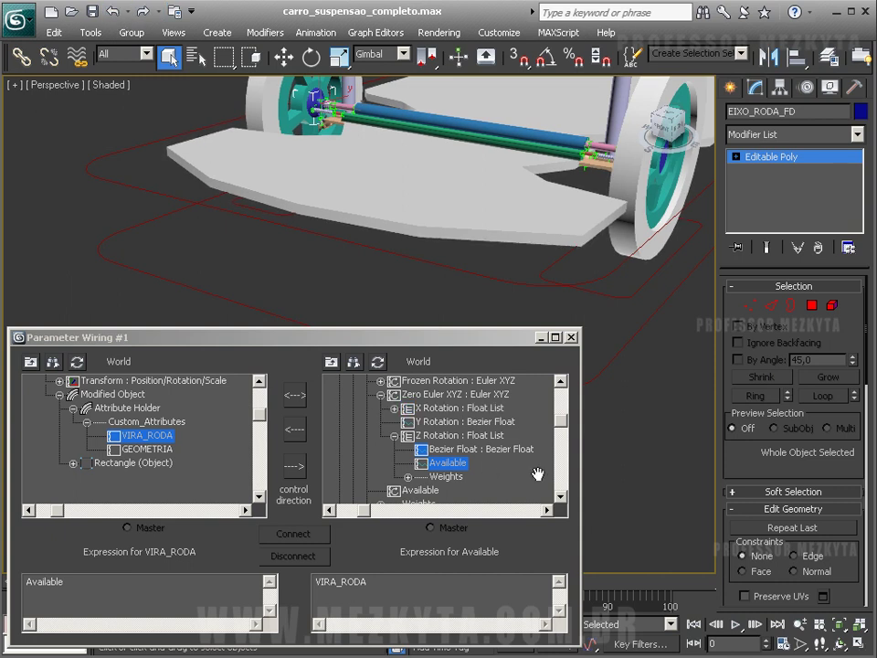
# Assign a Float List controller to the Y Rotation under Zero Euler XYZ of EIXO_RODA_FD
pyautogui.click(491, 424)
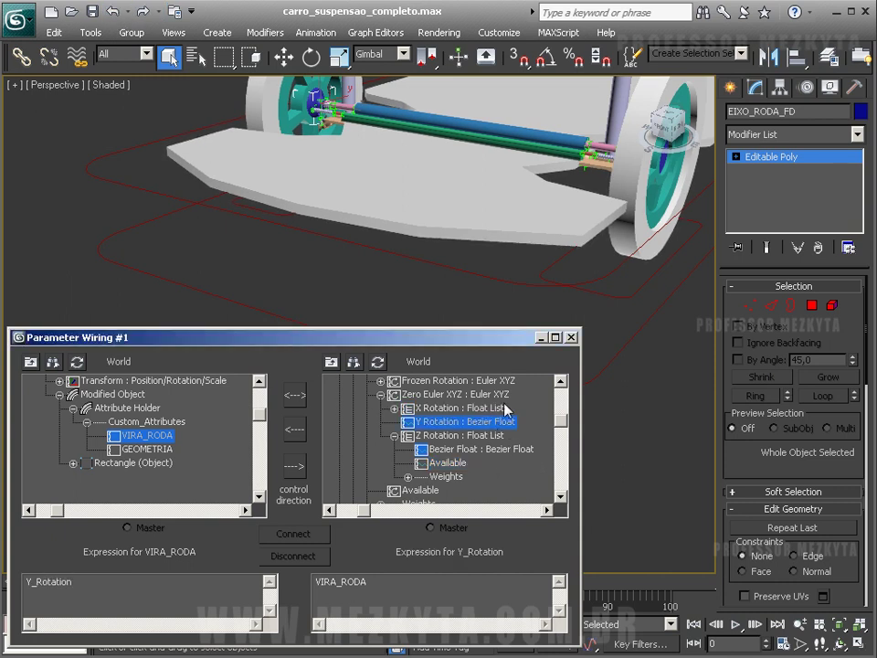
pyautogui.click(806, 90)
pyautogui.click(825, 322)
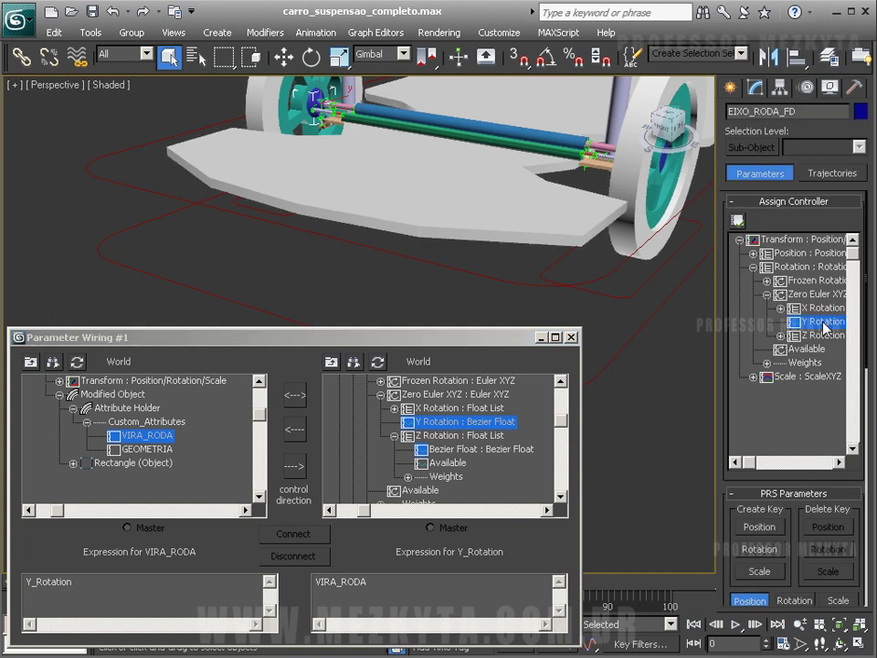
pyautogui.click(737, 220)
pyautogui.doubleClick(416, 249)
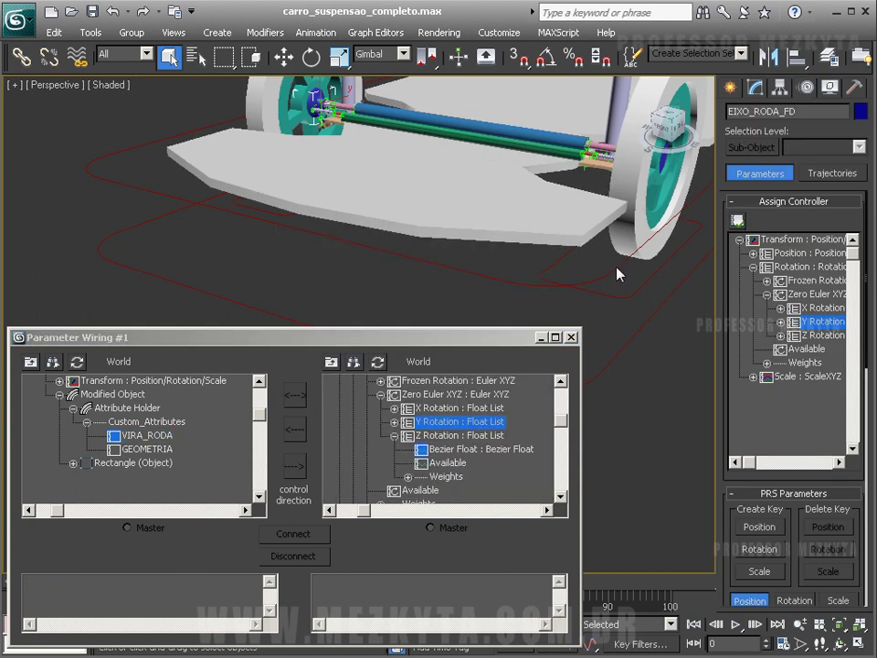
# Set the controller of EIXO_RODA_FD's Z Rotation under Zero Euler XYZ back to Bezier Float
pyautogui.click(821, 336)
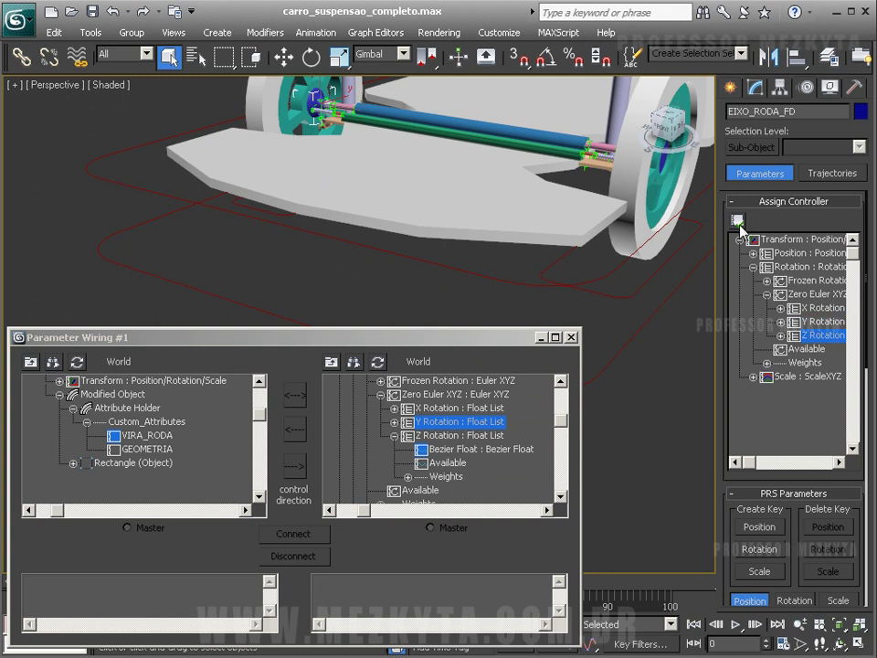
pyautogui.click(737, 220)
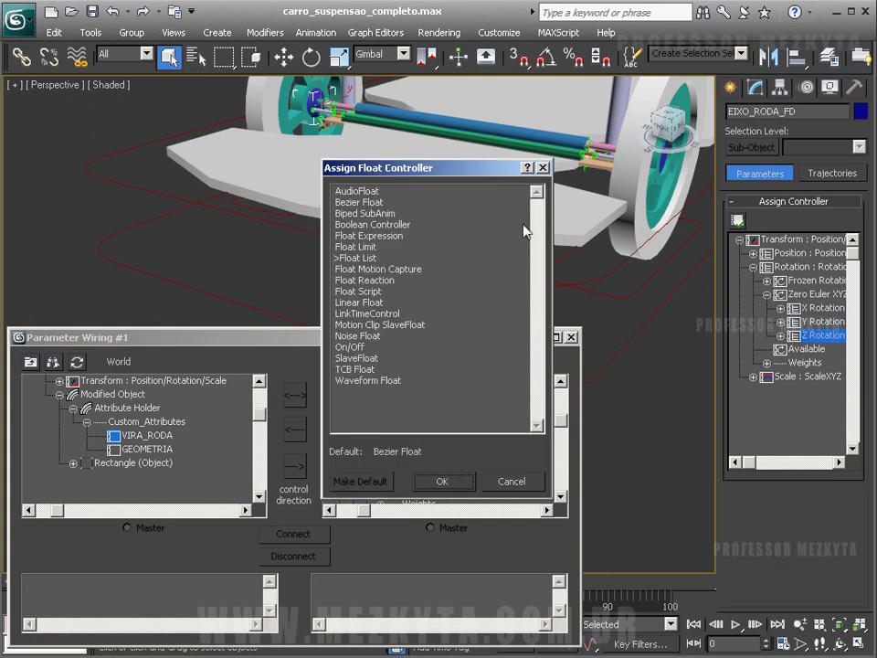
pyautogui.doubleClick(371, 202)
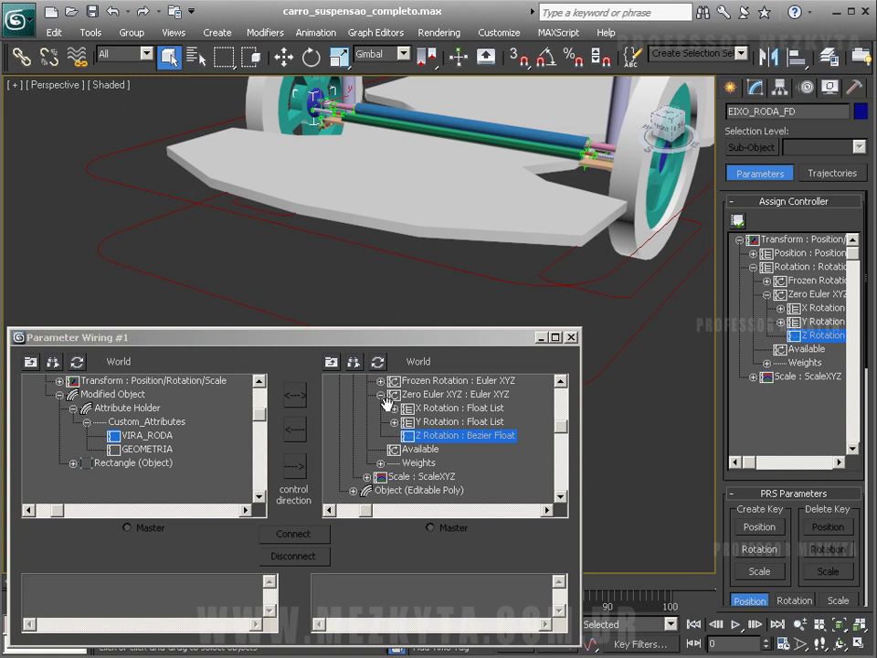
# Wire VIRA_RODA one-way to the Available slot of EIXO_RODA_FD's Y Rotation list
pyautogui.click(394, 422)
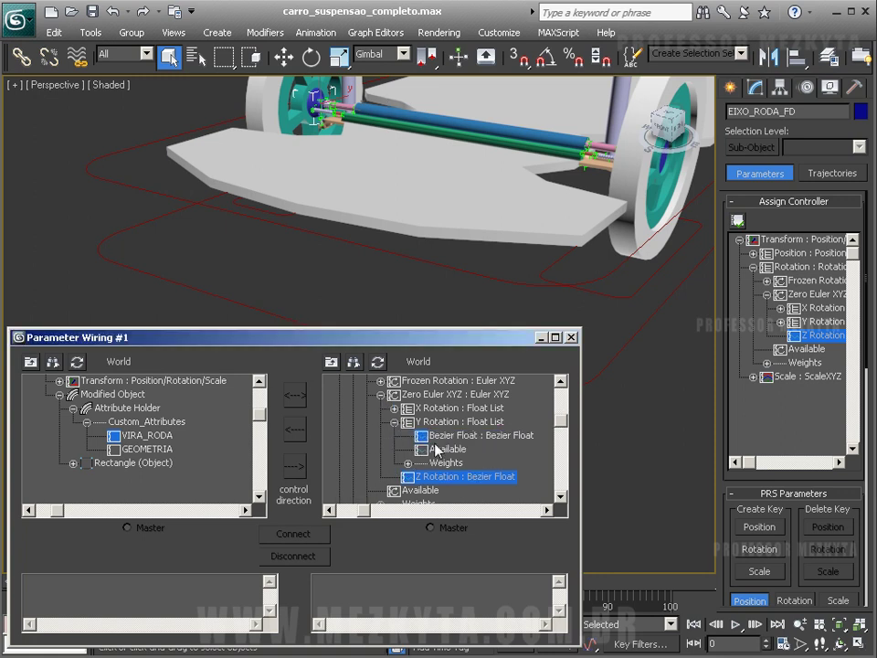
pyautogui.click(145, 438)
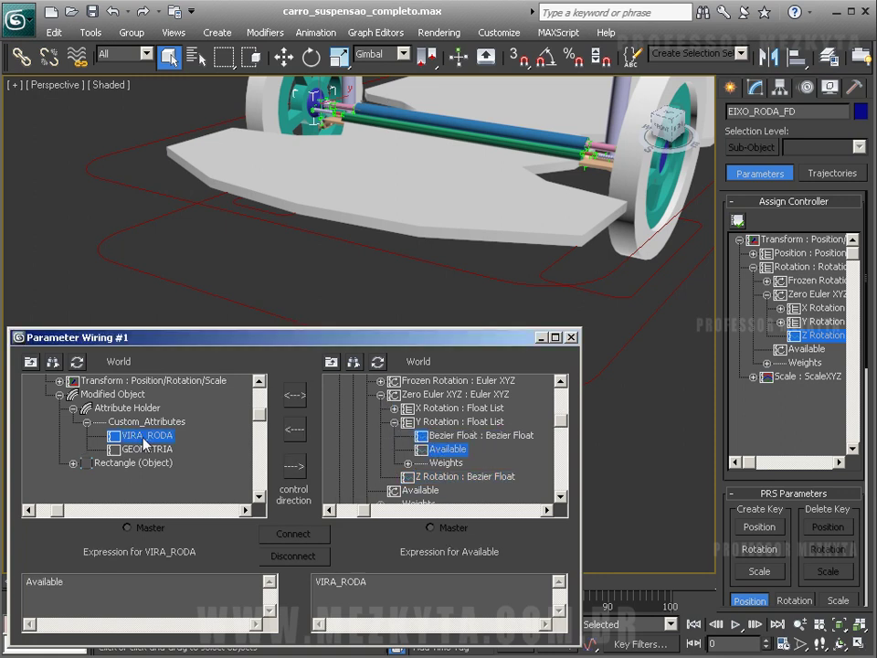
pyautogui.click(293, 466)
pyautogui.click(293, 534)
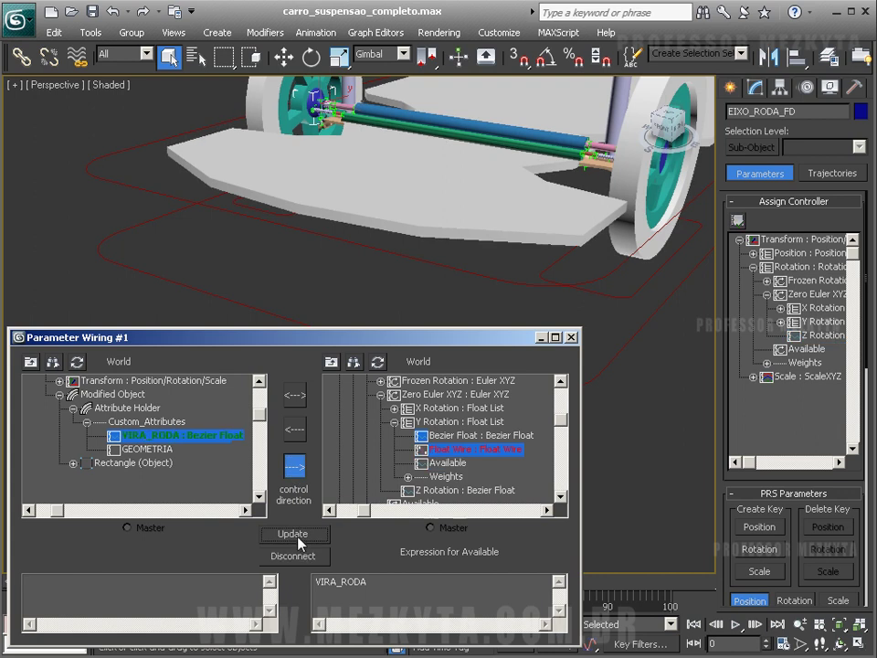
# Set the Y Rotation wire expression to DEGTORAD( VIRA_RODA ) and update the connection
pyautogui.click(311, 602)
pyautogui.write('DEGTOR')
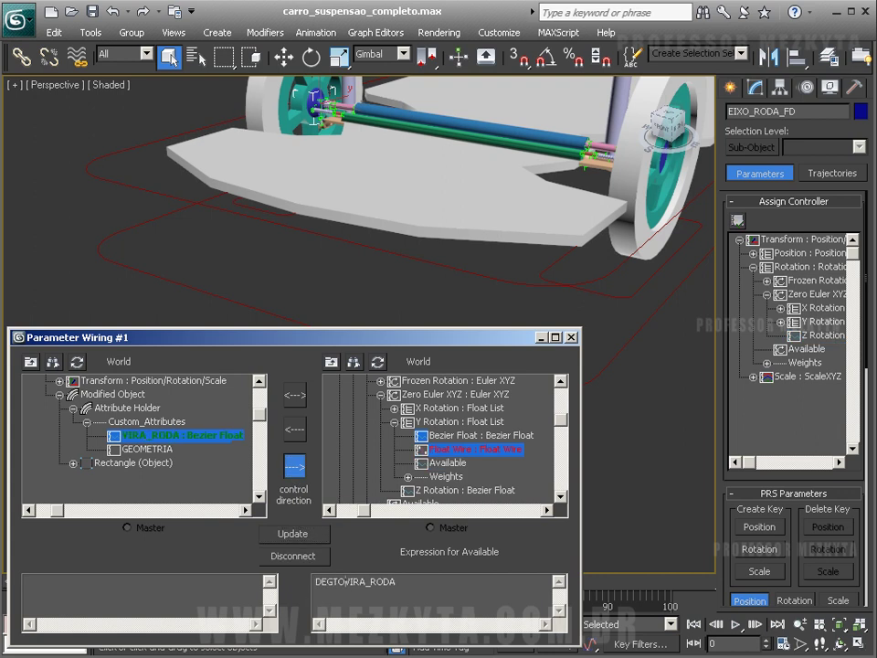
pyautogui.write('AD(')
pyautogui.click(367, 581)
pyautogui.doubleClick(337, 581)
pyautogui.click(317, 533)
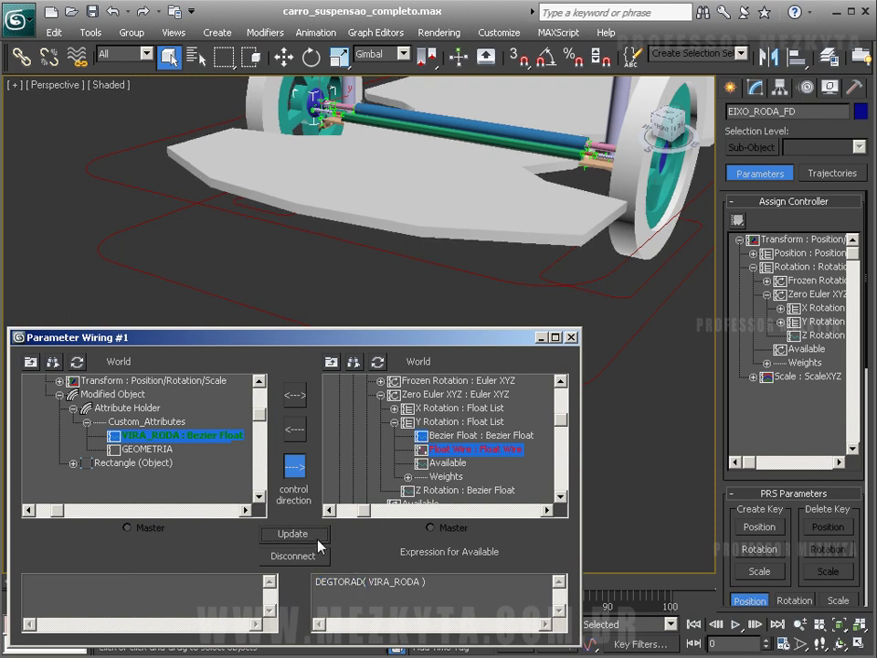
# Select CTRL_TODO_CARRO and test the steering of the wheel by varying its VIRA_RODA attribute
pyautogui.moveTo(307, 278); pyautogui.dragTo(236, 302)
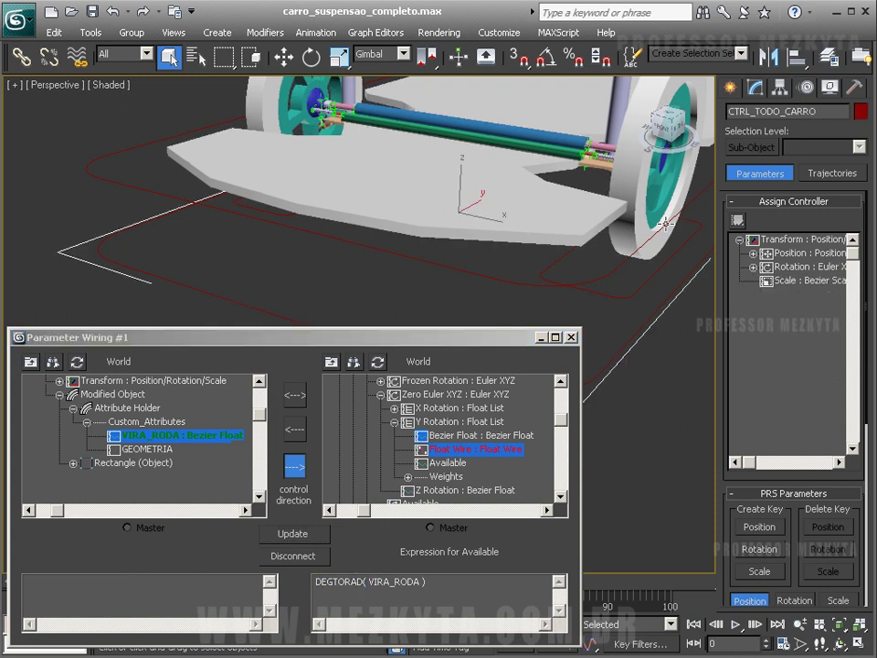
pyautogui.click(754, 87)
pyautogui.moveTo(835, 308); pyautogui.dragTo(801, 242)
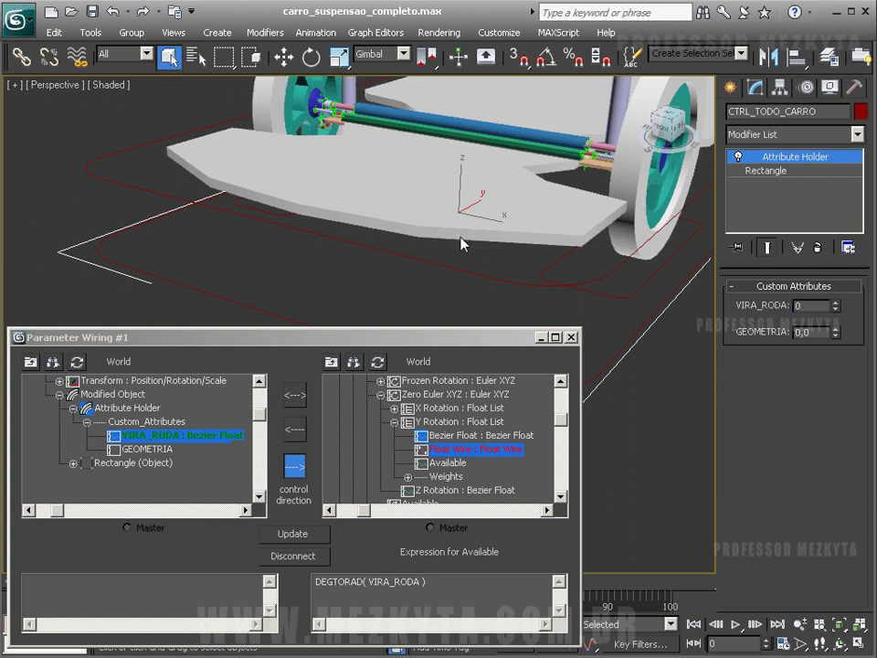
pyautogui.moveTo(248, 256); pyautogui.dragTo(204, 309)
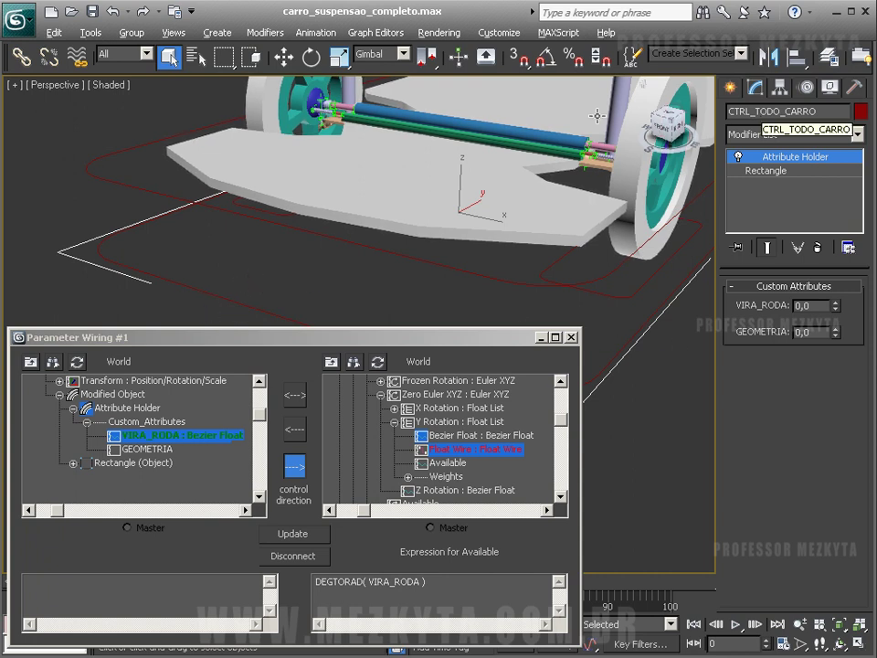
# Edit the VIRA_RODA custom attribute so its range runs from -20 to 20
pyautogui.hotkey('alt', '1')
pyautogui.click(314, 32)
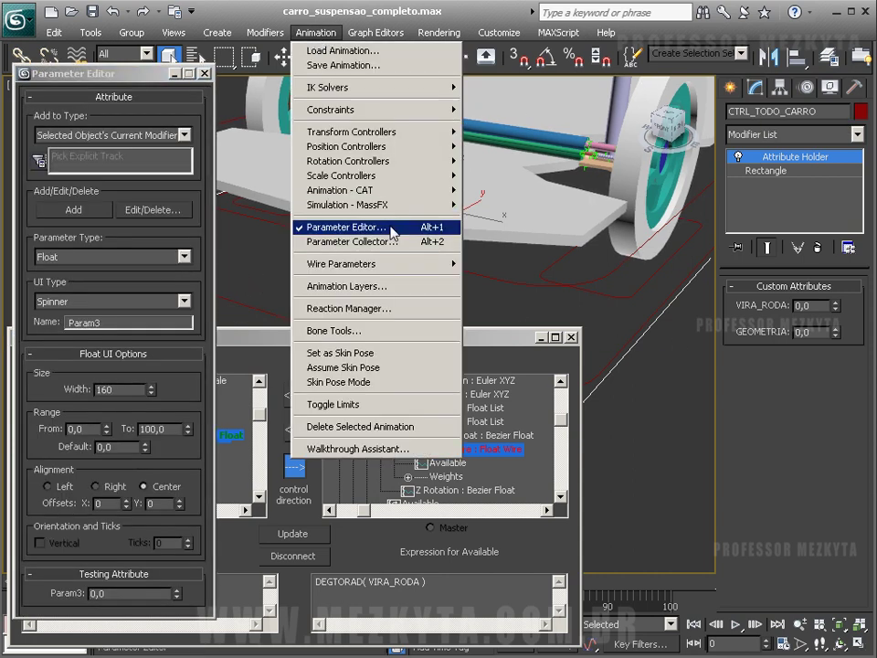
pyautogui.click(199, 189)
pyautogui.click(177, 212)
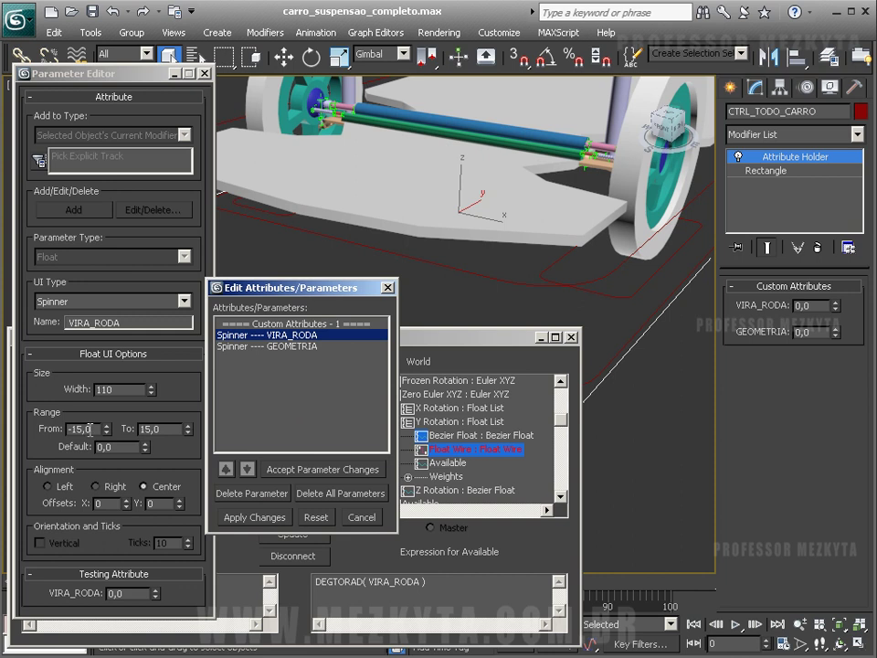
pyautogui.moveTo(94, 429); pyautogui.dragTo(48, 435)
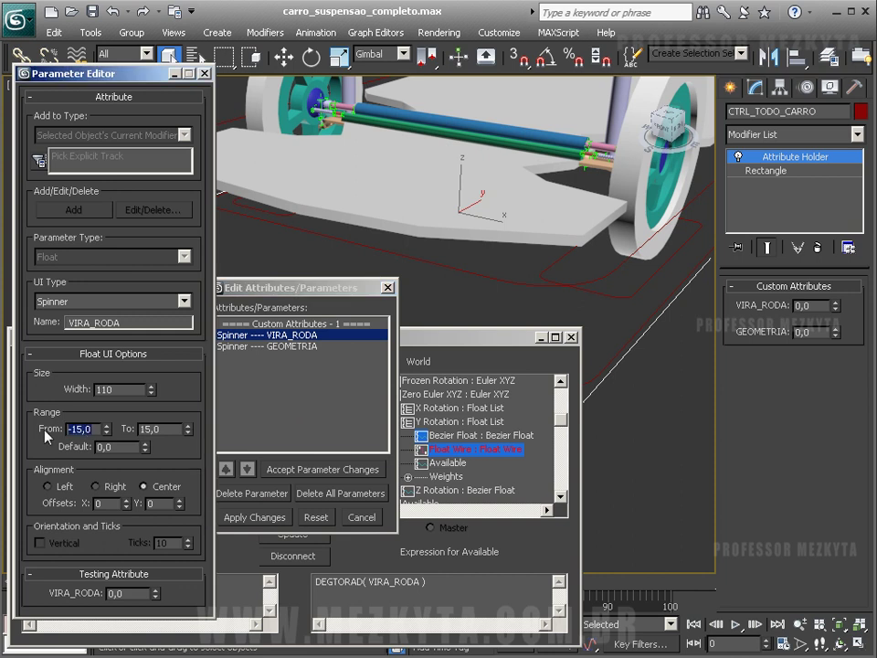
pyautogui.write('-2')
pyautogui.press('Tab')
pyautogui.hotkey('shift', 'Tab')
pyautogui.write('0')
pyautogui.press('Tab')
pyautogui.write('20')
pyautogui.press('Tab')
pyautogui.click(298, 469)
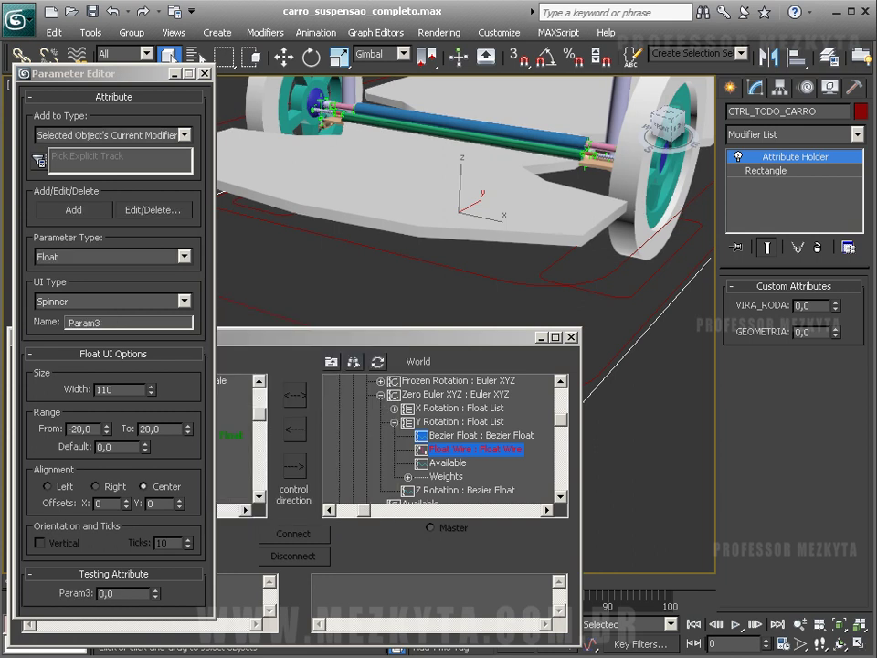
# Test the wheel steering across the VIRA_RODA range, restore the value, and close the Parameter Editor
pyautogui.moveTo(836, 305); pyautogui.dragTo(405, 138)
pyautogui.moveTo(405, 138); pyautogui.dragTo(418, 205, button='middle')
pyautogui.moveTo(836, 309); pyautogui.dragTo(714, 309)
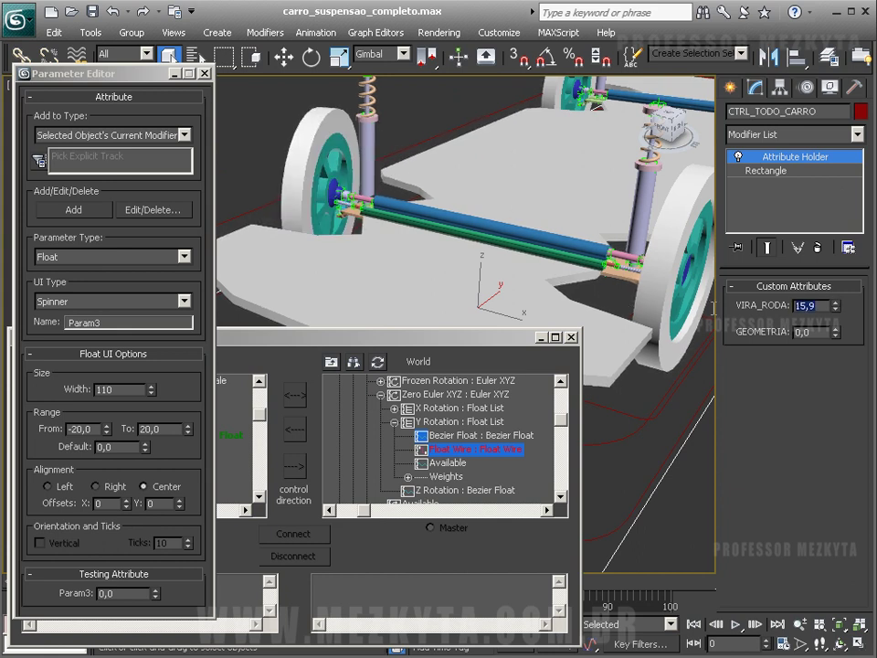
pyautogui.rightClick(624, 307)
pyautogui.moveTo(539, 255); pyautogui.dragTo(535, 218, button='middle')
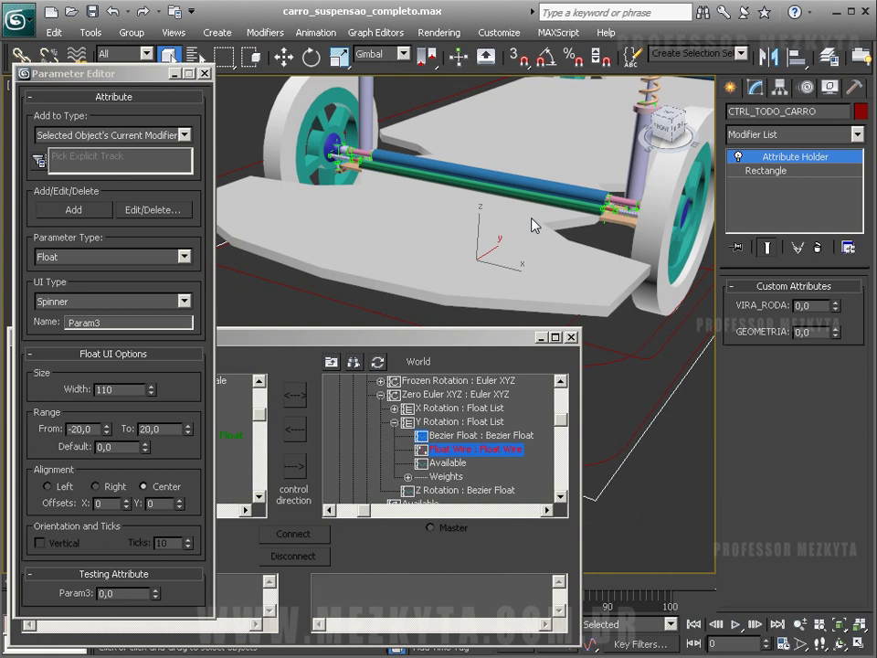
pyautogui.click(205, 73)
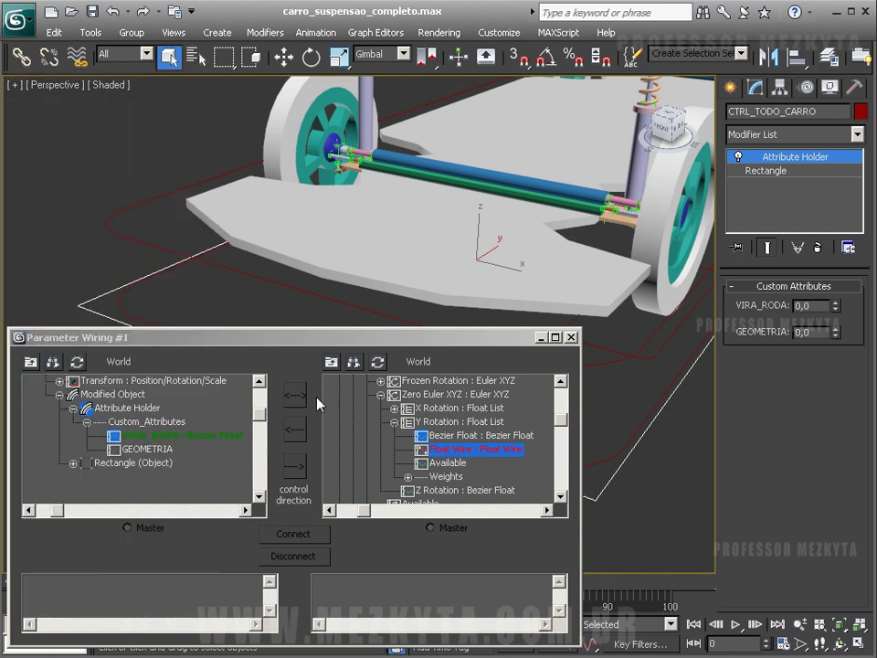
# Wire GEOMETRIA one-way to the Available slot of EIXO_RODA_FD's X Rotation list
pyautogui.moveTo(267, 314); pyautogui.dragTo(250, 281, button='middle')
pyautogui.click(146, 446)
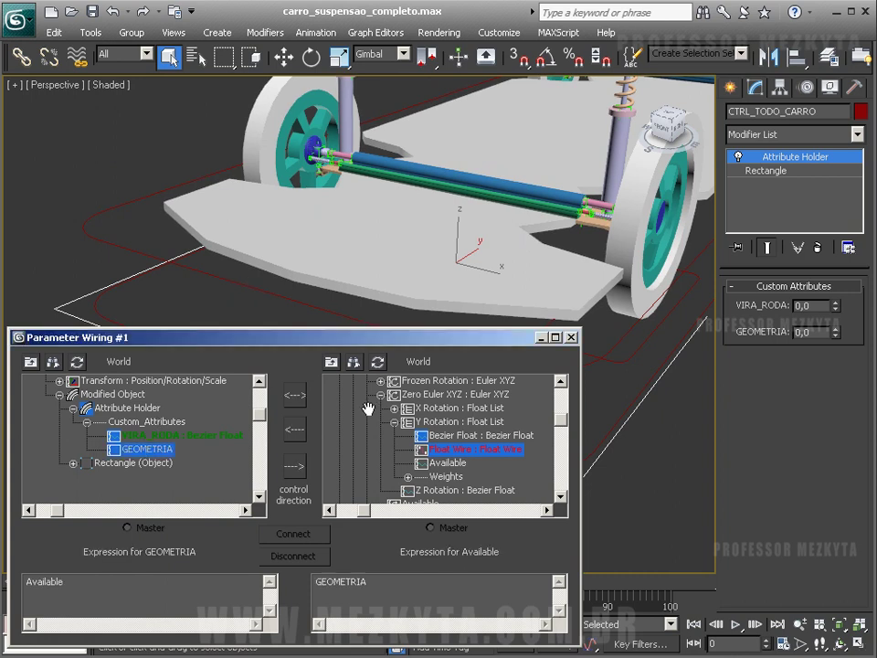
pyautogui.scroll(3, 365, 463)
pyautogui.scroll(-3, 371, 484)
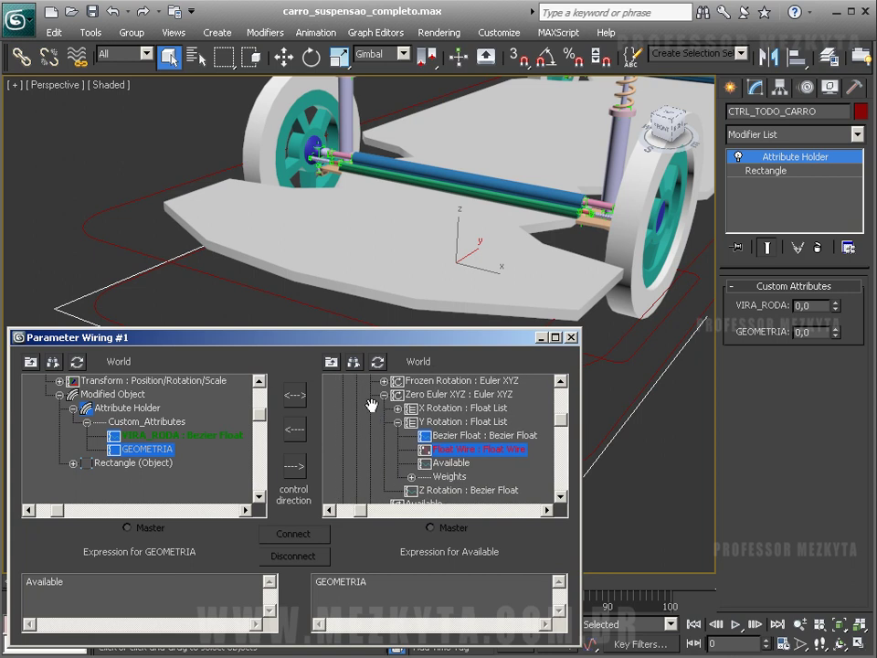
pyautogui.click(398, 408)
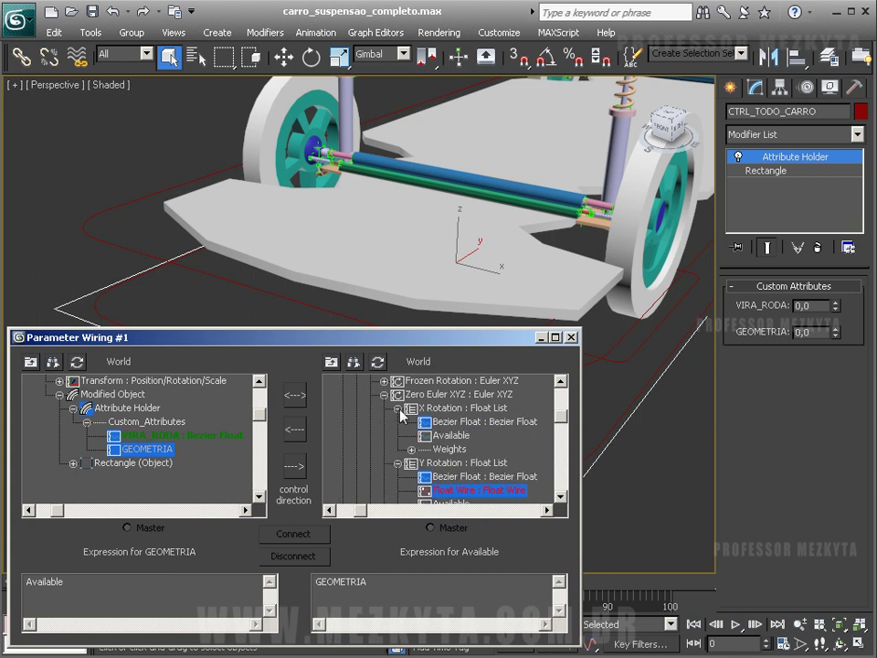
pyautogui.click(451, 435)
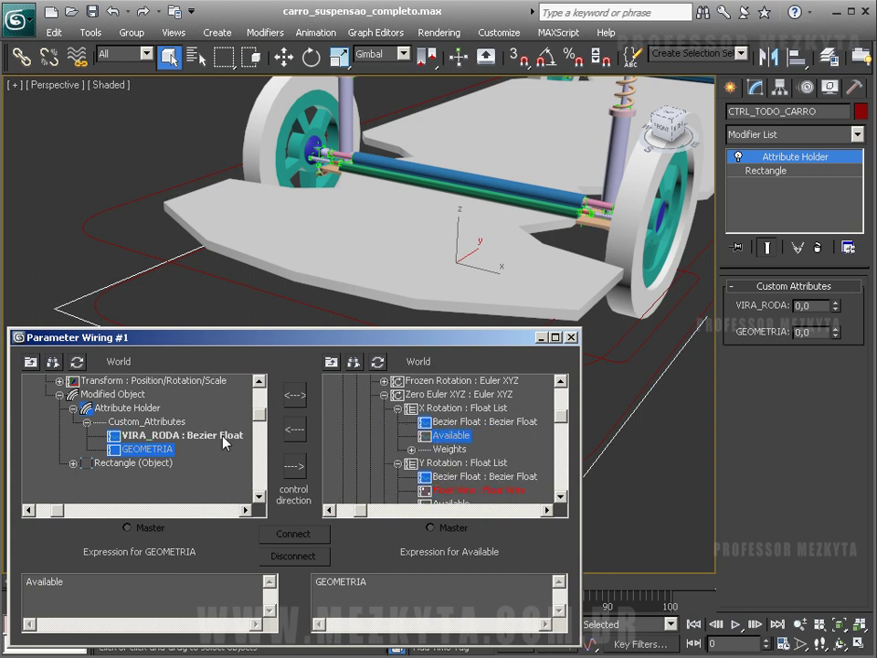
pyautogui.click(294, 466)
pyautogui.click(293, 533)
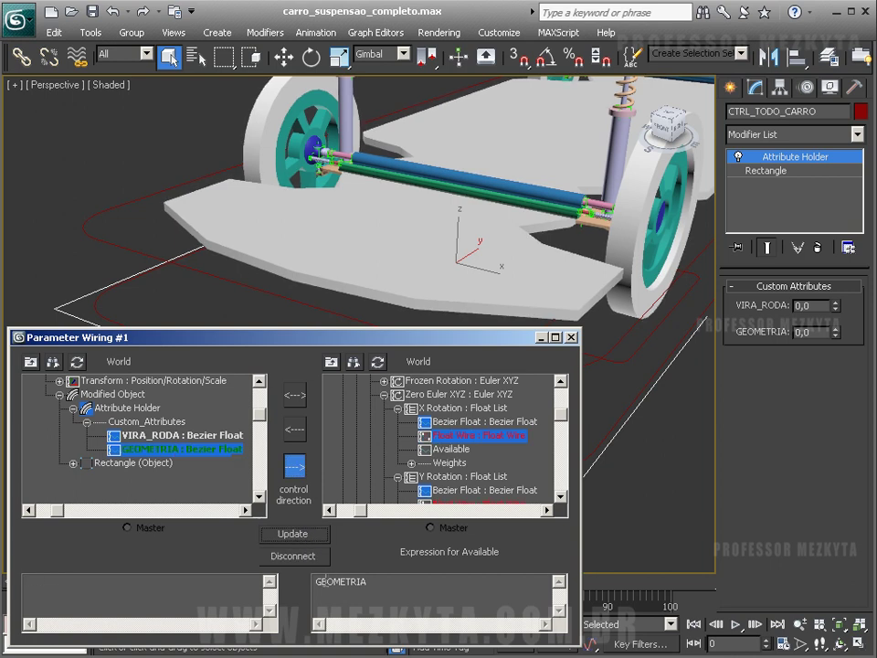
# Set the X Rotation wire expression to DEGTORAD( GEOMETRIA ) and update the connection
pyautogui.write('DEG')
pyautogui.press('BackSpace')
pyautogui.press('BackSpace')
pyautogui.press('BackSpace')
pyautogui.write('DEGTORAD(')
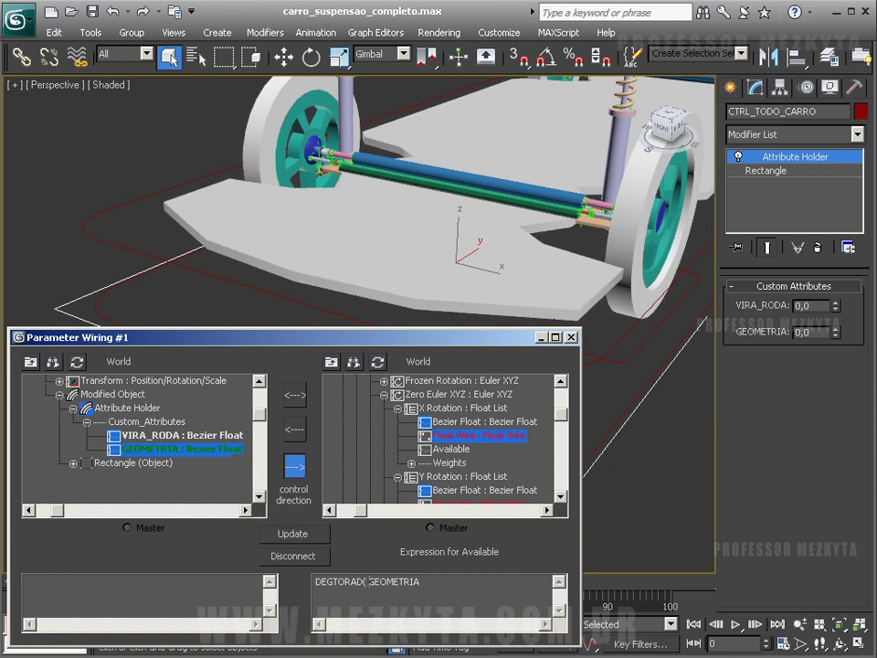
pyautogui.click(321, 539)
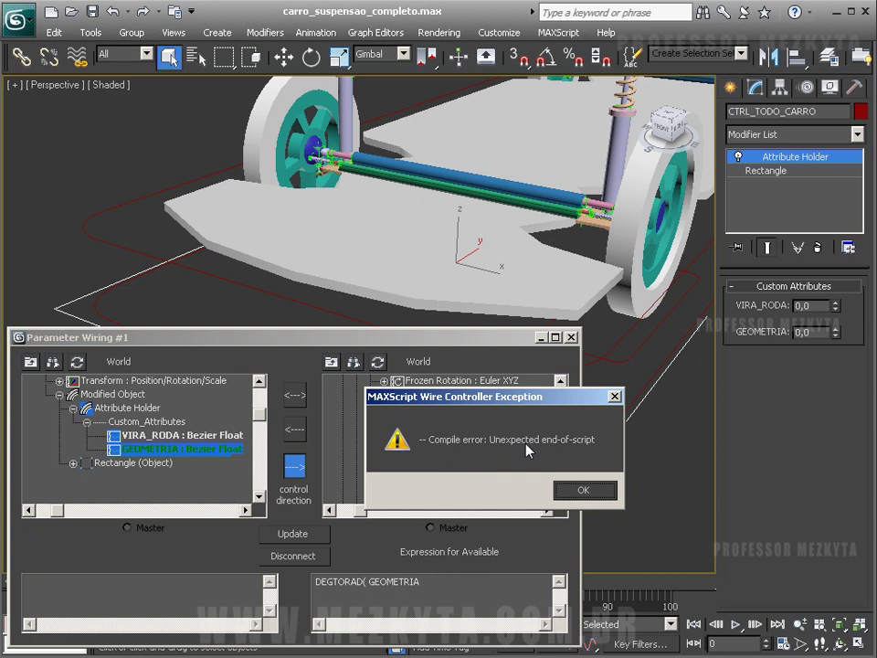
pyautogui.click(566, 493)
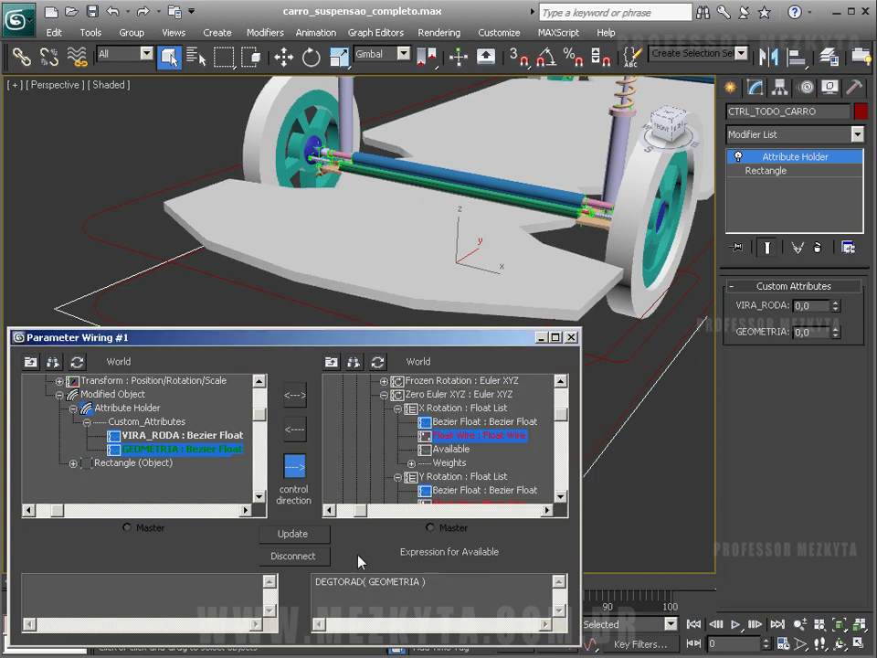
pyautogui.click(279, 537)
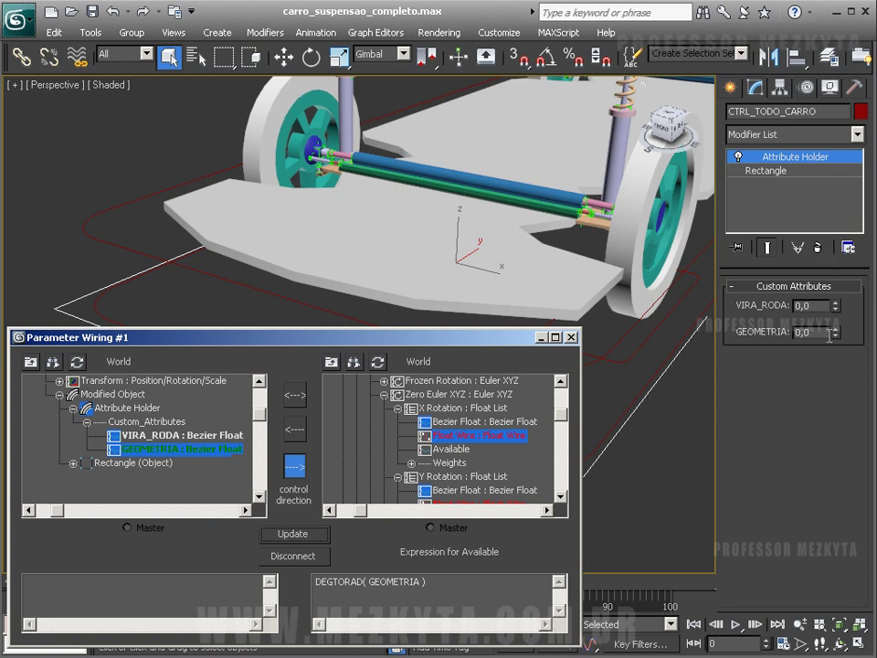
# Test the wheel tilt by varying GEOMETRIA, and return it to zero
pyautogui.moveTo(834, 333); pyautogui.dragTo(620, 278)
pyautogui.write('-0')
pyautogui.press('Return')
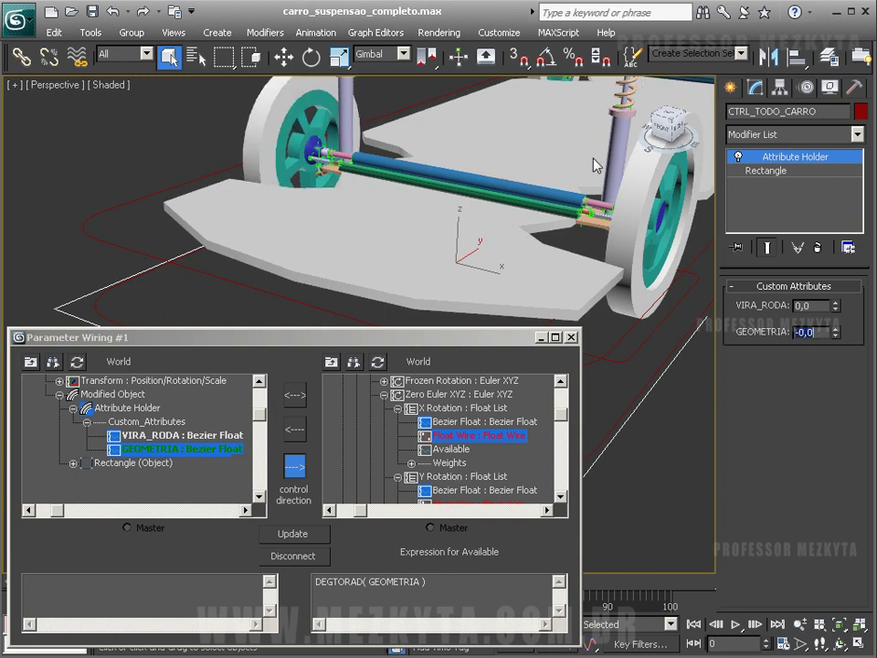
# Select the wheel axle EIXO_RODA_FE at the other end of the front suspension
pyautogui.scroll(6, 454, 221)
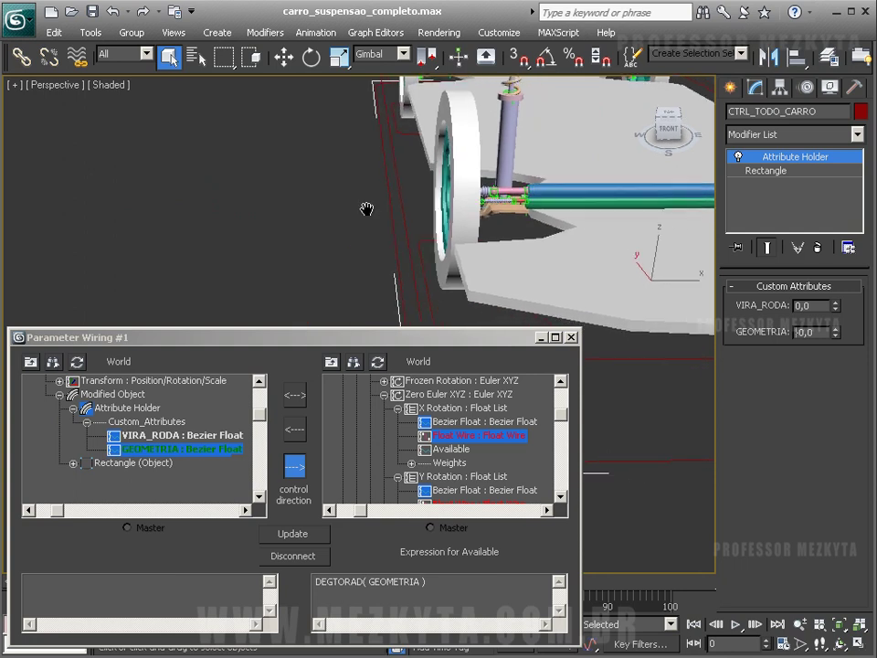
pyautogui.scroll(-3, 259, 196)
pyautogui.keyDown('alt'); pyautogui.moveTo(258, 197); pyautogui.dragTo(319, 196, button='middle'); pyautogui.keyUp('alt')
pyautogui.moveTo(366, 169); pyautogui.dragTo(310, 216, button='middle')
pyautogui.scroll(4, 424, 206)
pyautogui.moveTo(424, 206); pyautogui.dragTo(376, 220, button='middle')
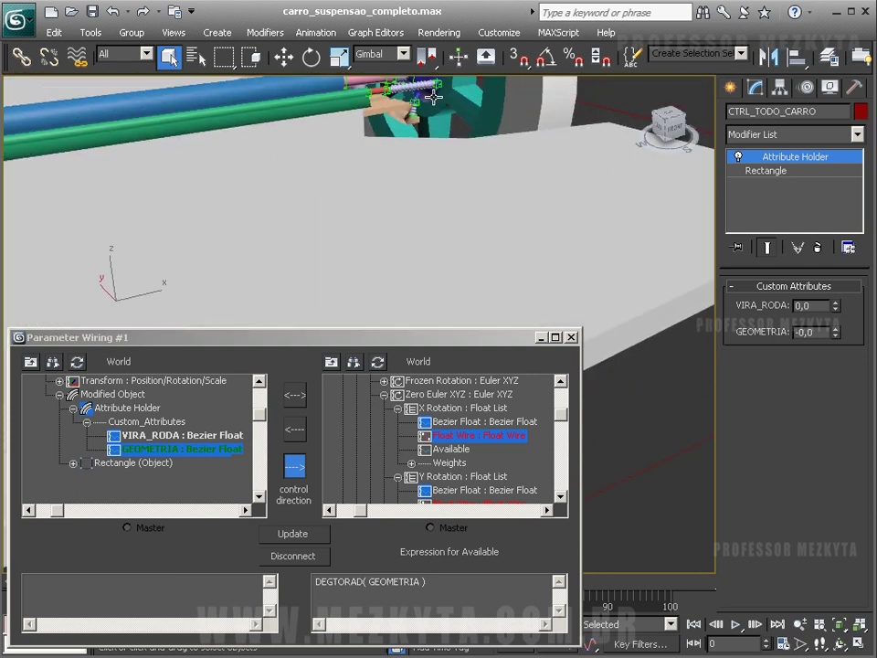
pyautogui.click(435, 95)
pyautogui.press('z')
pyautogui.scroll(-6, 427, 215)
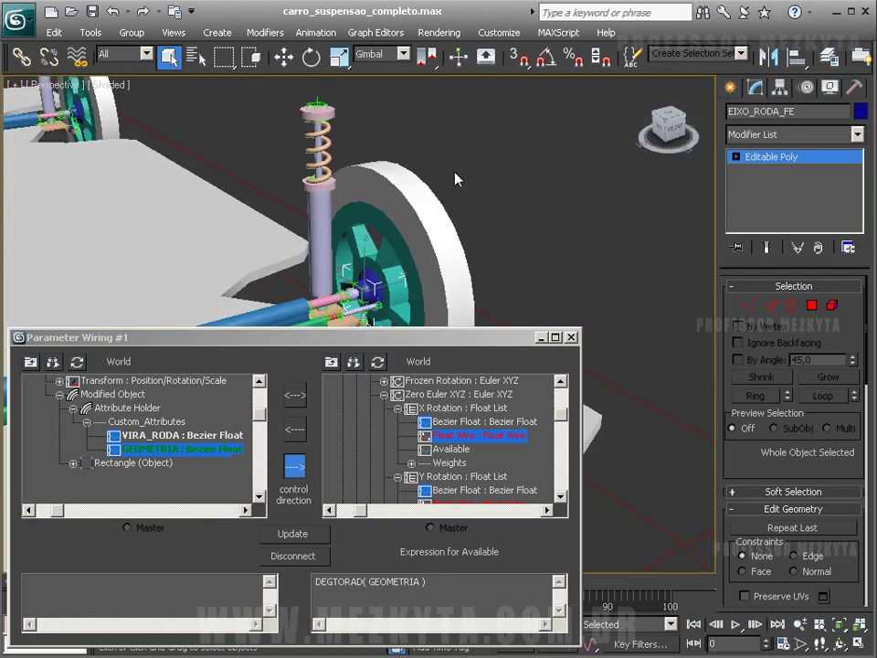
pyautogui.moveTo(460, 121); pyautogui.dragTo(470, 103, button='middle')
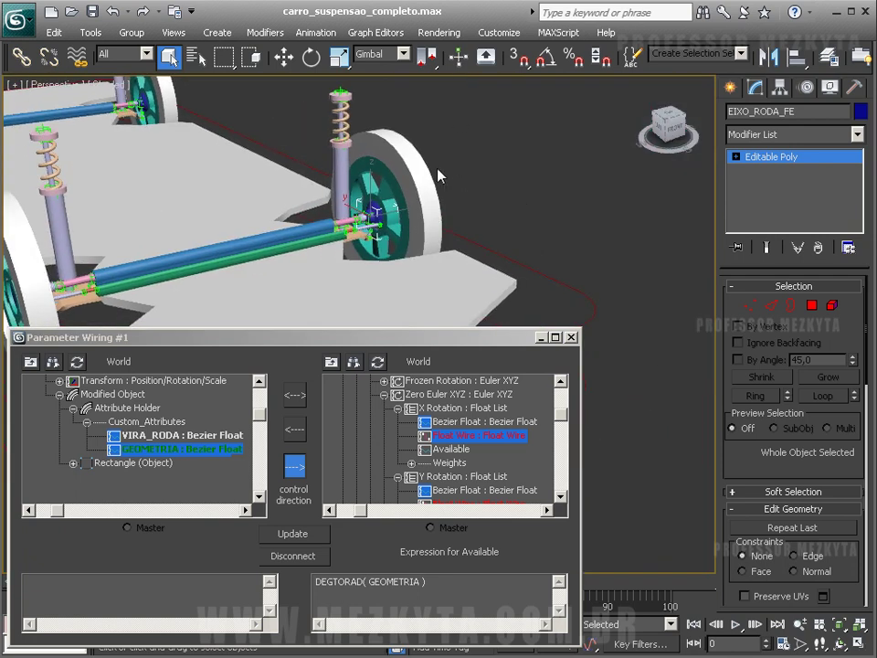
# Assign a Float List controller to the X Rotation under Zero Euler XYZ of EIXO_RODA_FE
pyautogui.click(809, 88)
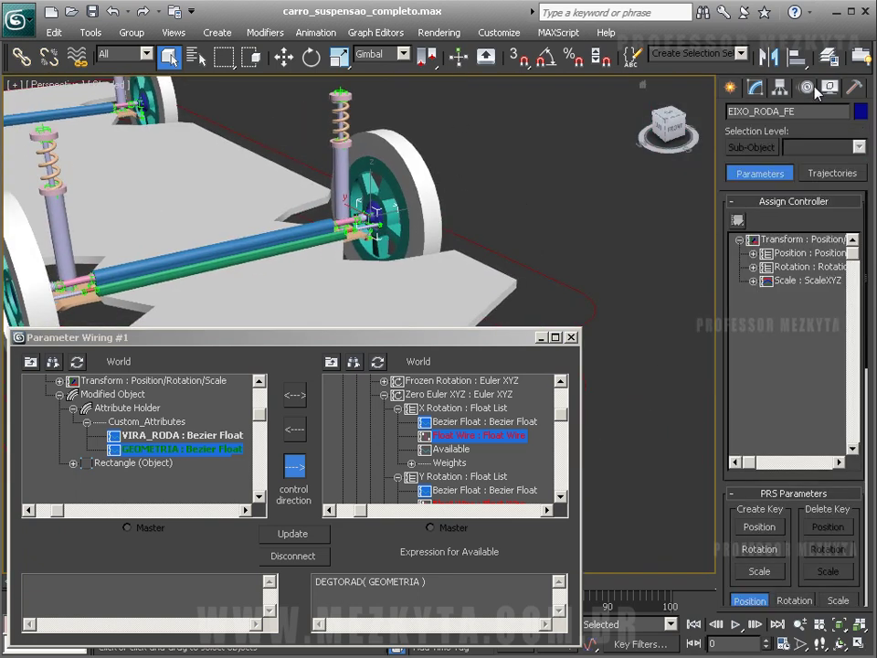
pyautogui.click(753, 268)
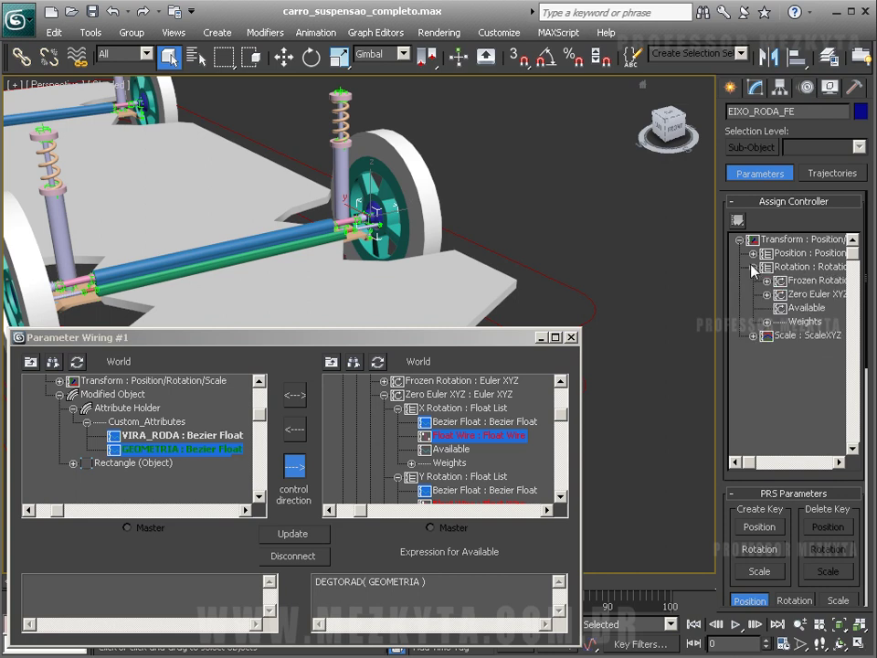
pyautogui.click(767, 294)
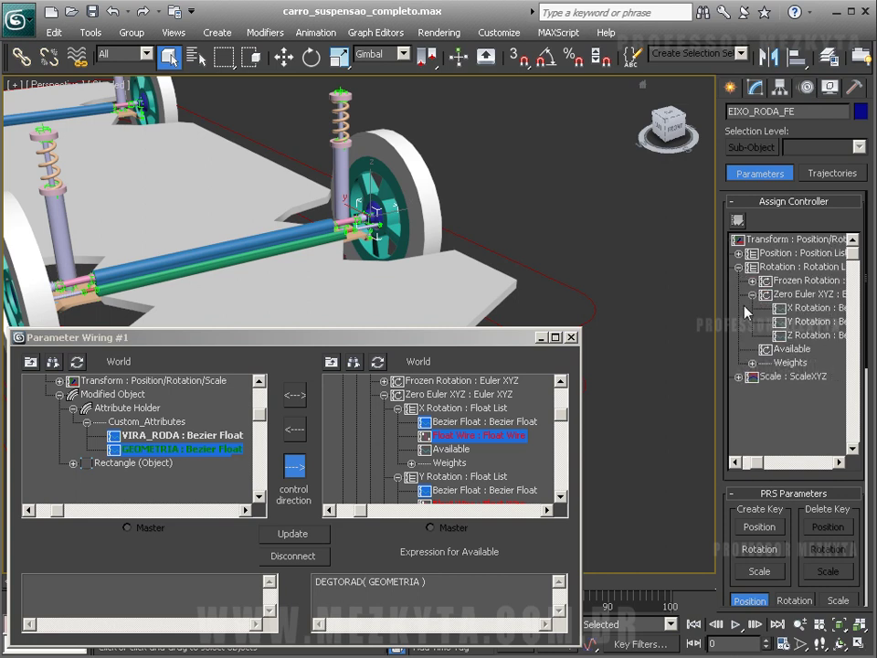
pyautogui.click(781, 308)
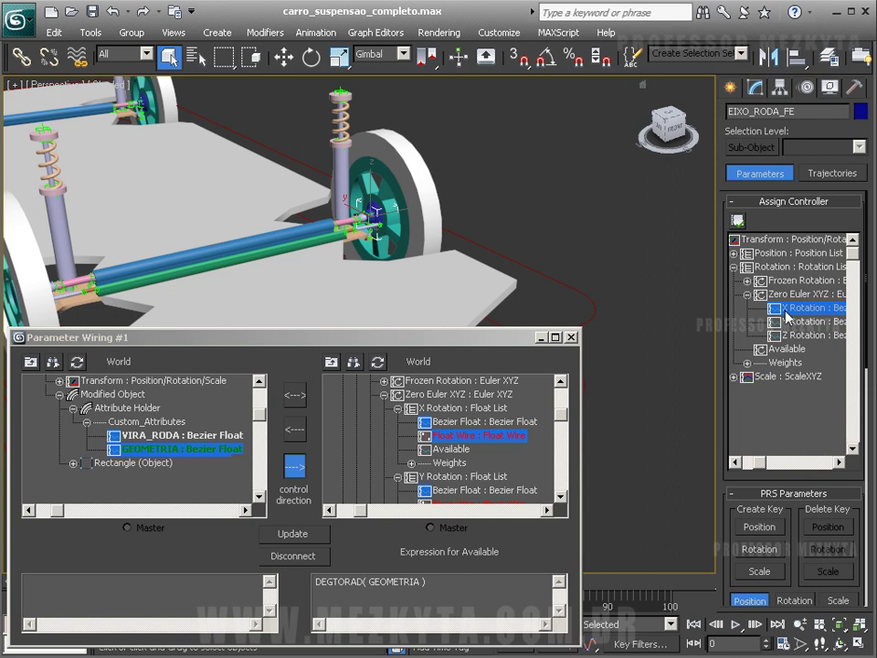
pyautogui.click(736, 221)
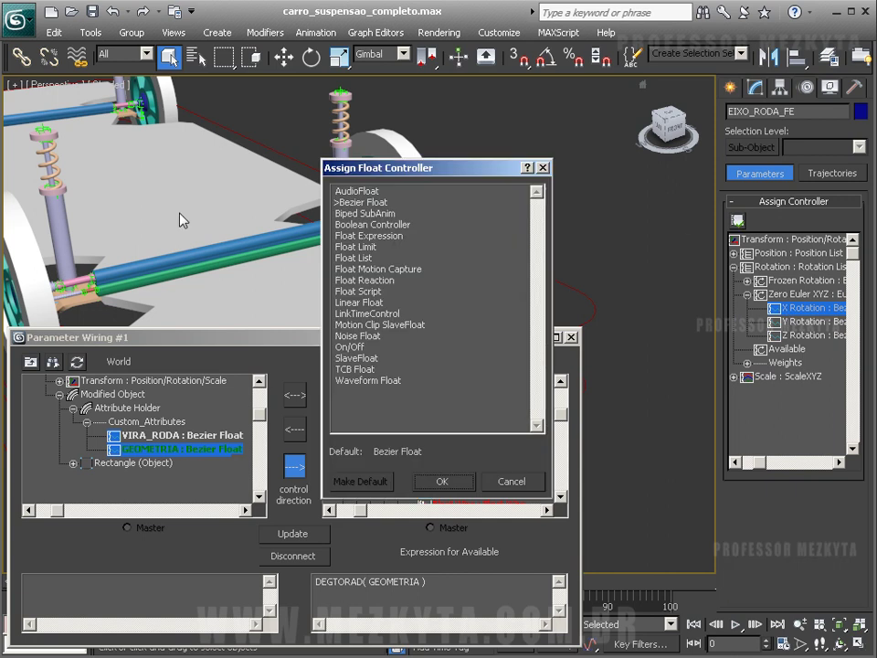
pyautogui.doubleClick(372, 259)
# Assign a Float List controller to the Y Rotation under Zero Euler XYZ of EIXO_RODA_FE
pyautogui.click(809, 322)
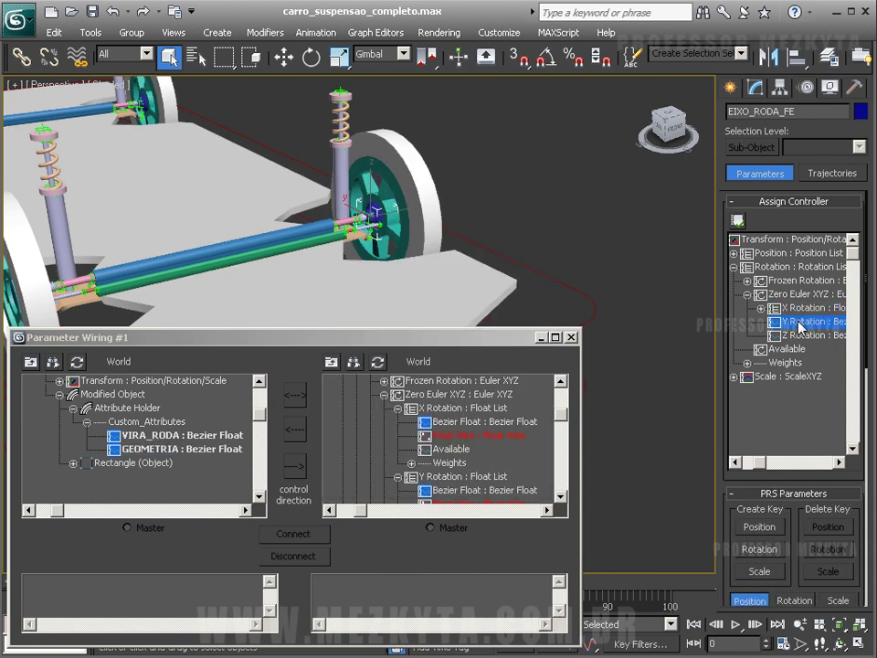
pyautogui.click(736, 221)
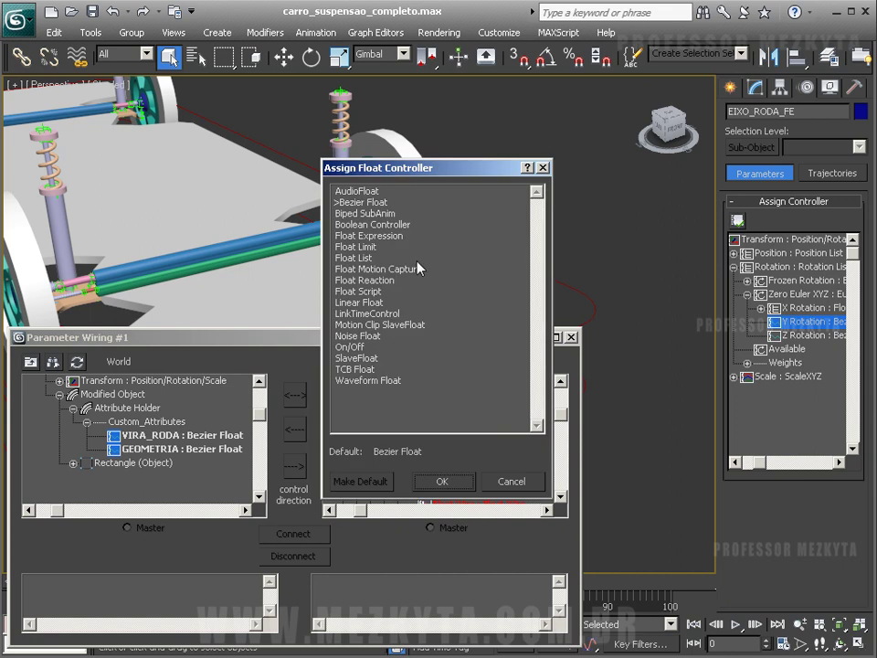
pyautogui.doubleClick(370, 259)
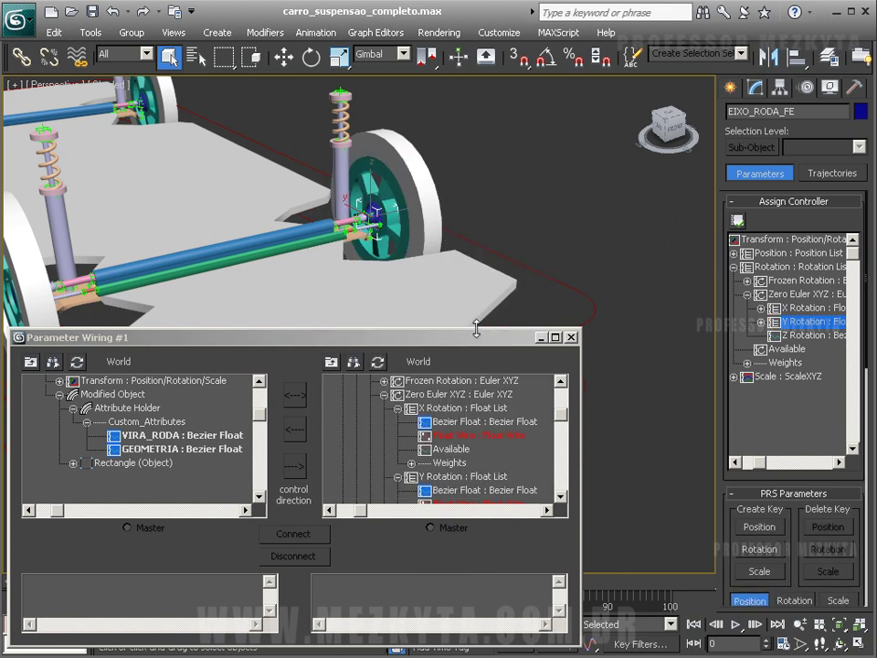
# Load the wheel axle EIXO_RODA_FE as the wiring target and expand its Rotation List down to the Zero Euler XYZ tracks
pyautogui.click(594, 233)
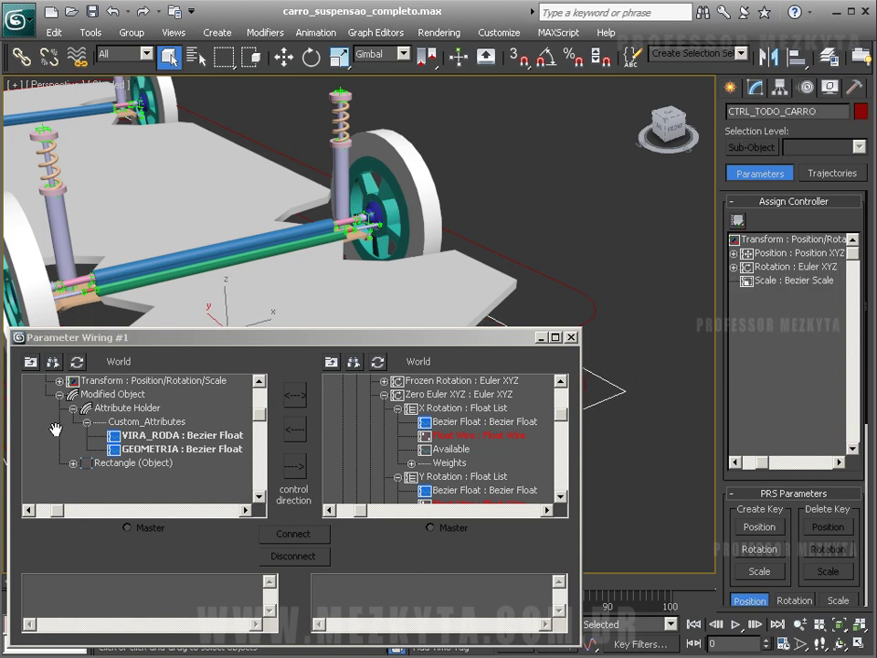
pyautogui.click(374, 209)
pyautogui.click(378, 362)
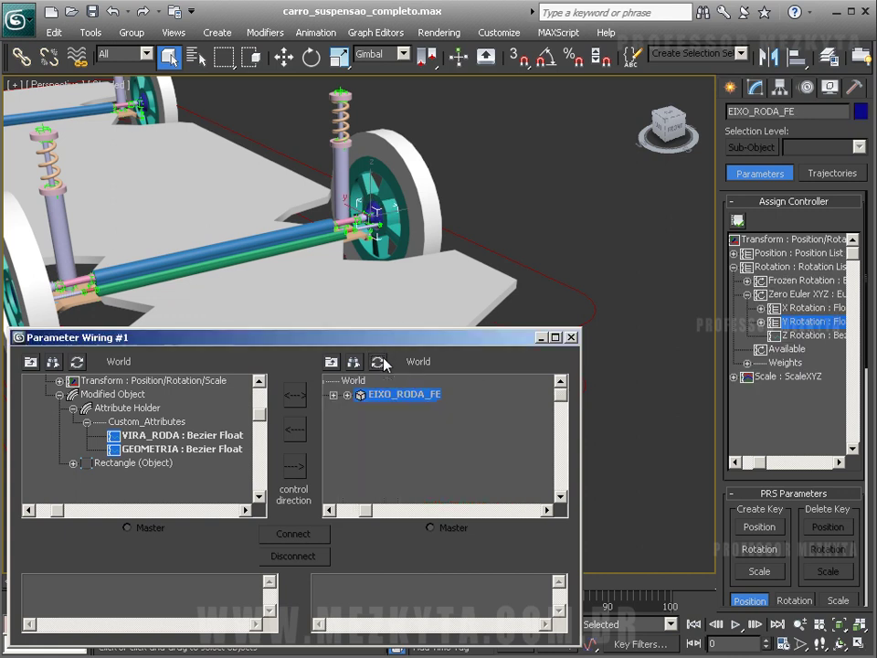
pyautogui.click(346, 395)
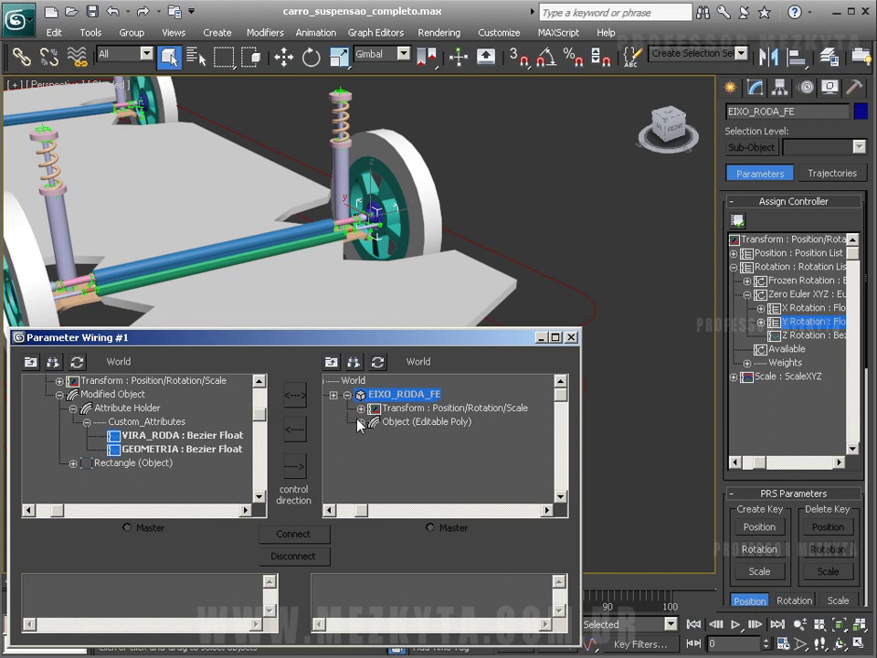
pyautogui.click(362, 409)
pyautogui.click(374, 436)
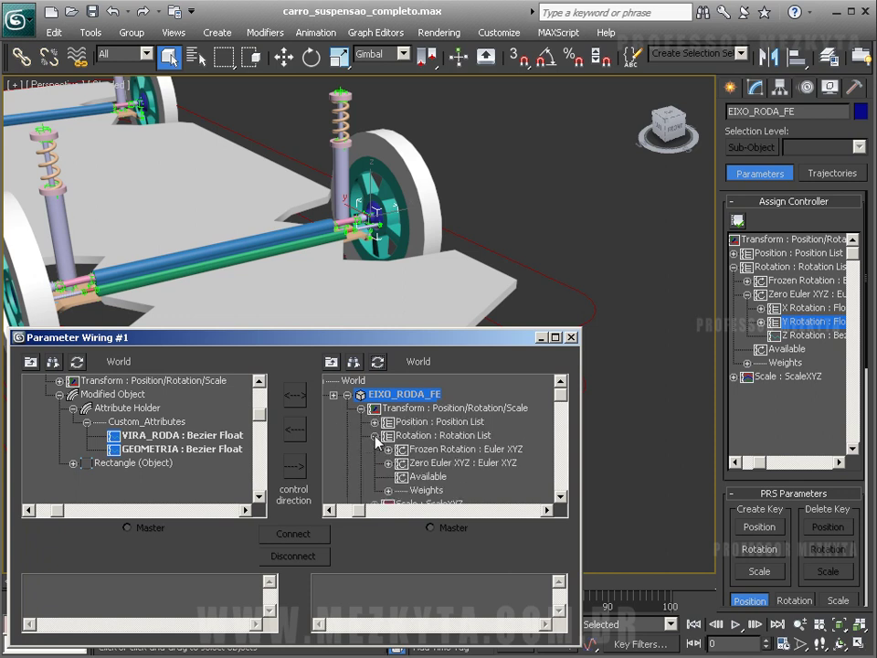
pyautogui.scroll(-1, 343, 451)
pyautogui.click(384, 422)
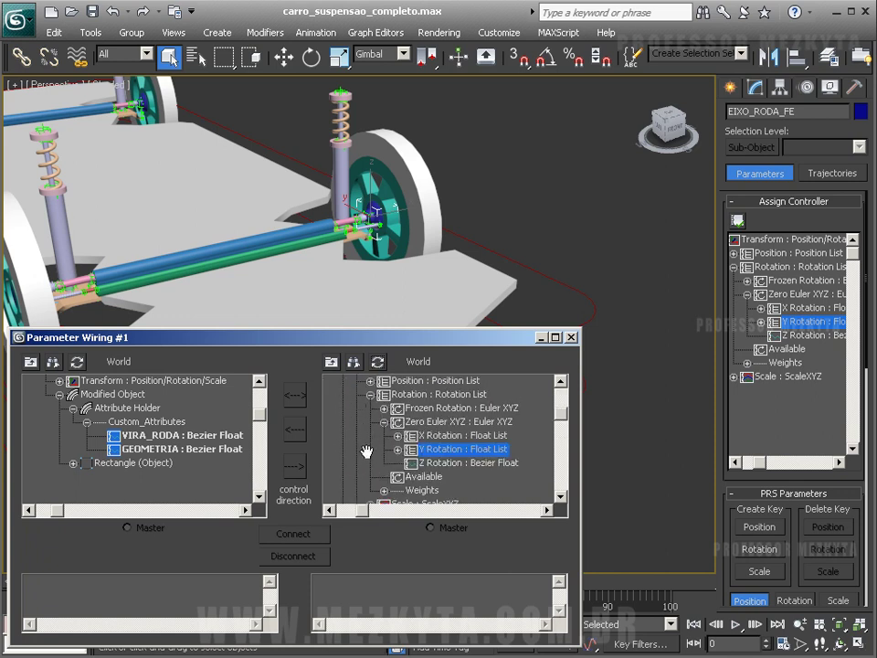
pyautogui.scroll(-1, 366, 425)
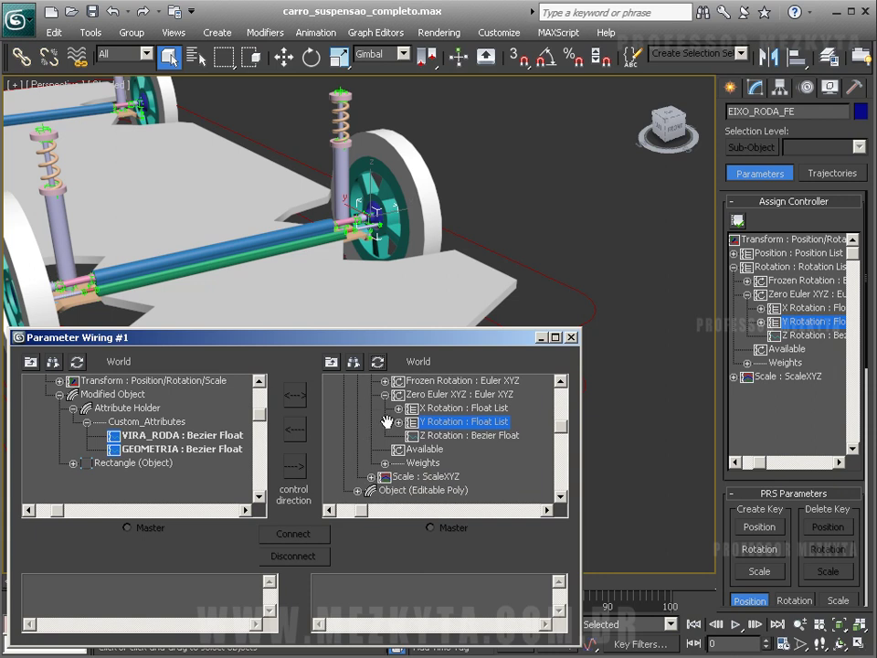
# Wire VIRA_RODA one-way to the available slot of EIXO_RODA_FE's Y Rotation Float List with the expression DEGTORAD( VIRA_RODA )
pyautogui.click(398, 421)
pyautogui.click(446, 449)
pyautogui.click(165, 436)
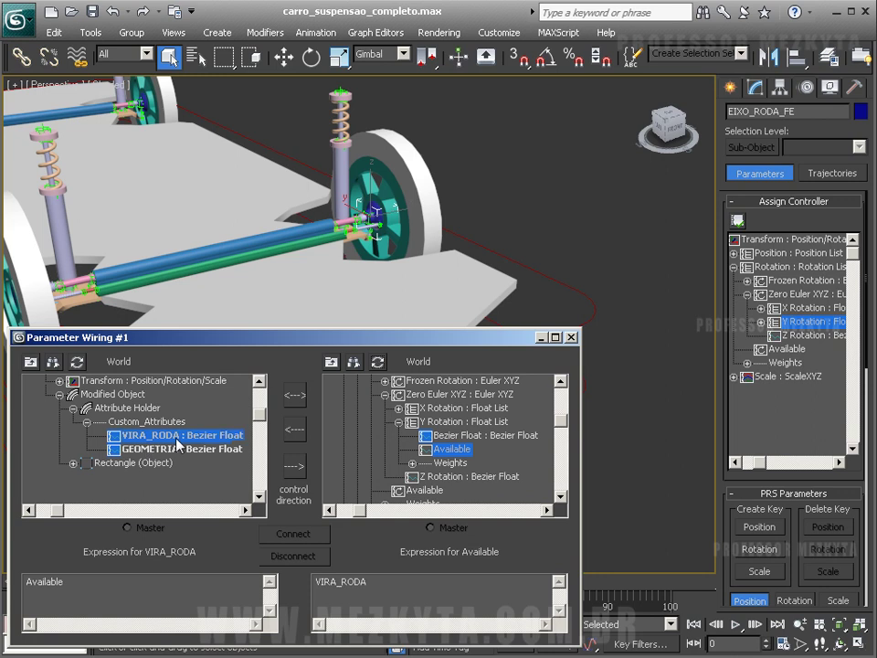
pyautogui.click(294, 467)
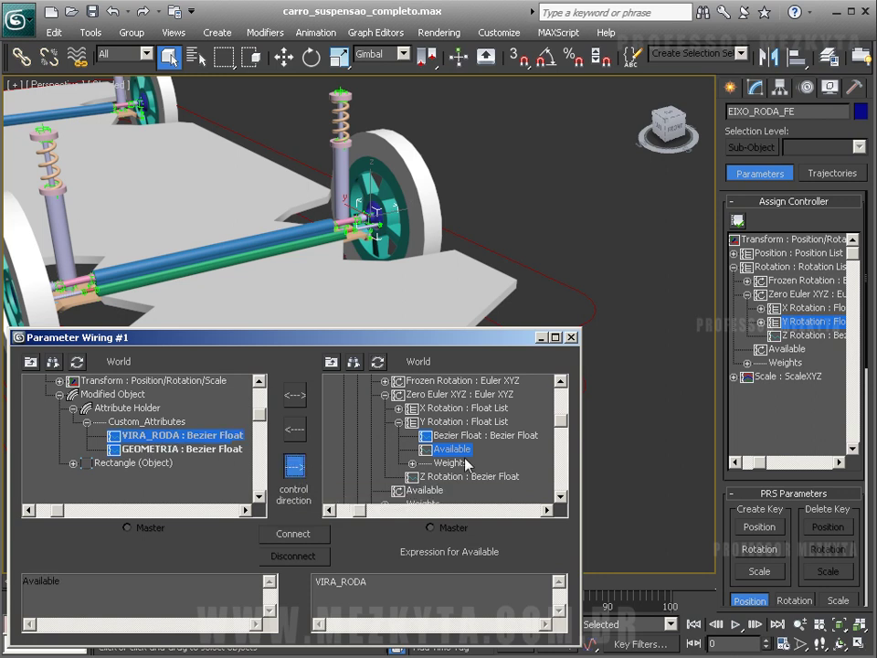
pyautogui.click(297, 534)
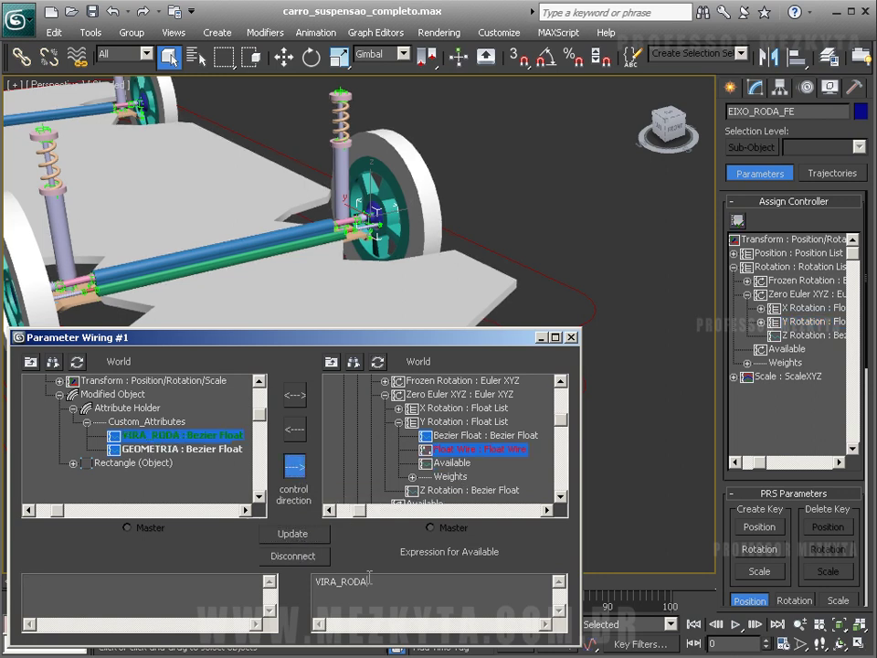
pyautogui.write('DEGTORAD(')
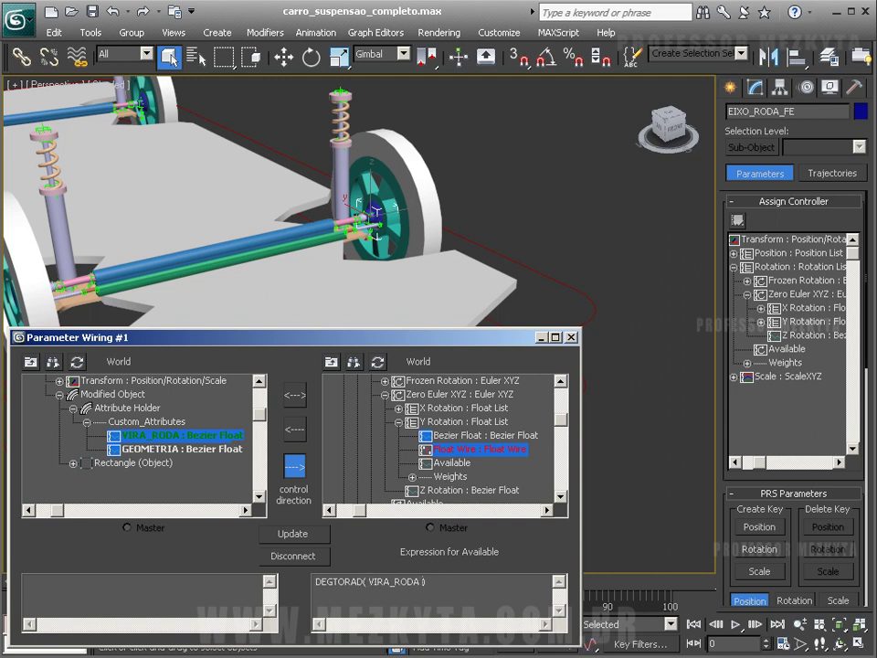
pyautogui.click(245, 536)
# Select CTRL_TODO_CARRO, test the wheel steering by varying VIRA_RODA, and return it to zero
pyautogui.click(594, 305)
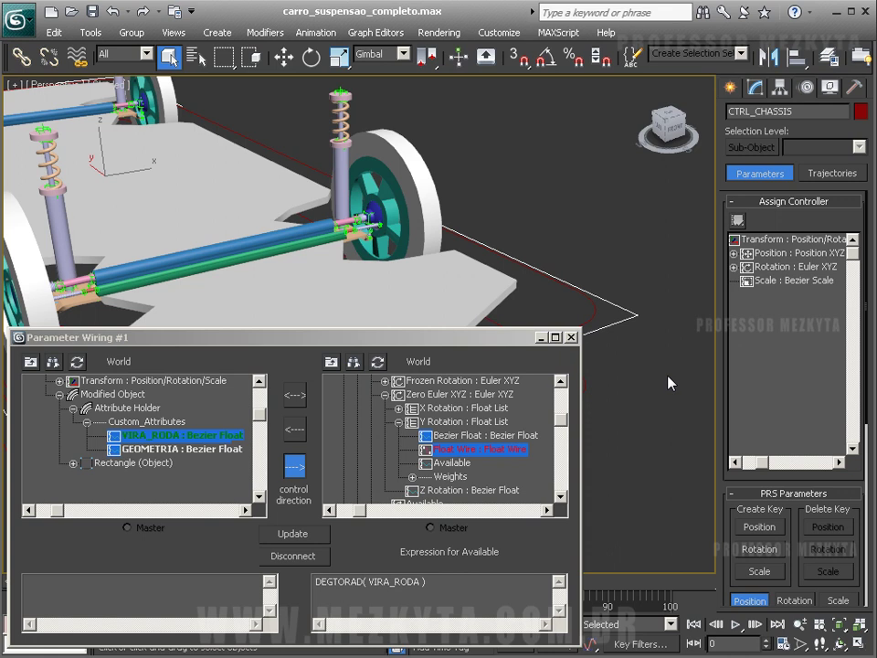
pyautogui.click(756, 89)
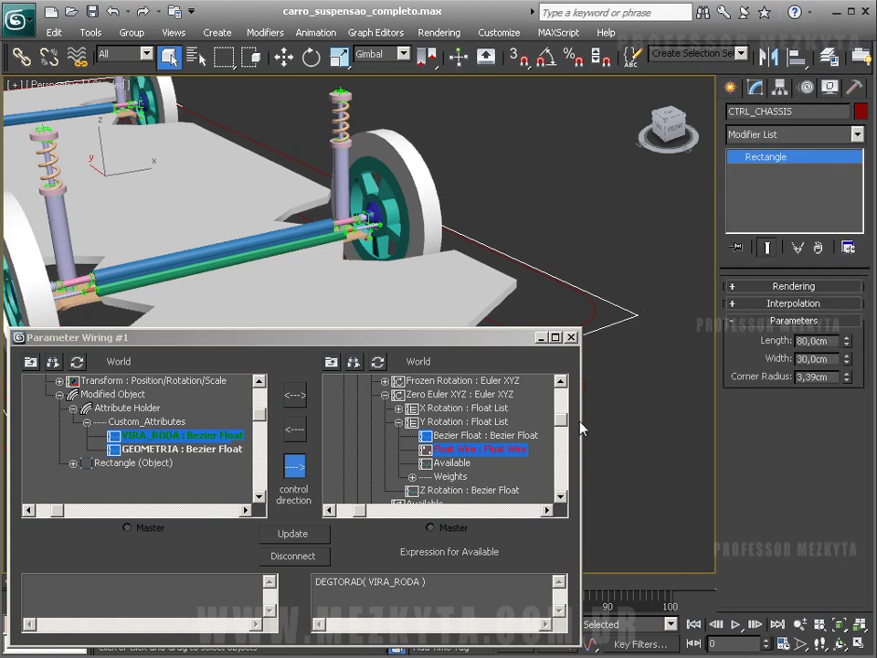
pyautogui.click(505, 327)
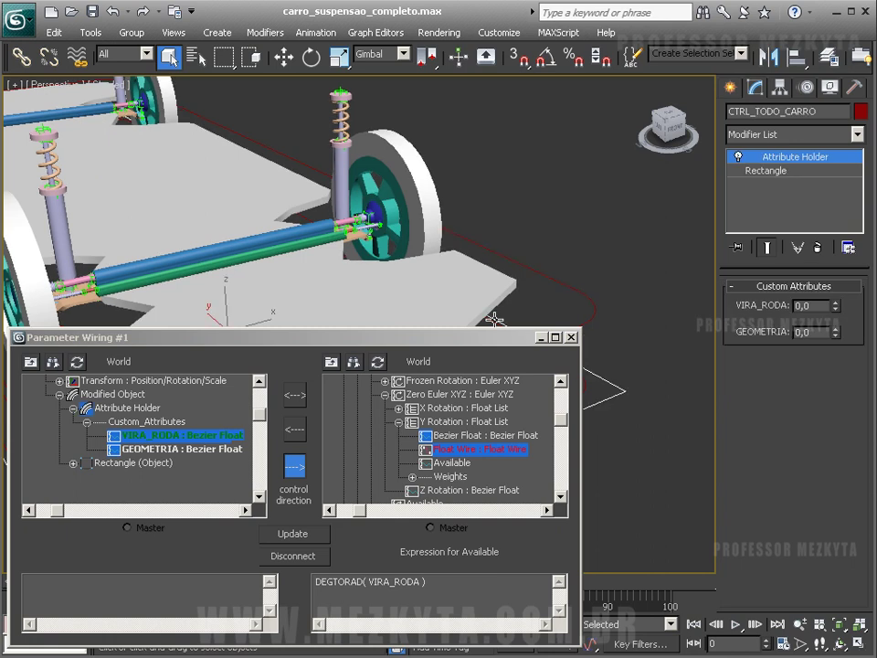
pyautogui.moveTo(835, 311); pyautogui.dragTo(589, 379)
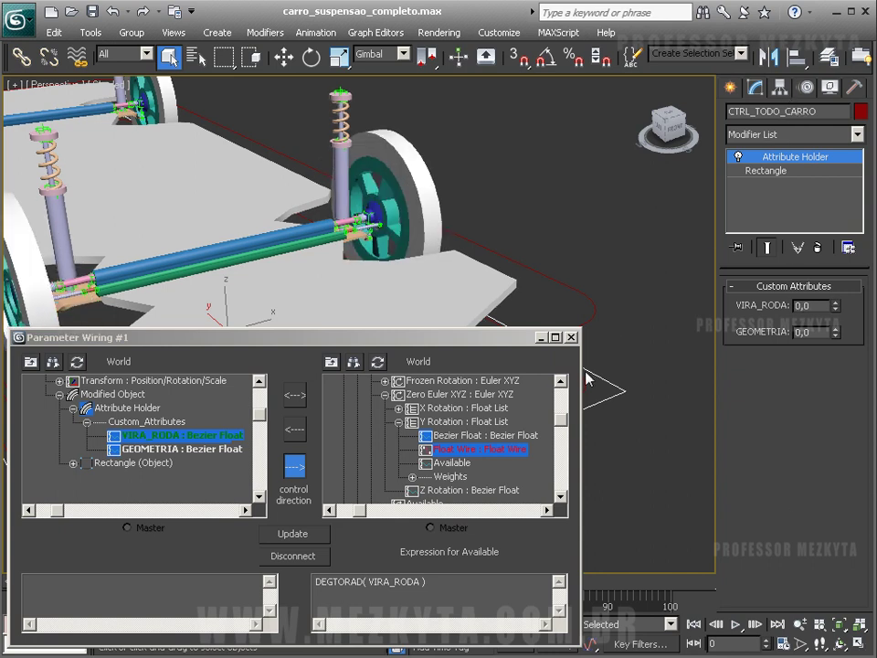
# Change the Y Rotation wire expression to -DEGTORAD( VIRA_RODA ) and retest the steering by varying VIRA_RODA, leaving it at zero
pyautogui.click(316, 582)
pyautogui.write('-')
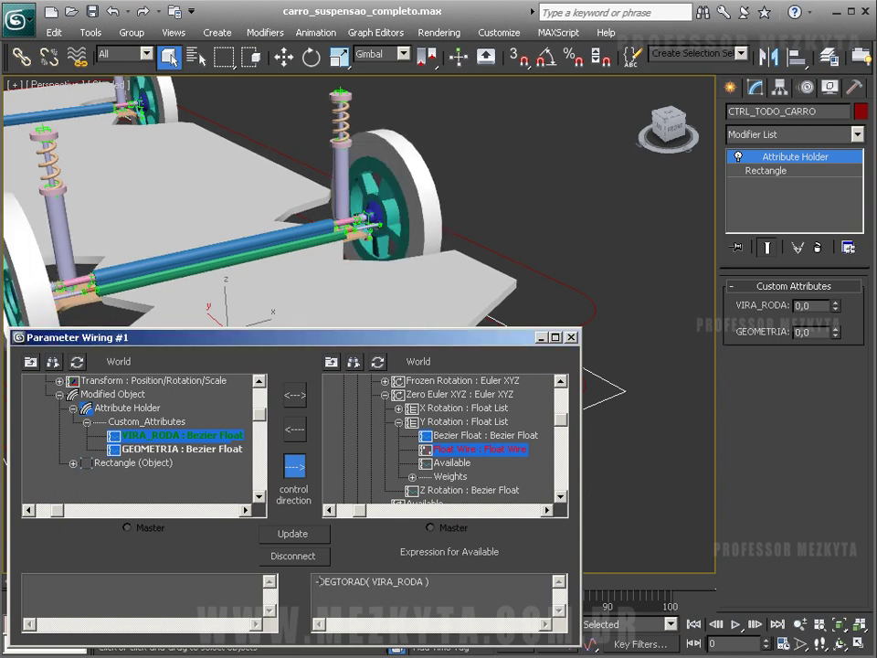
pyautogui.click(294, 533)
pyautogui.moveTo(835, 307); pyautogui.dragTo(806, 72)
pyautogui.rightClick(808, 73)
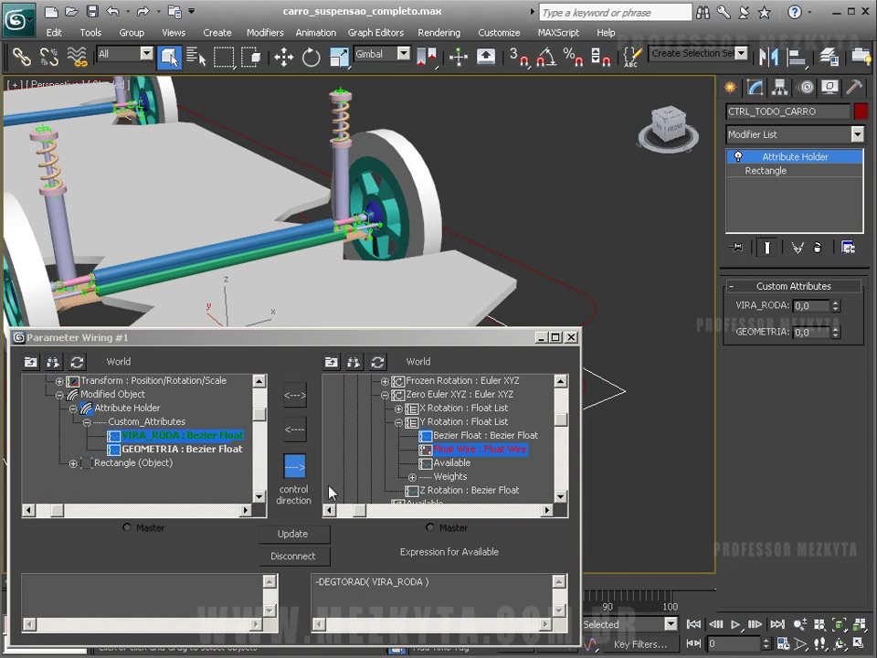
# Wire GEOMETRIA one-way to the available slot of EIXO_RODA_FE's X Rotation Float List with the expression DEGTORAD( GEOMETRIA )
pyautogui.click(400, 409)
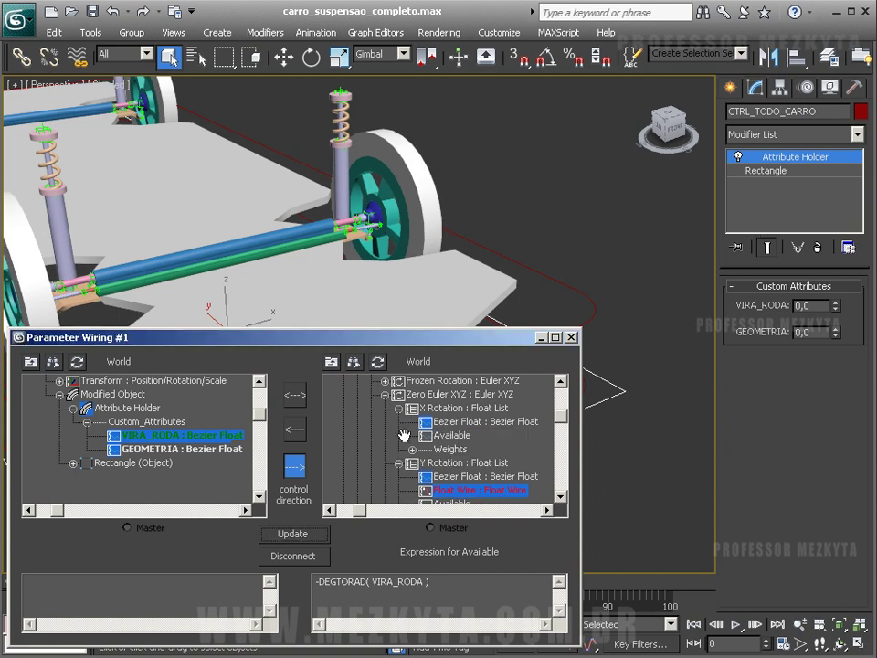
pyautogui.click(429, 435)
pyautogui.click(186, 449)
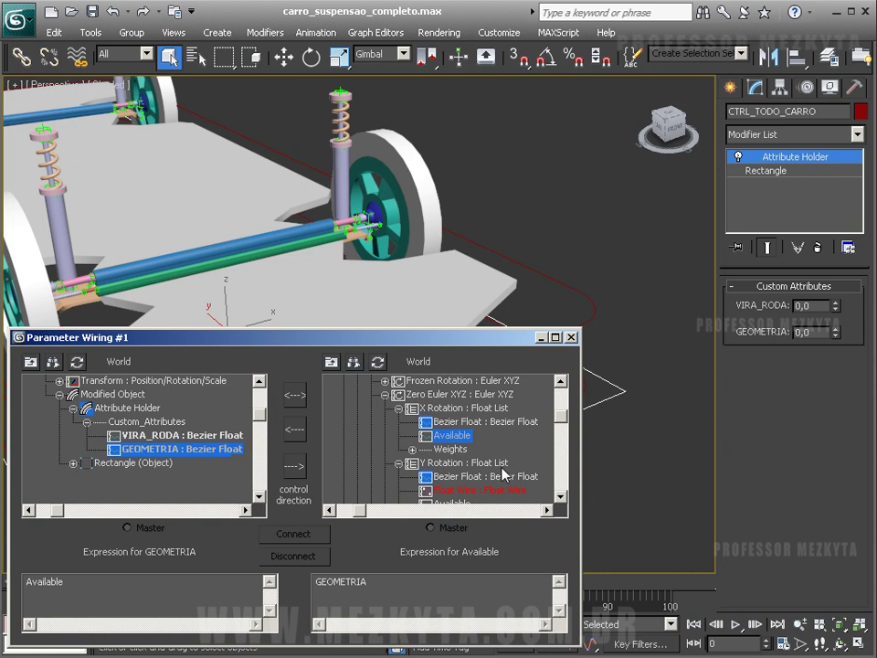
pyautogui.click(293, 466)
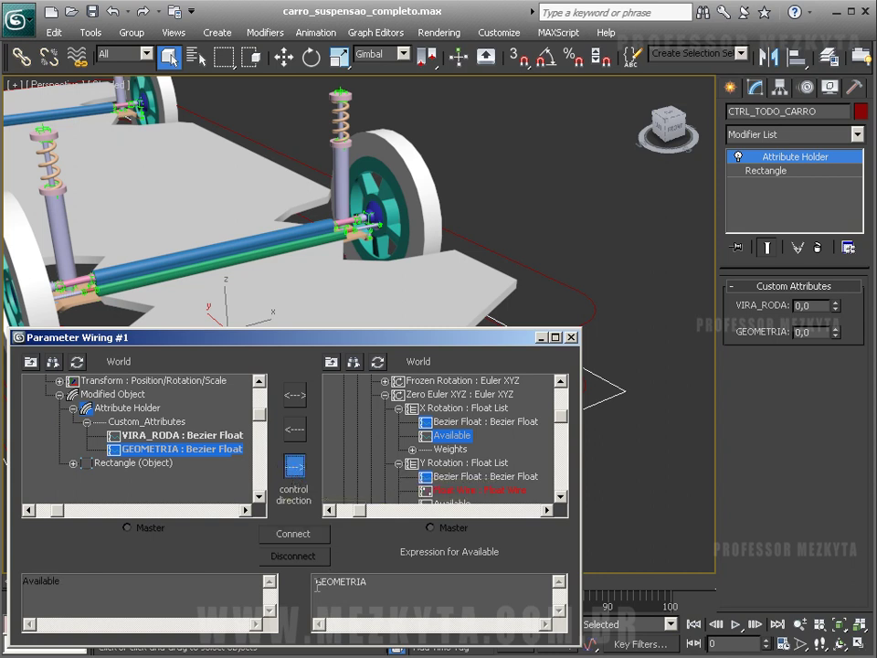
pyautogui.write('DEGTORAD(')
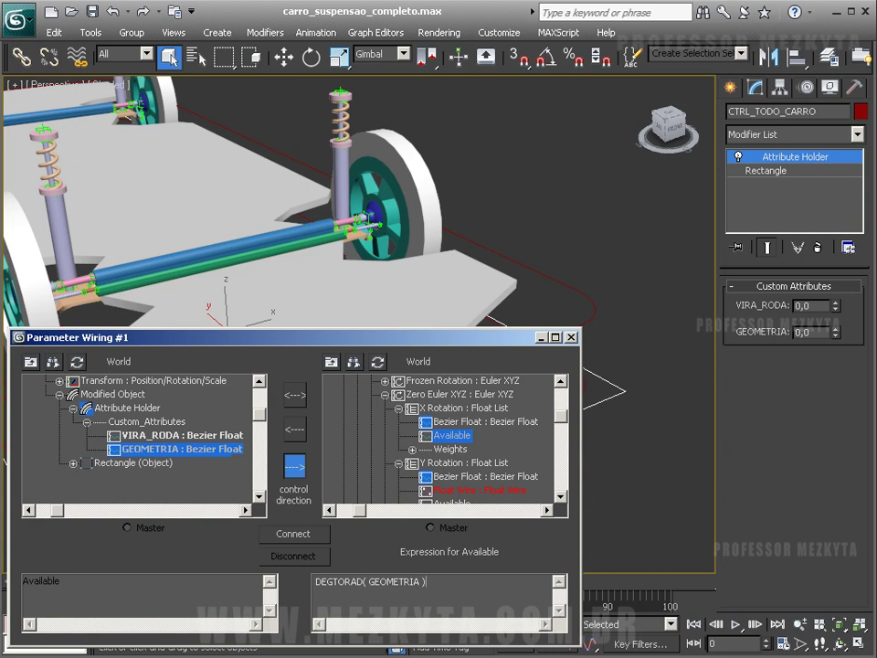
pyautogui.click(290, 535)
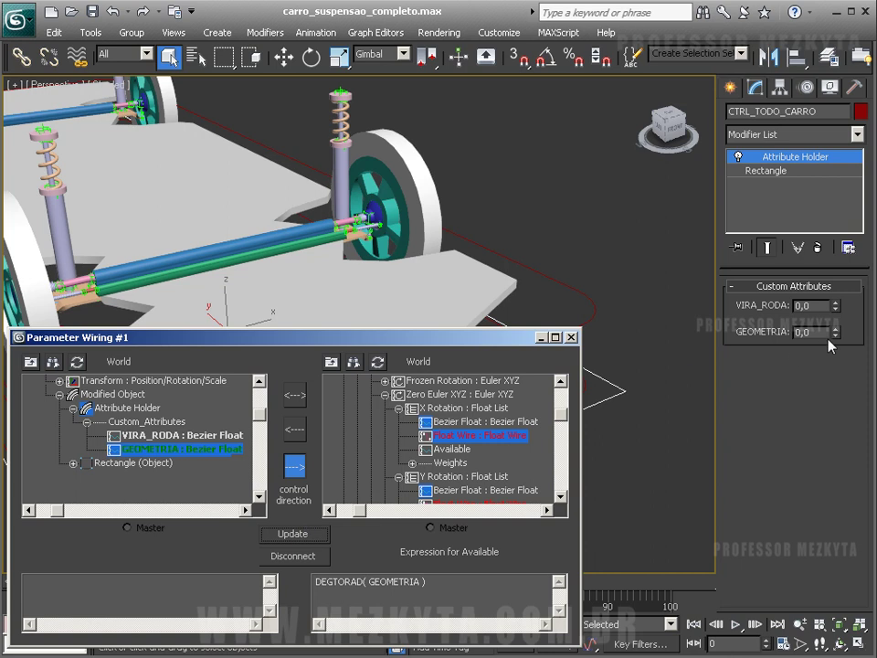
# Raise GEOMETRIA to 10 and try the negated expression -DEGTORAD( GEOMETRIA ) on the X Rotation wire
pyautogui.moveTo(835, 333); pyautogui.dragTo(844, 304)
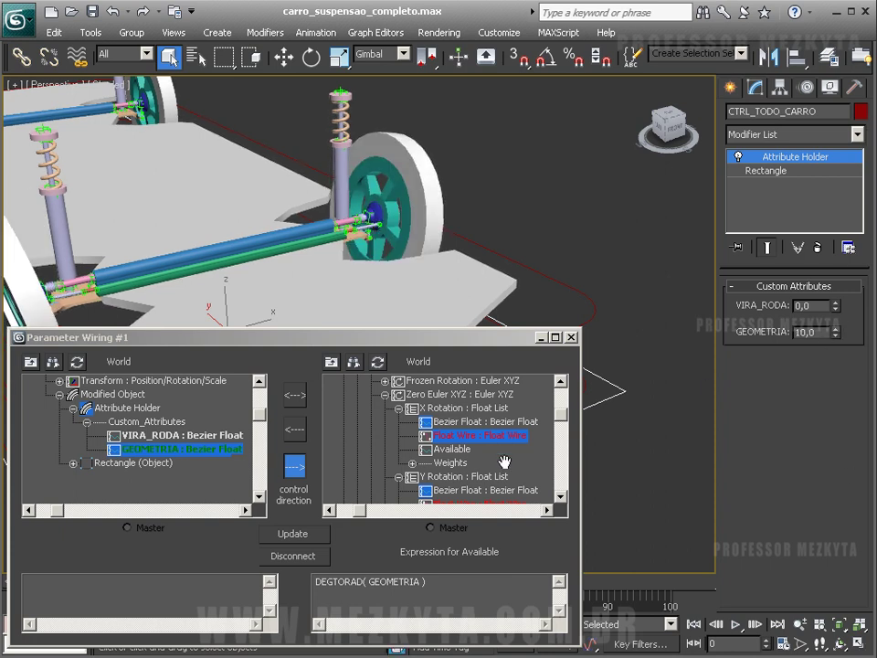
pyautogui.click(316, 581)
pyautogui.write('-')
pyautogui.click(301, 534)
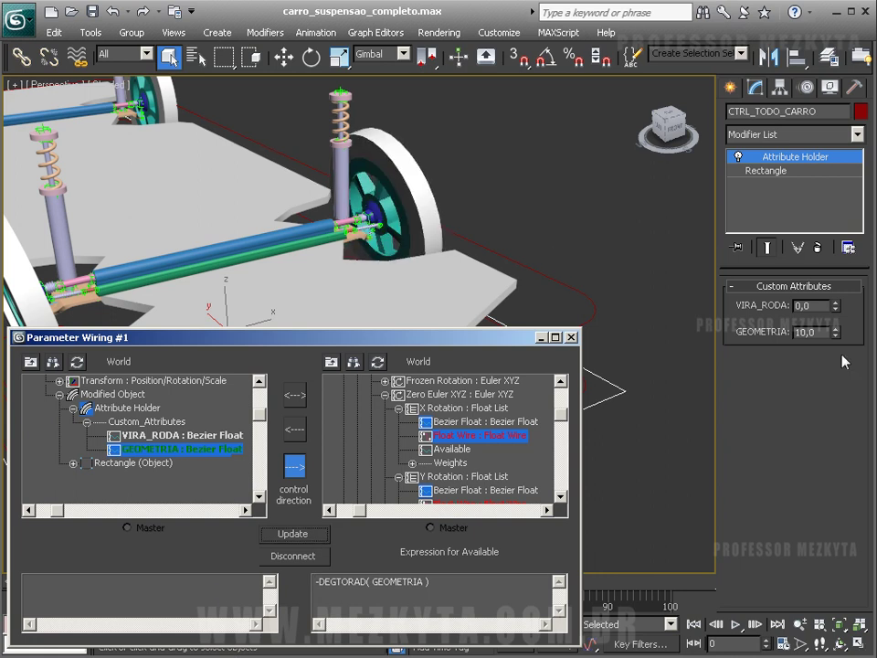
pyautogui.moveTo(835, 333); pyautogui.dragTo(830, 266)
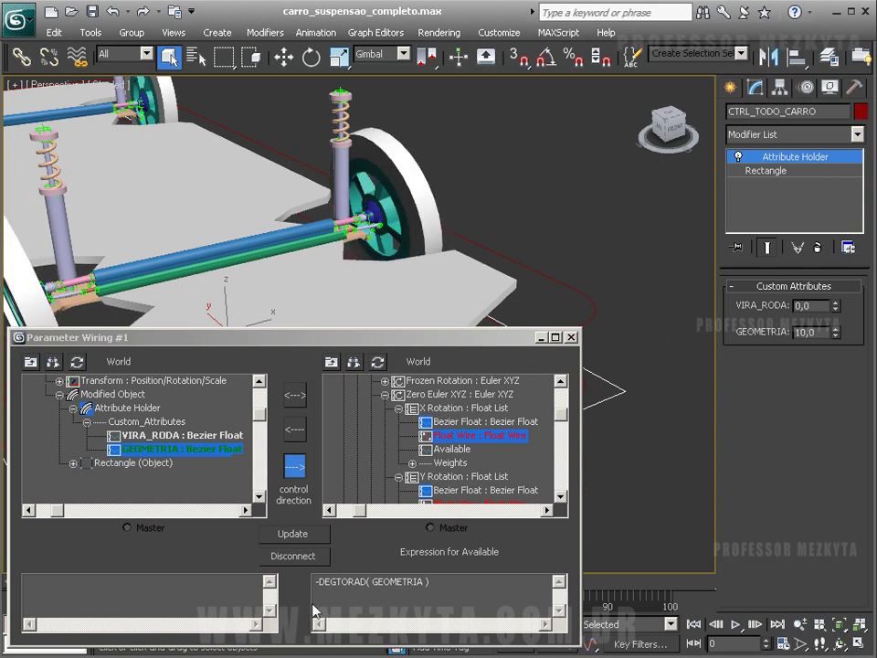
# Restore the X Rotation wire expression to DEGTORAD( GEOMETRIA ) and set GEOMETRIA to 0
pyautogui.press('Delete')
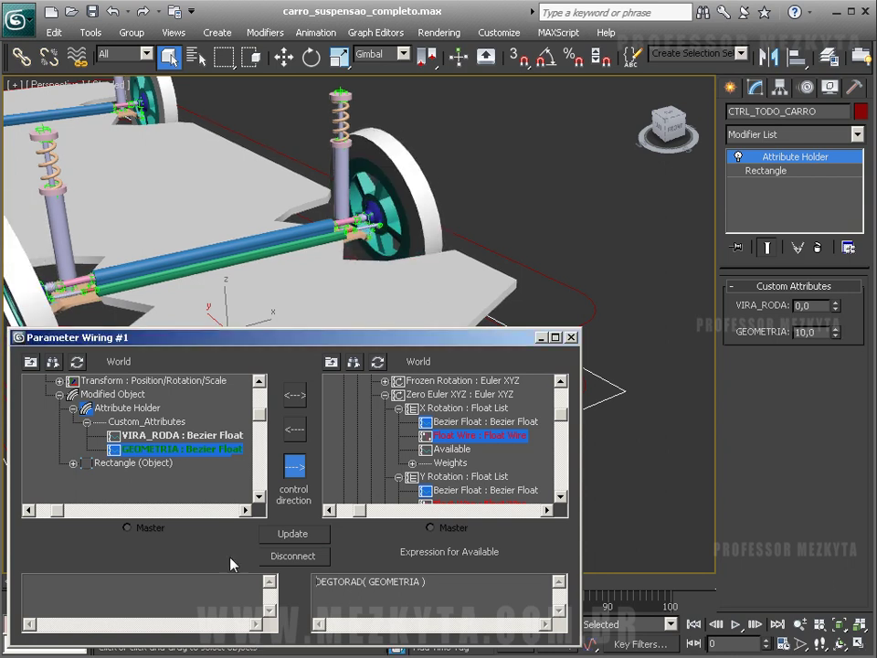
pyautogui.click(309, 533)
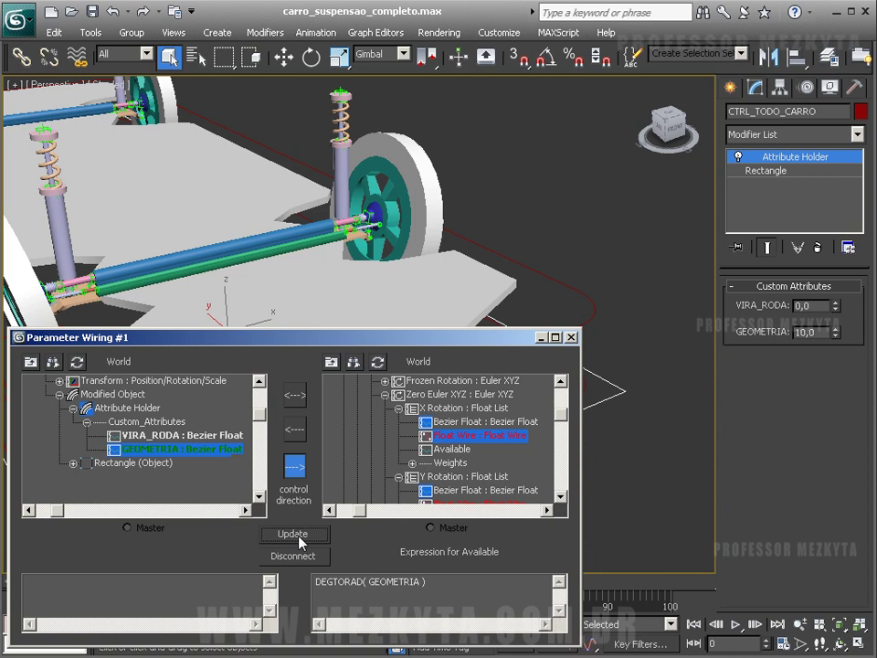
pyautogui.doubleClick(826, 332)
pyautogui.write('0')
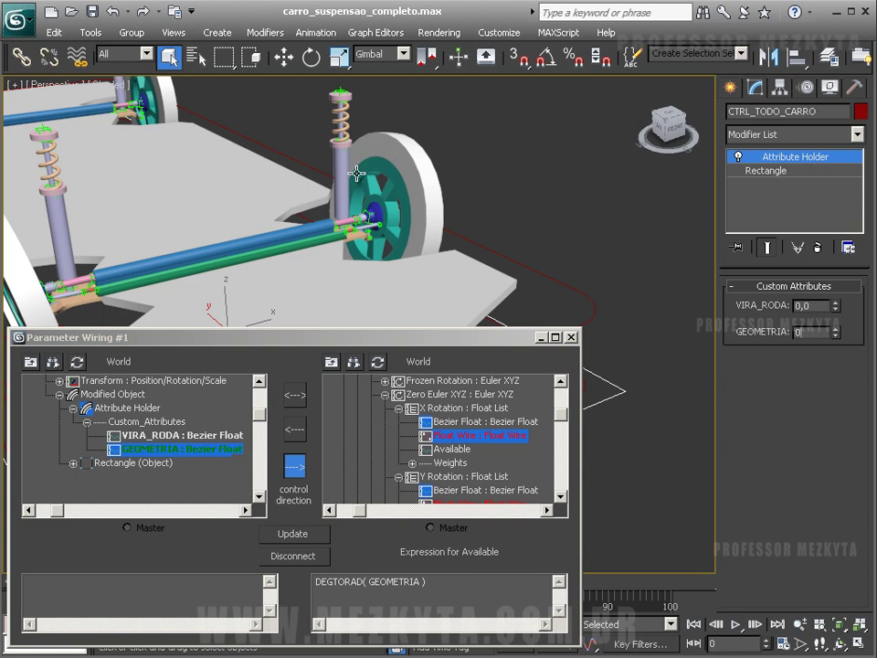
pyautogui.moveTo(382, 161); pyautogui.dragTo(527, 208, button='middle')
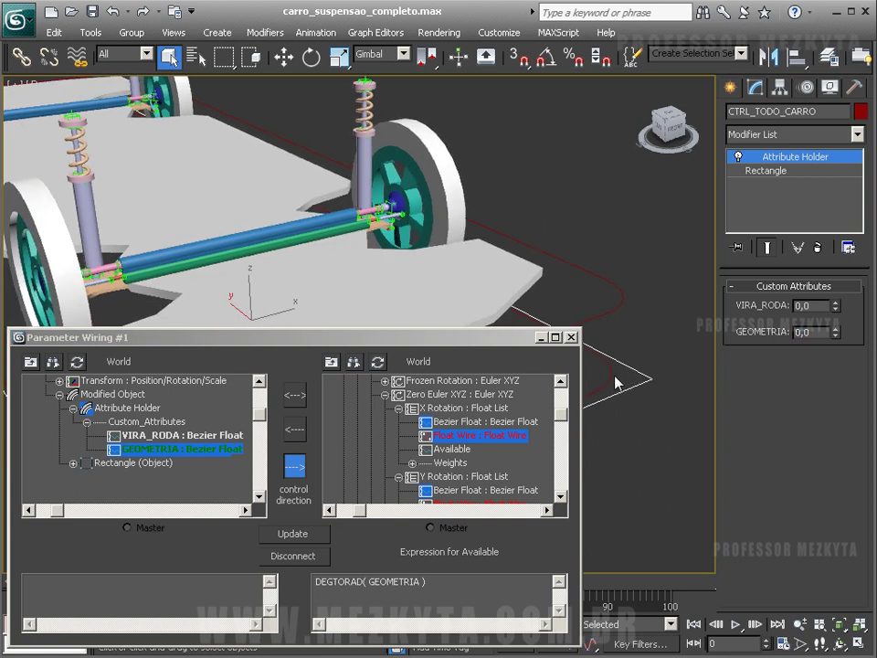
pyautogui.click(311, 34)
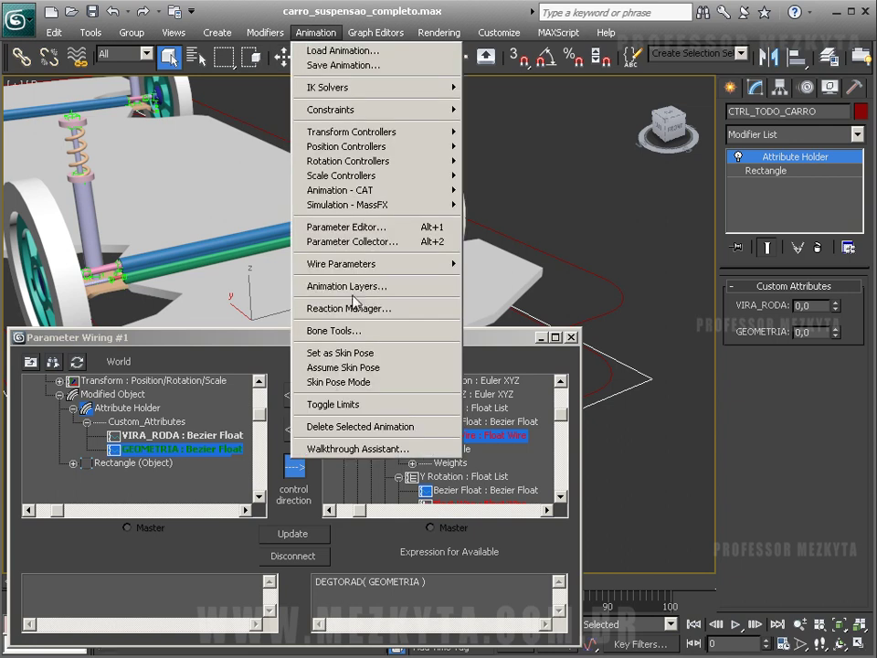
pyautogui.click(372, 230)
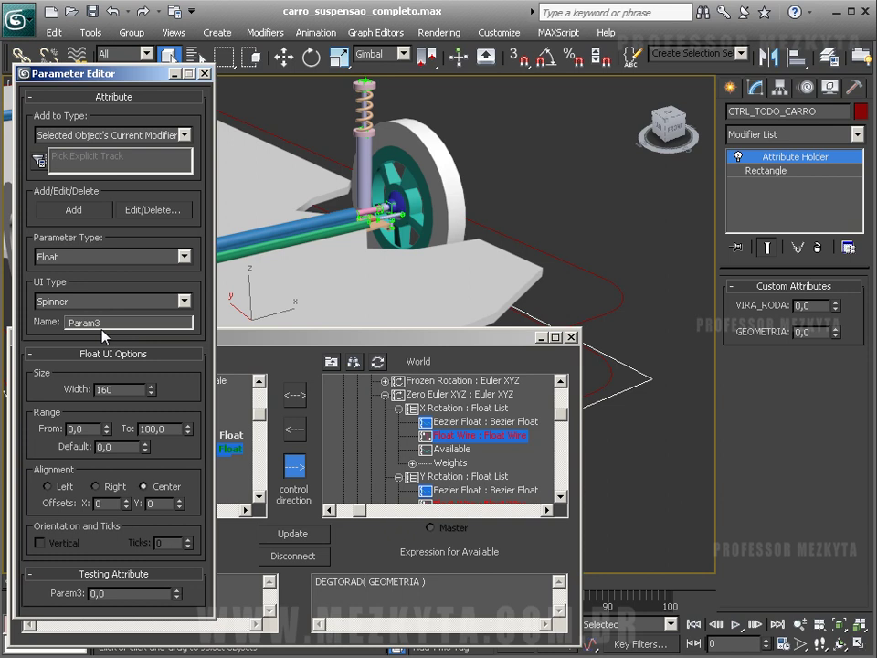
pyautogui.click(204, 73)
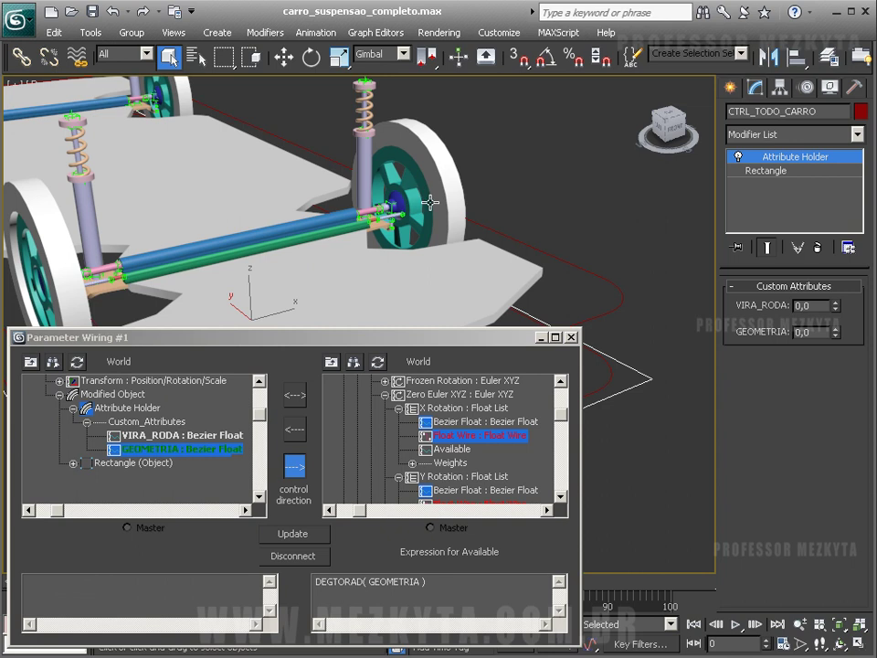
# Test the tilt of both front wheels by varying GEOMETRIA, and return it to zero
pyautogui.keyDown('alt'); pyautogui.moveTo(290, 186); pyautogui.dragTo(503, 226, button='middle'); pyautogui.keyUp('alt')
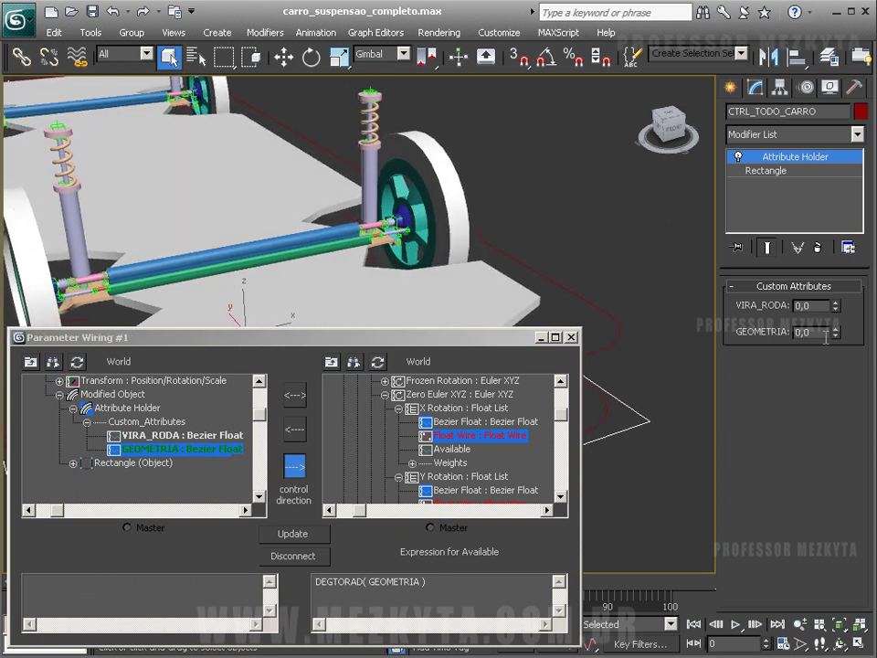
pyautogui.moveTo(834, 334); pyautogui.dragTo(856, 330)
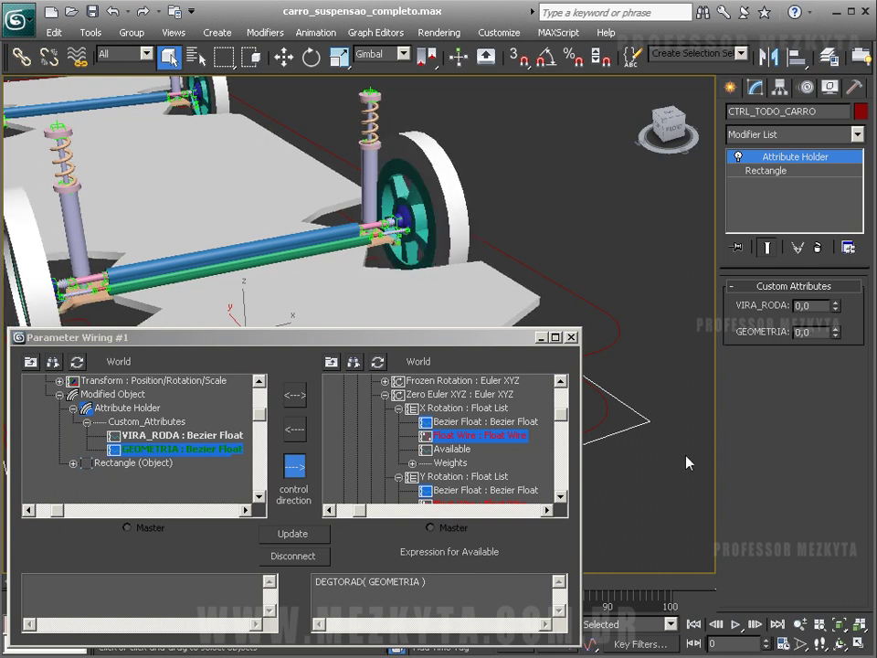
# Disconnect the wire between GEOMETRIA and the X Rotation of EIXO_RODA_FE
pyautogui.keyDown('alt'); pyautogui.moveTo(643, 265); pyautogui.dragTo(585, 256, button='middle'); pyautogui.keyUp('alt')
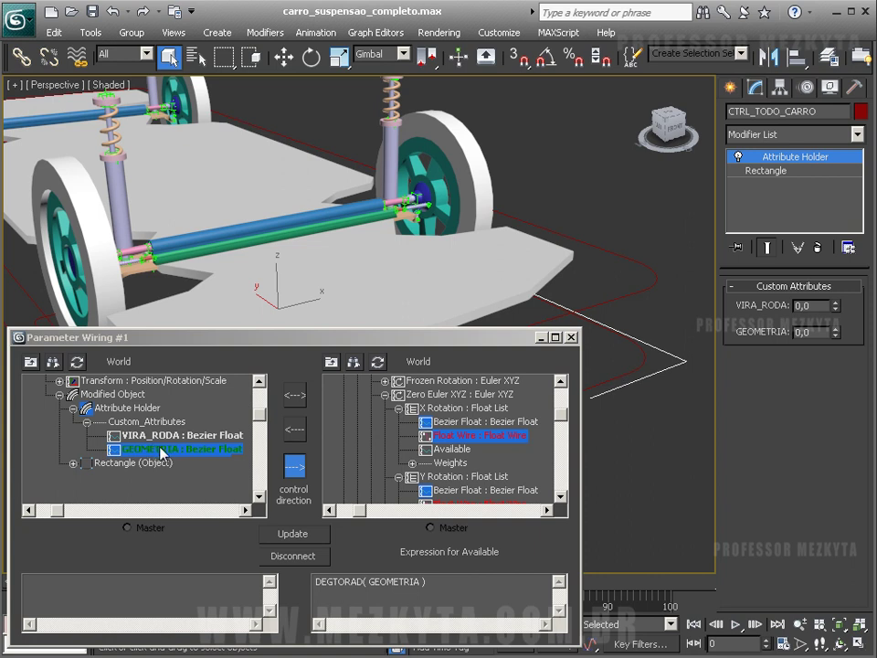
pyautogui.click(293, 556)
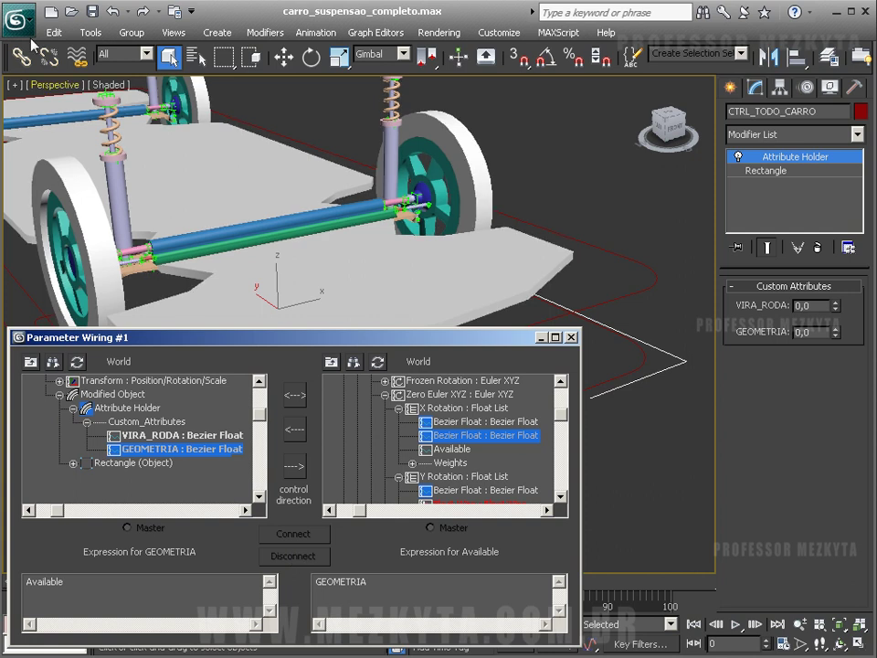
# Undo the recent changes back to before GEOMETRIA was wired to the X Rotation of EIXO_RODA_FE
pyautogui.click(111, 13)
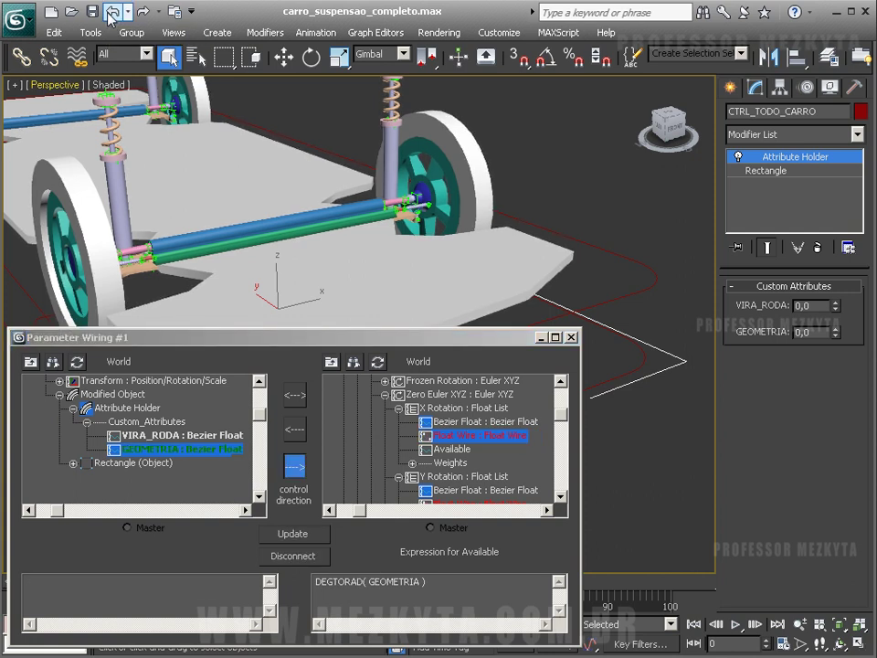
pyautogui.click(112, 13)
pyautogui.click(111, 12)
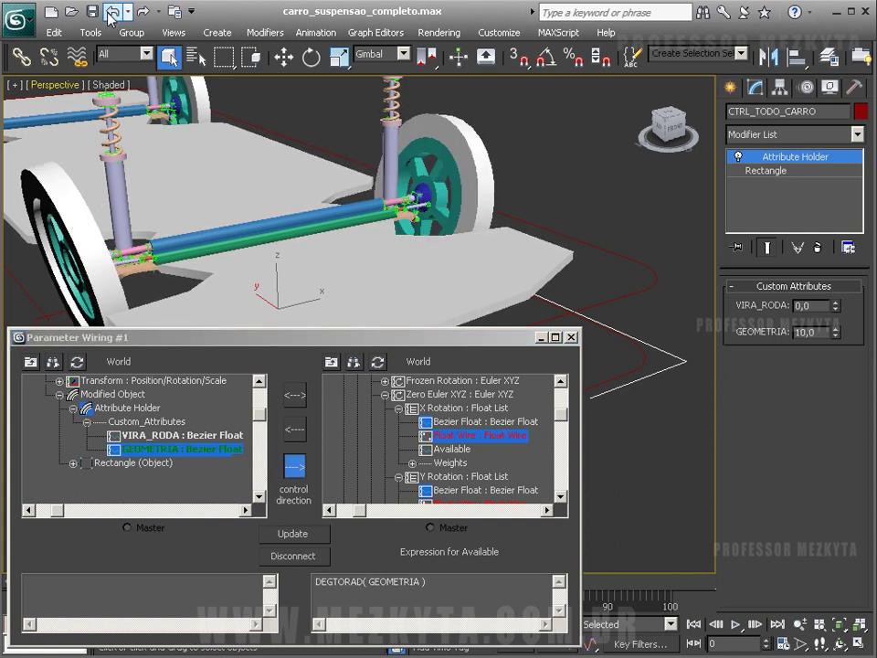
pyautogui.click(112, 13)
pyautogui.click(112, 12)
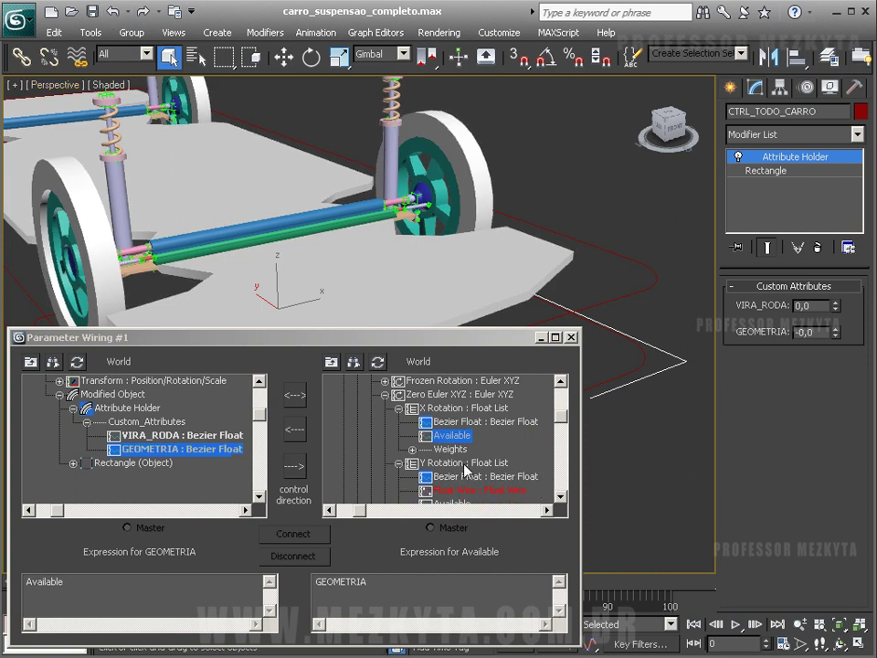
# Load the GEOMETRIA attribute's settings into the Parameter Editor and try renaming it to GEOMETRIA-RD
pyautogui.hotkey('alt', '1')
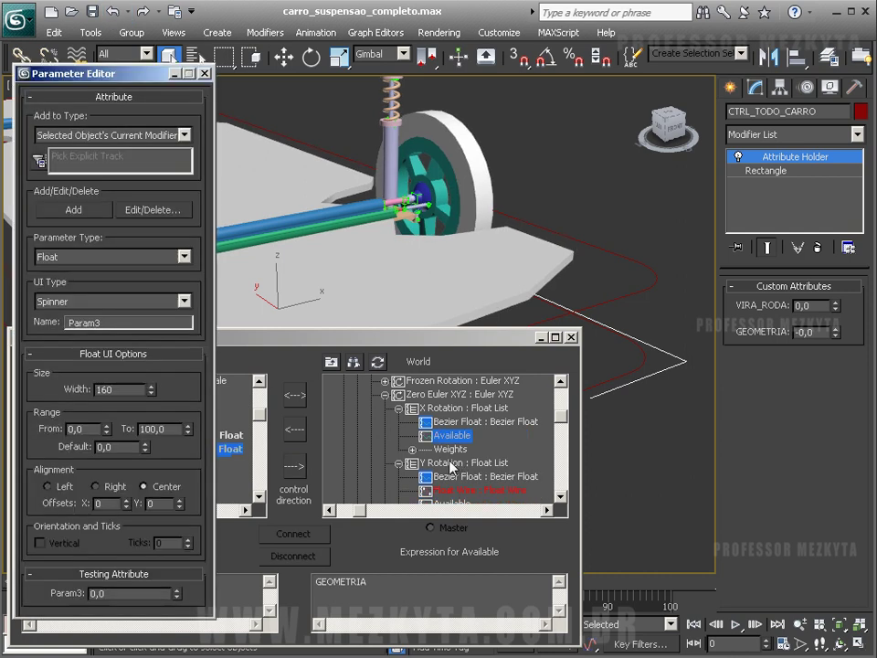
pyautogui.click(169, 218)
pyautogui.click(261, 346)
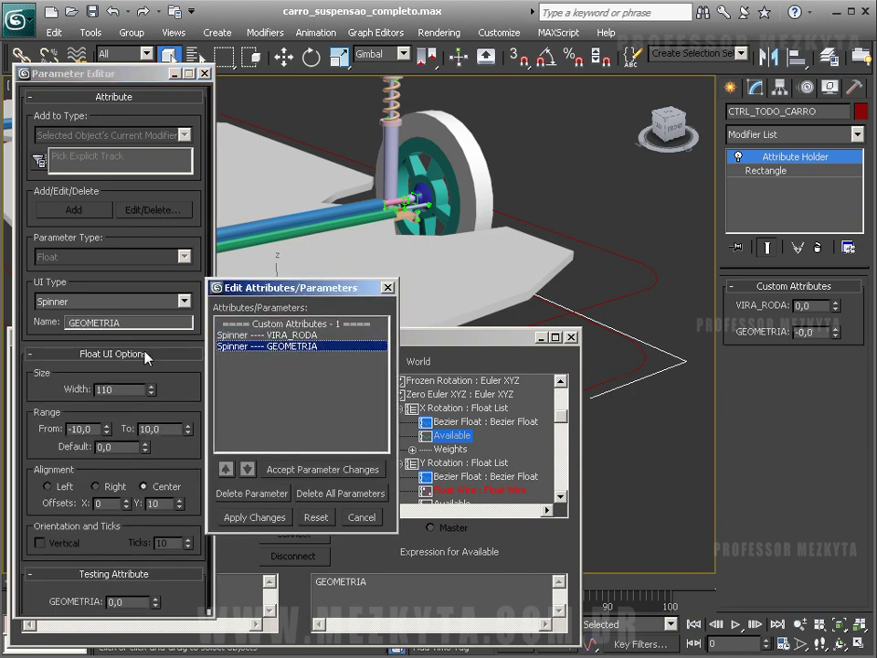
pyautogui.click(143, 322)
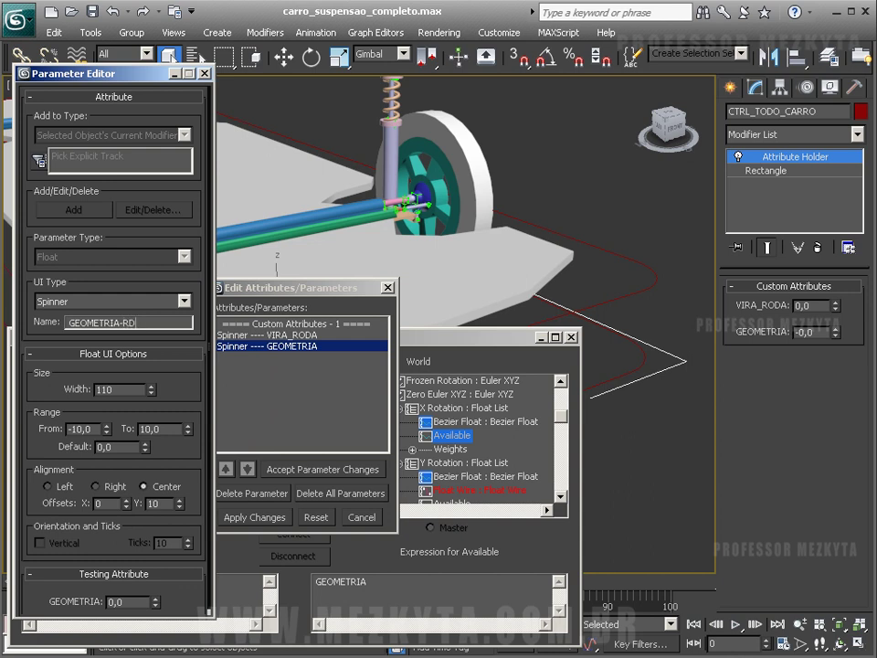
pyautogui.click(322, 469)
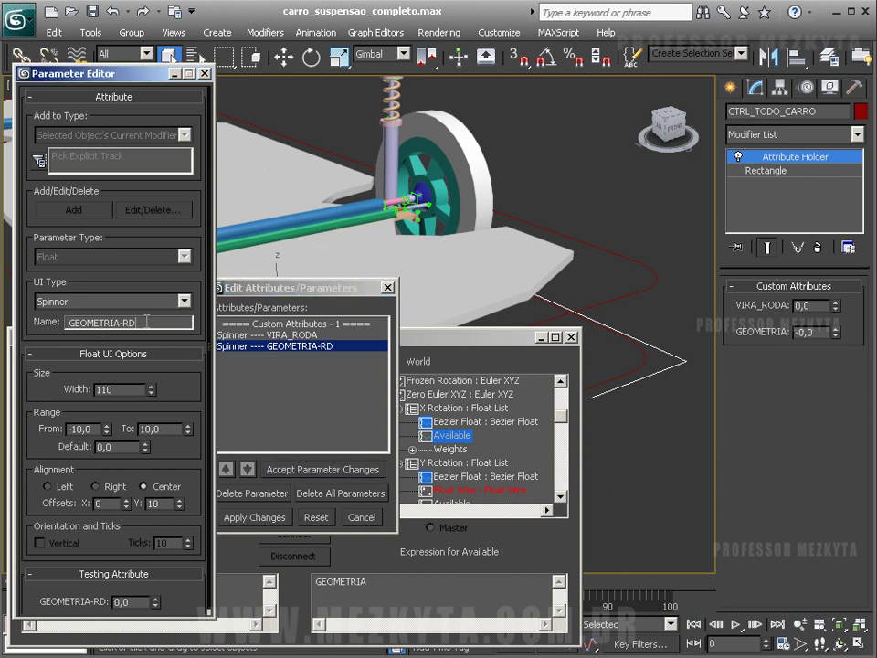
pyautogui.moveTo(147, 322); pyautogui.dragTo(45, 321)
pyautogui.press('Escape')
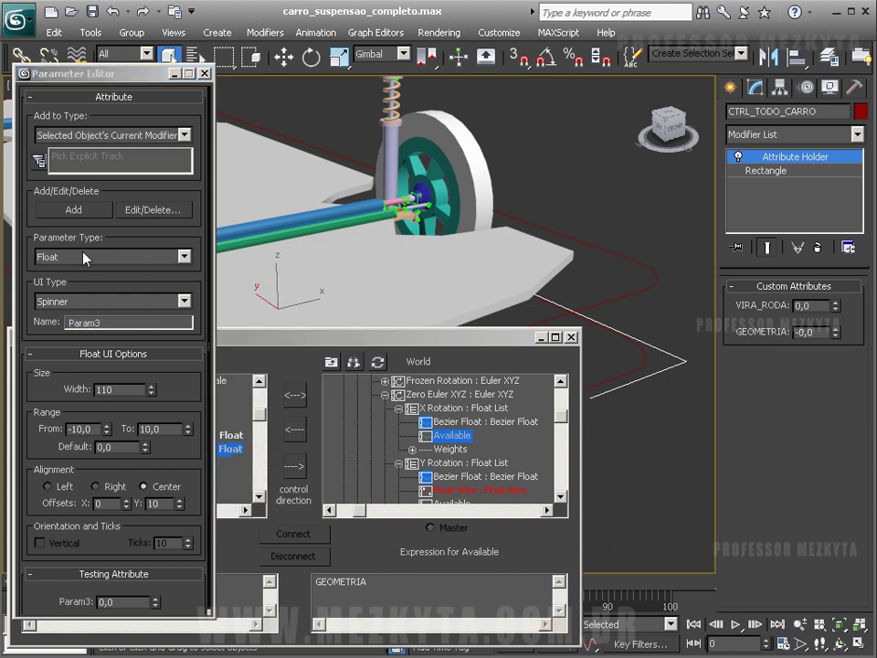
# Add a float spinner attribute GEOMETRIA-RE with width 110, range -10 to 10 and Y offset 10, and refresh the wiring source tree
pyautogui.doubleClick(82, 323)
pyautogui.write('GEOMETRIA-RD')
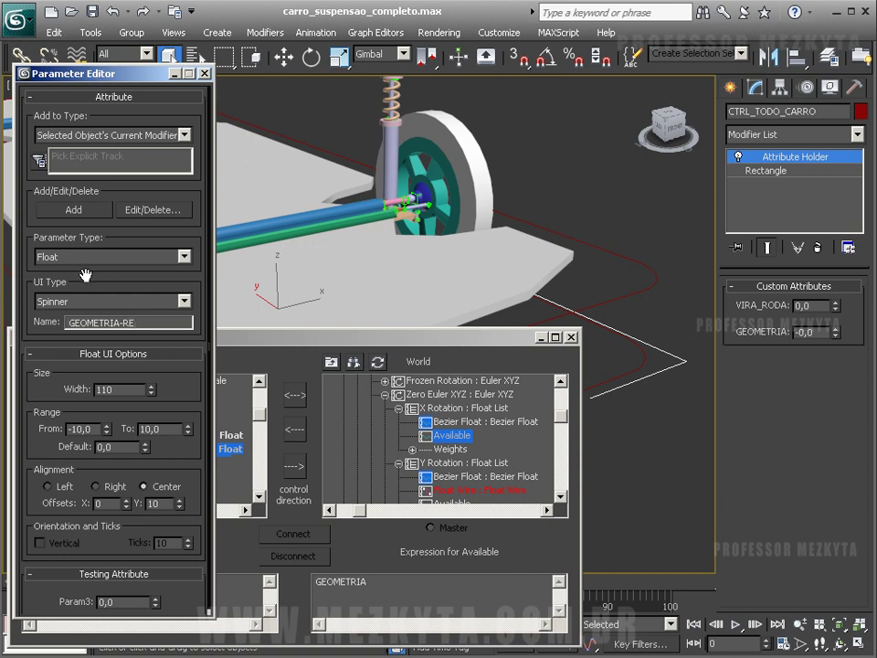
pyautogui.click(89, 209)
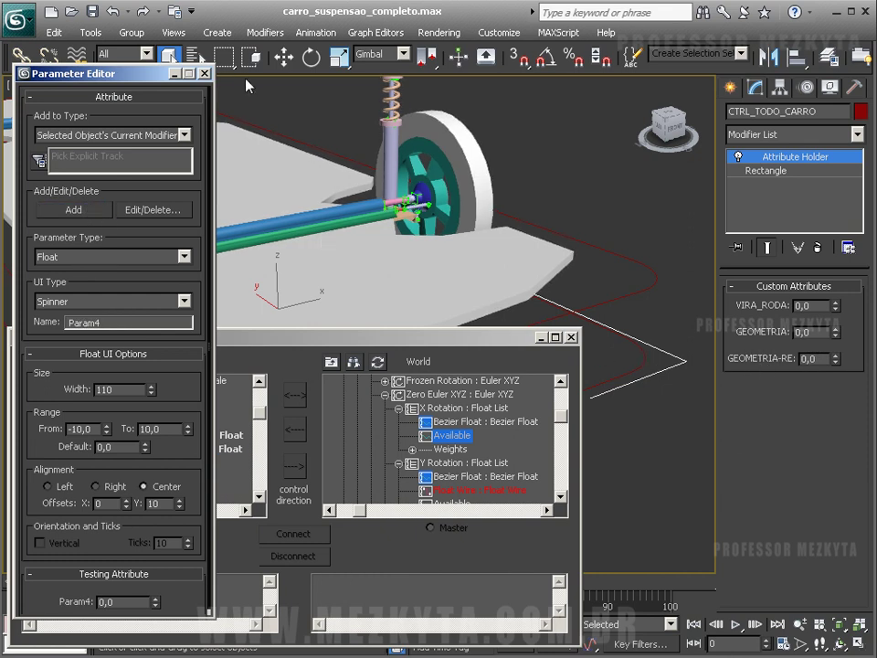
pyautogui.click(206, 73)
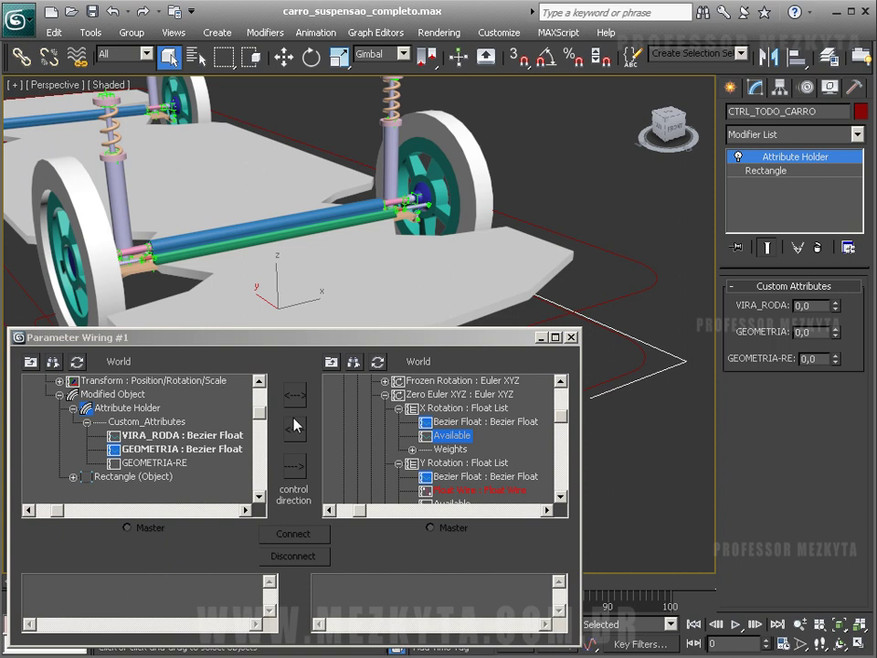
pyautogui.click(148, 463)
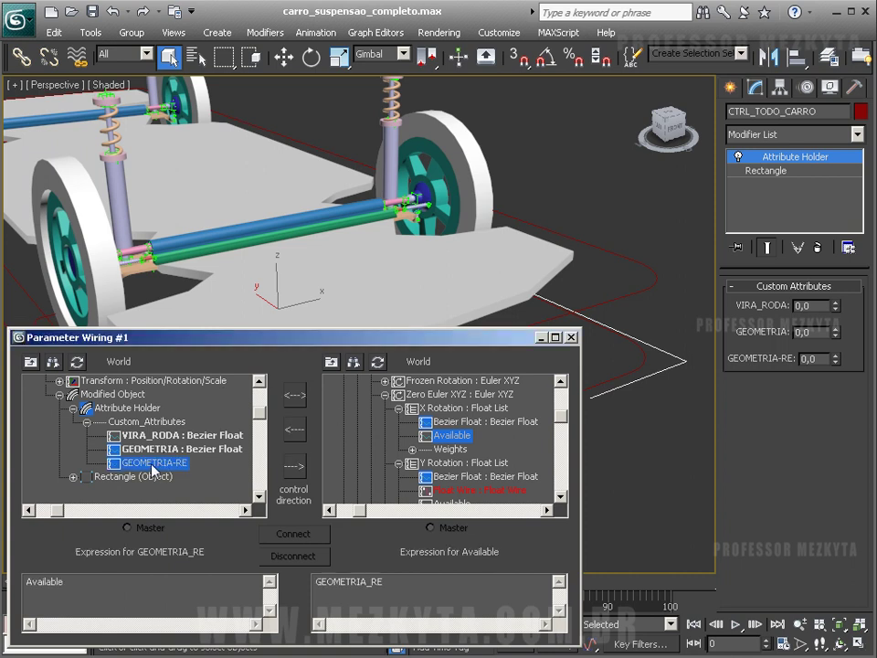
pyautogui.click(78, 362)
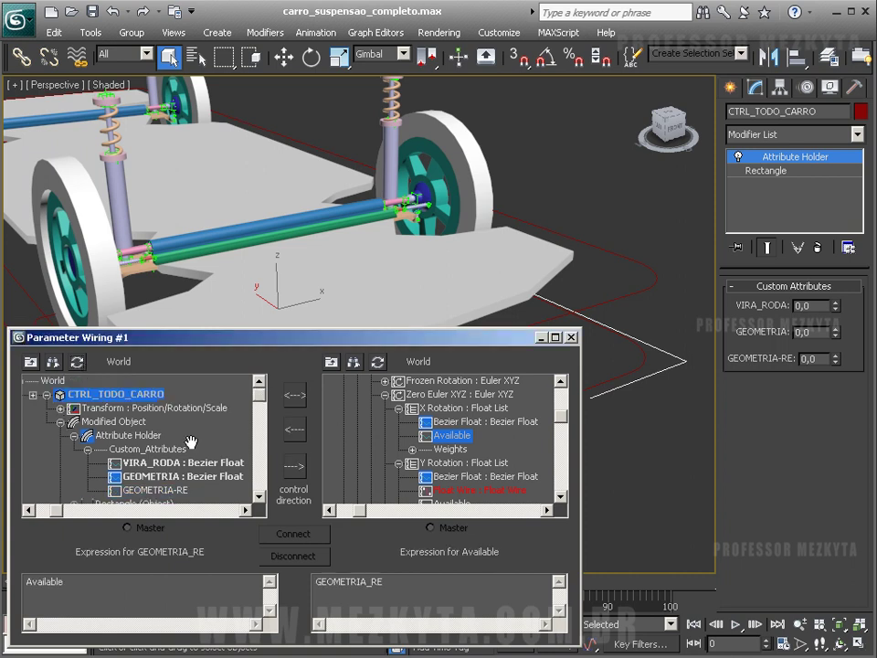
pyautogui.click(169, 476)
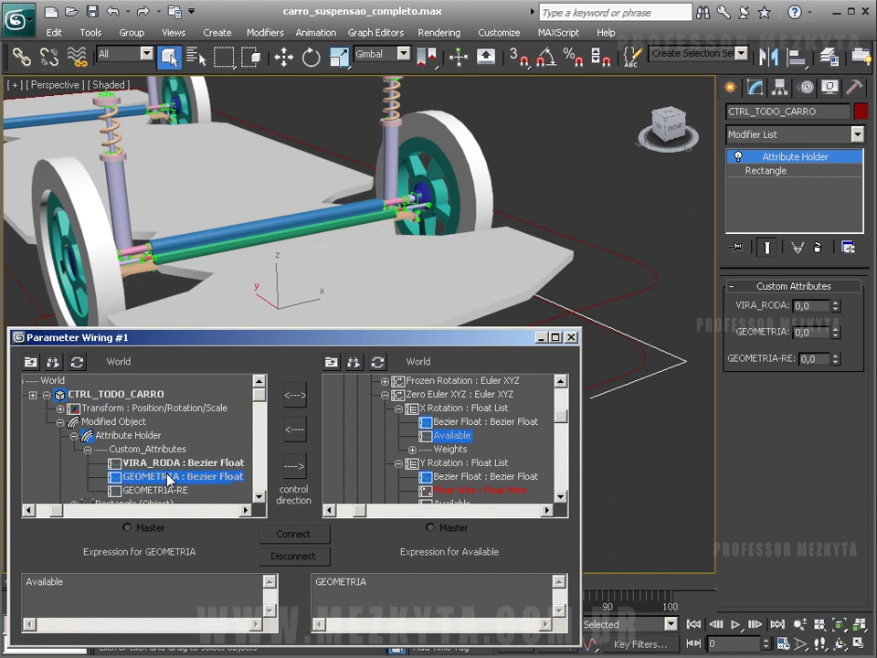
# Rename CTRL_TODO_CARRO's existing GEOMETRIA attribute to GEOMETRIA-RD and apply the change
pyautogui.hotkey('alt', '1')
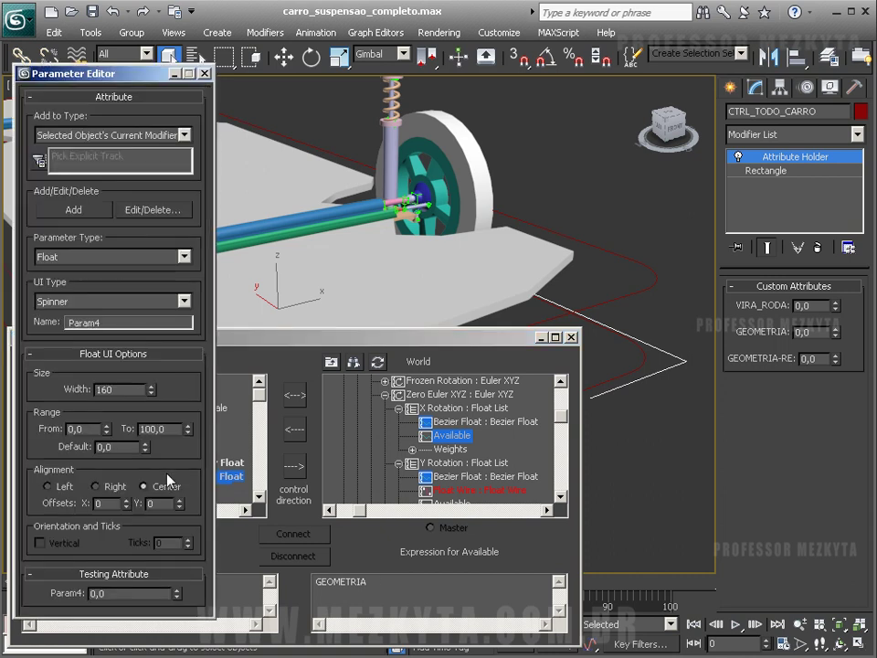
pyautogui.click(157, 212)
pyautogui.click(267, 346)
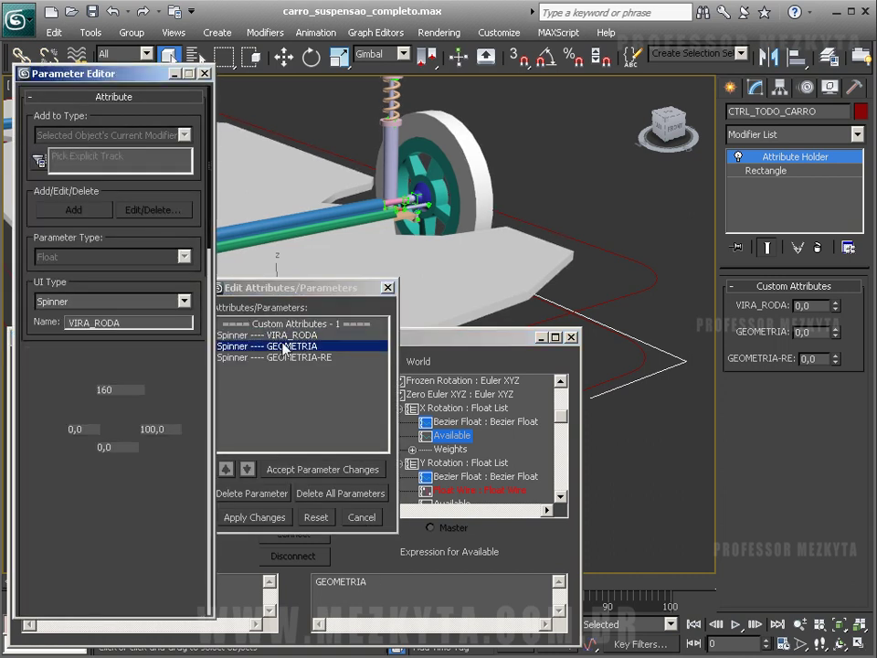
pyautogui.click(143, 322)
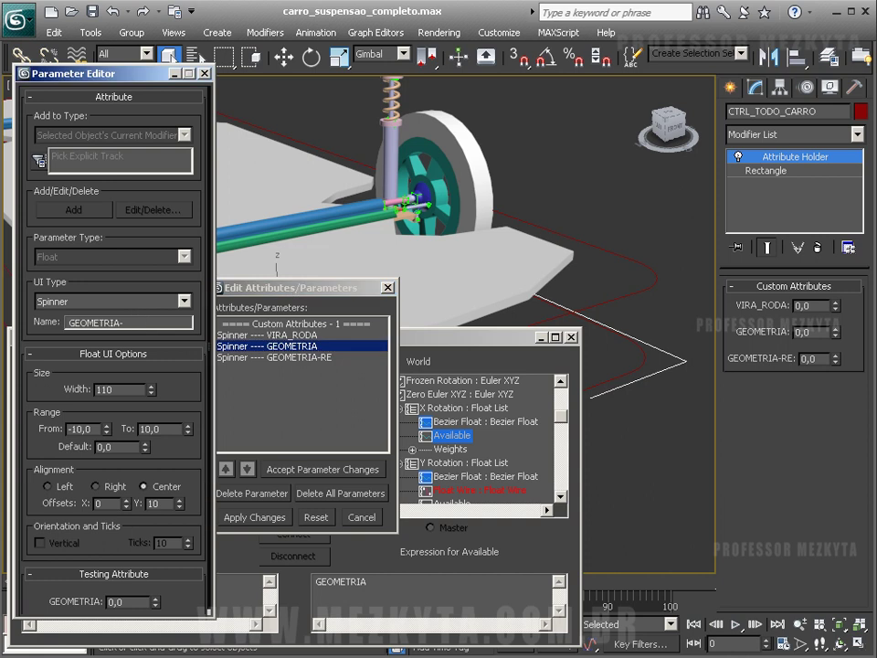
pyautogui.click(269, 518)
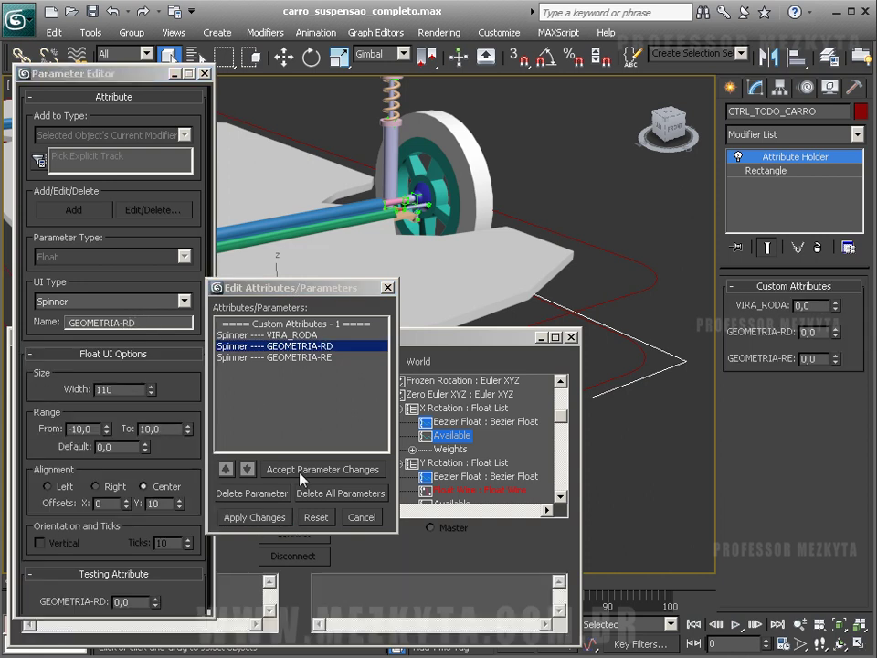
pyautogui.click(315, 32)
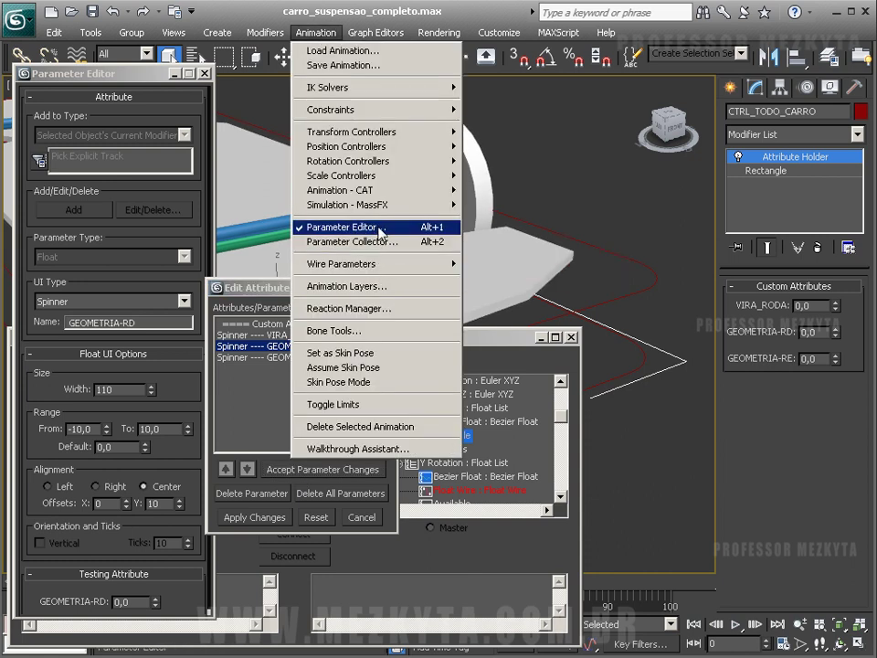
pyautogui.click(264, 288)
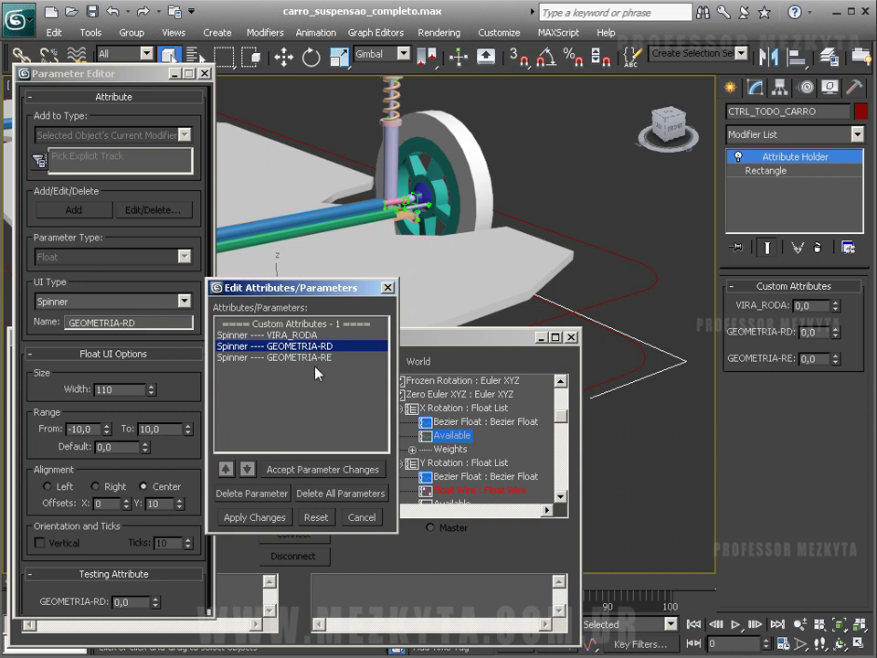
pyautogui.click(387, 288)
pyautogui.click(174, 98)
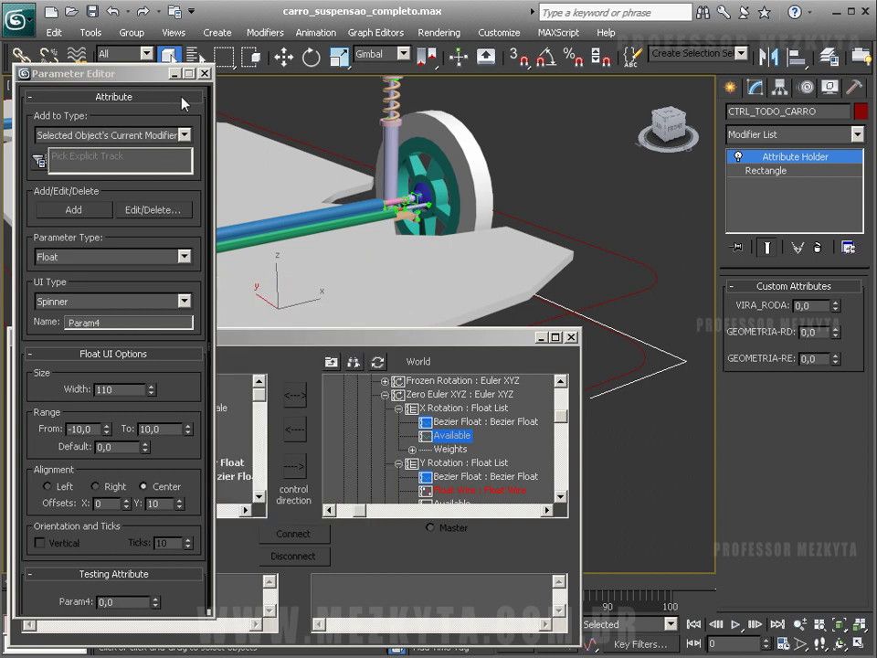
pyautogui.click(203, 73)
# Choose GEOMETRIA-RE as the wiring source and load the EIXO_RODA_FE axle's tracks as the wiring target
pyautogui.scroll(-1, 57, 423)
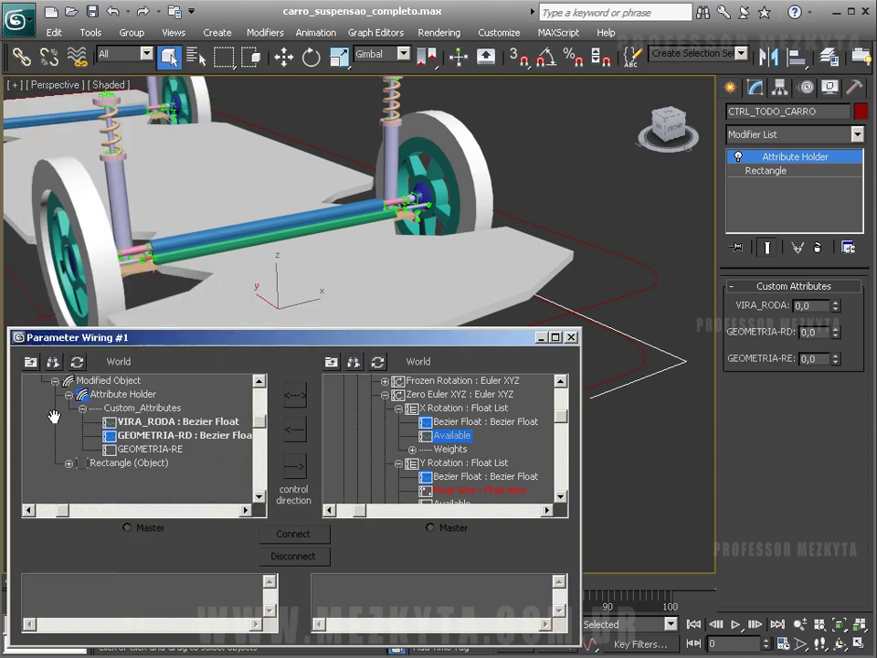
pyautogui.click(177, 449)
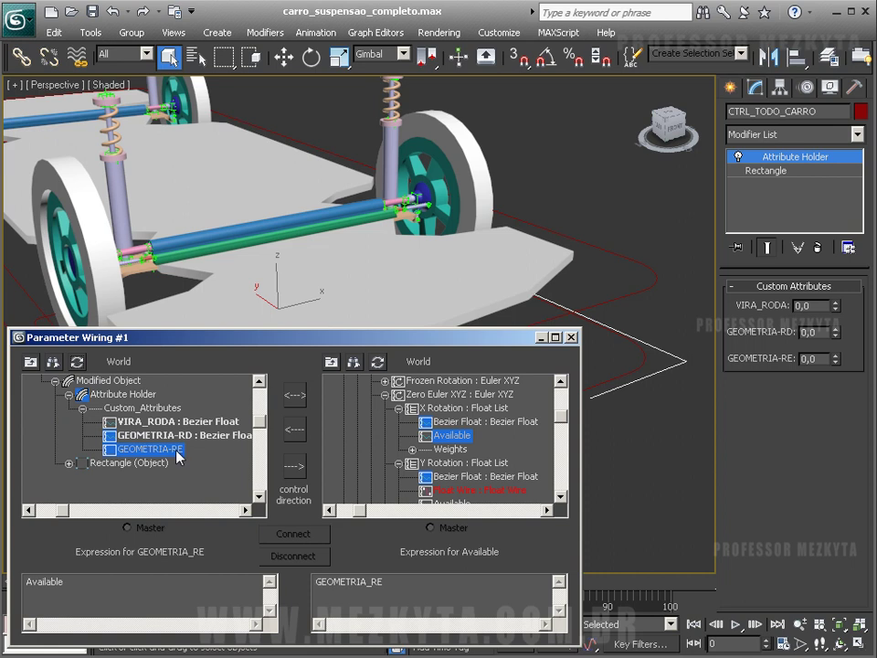
pyautogui.click(427, 189)
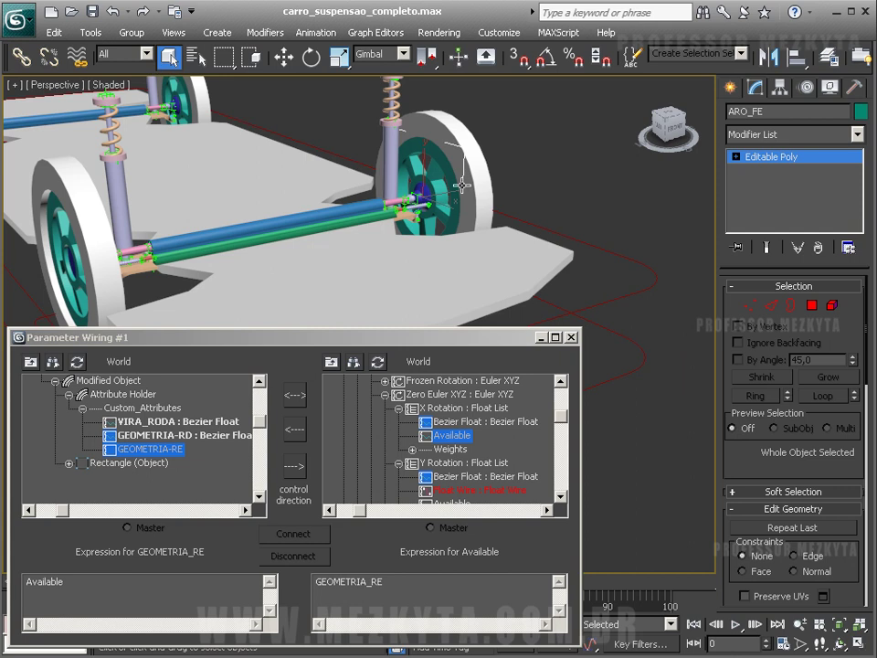
pyautogui.click(426, 195)
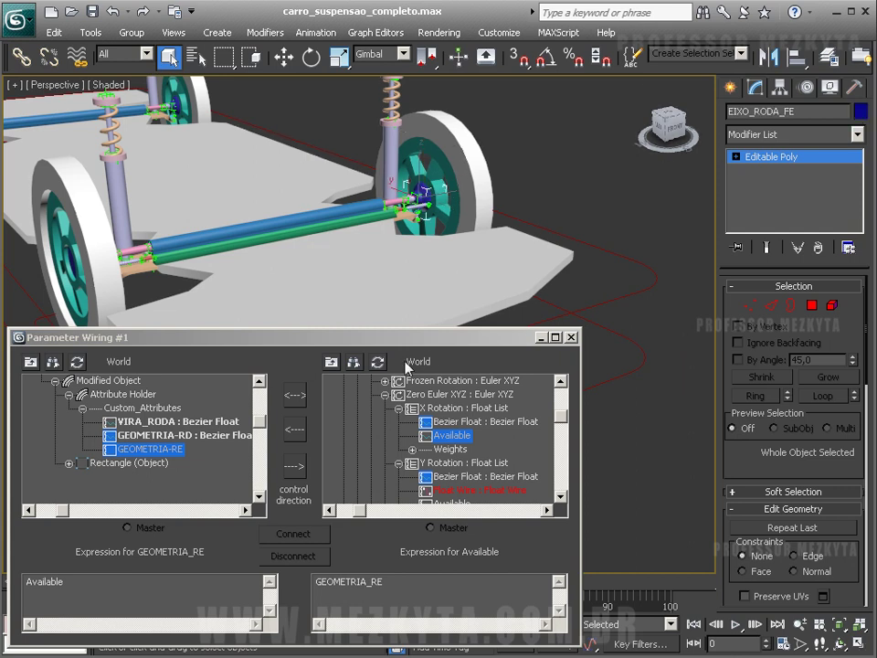
pyautogui.click(378, 362)
pyautogui.scroll(-2, 325, 425)
pyautogui.scroll(1, 338, 437)
pyautogui.scroll(-1, 348, 441)
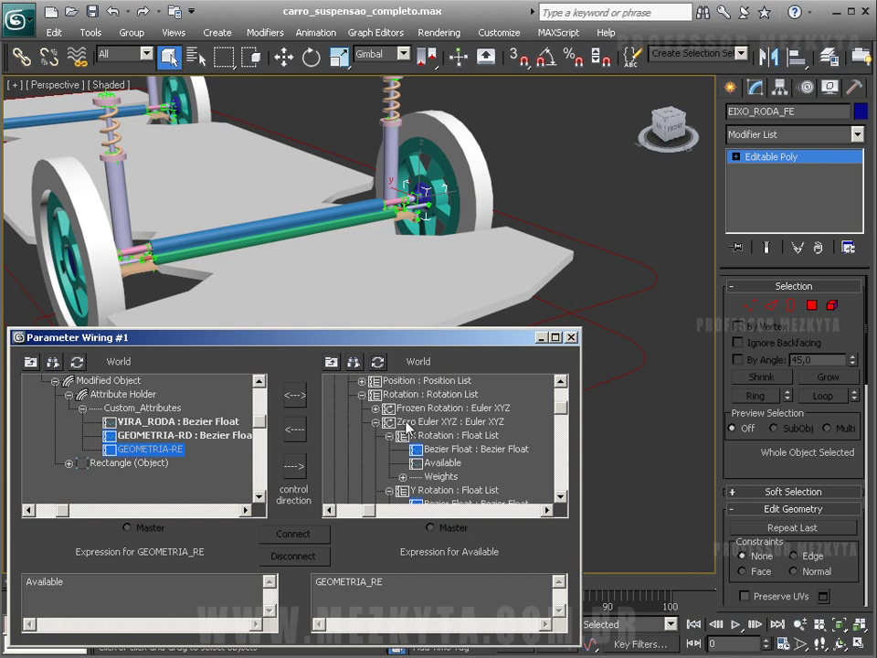
# Wire GEOMETRIA-RE one-way to the available X Rotation track of EIXO_RODA_FE with the expression DEGTORAD( GEOMETRIA_RE )
pyautogui.click(443, 421)
pyautogui.scroll(-2, 340, 453)
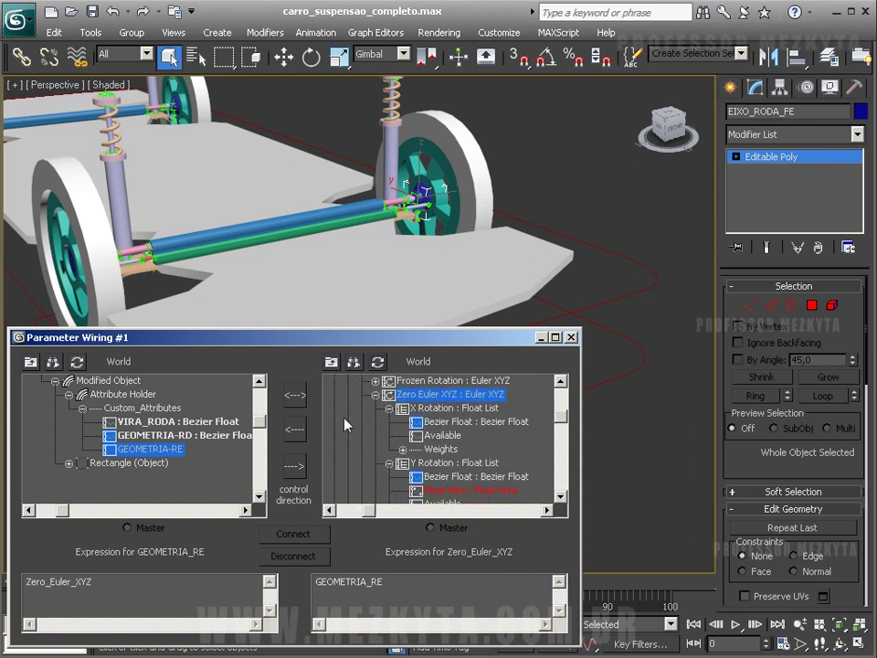
pyautogui.click(448, 436)
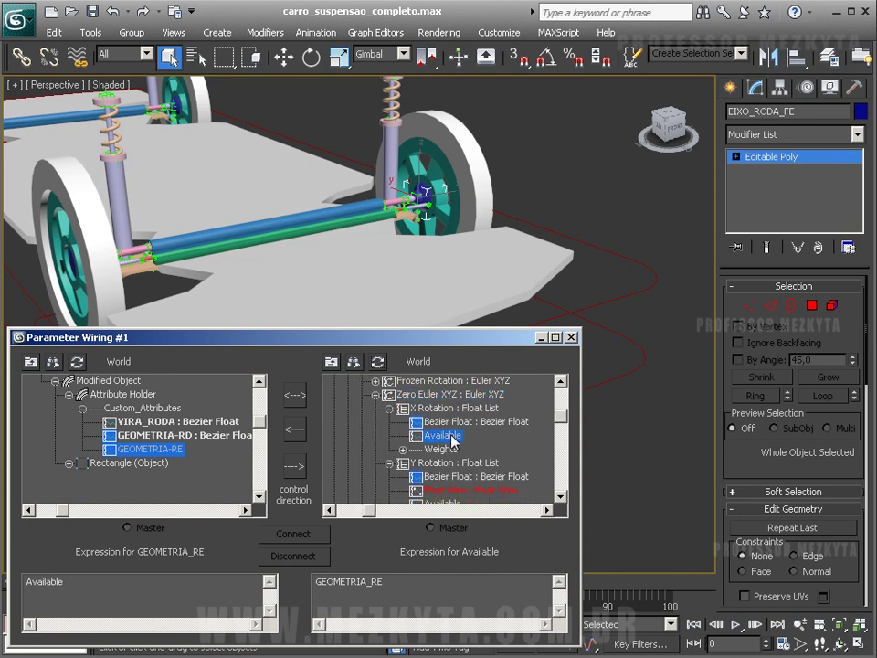
pyautogui.click(293, 466)
pyautogui.click(295, 535)
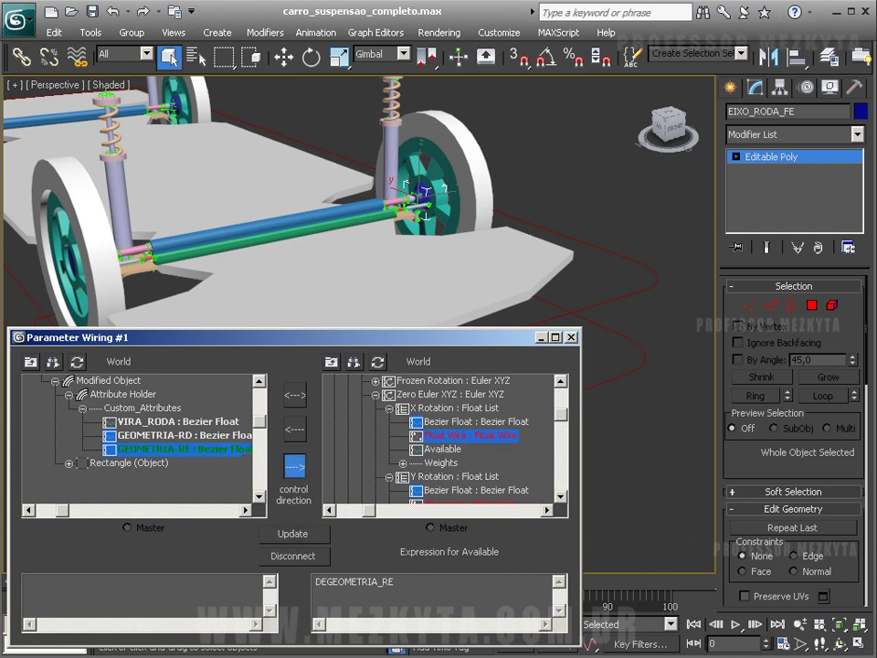
pyautogui.write('GTORAD(')
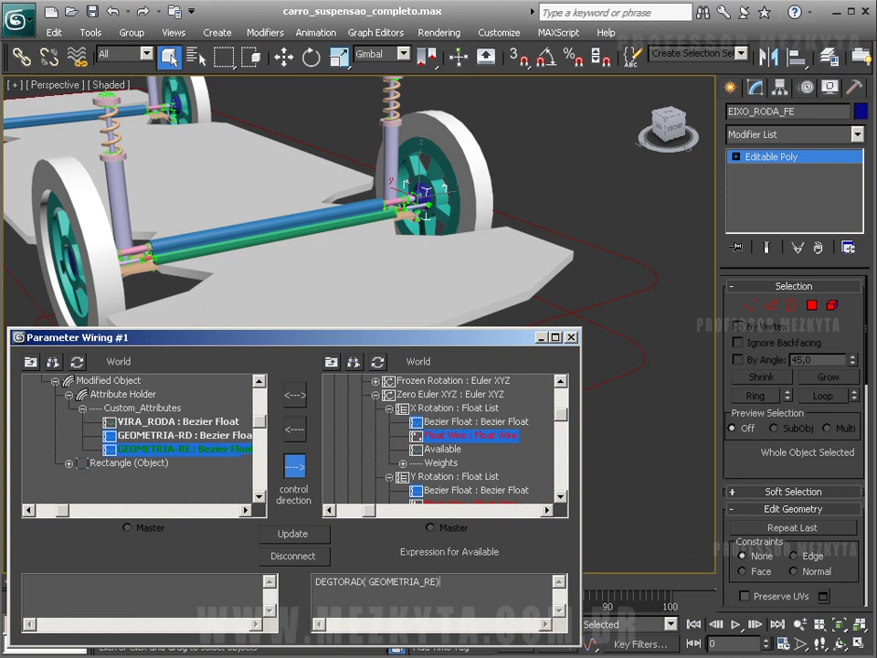
pyautogui.click(293, 534)
# Test the front wheels by varying CTRL_TODO_CARRO's GEOMETRIA-RD, GEOMETRIA-RE and VIRA_RODA attributes, and return VIRA_RODA to 0
pyautogui.click(645, 349)
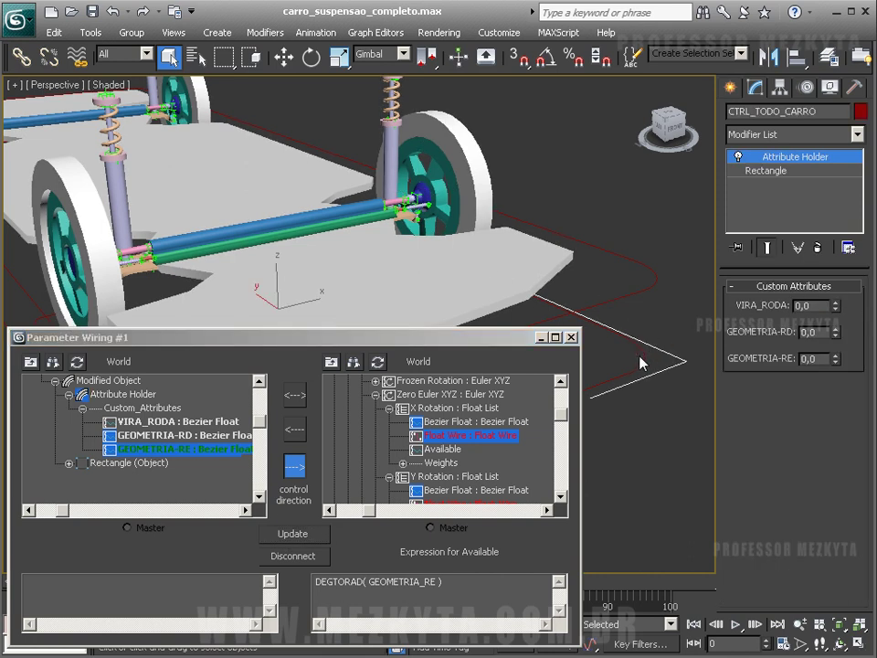
pyautogui.moveTo(836, 333); pyautogui.dragTo(834, 363)
pyautogui.moveTo(836, 307); pyautogui.dragTo(810, 304)
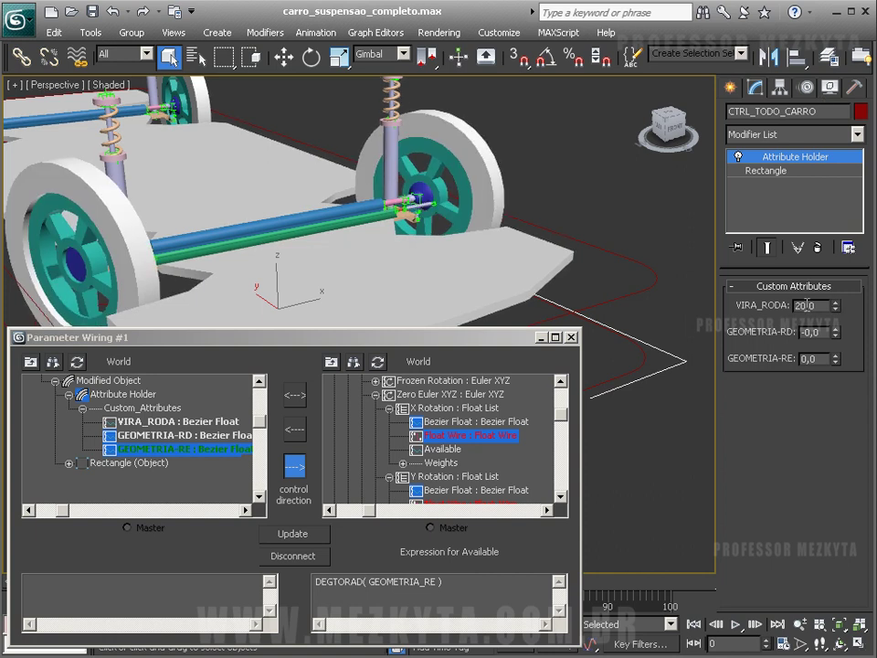
pyautogui.write('0')
# Minimize the wiring dialog and test the whole car rig by moving CTRL_TODO_CARRO
pyautogui.click(540, 338)
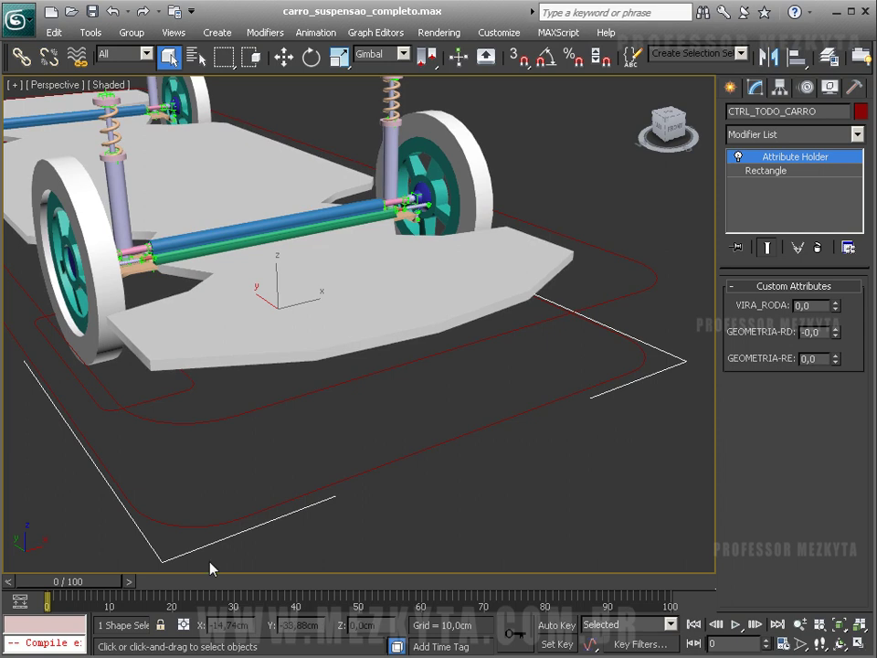
pyautogui.keyDown('alt'); pyautogui.moveTo(345, 396); pyautogui.dragTo(395, 412, button='middle'); pyautogui.keyUp('alt')
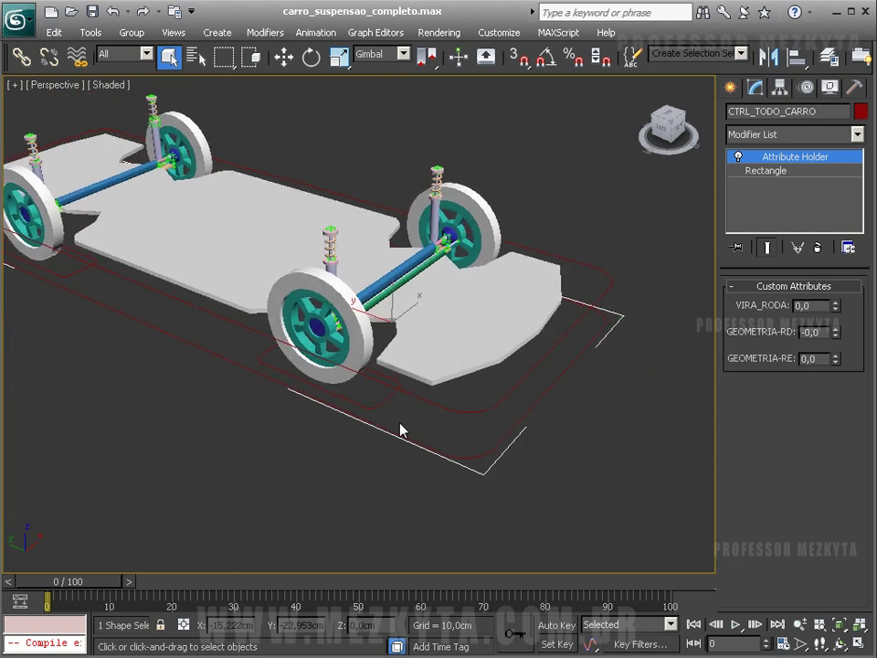
pyautogui.press('e')
pyautogui.press('w')
pyautogui.moveTo(368, 313)
pyautogui.mouseDown()
pyautogui.moveTo(554, 379)
pyautogui.moveTo(302, 290)
pyautogui.moveTo(427, 306)
pyautogui.moveTo(361, 297)
pyautogui.mouseUp()
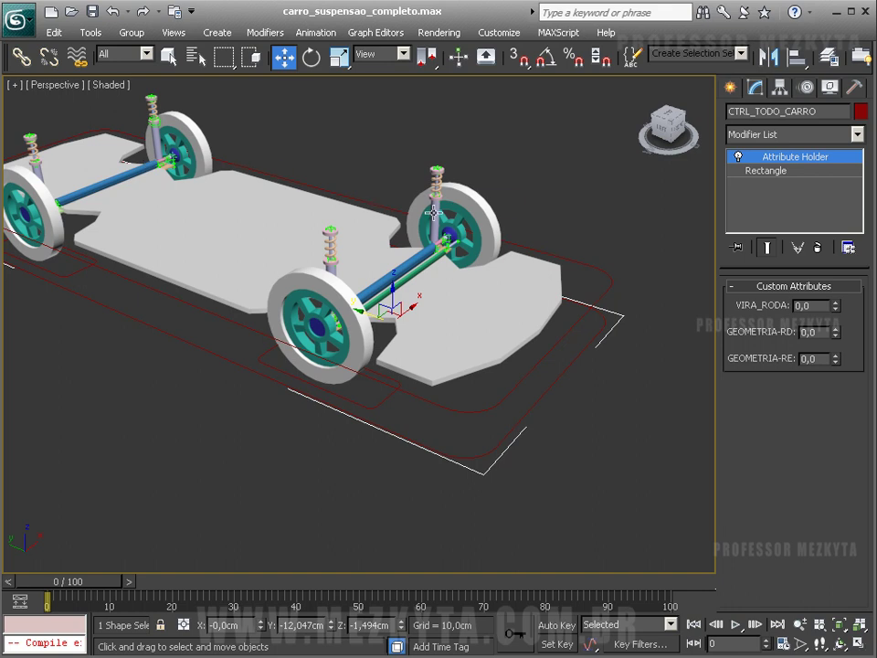
# Select the front wheel rim ARO_FE and test its rotation about the axle
pyautogui.keyDown('alt'); pyautogui.moveTo(541, 184); pyautogui.dragTo(529, 184, button='middle'); pyautogui.keyUp('alt')
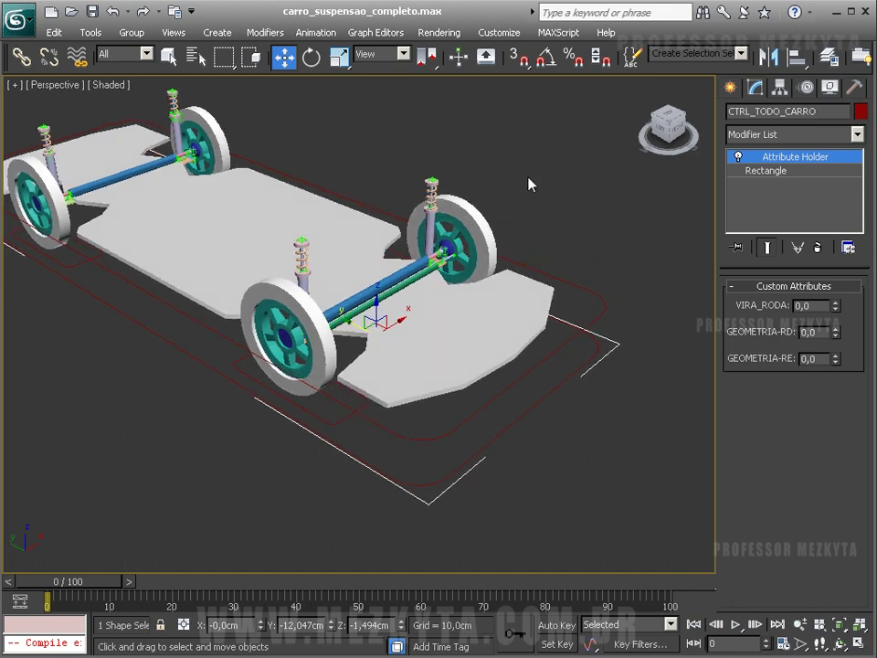
pyautogui.click(448, 249)
pyautogui.click(464, 236)
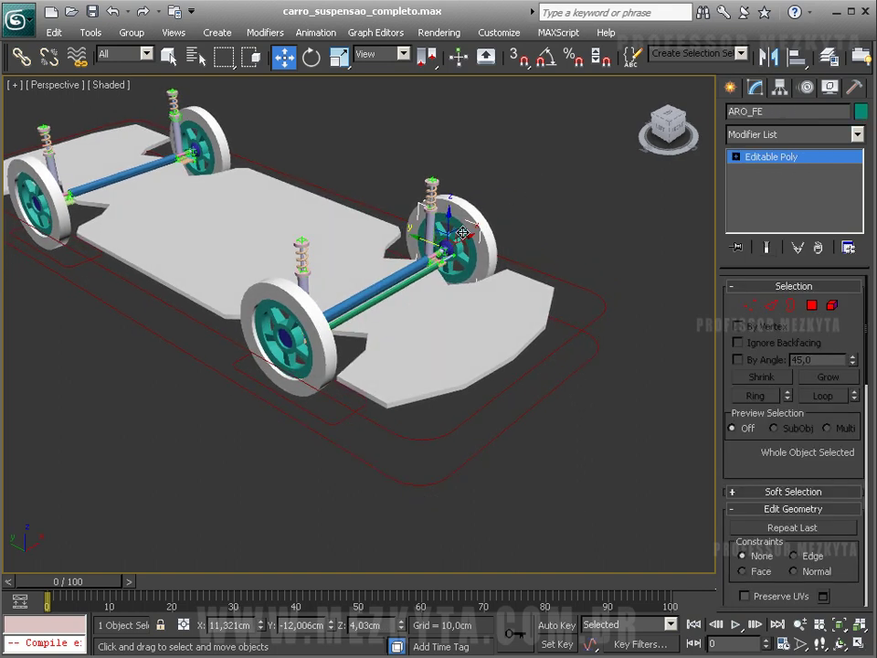
pyautogui.press('e')
pyautogui.moveTo(474, 232); pyautogui.dragTo(513, 293)
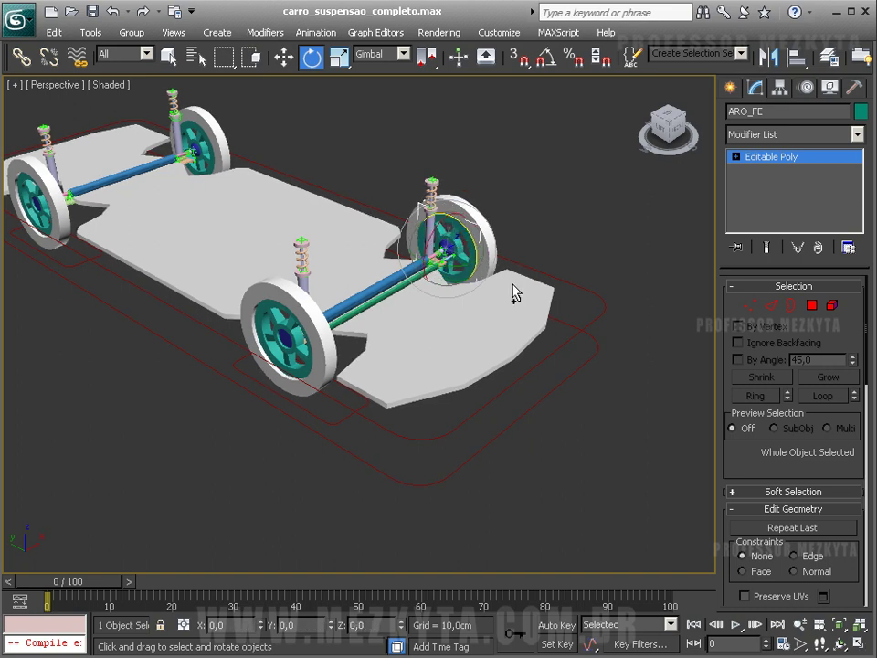
# Expand ARO_FE's rotation controller tracks and freeze the rim's rotation
pyautogui.click(806, 86)
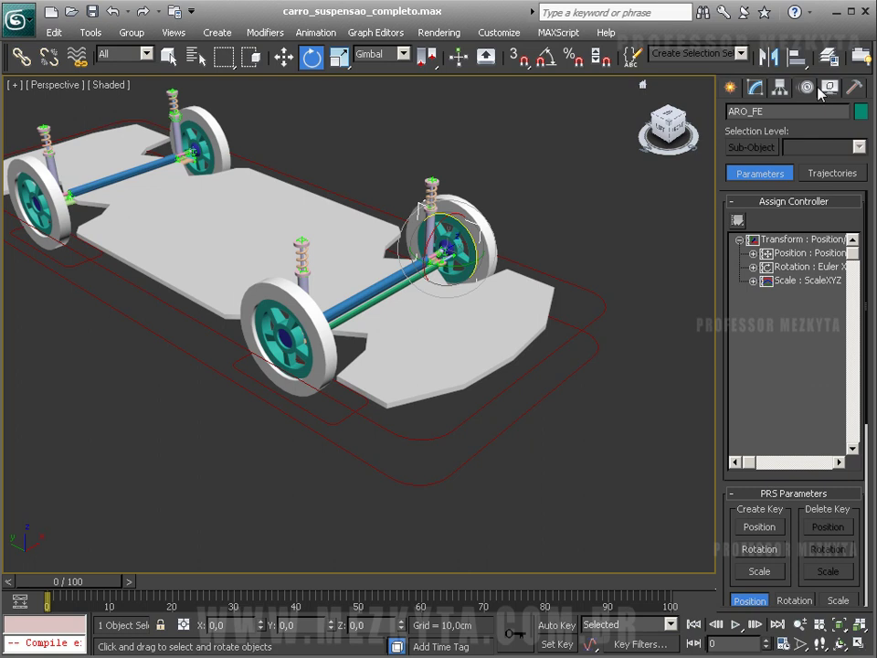
pyautogui.click(752, 267)
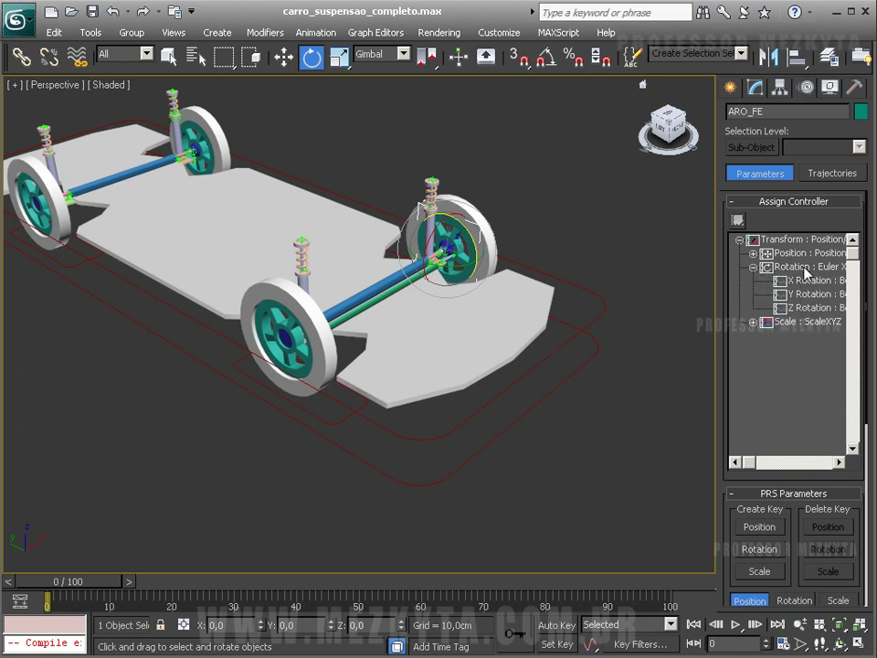
pyautogui.rightClick(458, 231)
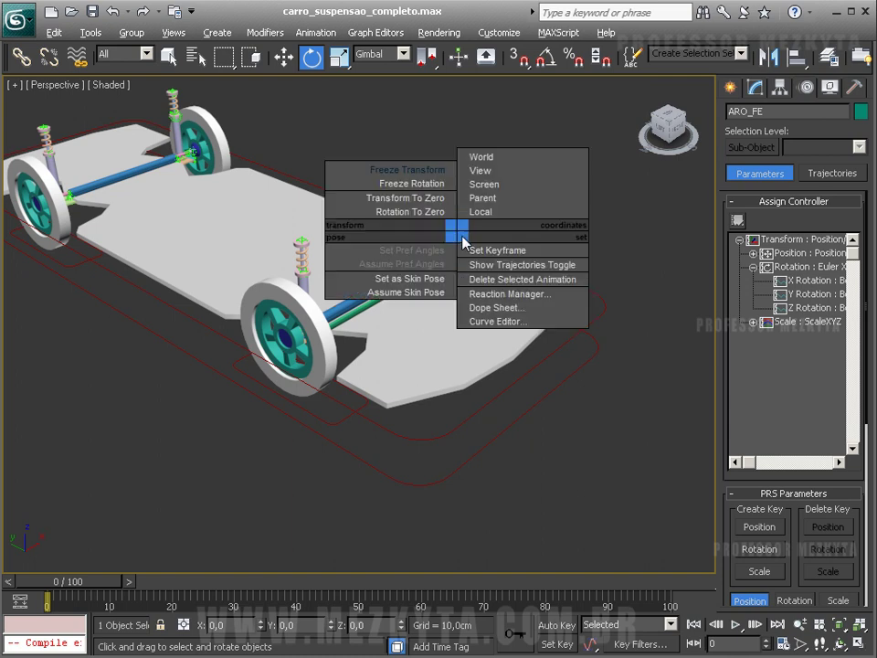
pyautogui.click(436, 184)
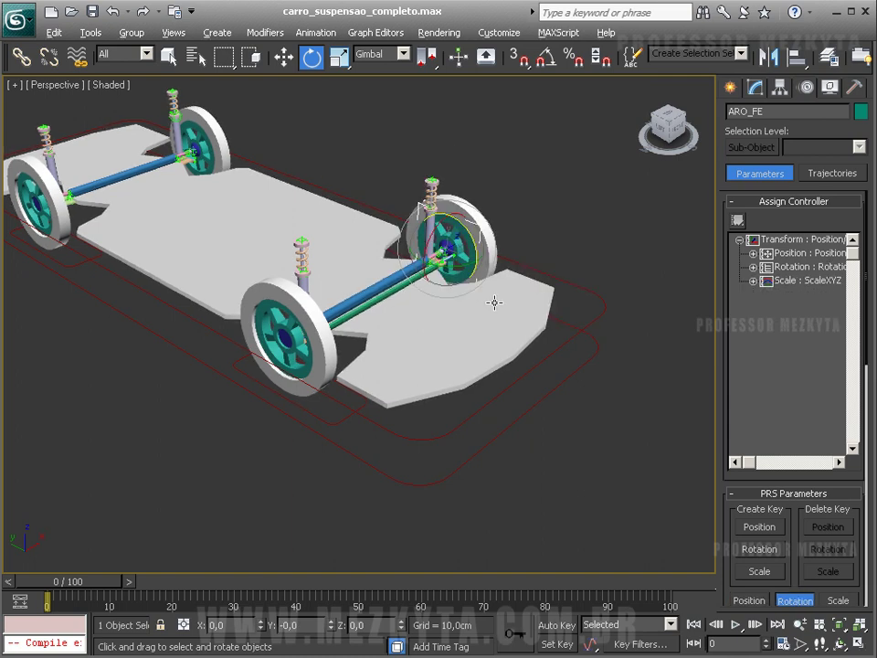
# Select the opposite front wheel rim, ARO_FD, and freeze its rotation
pyautogui.keyDown('alt'); pyautogui.moveTo(497, 301); pyautogui.dragTo(384, 300, button='middle'); pyautogui.keyUp('alt')
pyautogui.click(249, 204)
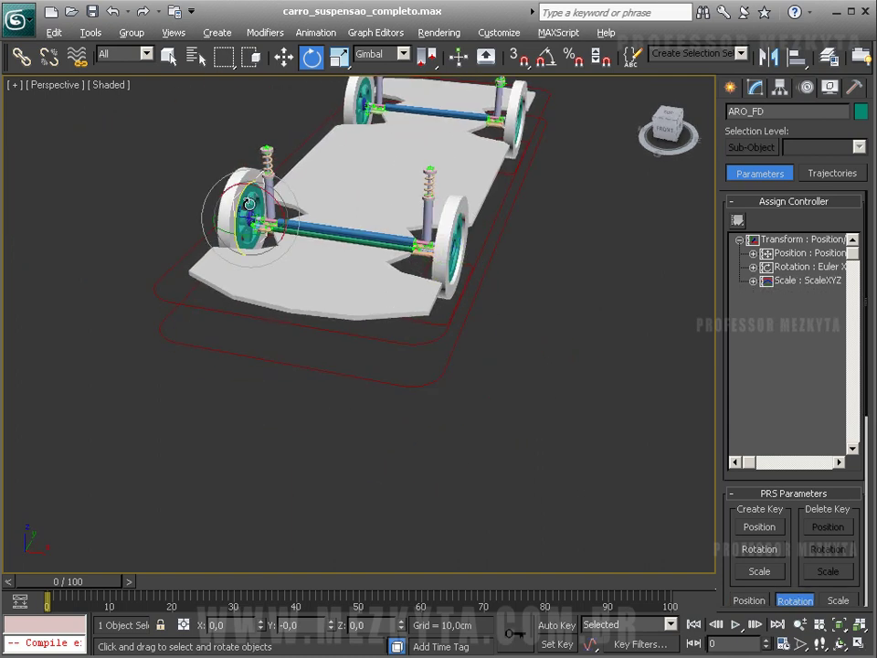
pyautogui.rightClick(244, 199)
pyautogui.click(223, 156)
# Select the rear wheel rim ARO_TD and freeze its rotation
pyautogui.keyDown('alt'); pyautogui.moveTo(224, 160); pyautogui.dragTo(335, 255, button='middle'); pyautogui.keyUp('alt')
pyautogui.click(363, 137)
pyautogui.press('z')
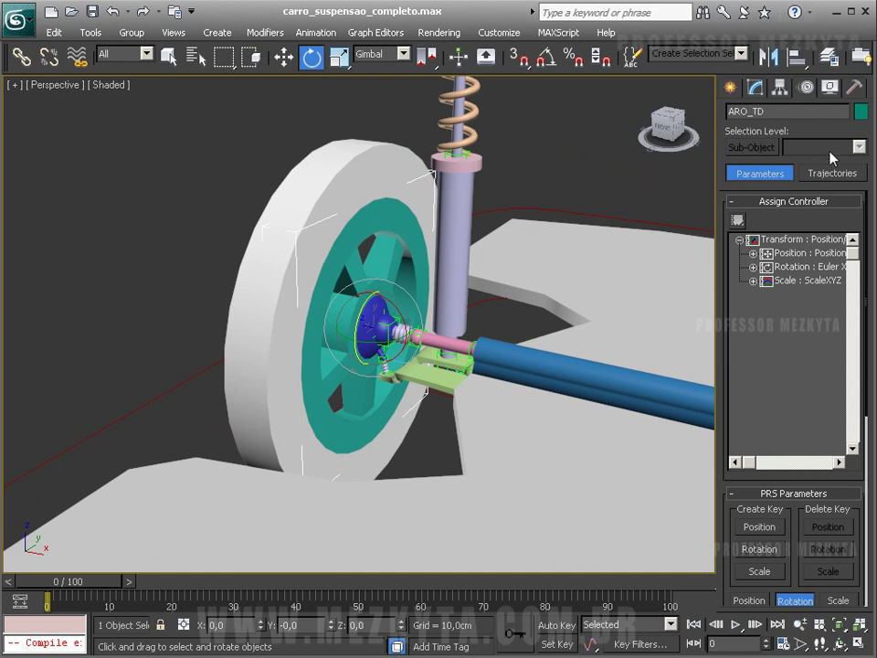
pyautogui.rightClick(382, 223)
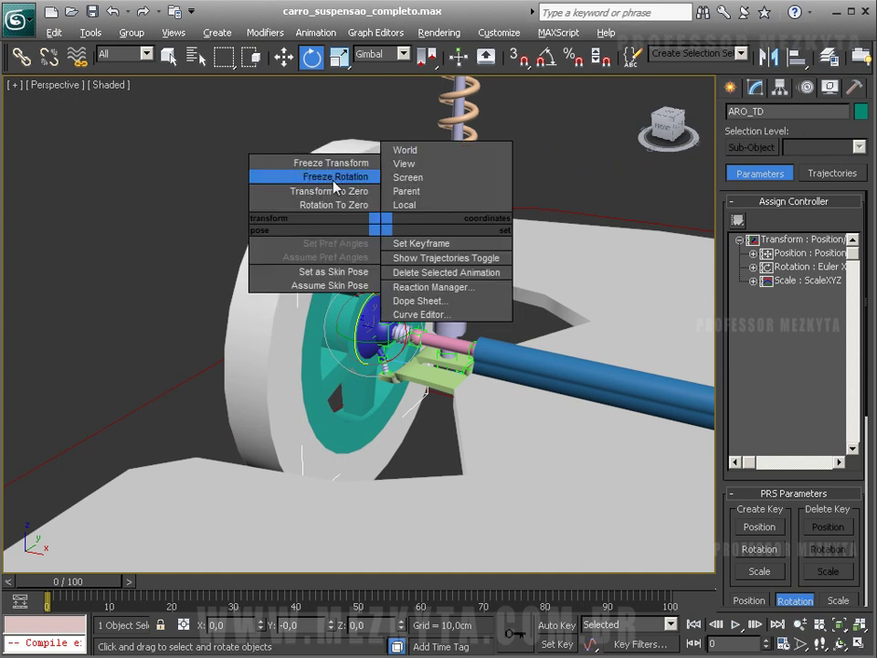
pyautogui.click(333, 176)
# Select the other rear wheel rim, ARO_TE, and freeze its rotation
pyautogui.keyDown('alt'); pyautogui.moveTo(333, 176); pyautogui.dragTo(551, 239, button='middle'); pyautogui.keyUp('alt')
pyautogui.click(519, 192)
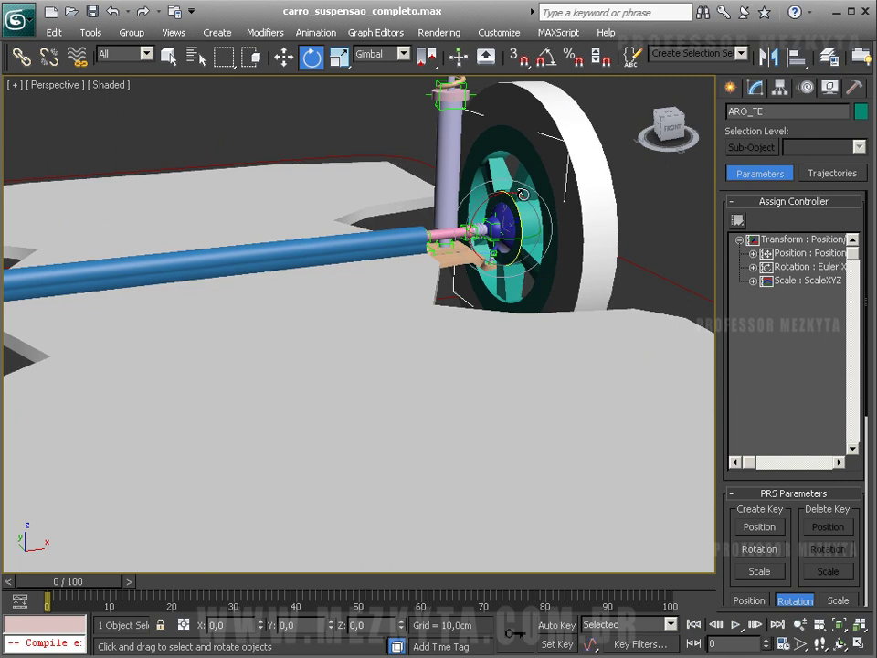
pyautogui.rightClick(518, 189)
pyautogui.click(485, 146)
# Select CTRL_TODO_CARRO and set the Move tool's reference coordinate system to Gimbal
pyautogui.scroll(-5, 423, 183)
pyautogui.scroll(3, 423, 175)
pyautogui.scroll(-3, 423, 176)
pyautogui.keyDown('alt'); pyautogui.moveTo(361, 261); pyautogui.dragTo(452, 239, button='middle'); pyautogui.keyUp('alt')
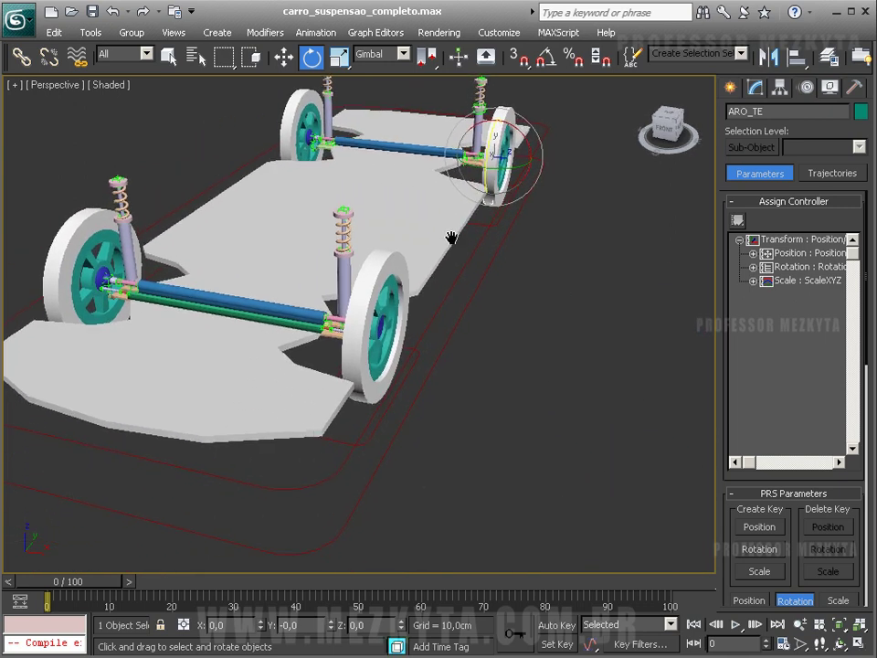
pyautogui.moveTo(439, 349); pyautogui.dragTo(399, 340, button='middle')
pyautogui.moveTo(268, 359); pyautogui.dragTo(216, 433)
pyautogui.press('w')
pyautogui.keyDown('alt'); pyautogui.moveTo(339, 333); pyautogui.dragTo(313, 143, button='middle'); pyautogui.keyUp('alt')
pyautogui.click(384, 54)
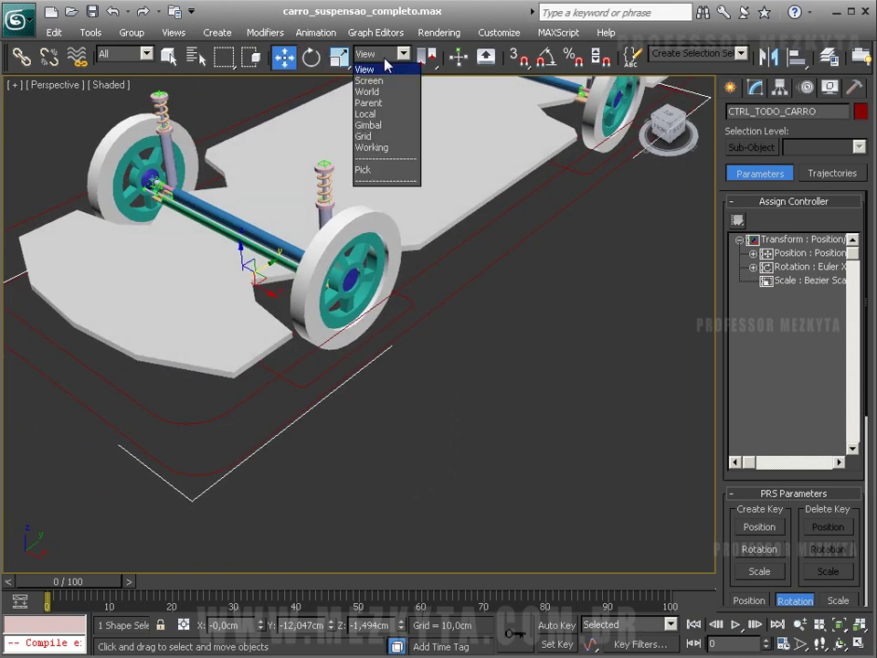
pyautogui.click(380, 125)
# Test the spin of the front rims ARO_FD and ARO_FE by rotating each about its axle
pyautogui.keyDown('alt'); pyautogui.moveTo(412, 314); pyautogui.dragTo(198, 186, button='middle'); pyautogui.keyUp('alt')
pyautogui.click(159, 166)
pyautogui.press('e')
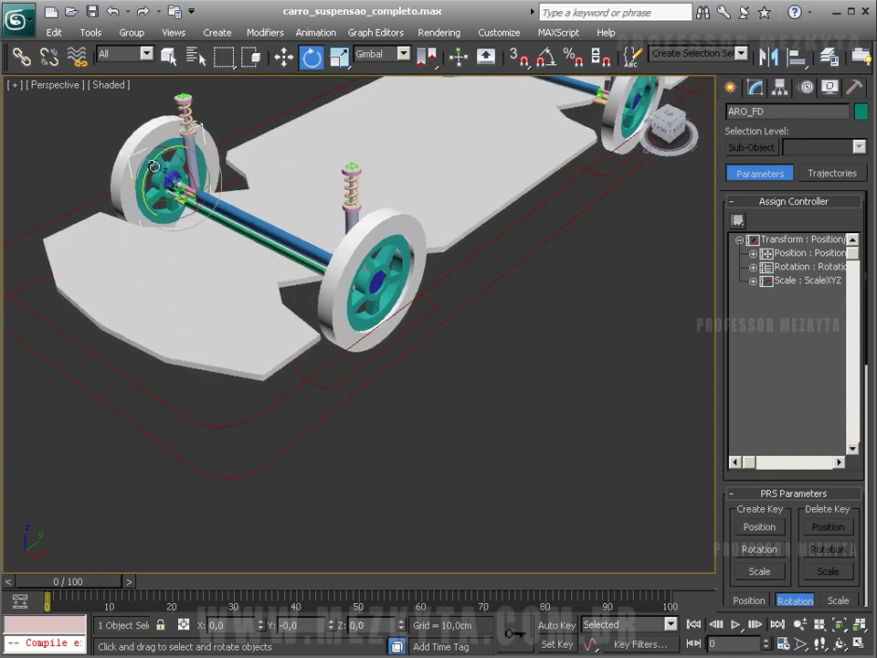
pyautogui.moveTo(153, 165)
pyautogui.mouseDown()
pyautogui.moveTo(119, 137)
pyautogui.moveTo(96, 153)
pyautogui.moveTo(142, 132)
pyautogui.moveTo(151, 160)
pyautogui.mouseUp()
pyautogui.click(330, 294)
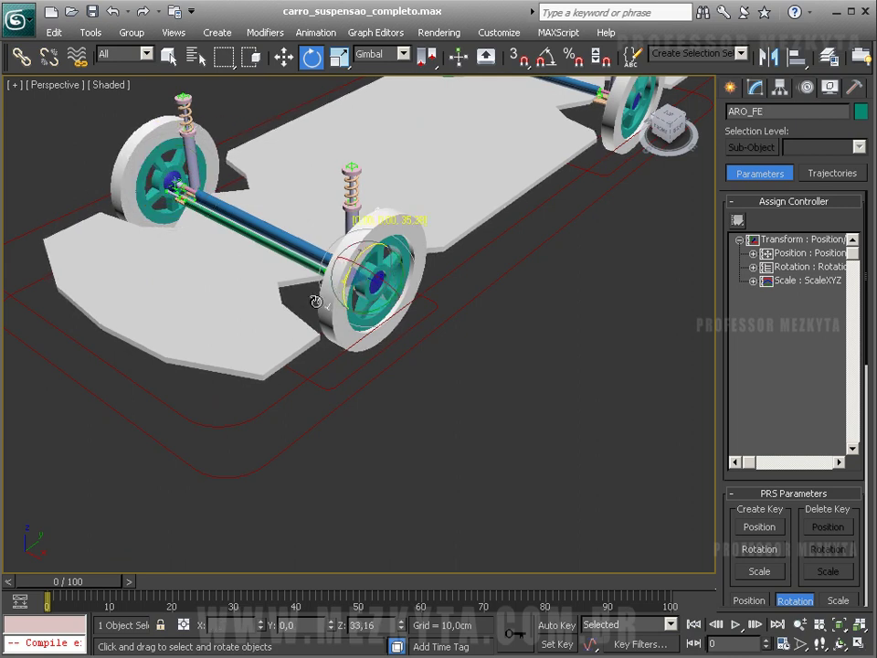
# Try rotating the rear wheel rim ARO_TD about its axle
pyautogui.click(617, 102)
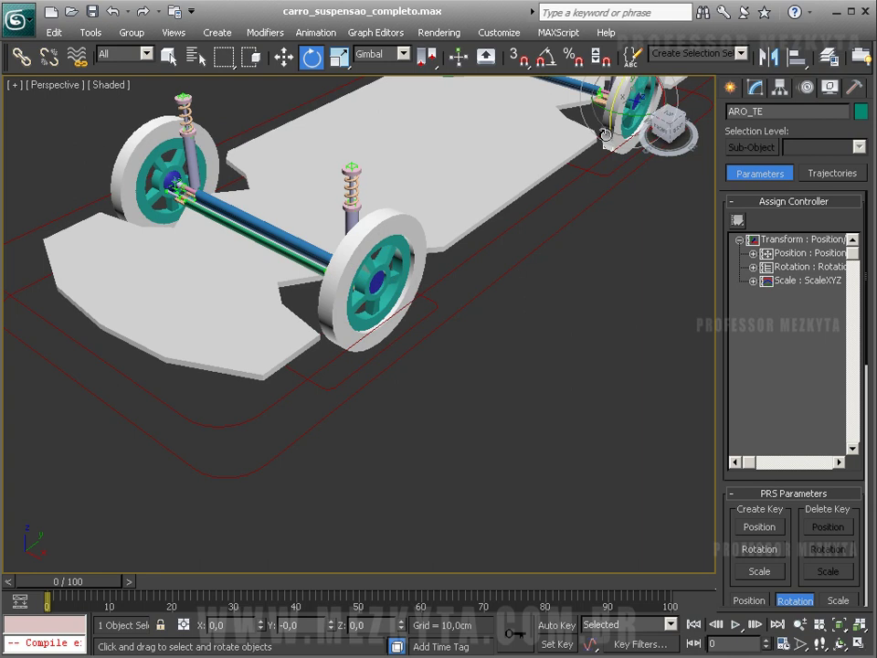
pyautogui.keyDown('alt'); pyautogui.moveTo(476, 211); pyautogui.dragTo(307, 117, button='middle'); pyautogui.keyUp('alt')
pyautogui.click(385, 165)
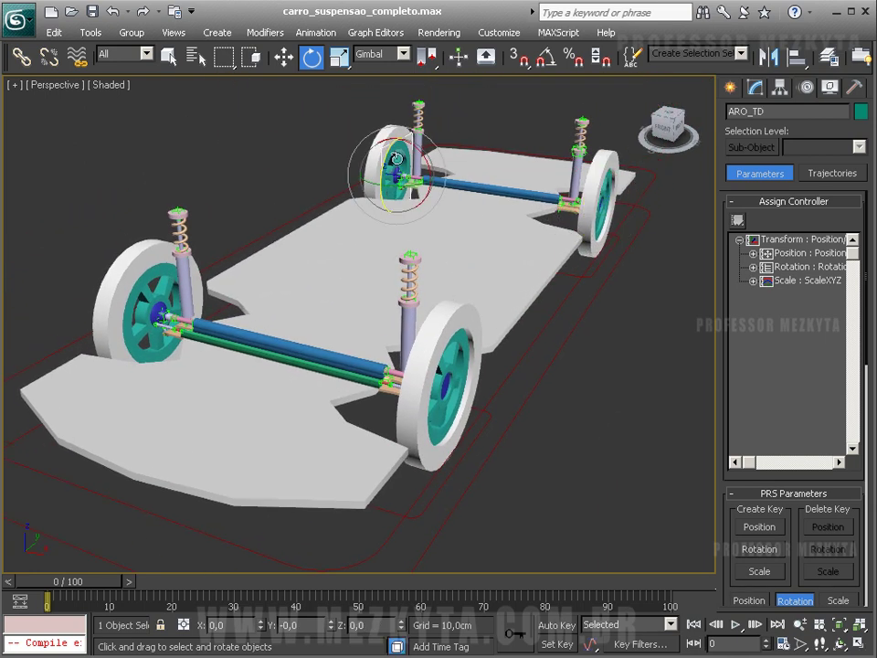
pyautogui.moveTo(385, 161); pyautogui.dragTo(318, 180)
pyautogui.rightClick(318, 180)
pyautogui.keyDown('alt'); pyautogui.moveTo(235, 375); pyautogui.dragTo(254, 346, button='middle'); pyautogui.keyUp('alt')
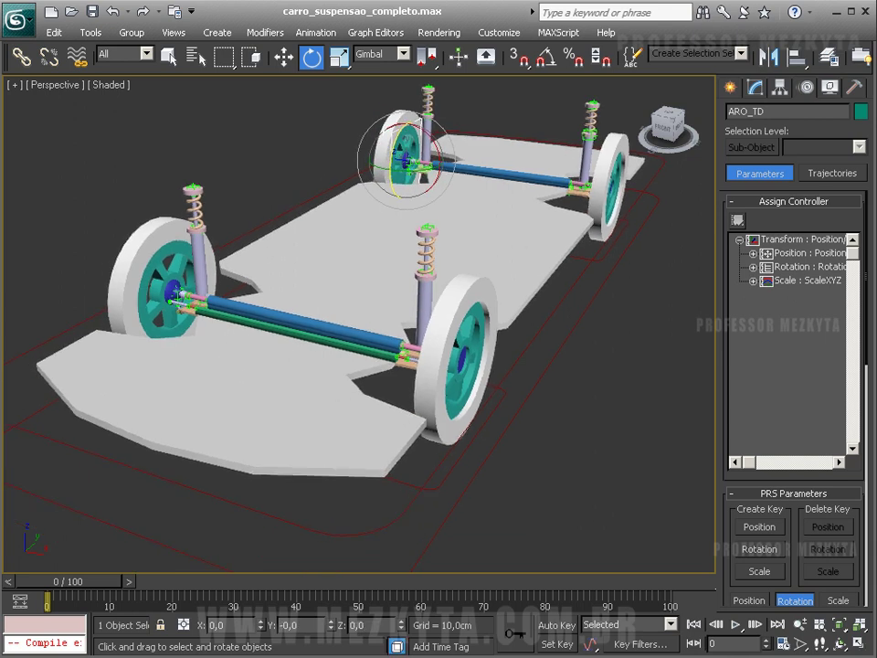
# Open Parameter Wiring and load the CTRL_TODO_CARRO control rectangle as the source object
pyautogui.hotkey('alt', '5')
pyautogui.moveTo(244, 263); pyautogui.dragTo(244, 202, button='middle')
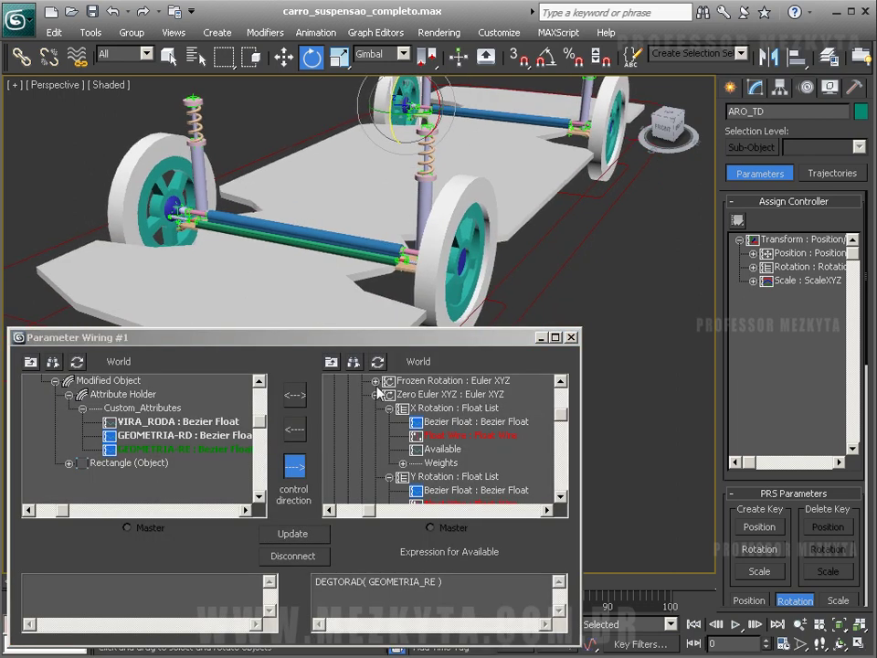
pyautogui.click(559, 256)
pyautogui.click(77, 362)
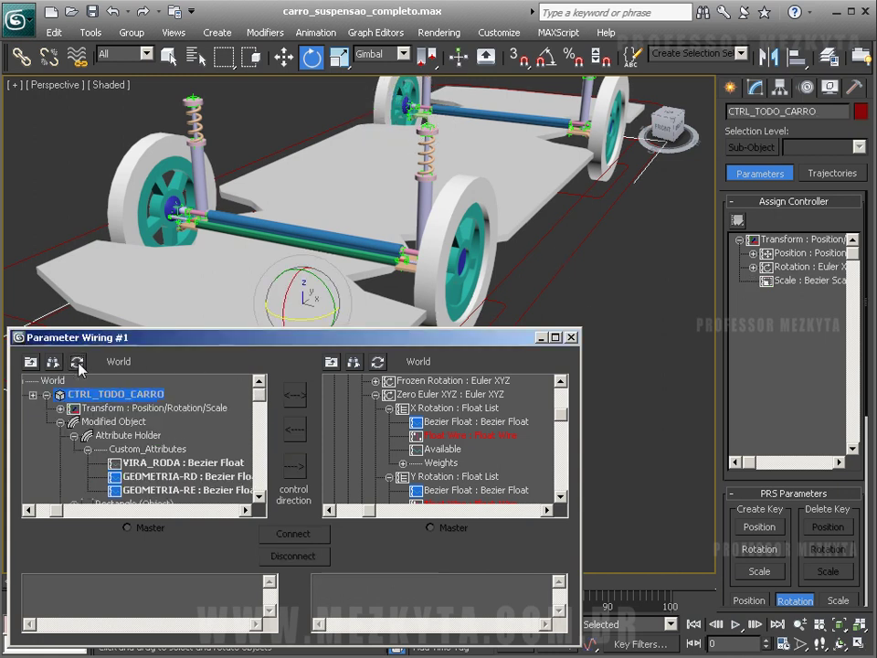
# Collapse CTRL_TODO_CARRO's Modified Object branch in the source tree and expand its X, Y and Z Position tracks
pyautogui.click(88, 449)
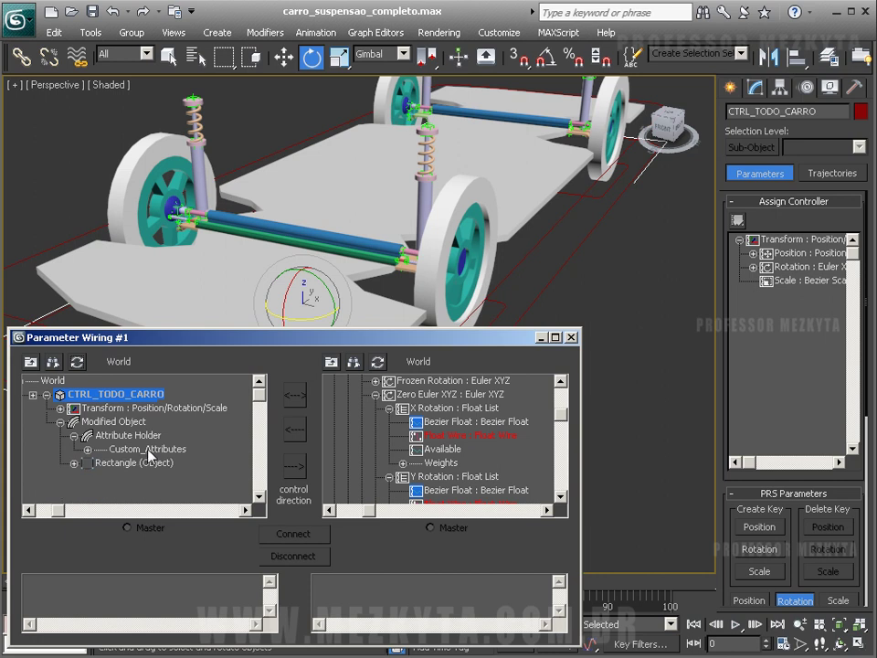
pyautogui.click(74, 435)
pyautogui.click(60, 422)
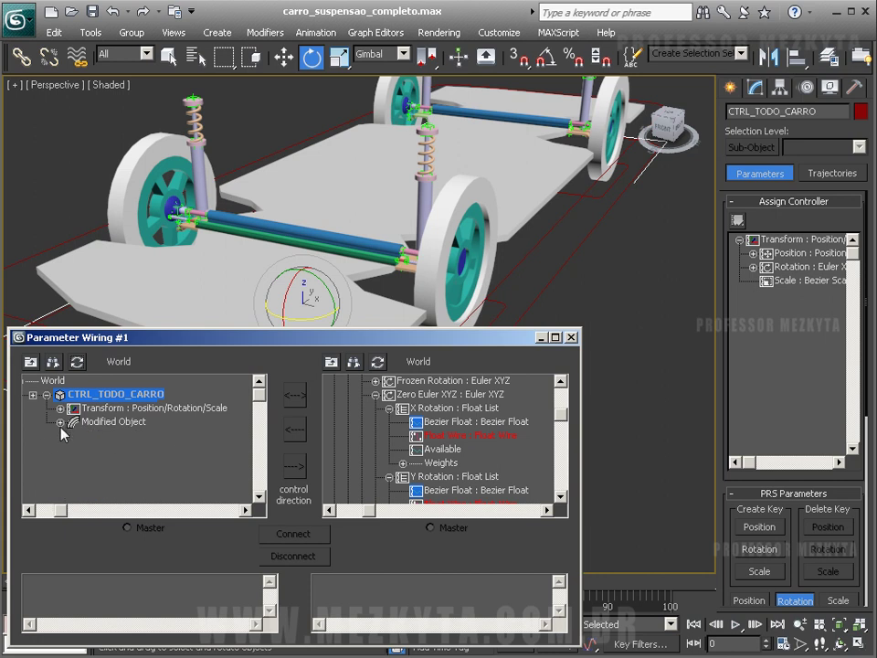
pyautogui.click(60, 407)
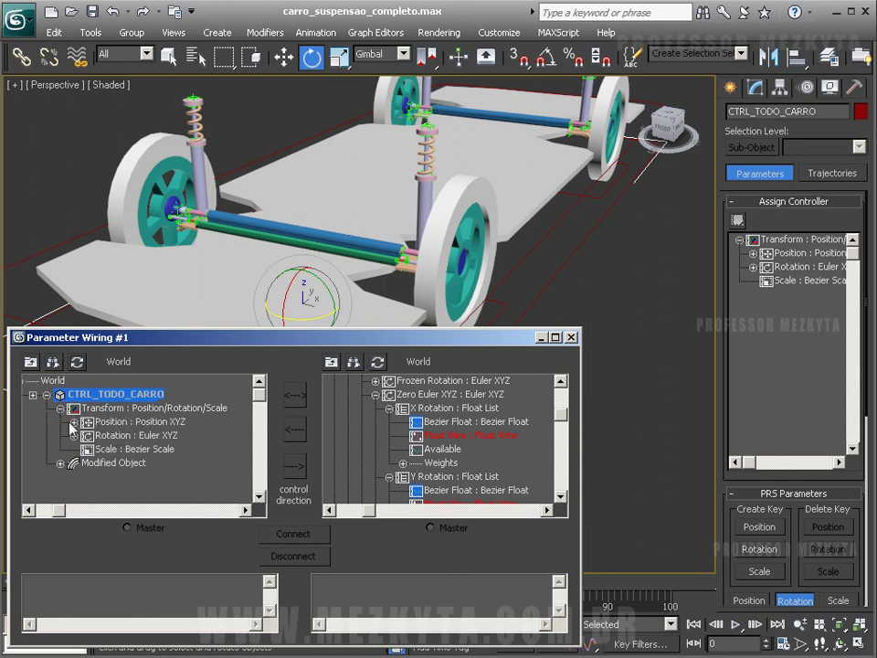
pyautogui.click(74, 422)
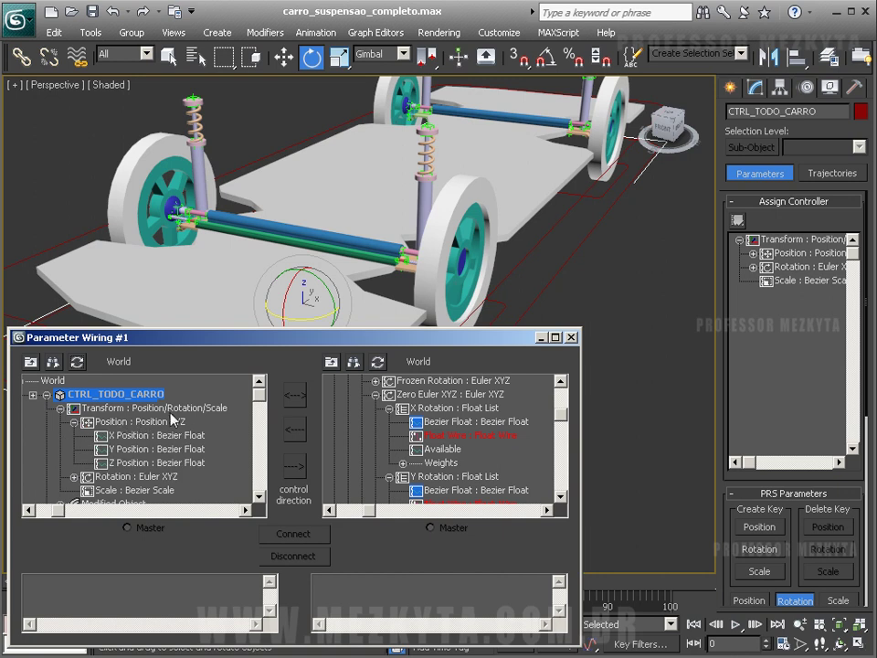
# Freeze the transform of CTRL_TODO_CARRO, accepting the extra layer of controllers
pyautogui.scroll(2, 613, 288)
pyautogui.rightClick(281, 269)
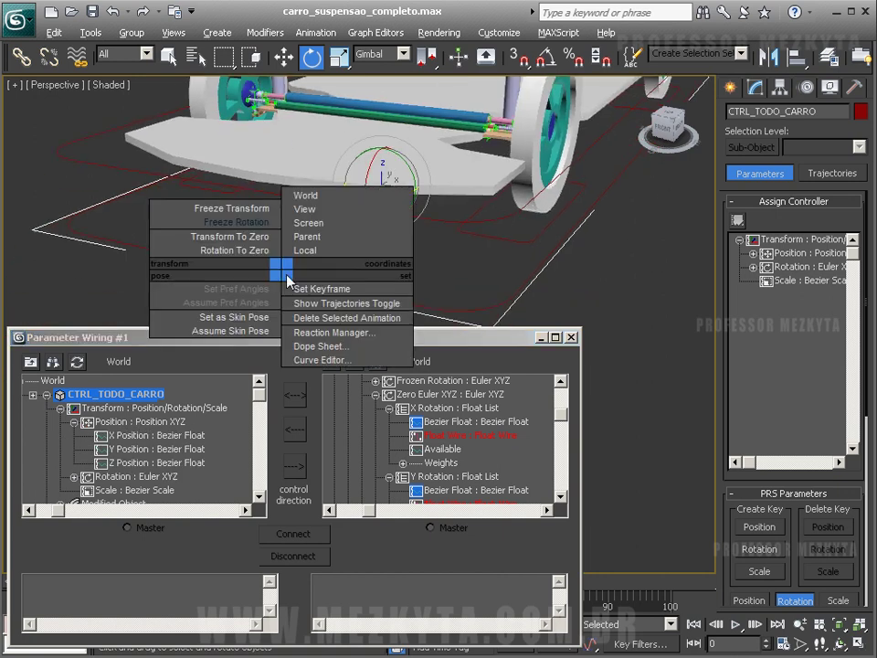
pyautogui.click(224, 208)
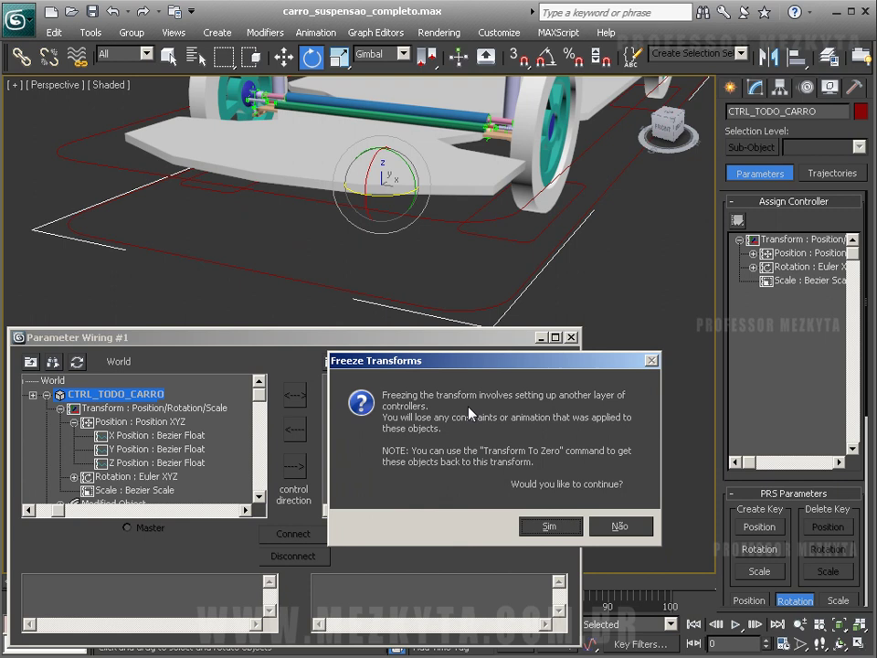
pyautogui.click(550, 525)
# Choose Y Position under Zero Pos XYZ of CTRL_TODO_CARRO as the source parameter for wiring
pyautogui.click(74, 421)
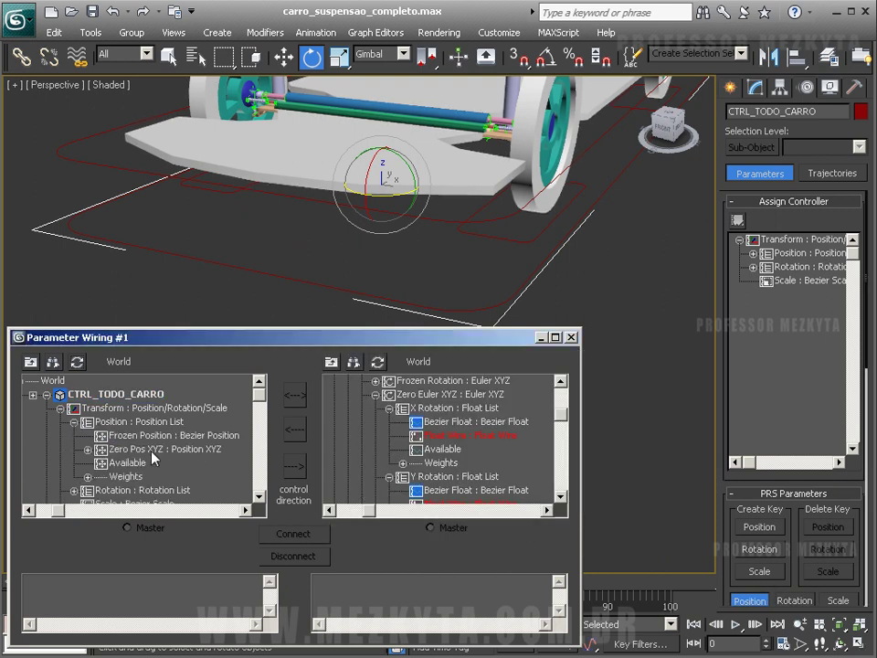
pyautogui.click(88, 449)
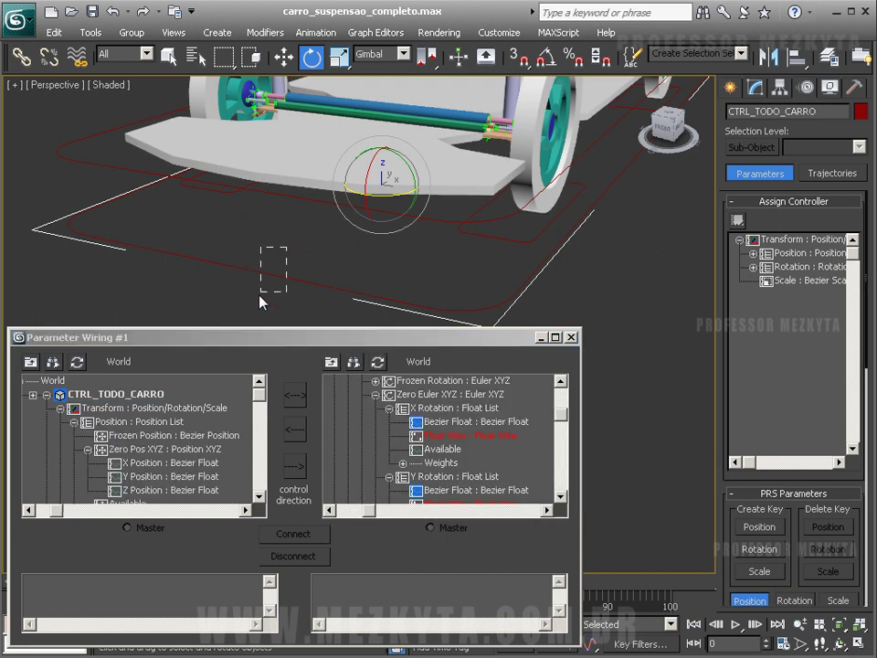
pyautogui.click(173, 476)
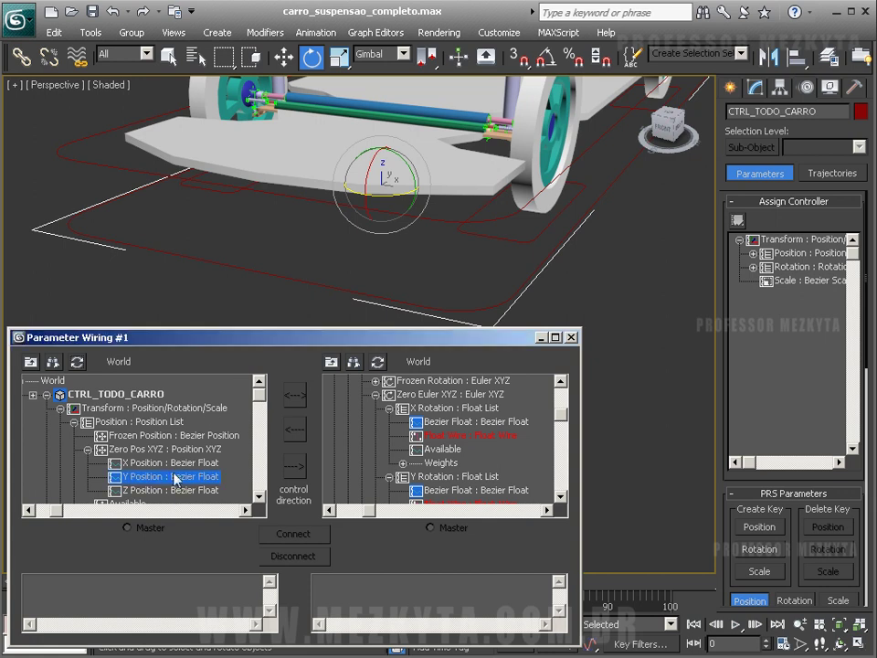
# Load the front wheel rim ARO_FD as the wiring target and expand its Keyframe XYZ rotation tracks
pyautogui.keyDown('alt'); pyautogui.moveTo(359, 265); pyautogui.dragTo(271, 117, button='middle'); pyautogui.keyUp('alt')
pyautogui.click(265, 114)
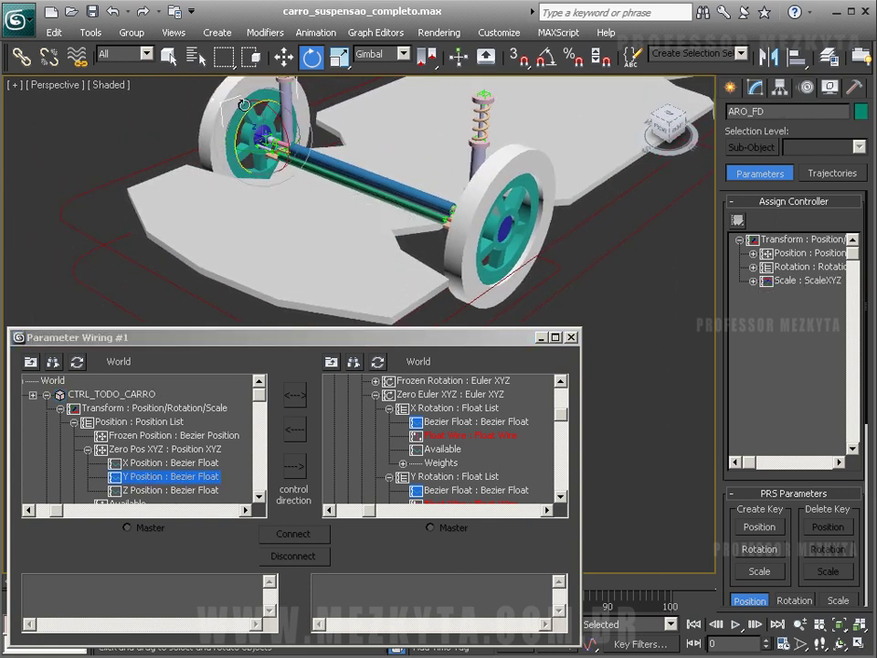
pyautogui.click(167, 58)
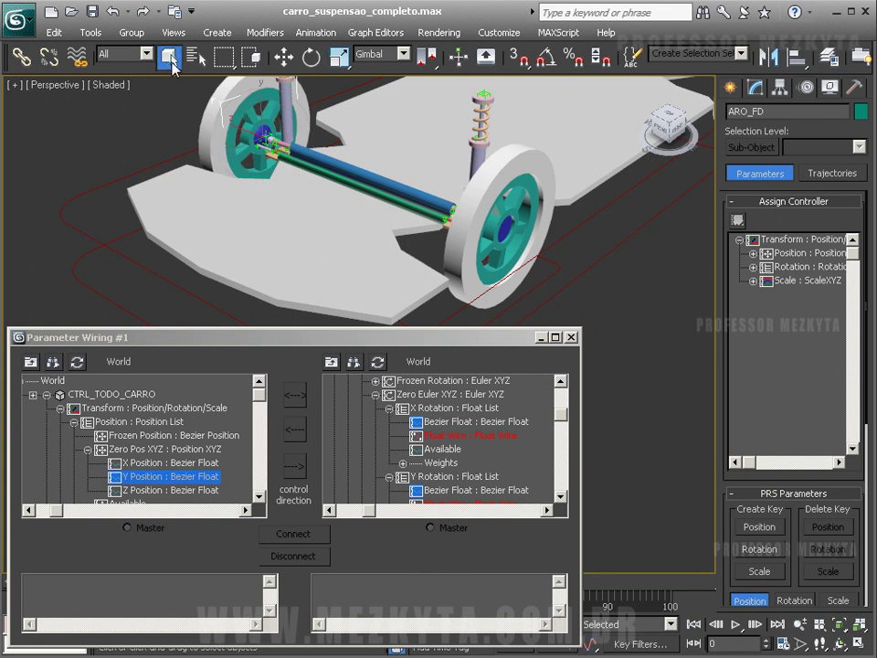
pyautogui.click(378, 363)
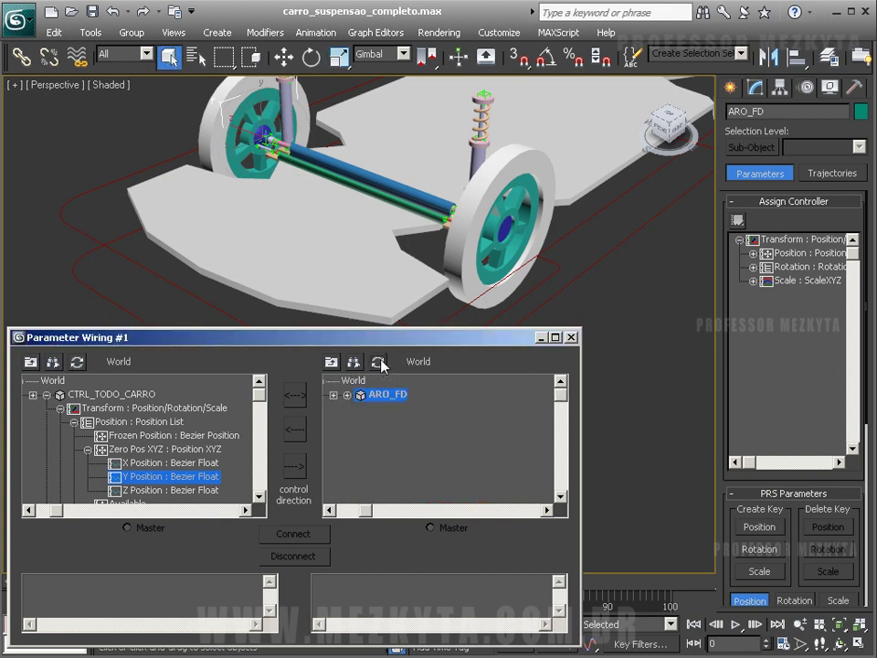
pyautogui.click(349, 395)
pyautogui.click(361, 408)
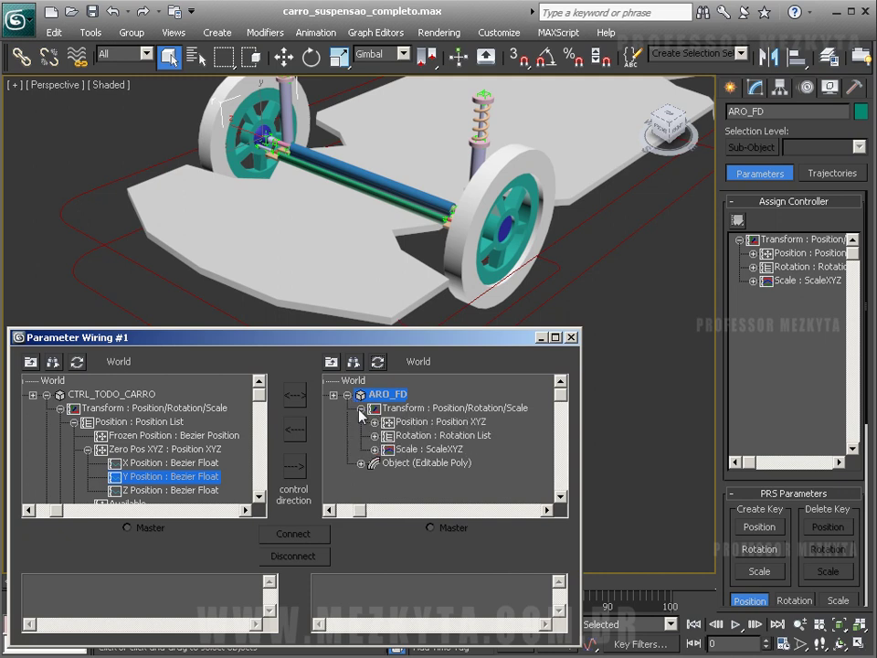
pyautogui.click(375, 435)
pyautogui.scroll(-1, 391, 426)
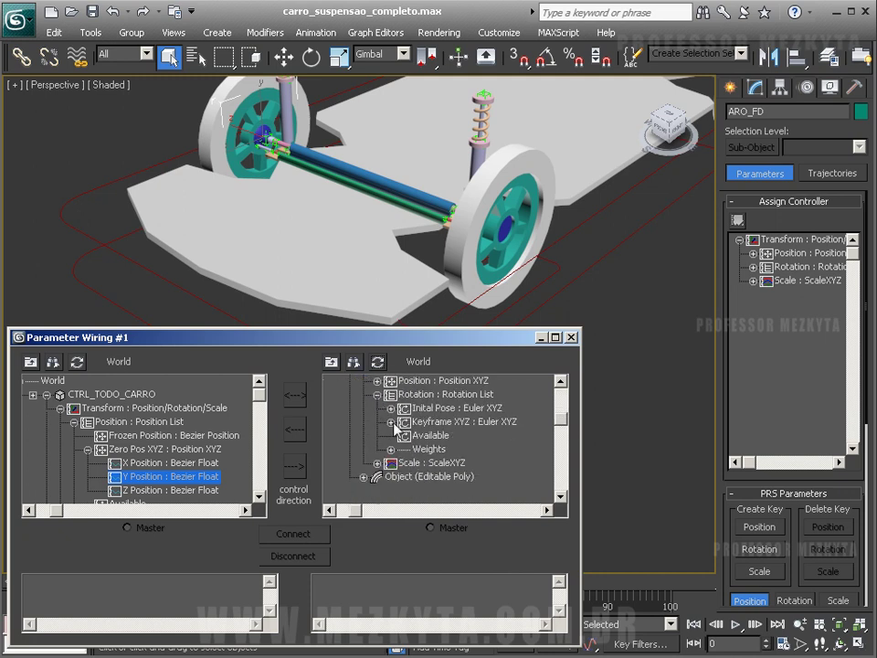
pyautogui.click(391, 422)
# Test-rotate the front wheel rim ARO_FD about its Z axis and undo the test rotations
pyautogui.press('e')
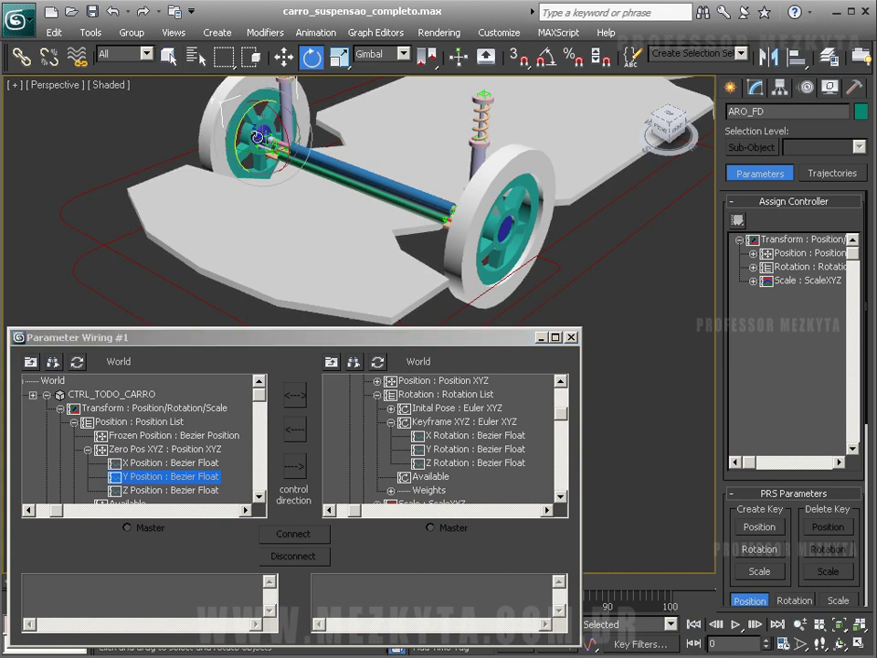
pyautogui.moveTo(232, 133)
pyautogui.mouseDown()
pyautogui.moveTo(239, 117)
pyautogui.moveTo(241, 133)
pyautogui.mouseUp()
pyautogui.moveTo(331, 339); pyautogui.dragTo(326, 306)
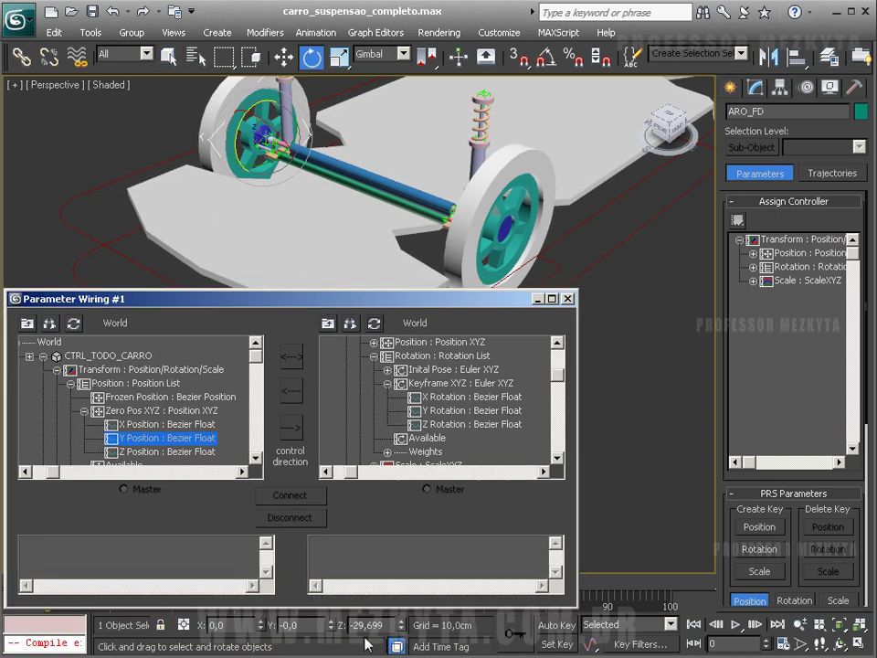
pyautogui.moveTo(176, 95); pyautogui.dragTo(234, 144)
pyautogui.hotkey('ctrl', 'z')
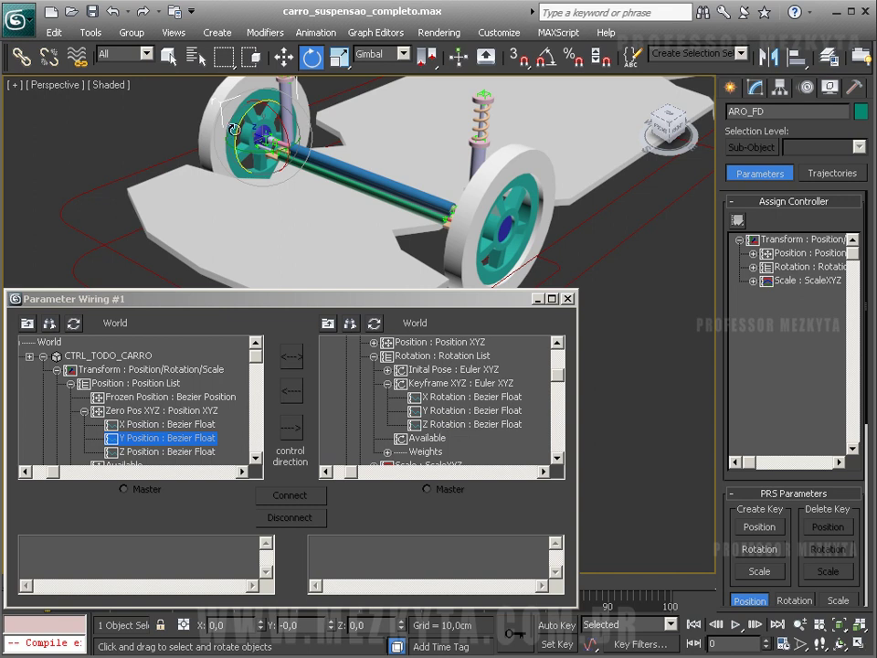
pyautogui.moveTo(258, 110); pyautogui.dragTo(306, 112)
pyautogui.hotkey('ctrl', 'z')
pyautogui.hotkey('ctrl', 'z')
# Assign a Float List controller to the Z Rotation track in Keyframe XYZ of ARO_FD
pyautogui.click(447, 424)
pyautogui.click(446, 426)
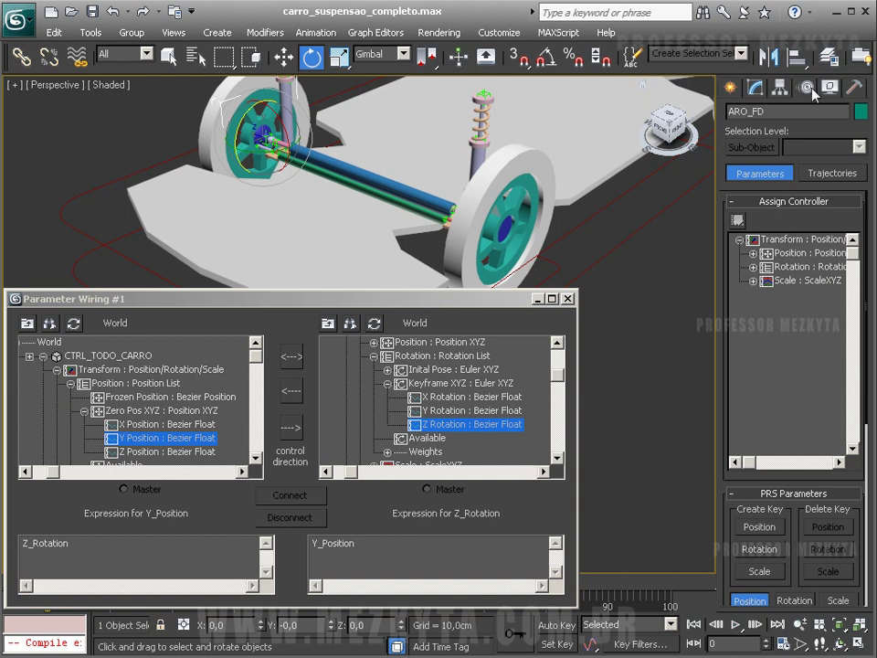
pyautogui.click(754, 267)
pyautogui.click(766, 294)
pyautogui.click(793, 336)
pyautogui.click(738, 221)
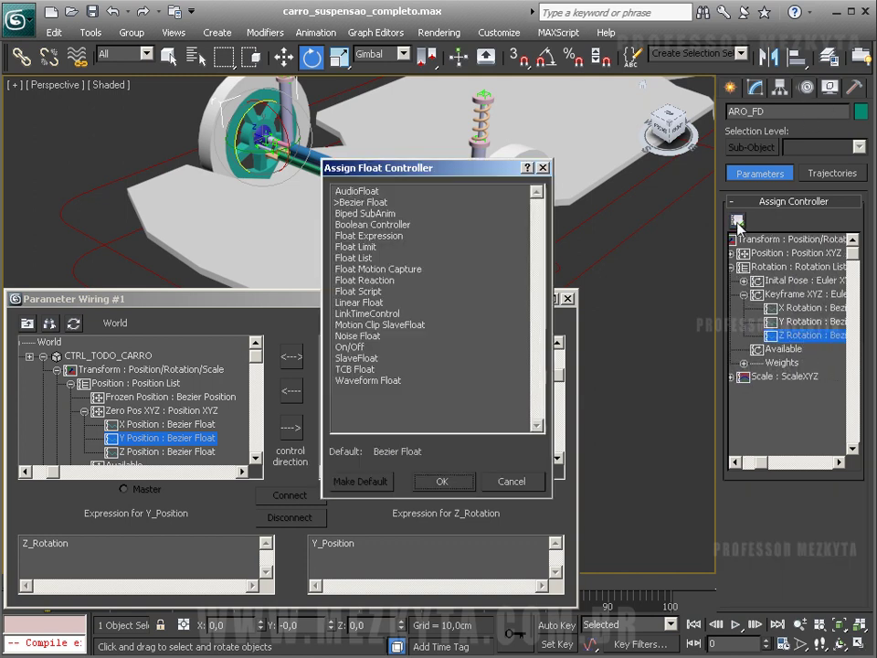
pyautogui.doubleClick(361, 270)
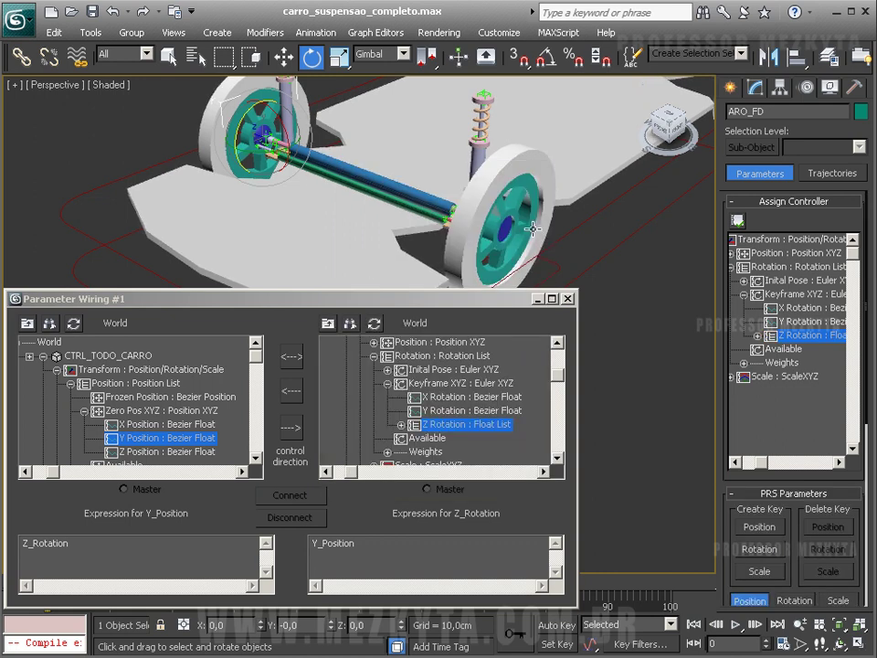
# Select the opposite front wheel rim ARO_FE and assign a Float List controller to its Keyframe XYZ Z Rotation track
pyautogui.click(519, 203)
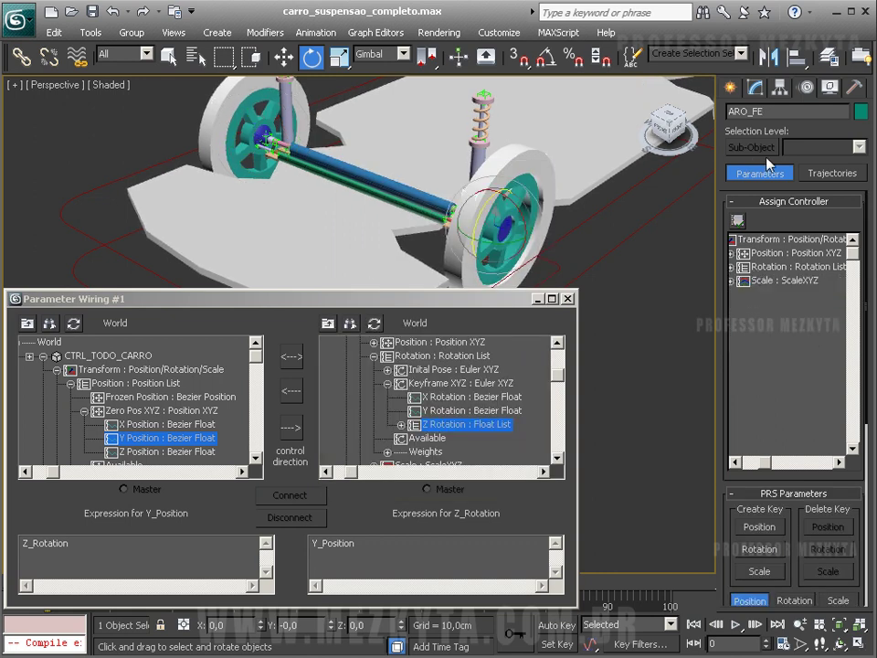
pyautogui.click(650, 318)
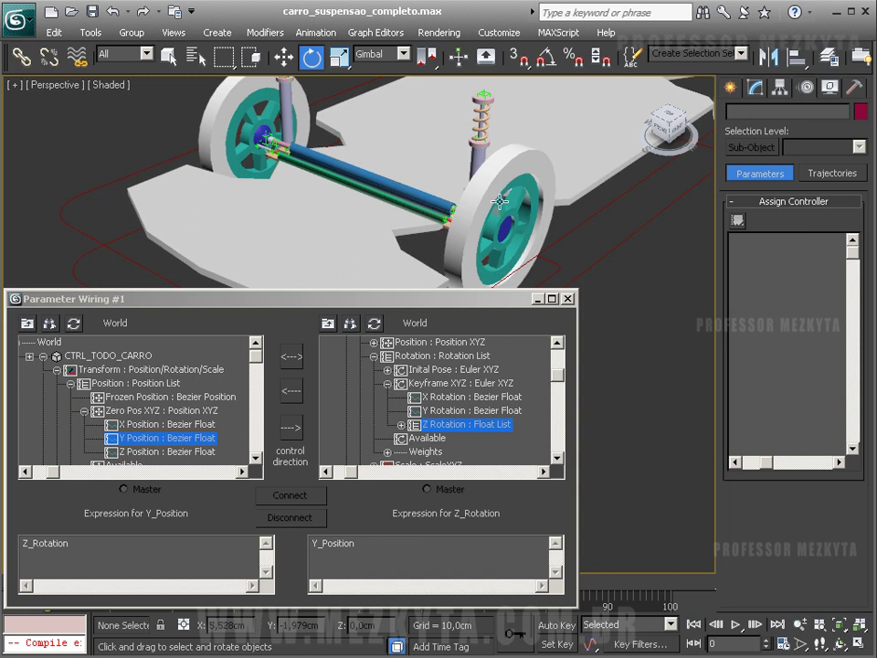
pyautogui.click(169, 57)
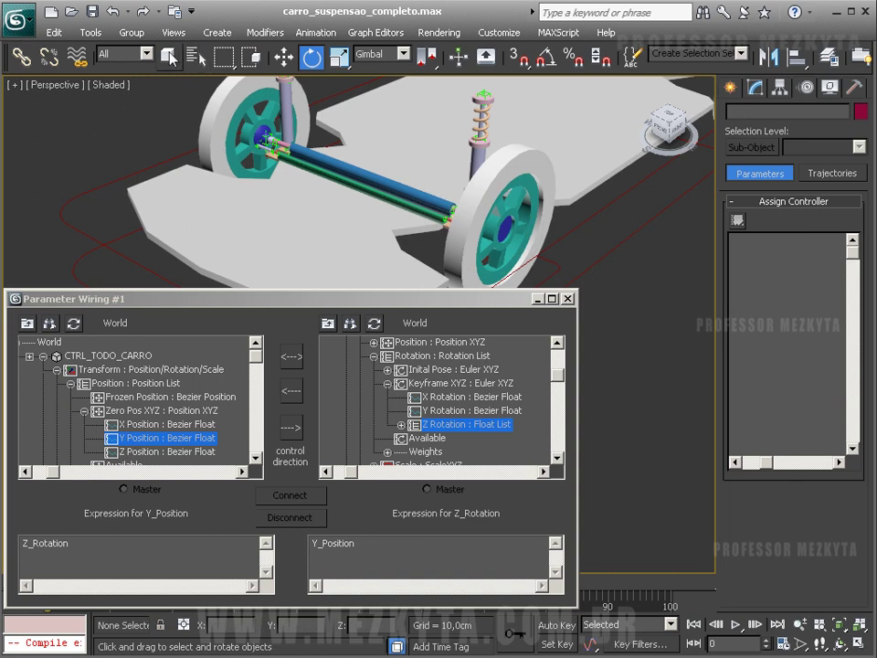
pyautogui.click(539, 224)
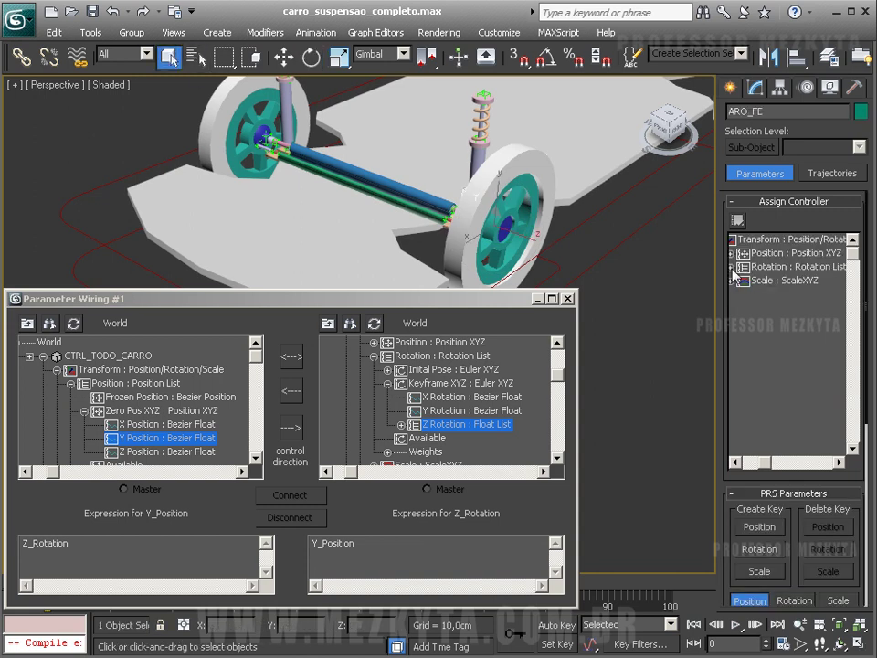
pyautogui.click(732, 267)
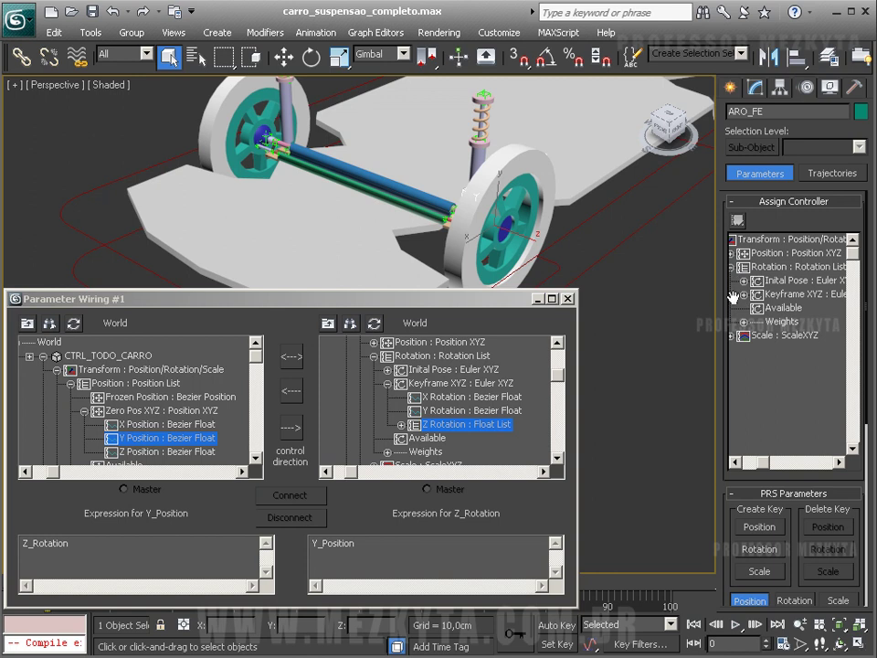
pyautogui.click(744, 295)
pyautogui.click(793, 335)
pyautogui.click(736, 221)
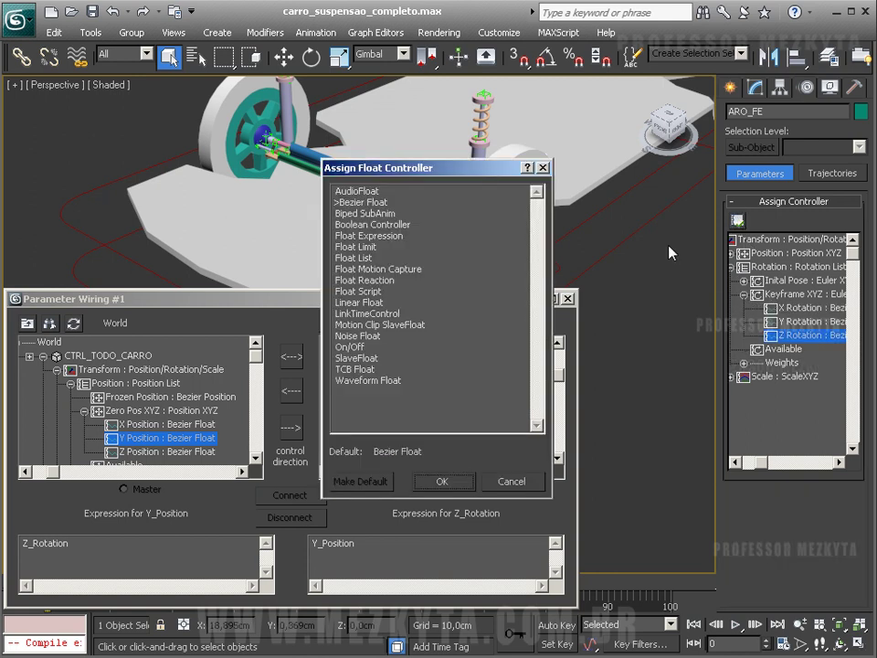
pyautogui.doubleClick(375, 257)
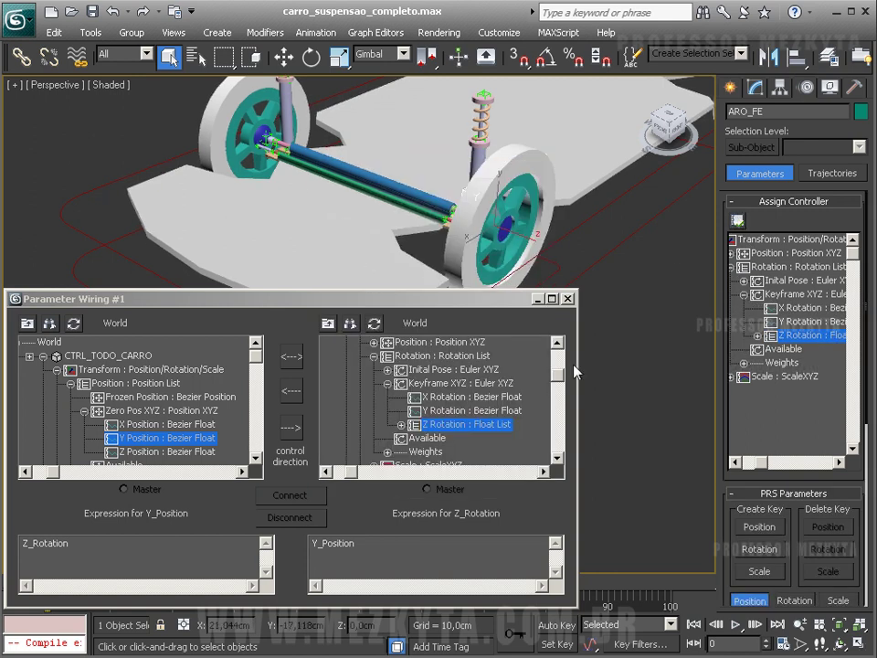
# Wire CTRL_TODO_CARRO's Y Position one-way to the Available slot in ARO_FD's Z Rotation float list
pyautogui.click(201, 88)
pyautogui.click(373, 325)
pyautogui.moveTo(360, 407); pyautogui.dragTo(328, 396)
pyautogui.click(394, 439)
pyautogui.click(451, 451)
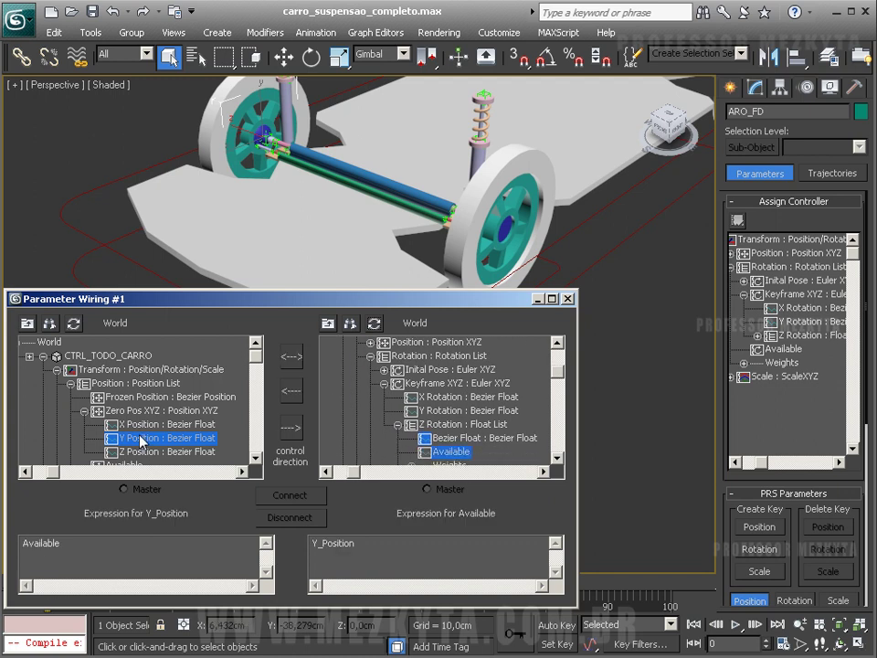
pyautogui.click(290, 428)
pyautogui.click(290, 494)
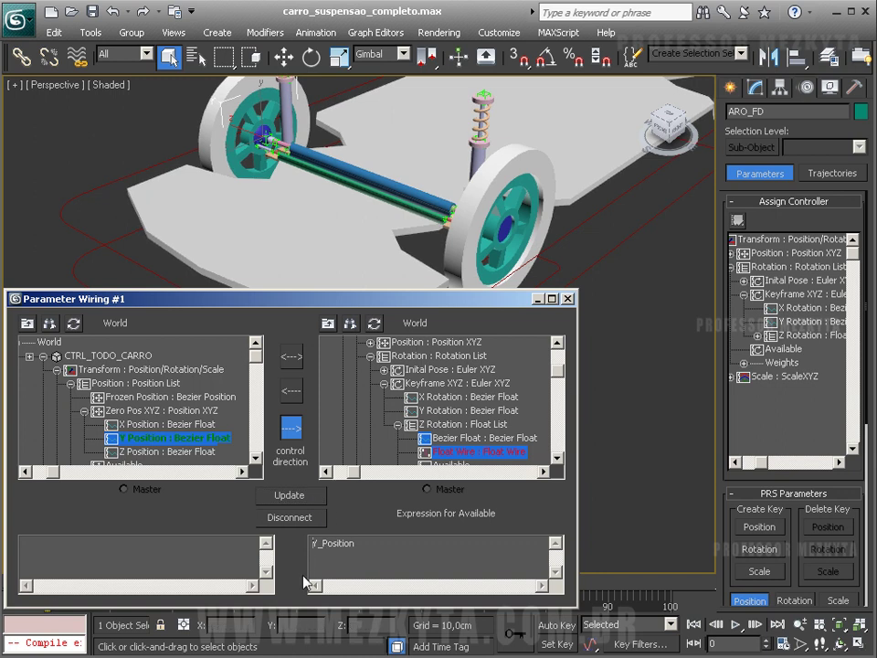
pyautogui.write('GEOMETRIA-RD')
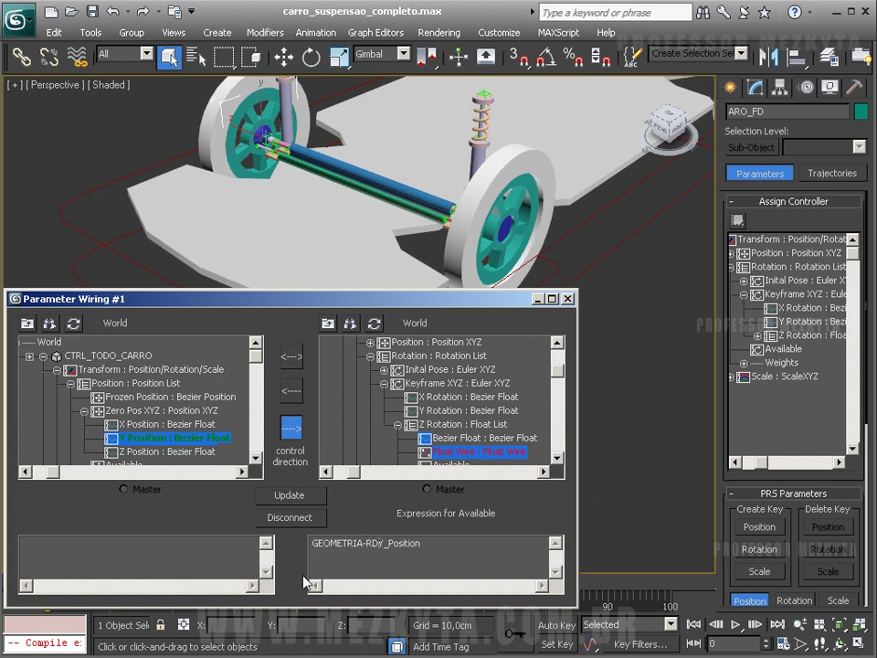
pyautogui.press('BackSpace')
pyautogui.press('BackSpace')
pyautogui.press('BackSpace')
pyautogui.press('BackSpace')
pyautogui.press('BackSpace')
pyautogui.press('BackSpace')
pyautogui.press('BackSpace')
pyautogui.press('BackSpace')
pyautogui.press('BackSpace')
pyautogui.press('BackSpace')
pyautogui.press('BackSpace')
pyautogui.press('BackSpace')
# Set ARO_FD's Z Rotation wire expression to DEGTORAD ( Y_Position ) and update the wiring
pyautogui.write('DEGTORAD')
pyautogui.press('BackSpace')
pyautogui.press('BackSpace')
pyautogui.press('BackSpace')
pyautogui.press('BackSpace')
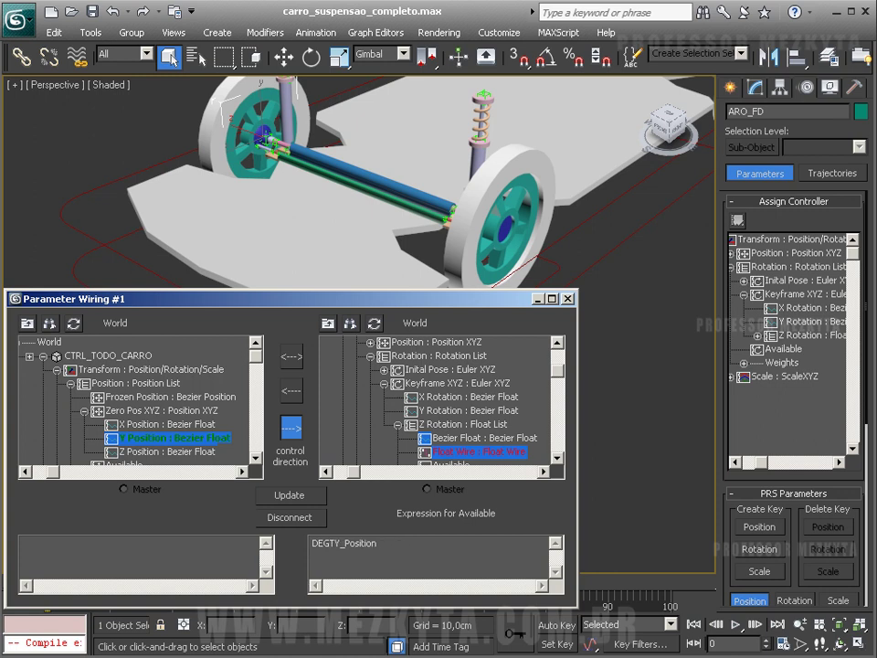
pyautogui.write('ORAD (')
pyautogui.moveTo(371, 543); pyautogui.dragTo(311, 542)
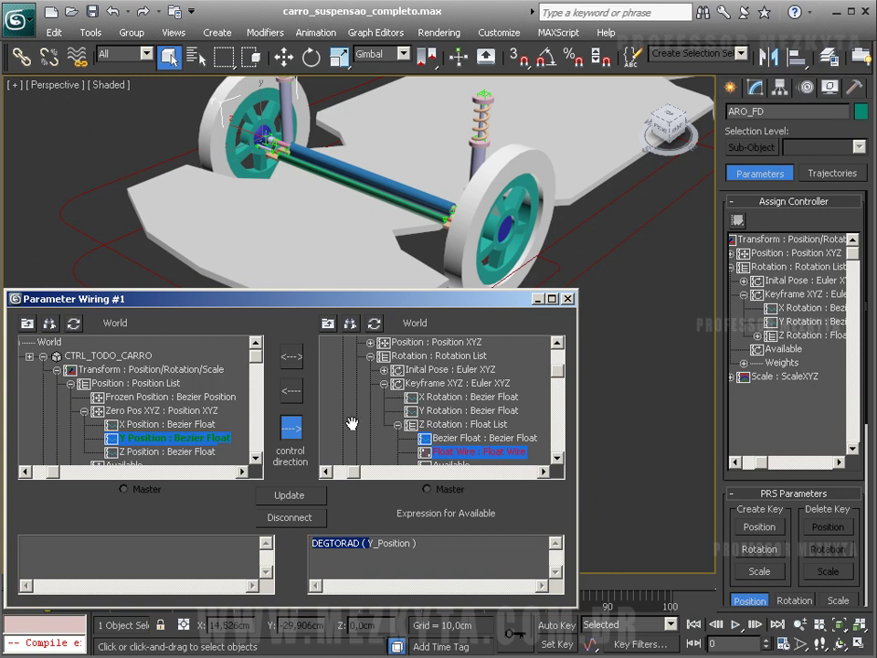
pyautogui.click(304, 499)
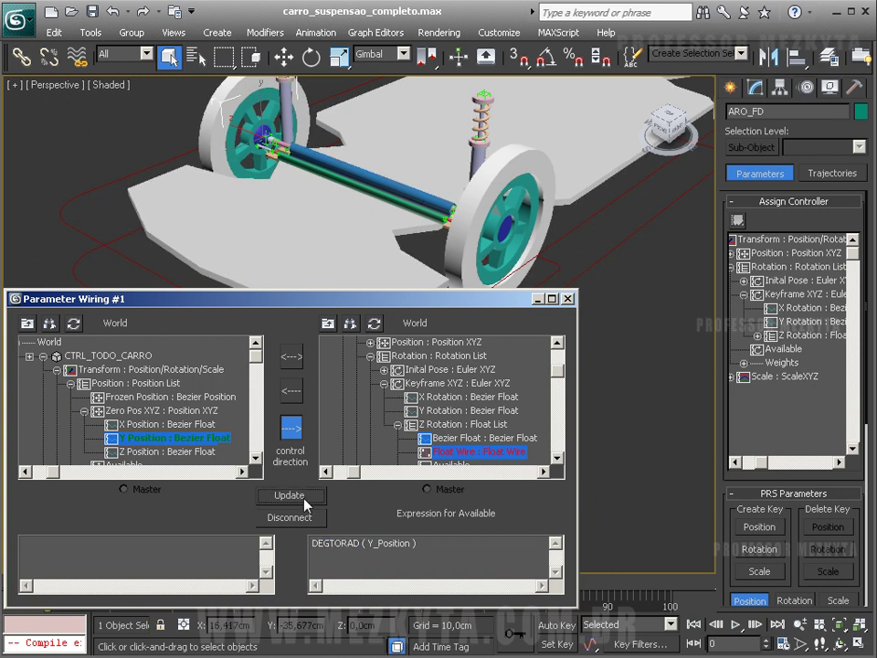
# Close the wiring dialog, select CTRL_TODO_CARRO and test-move it along its Y axis to check the wheel's rolling
pyautogui.moveTo(389, 259); pyautogui.dragTo(387, 240, button='middle')
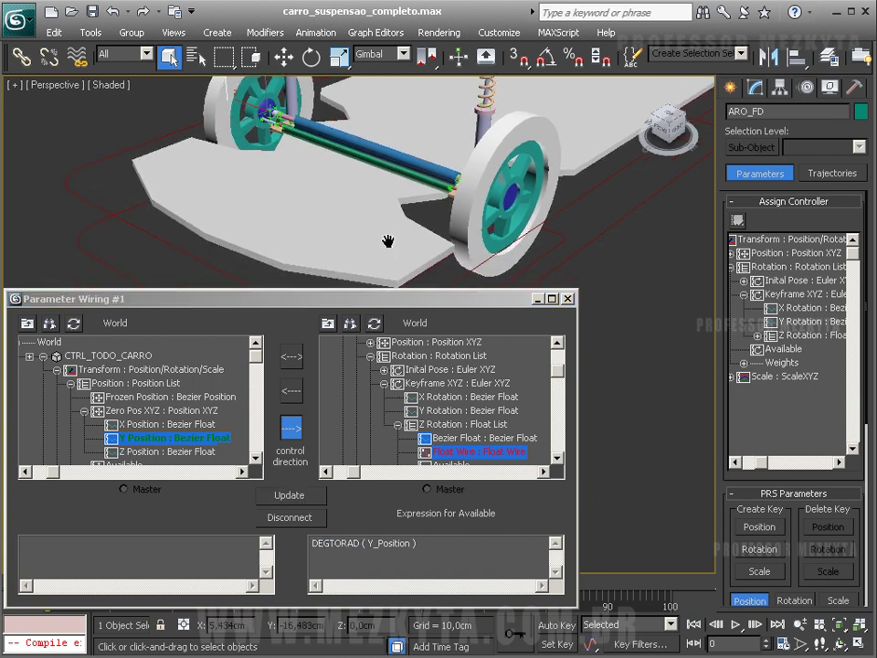
pyautogui.click(568, 297)
pyautogui.click(209, 327)
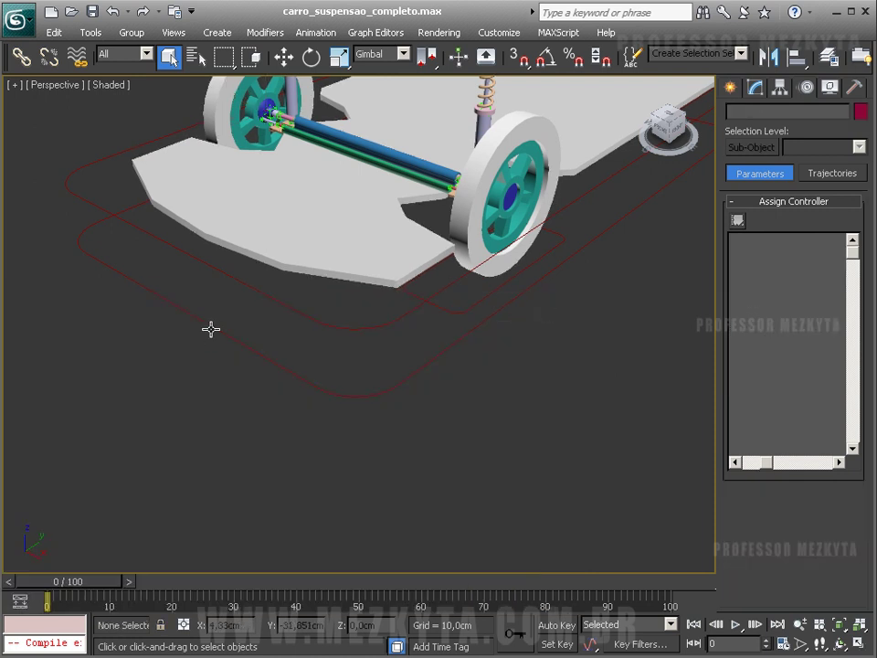
pyautogui.click(248, 324)
pyautogui.press('w')
pyautogui.scroll(-3, 385, 219)
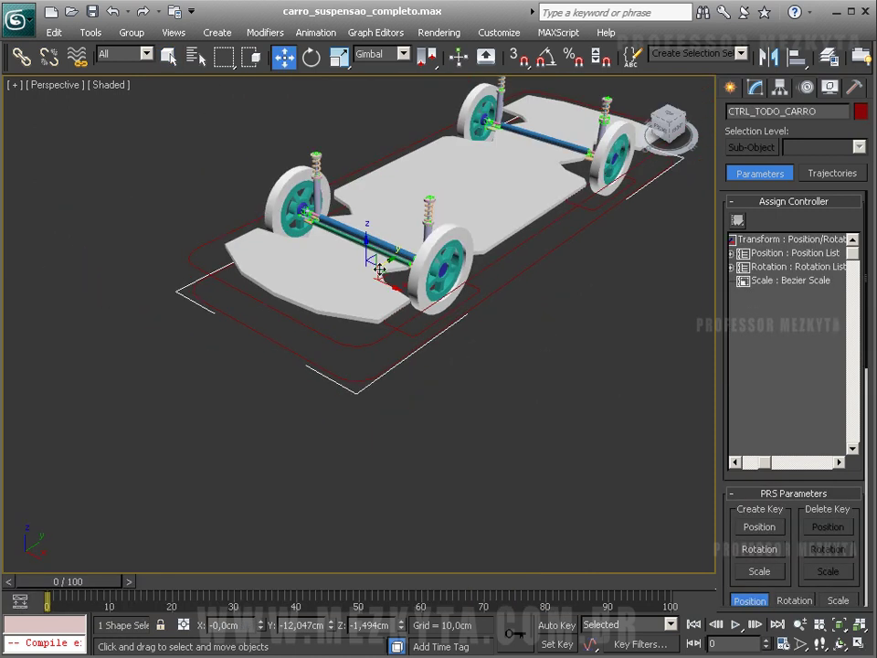
pyautogui.moveTo(387, 260)
pyautogui.mouseDown()
pyautogui.moveTo(352, 247)
pyautogui.moveTo(241, 327)
pyautogui.moveTo(352, 256)
pyautogui.moveTo(393, 248)
pyautogui.mouseUp()
# Reopen the wire parameters and update ARO_FD's expression to DEGTORAD ( Y_Position )*10
pyautogui.click(91, 656)
pyautogui.click(450, 555)
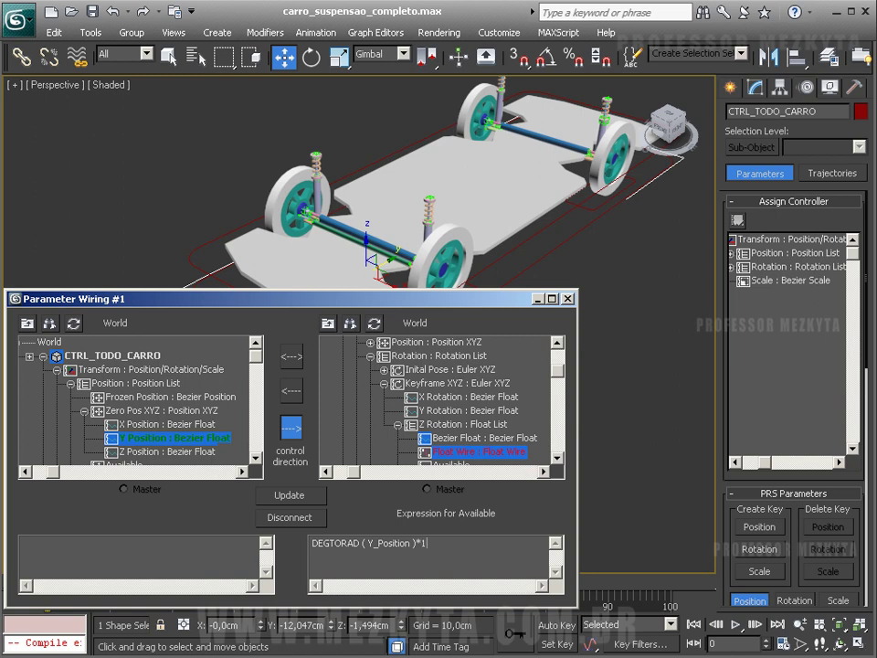
pyautogui.click(291, 502)
# Select front rim ARO_FE, load it as the wiring target and expand its Keyframe XYZ Z Rotation float list
pyautogui.moveTo(381, 242); pyautogui.dragTo(293, 280)
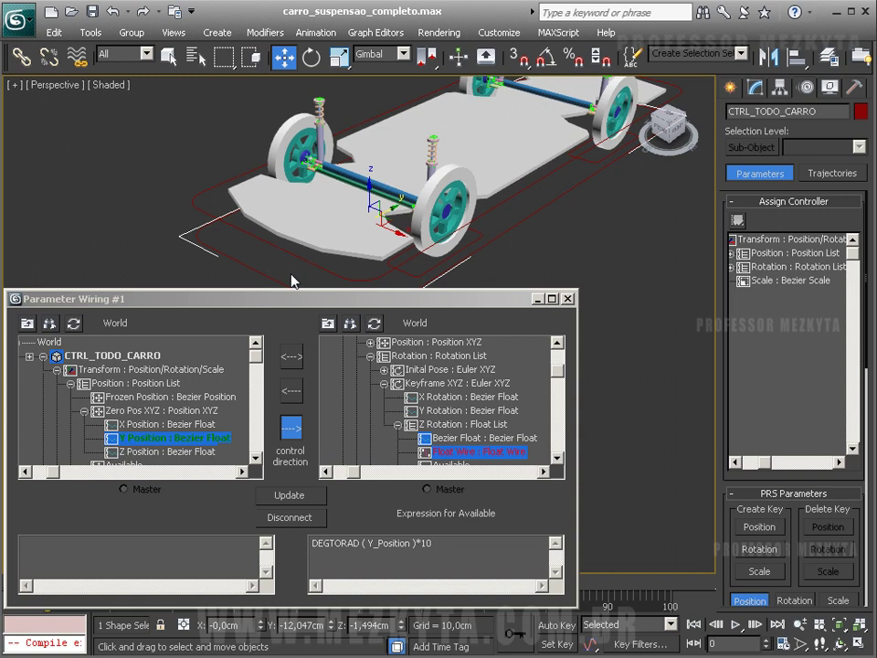
pyautogui.click(188, 262)
pyautogui.click(195, 235)
pyautogui.click(454, 199)
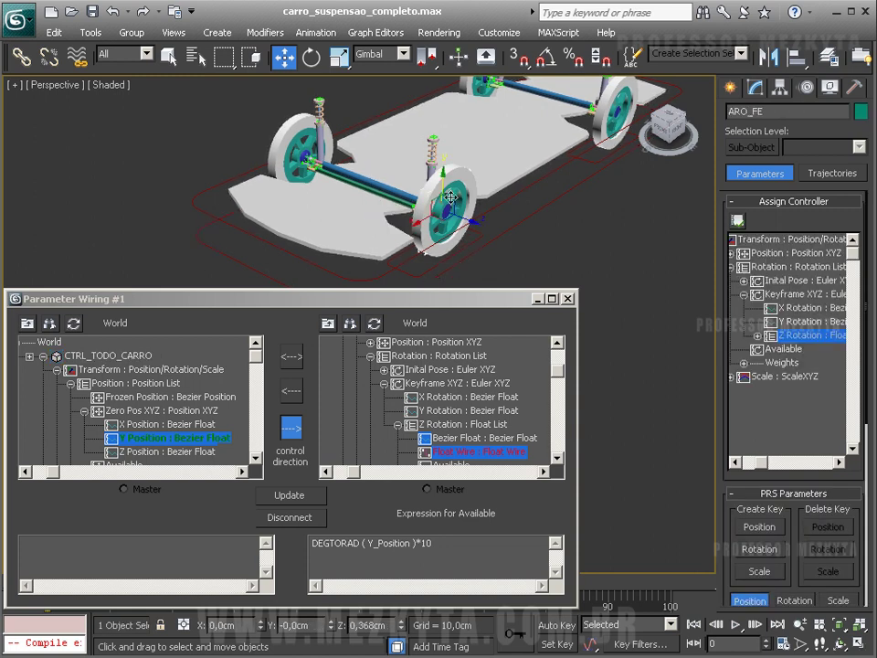
pyautogui.click(168, 57)
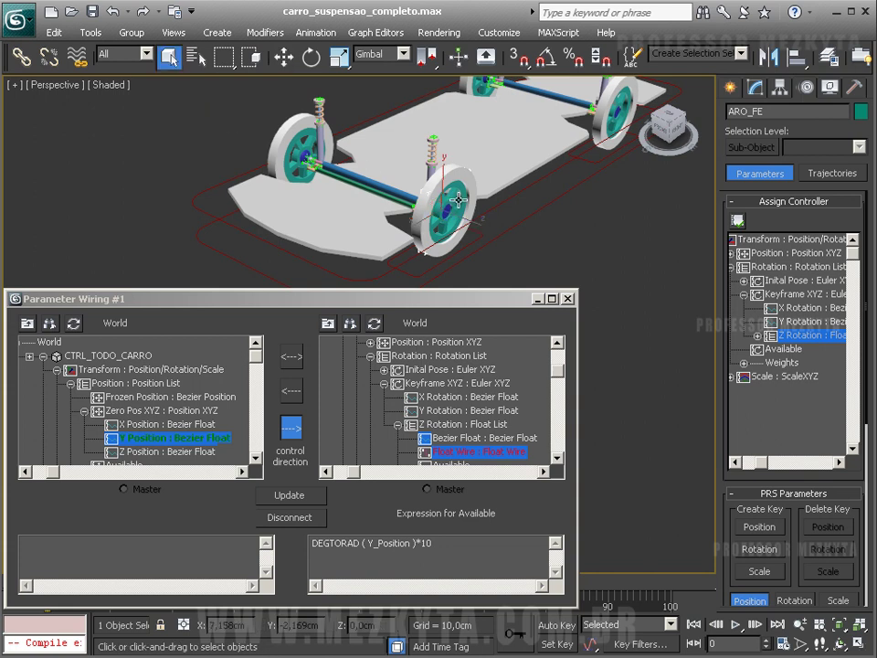
pyautogui.click(374, 322)
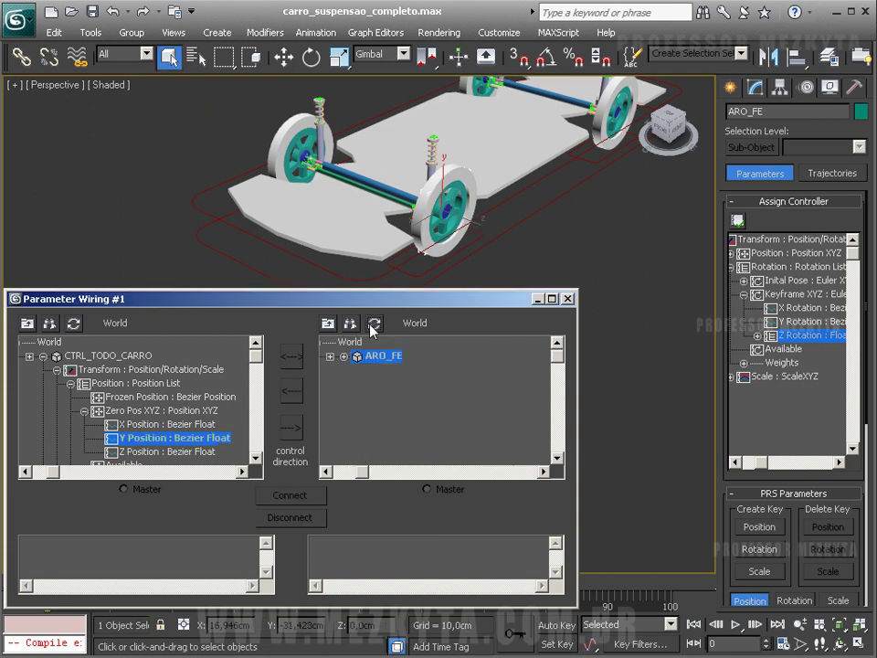
pyautogui.click(343, 355)
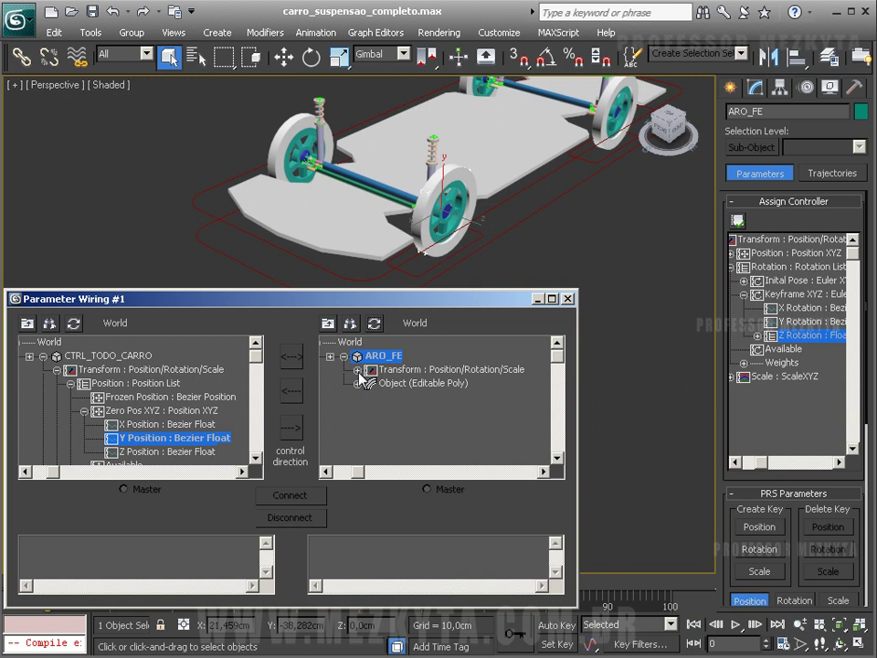
pyautogui.click(357, 369)
pyautogui.click(370, 396)
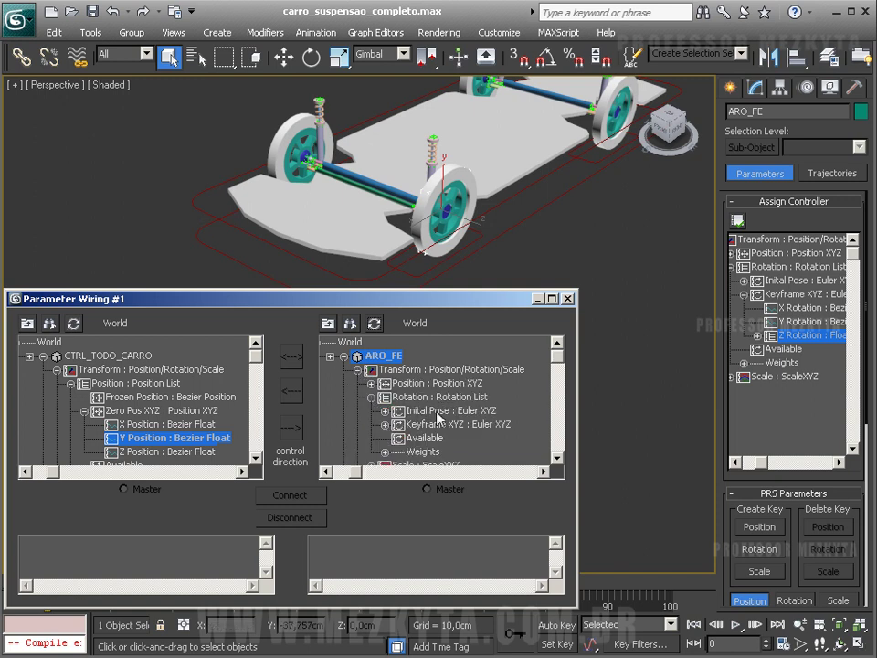
pyautogui.click(384, 424)
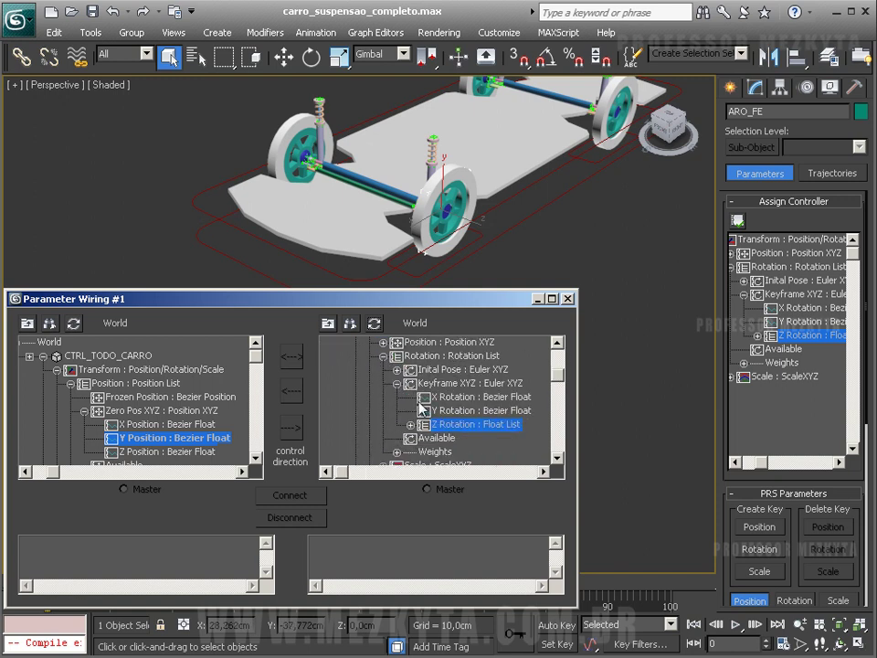
pyautogui.click(410, 425)
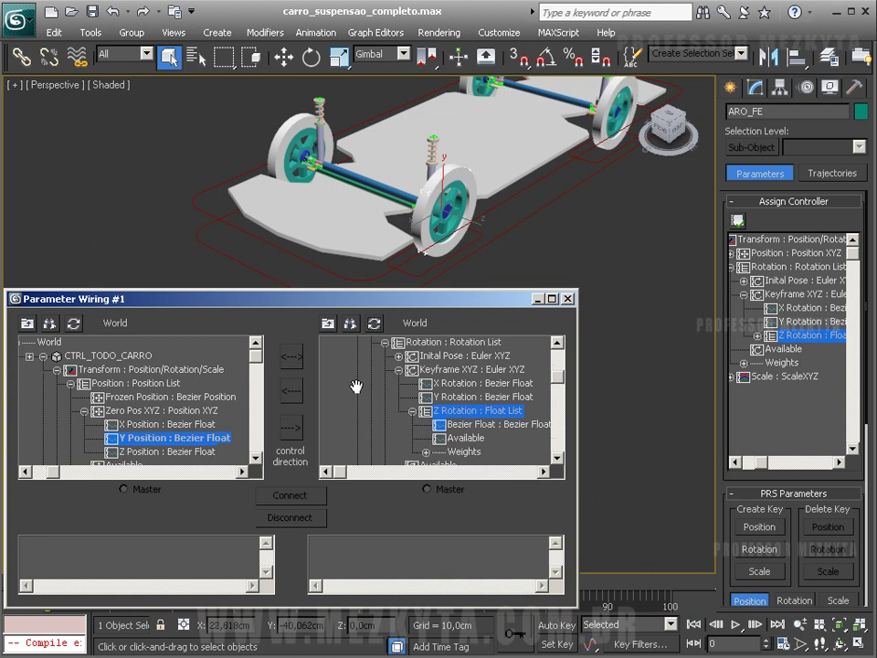
# Wire CTRL_TODO_CARRO's Y Position one-way to the Available slot of ARO_FE's Z Rotation list with expression DEGTORAD ( Y_Position )*10
pyautogui.click(459, 438)
pyautogui.click(289, 427)
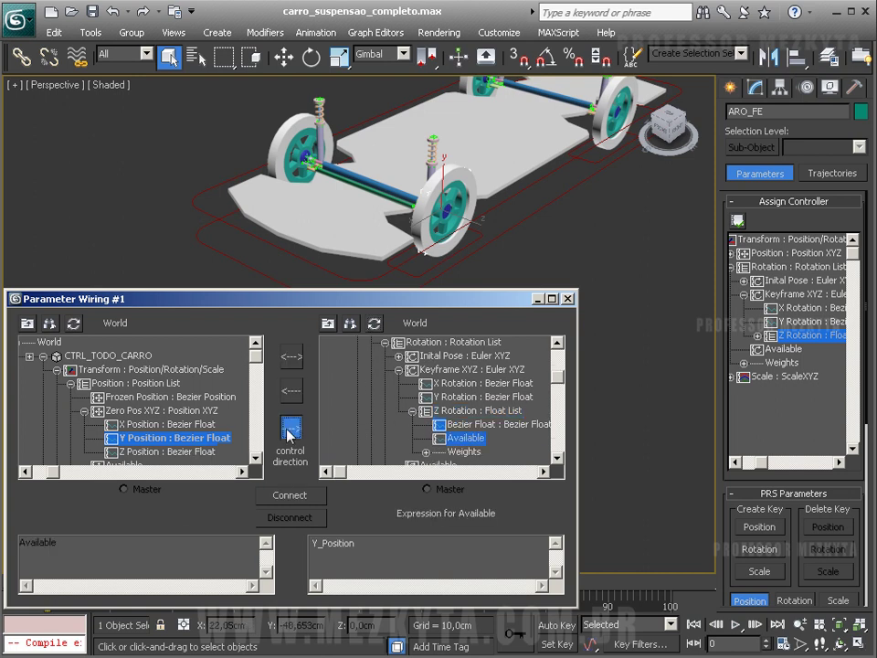
pyautogui.click(317, 495)
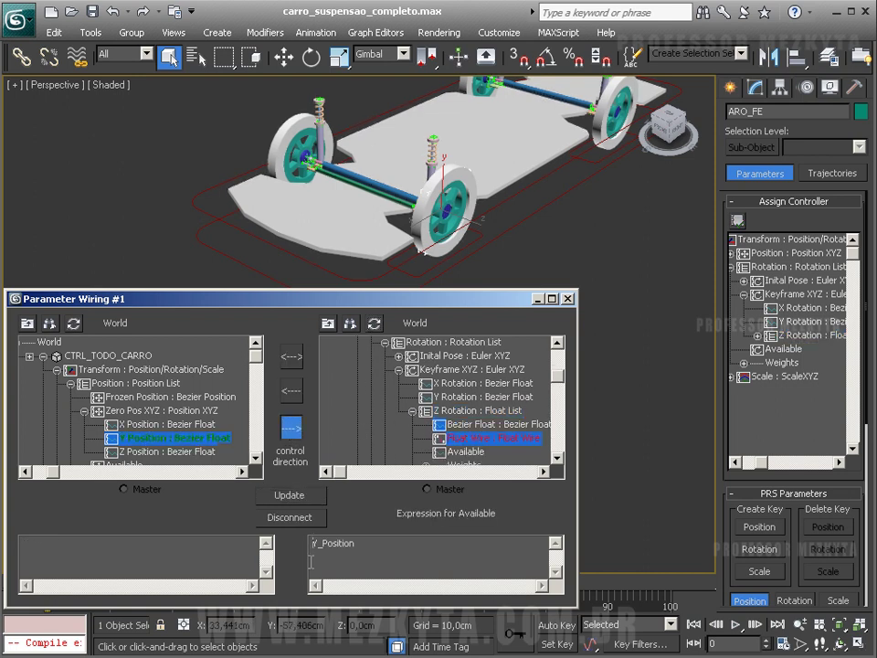
pyautogui.write('DEGTORAD (')
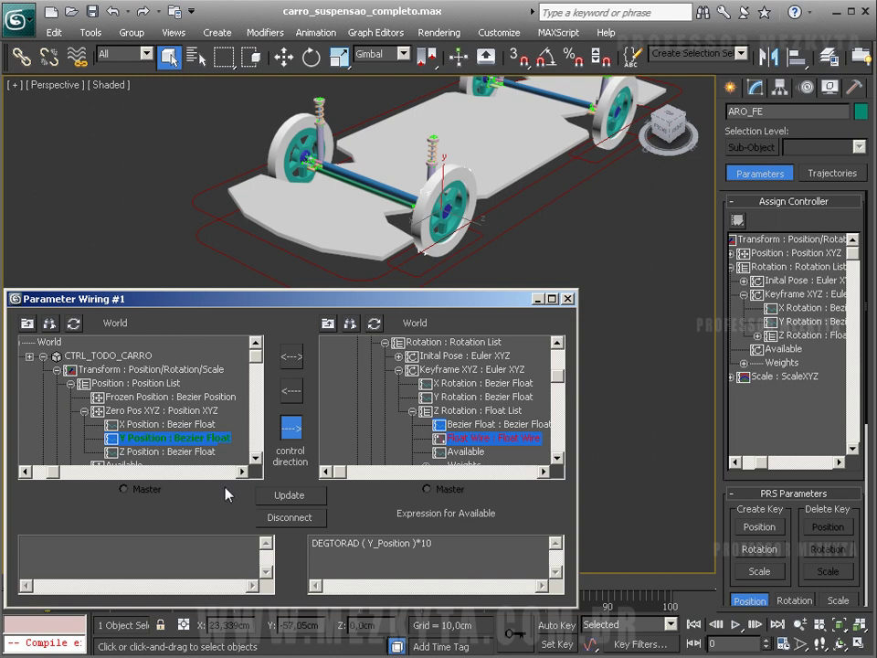
pyautogui.click(283, 498)
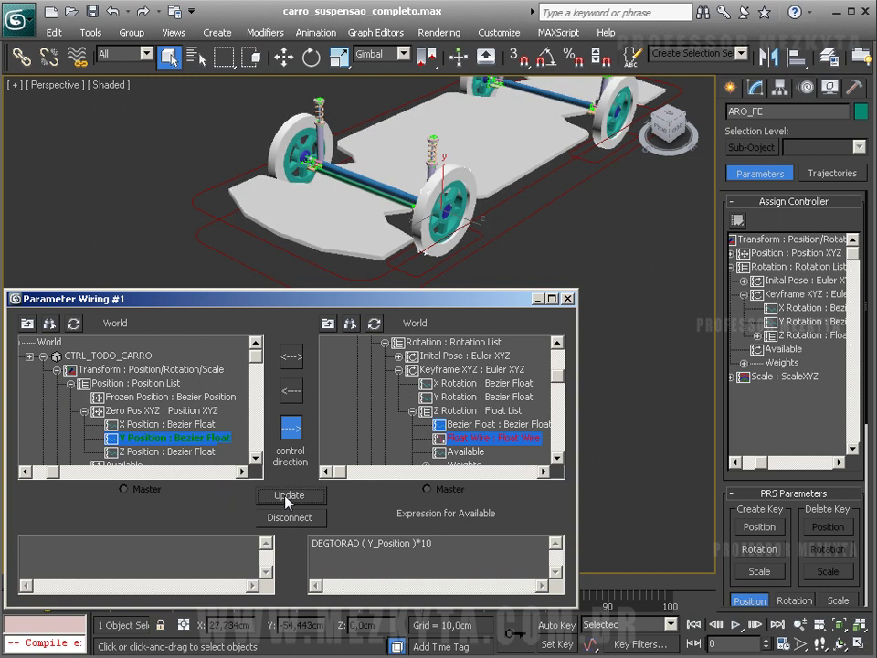
# Test-move the car control along its Y axis to check that both front wheels roll
pyautogui.click(259, 270)
pyautogui.press('w')
pyautogui.moveTo(393, 208); pyautogui.dragTo(540, 186)
# Select rear rim ARO_TD and assign a Float List controller to its Keyframe XYZ Z Rotation track
pyautogui.keyDown('alt'); pyautogui.moveTo(539, 186); pyautogui.dragTo(274, 151, button='middle'); pyautogui.keyUp('alt')
pyautogui.click(345, 208)
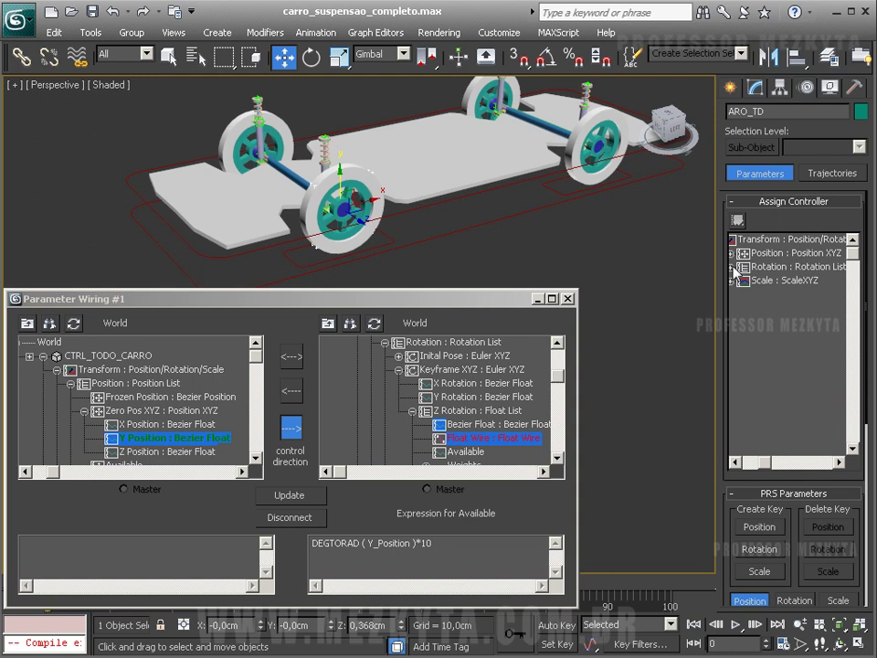
pyautogui.click(732, 267)
pyautogui.click(744, 294)
pyautogui.click(793, 335)
pyautogui.click(737, 221)
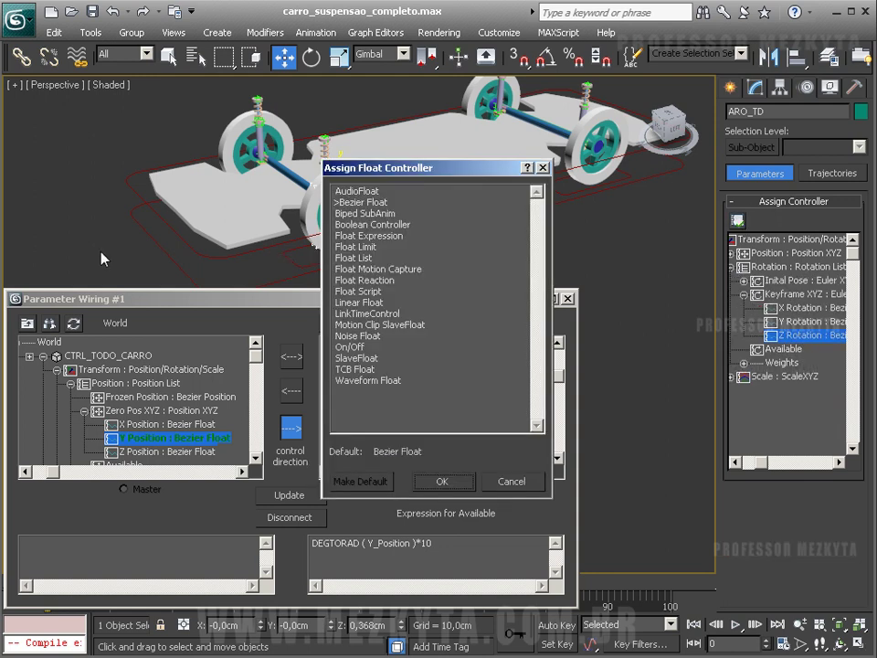
pyautogui.doubleClick(365, 258)
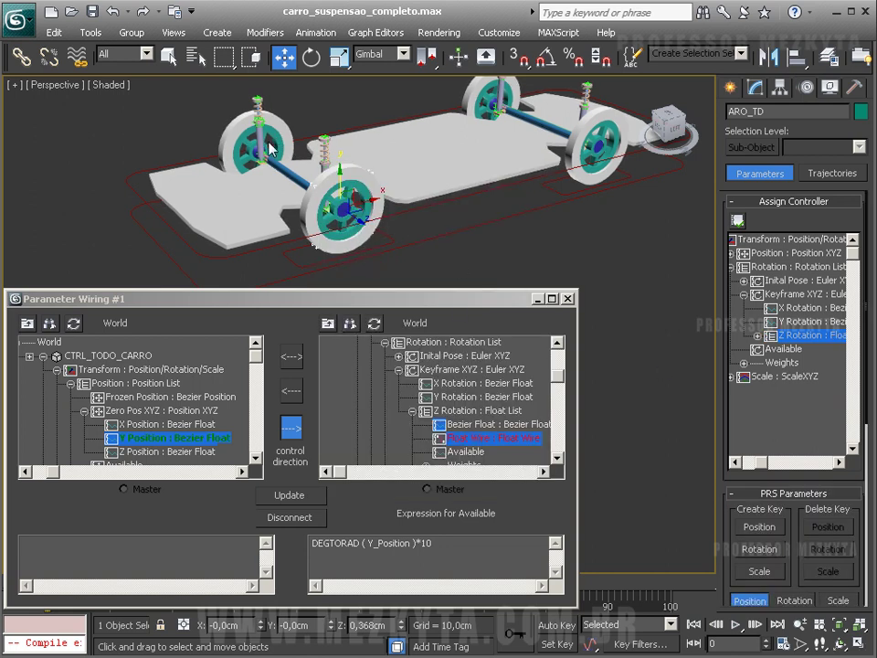
# Select the opposite rear rim ARO_TE and assign a Float List controller to its Keyframe XYZ Z Rotation track
pyautogui.hotkey('ctrl', 'd')
pyautogui.press('q')
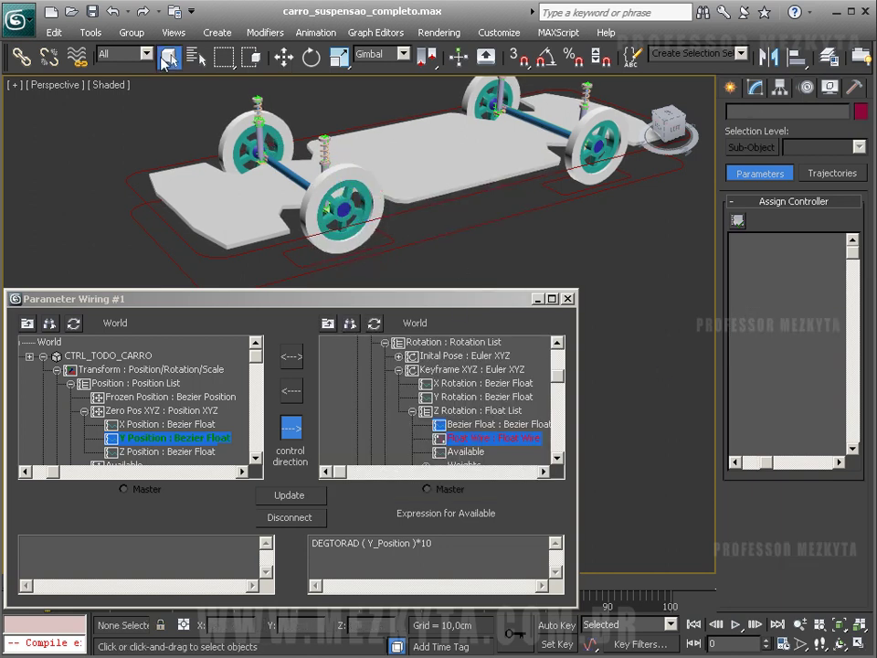
pyautogui.click(297, 165)
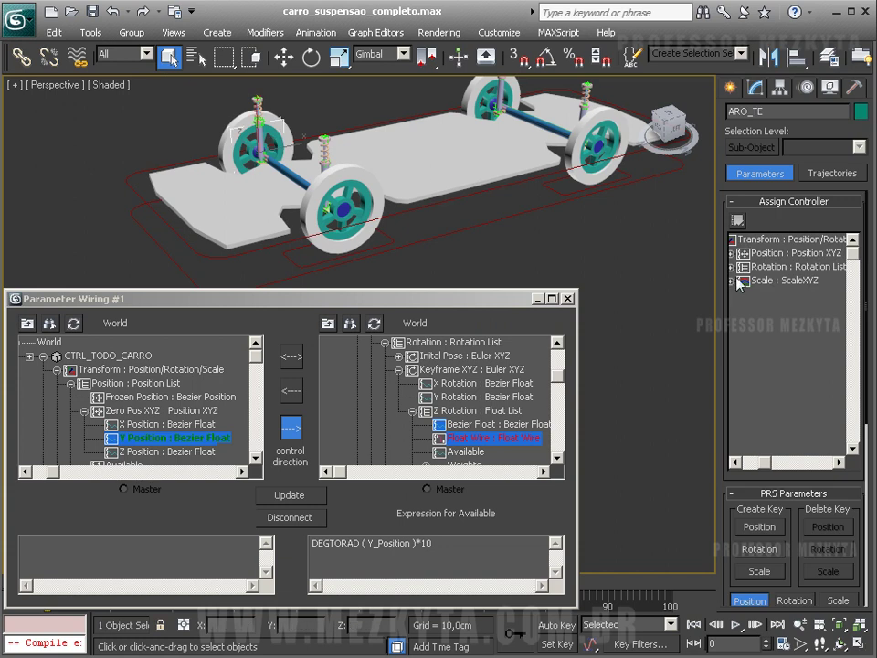
pyautogui.click(732, 267)
pyautogui.click(744, 294)
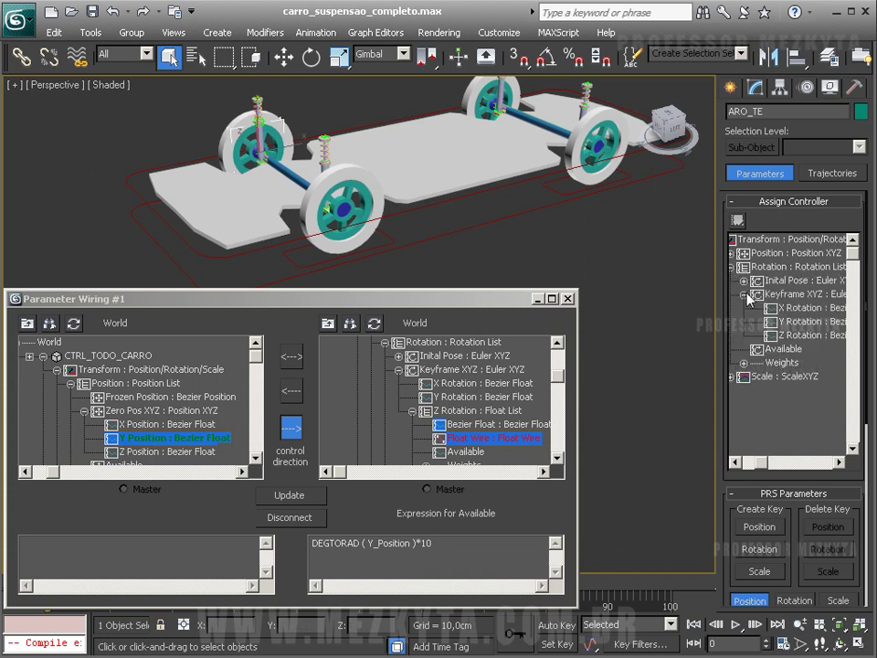
pyautogui.click(795, 335)
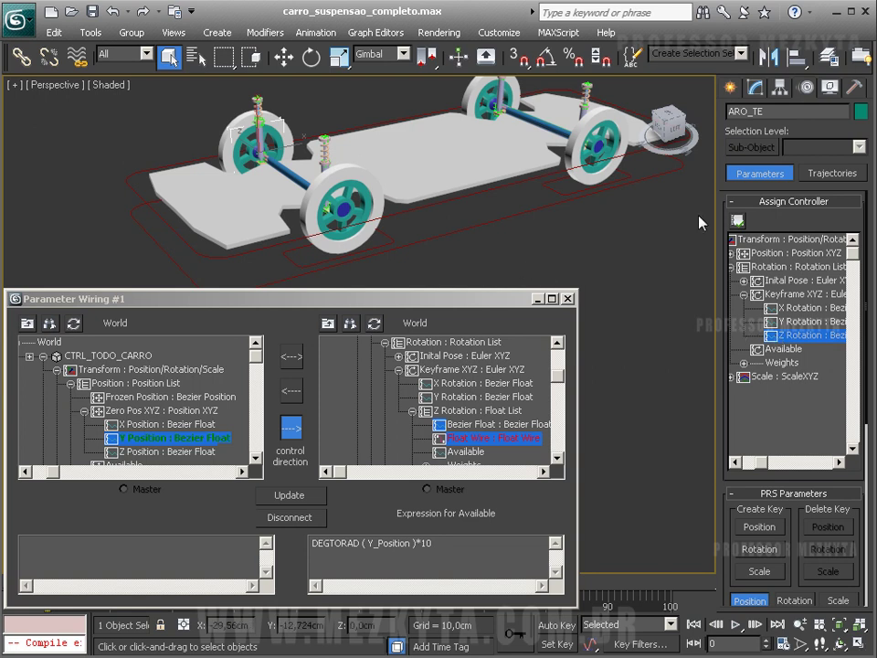
pyautogui.click(738, 222)
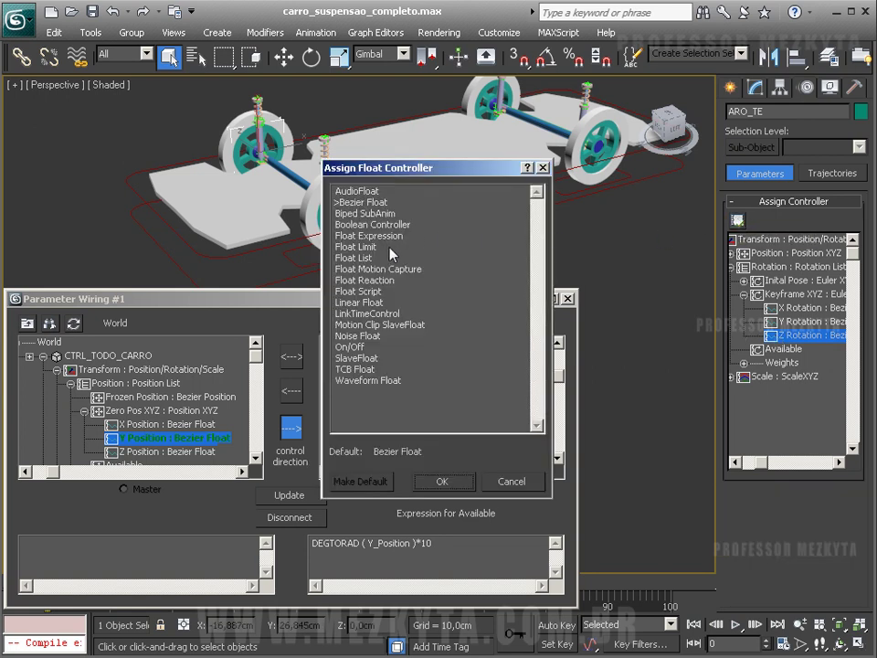
pyautogui.doubleClick(370, 260)
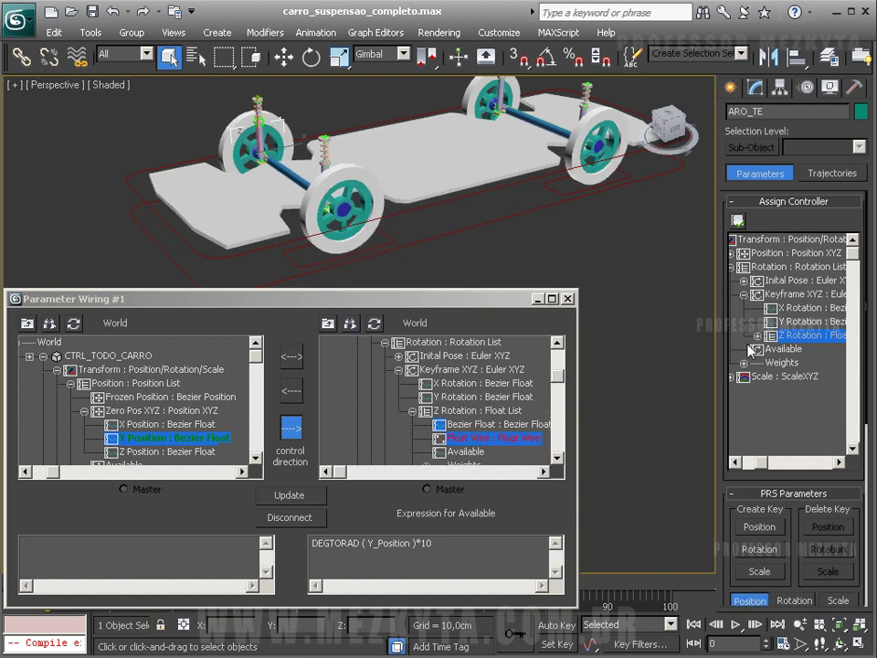
# Select rear rim ARO_TD, load it as the wiring target and expand its Keyframe XYZ Z Rotation float list
pyautogui.click(348, 193)
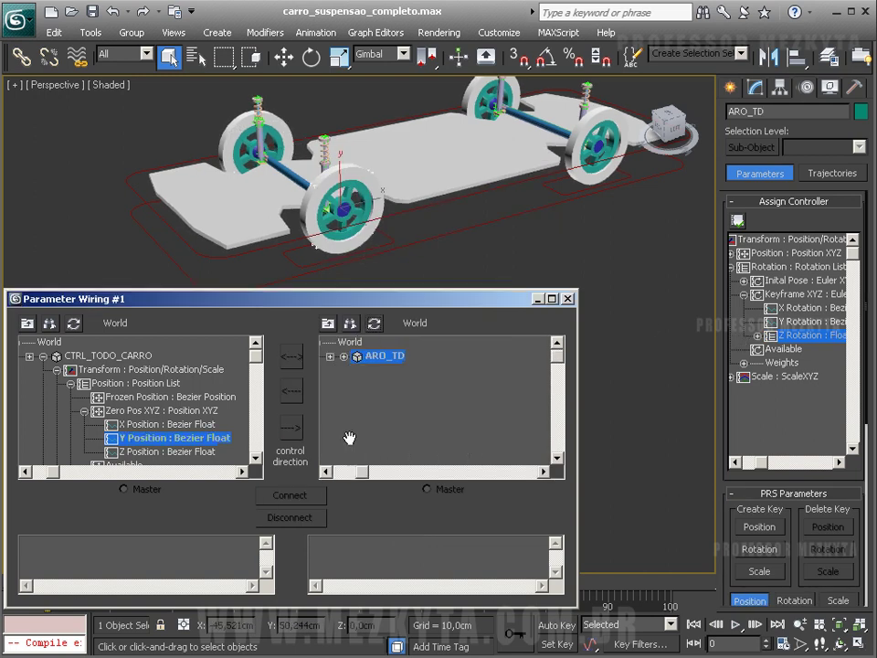
pyautogui.click(344, 357)
pyautogui.click(357, 369)
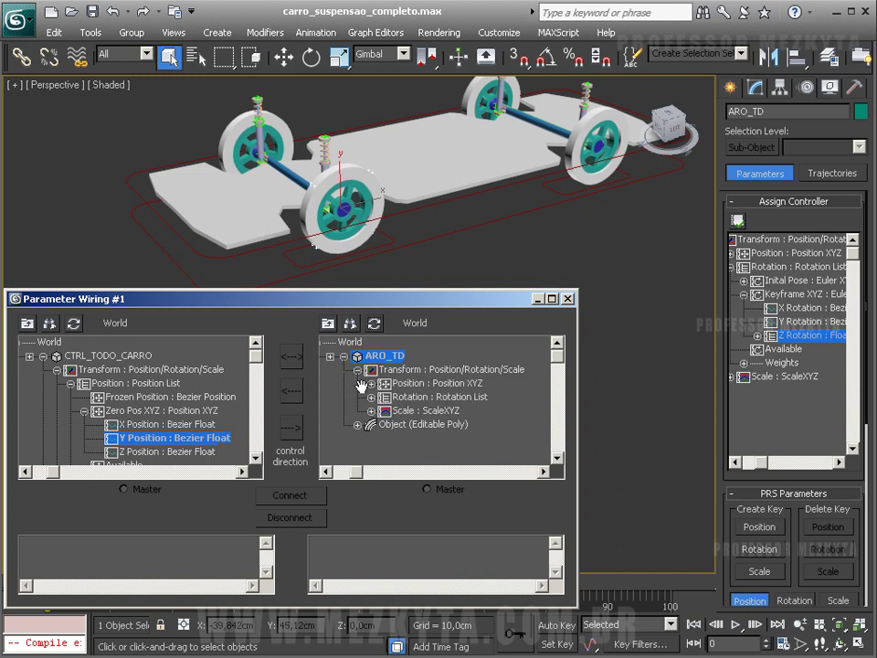
pyautogui.click(371, 396)
pyautogui.click(384, 424)
pyautogui.scroll(-1, 343, 424)
pyautogui.click(416, 410)
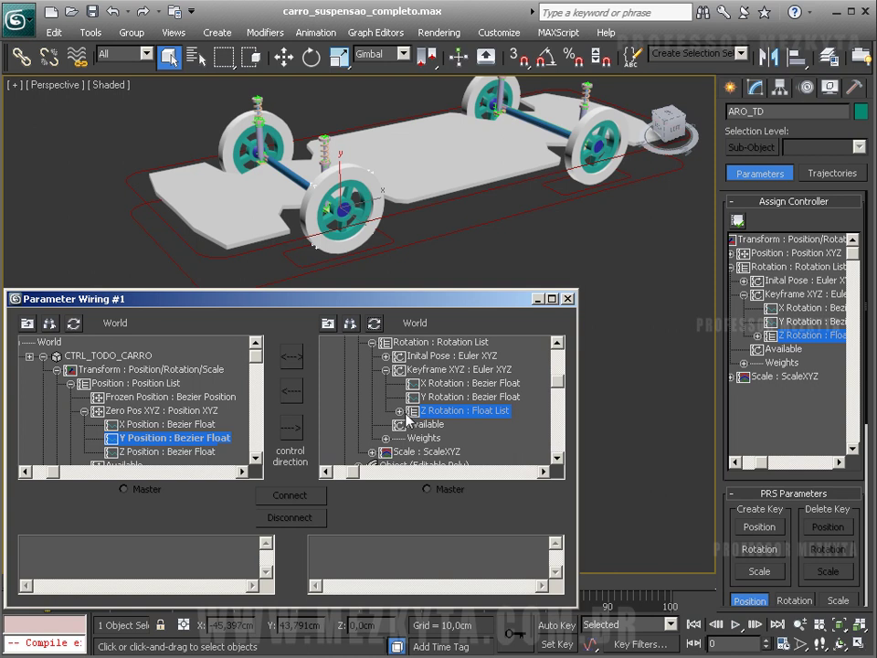
pyautogui.click(399, 410)
# Wire CTRL_TODO_CARRO's Y Position one-way to ARO_TD's available Z Rotation float slot with the expression DEGTORAD ( Y_Position ) * 10
pyautogui.click(454, 439)
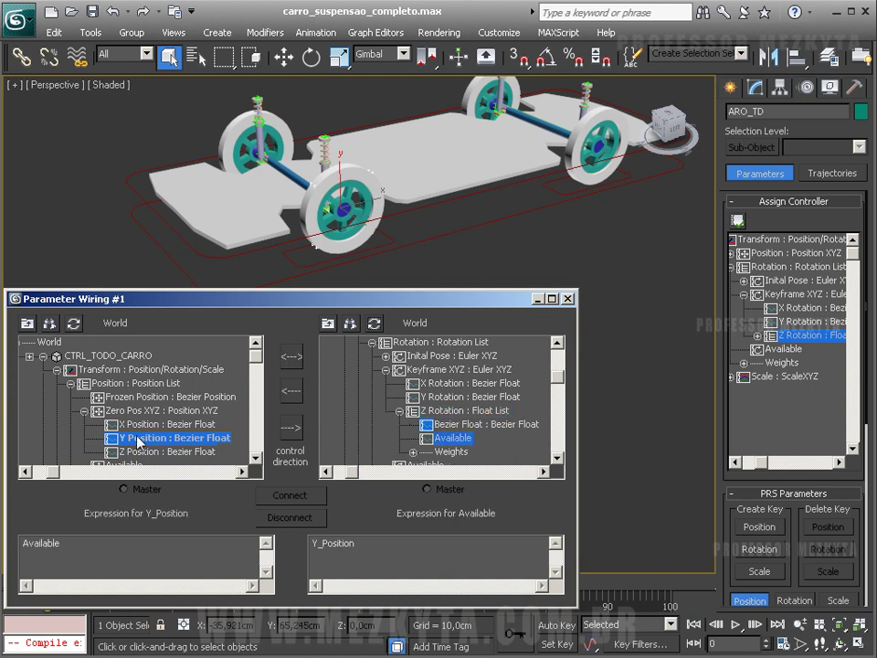
pyautogui.click(291, 429)
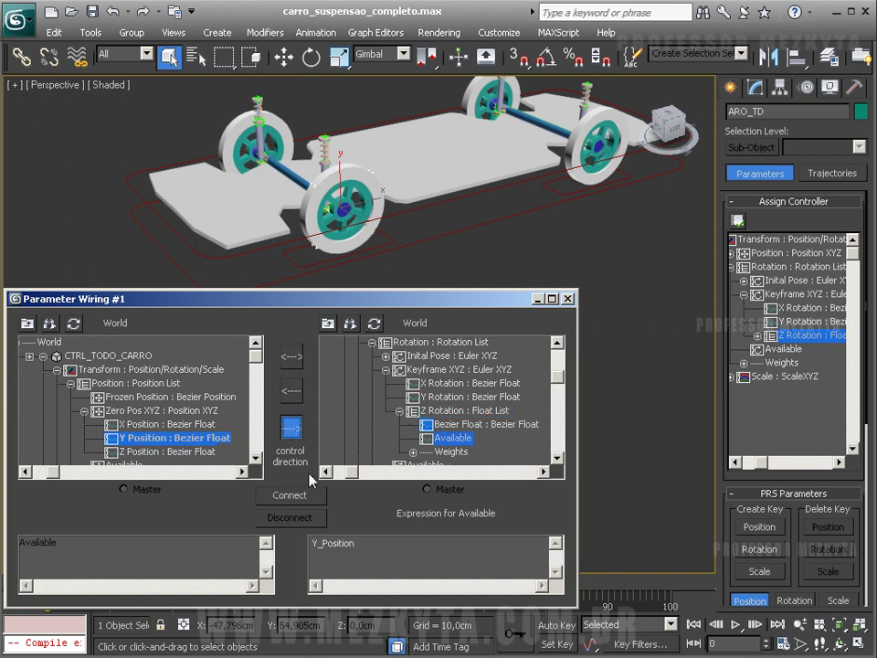
pyautogui.click(289, 496)
pyautogui.click(369, 543)
pyautogui.press('Home')
pyautogui.write('DEGTORAD (')
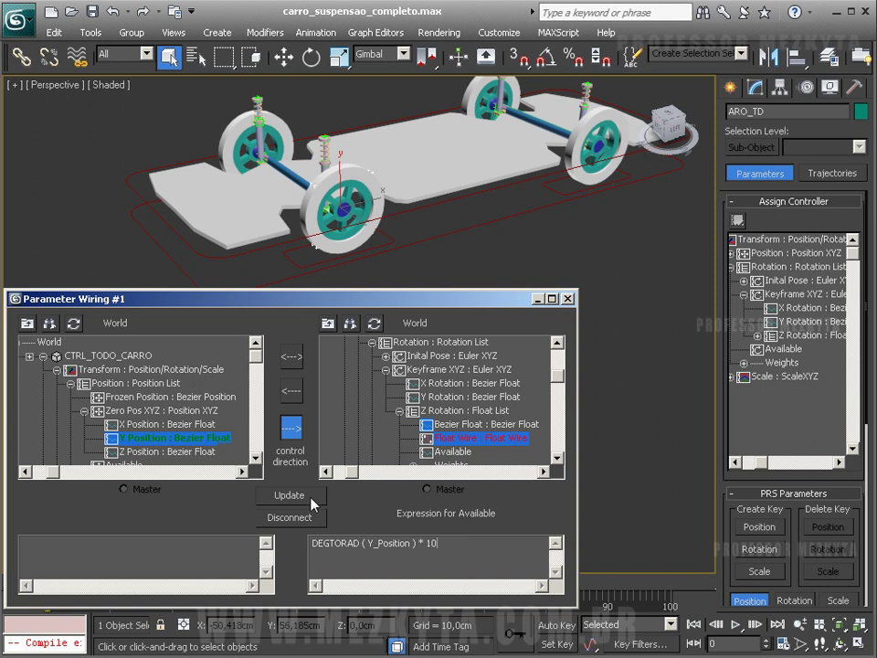
# Select CTRL_TODO_CARRO and test-move it along its Y axis to check how rear rim ARO_TD rolls
pyautogui.click(453, 230)
pyautogui.press('w')
pyautogui.moveTo(508, 163); pyautogui.dragTo(439, 293)
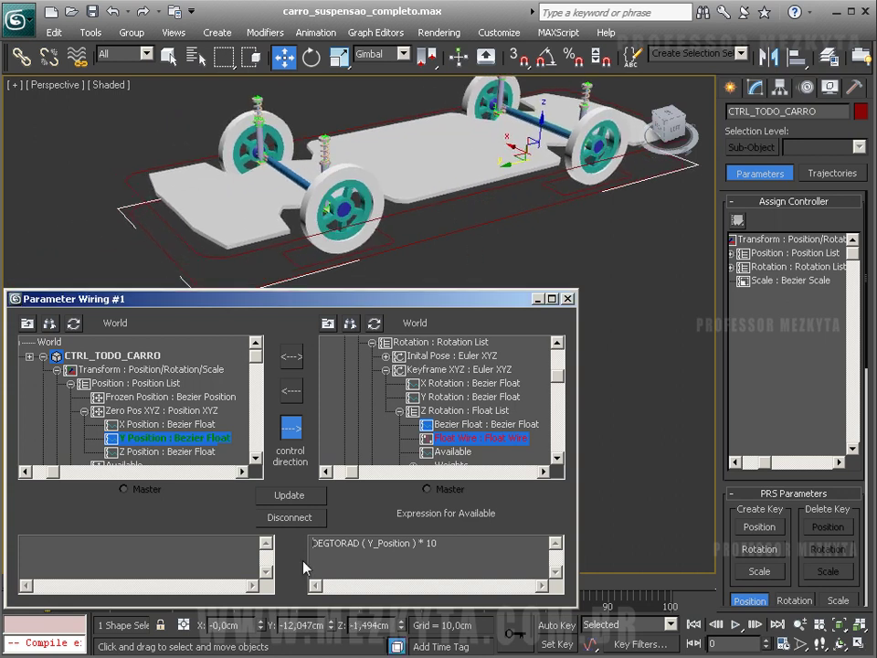
# Try the negated expression -DEGTORAD ( Y_Position ) * 10 with a test move, undo the move and restore the positive expression
pyautogui.click(293, 498)
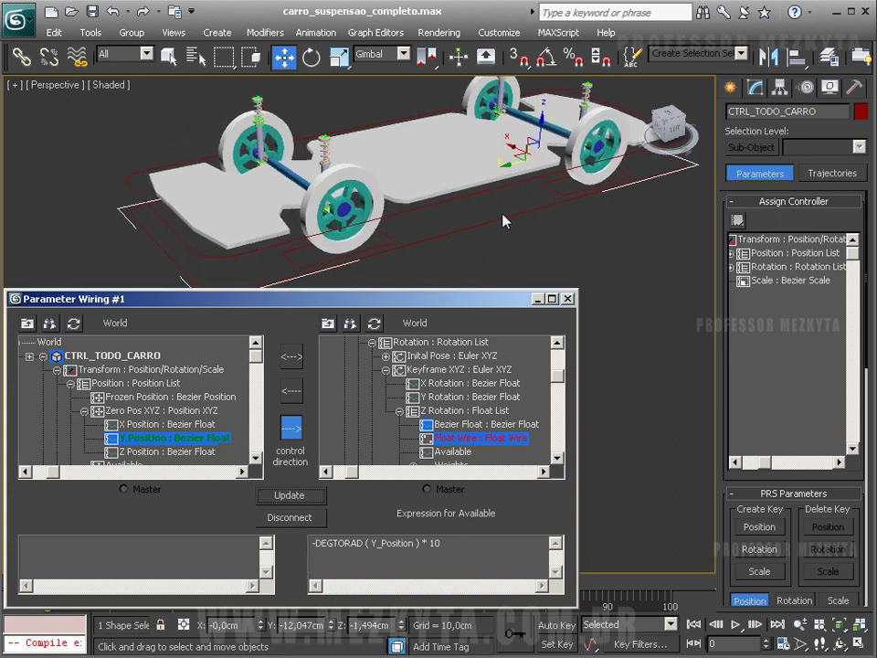
pyautogui.moveTo(503, 170); pyautogui.dragTo(456, 174)
pyautogui.hotkey('ctrl', 'z')
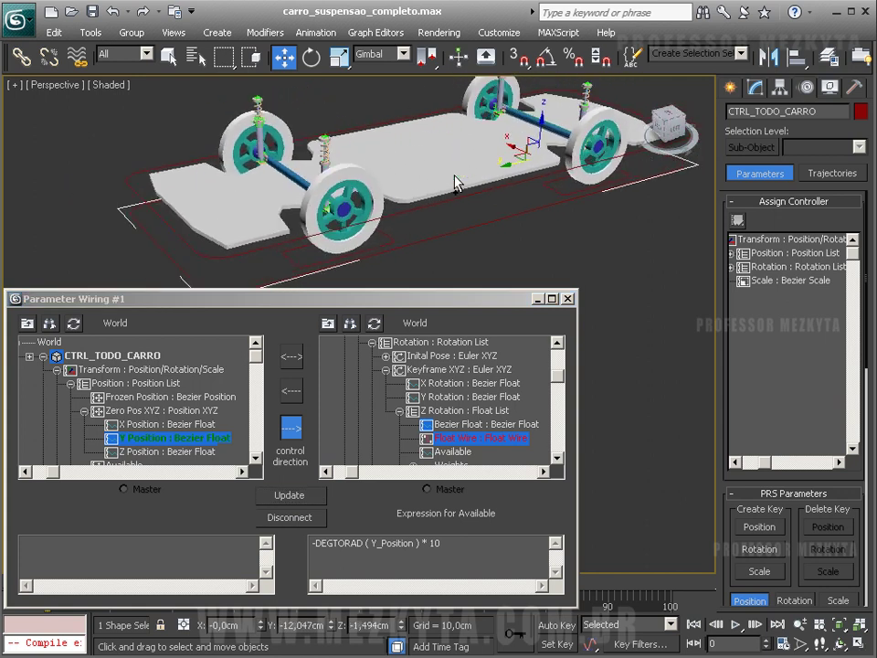
pyautogui.hotkey('ctrl', 'z')
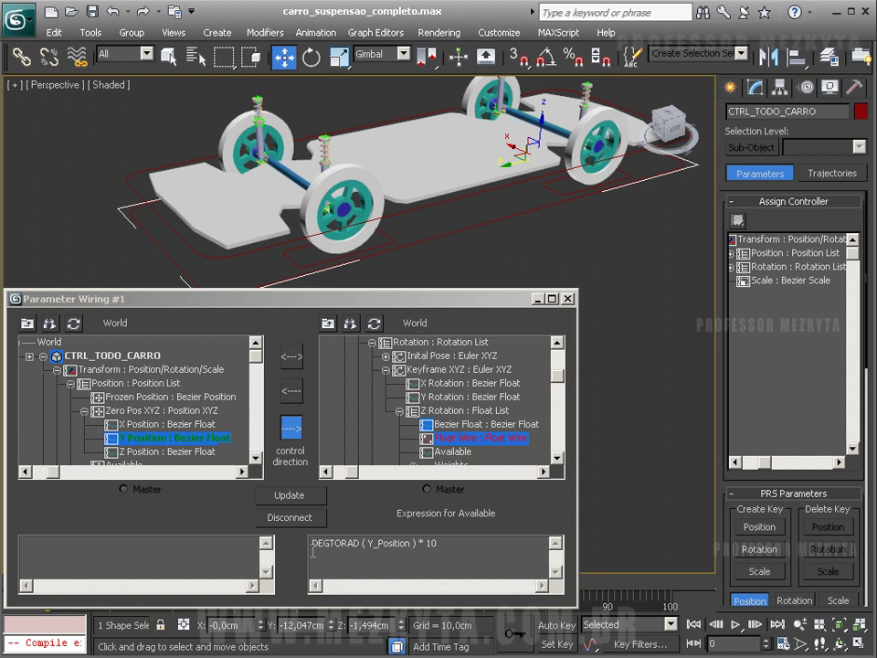
pyautogui.click(313, 552)
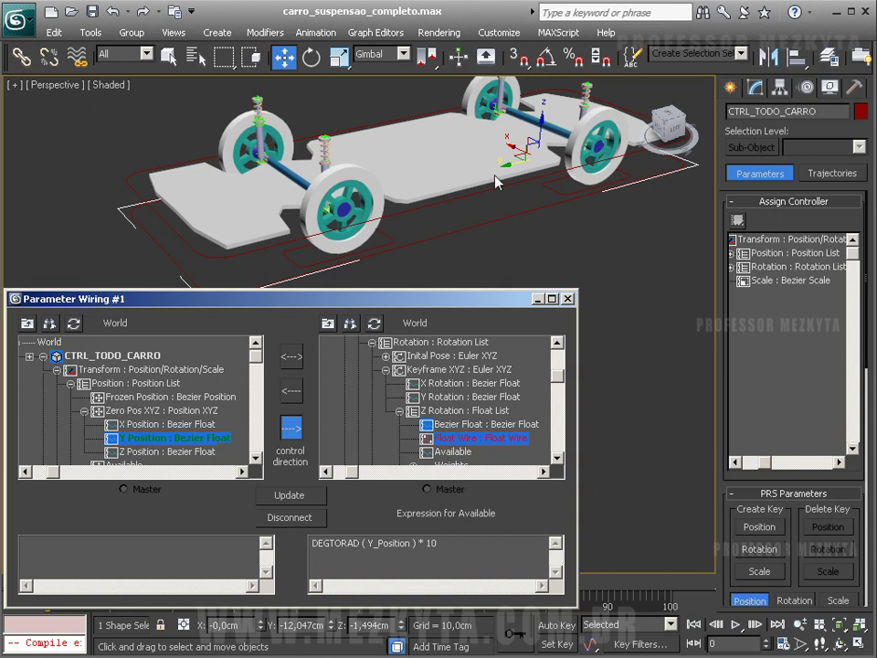
# Select rear rim ARO_TE, load it as the wiring target and expand its Keyframe XYZ Z Rotation float list
pyautogui.click(242, 149)
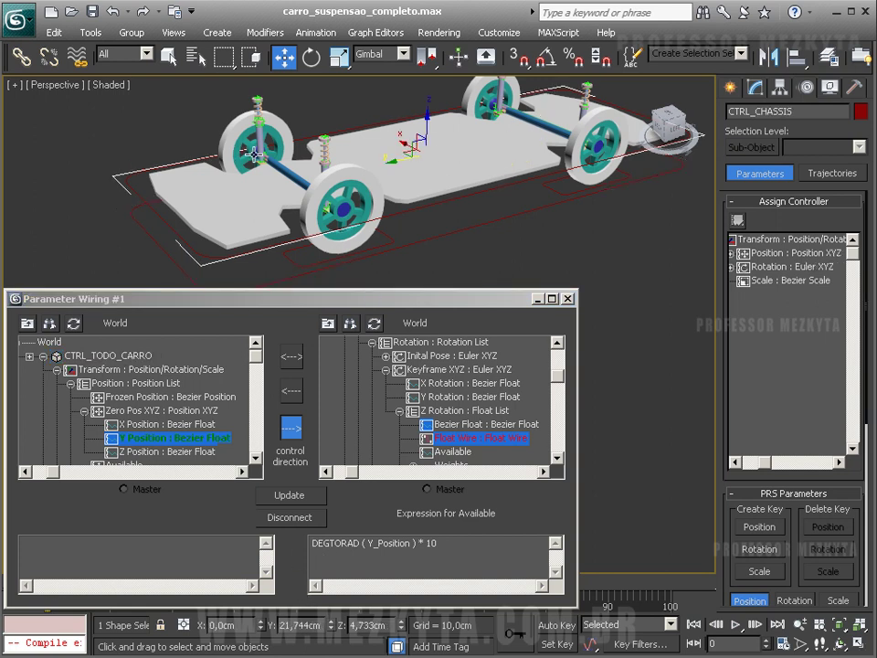
pyautogui.click(275, 139)
pyautogui.click(168, 57)
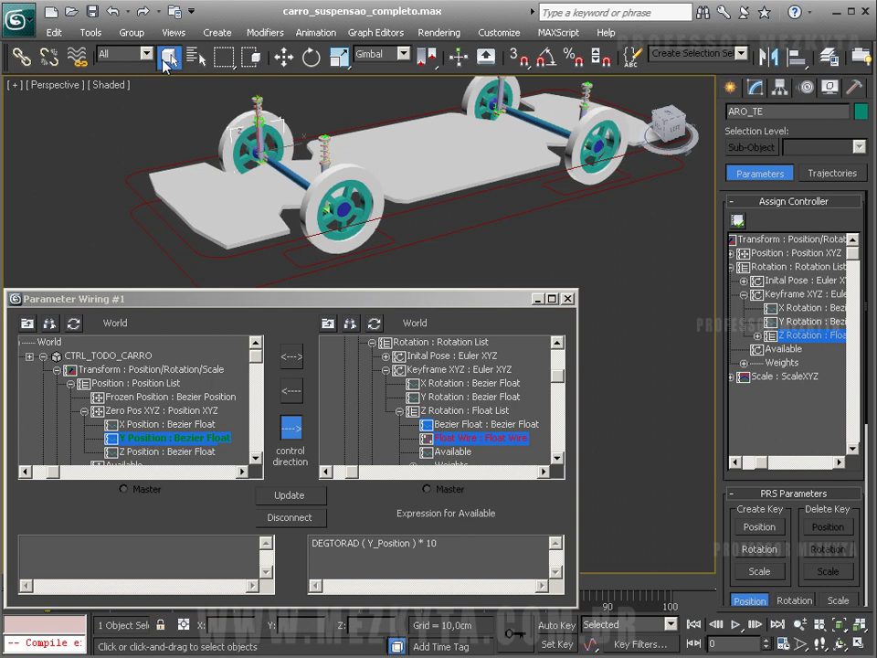
pyautogui.click(374, 323)
pyautogui.click(344, 357)
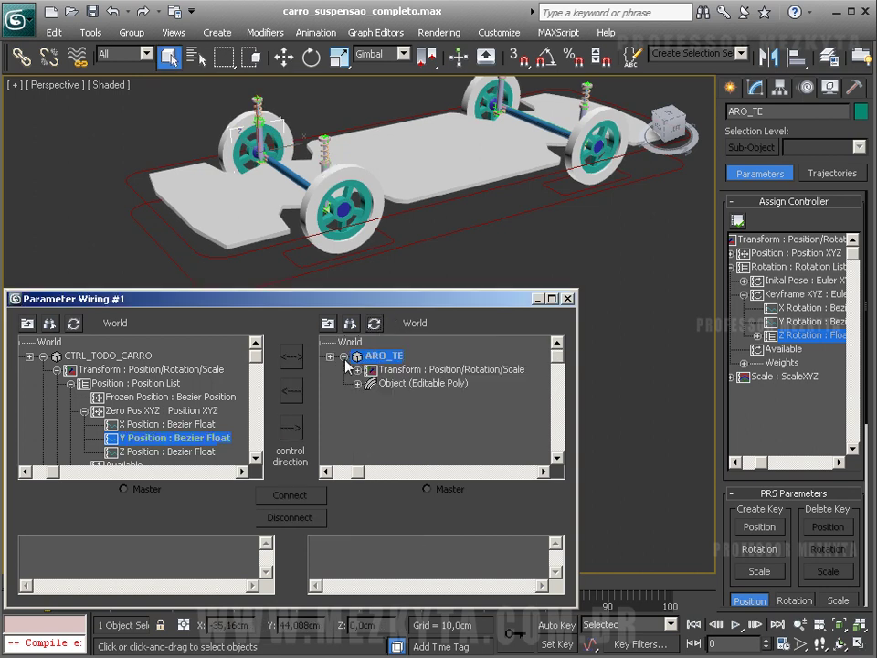
pyautogui.click(357, 369)
pyautogui.click(371, 397)
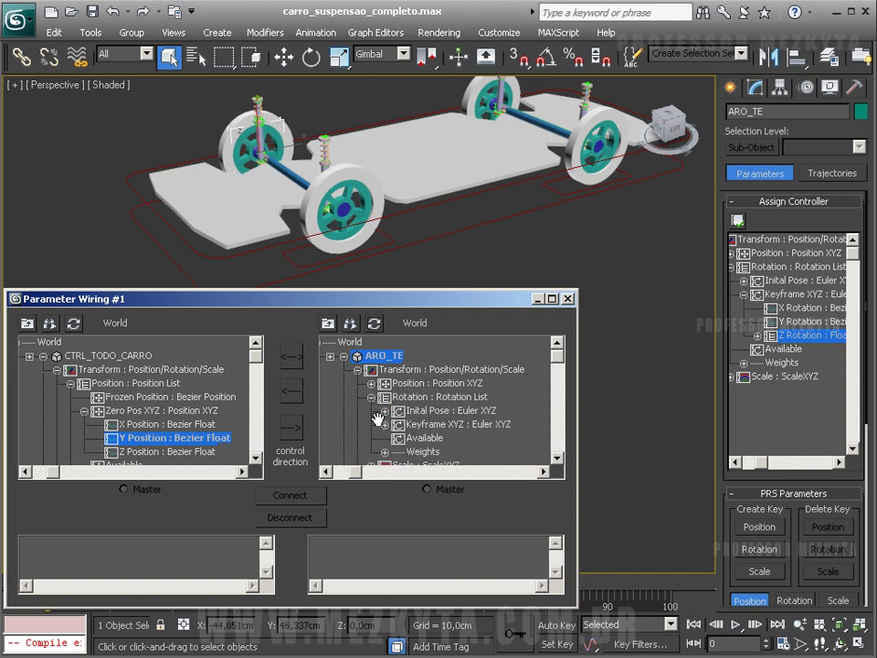
pyautogui.click(389, 424)
pyautogui.scroll(-2, 384, 420)
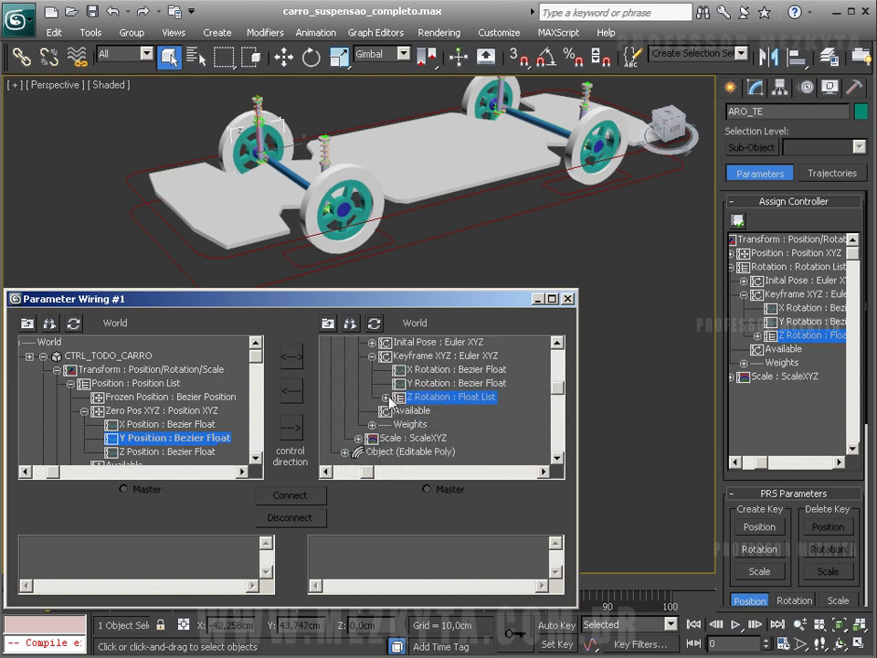
pyautogui.click(385, 396)
# Wire CTRL_TODO_CARRO's Y Position one-way to ARO_TE's available Z Rotation float slot with the expression DEGTORAD ( Y_Position ) * 10
pyautogui.click(440, 425)
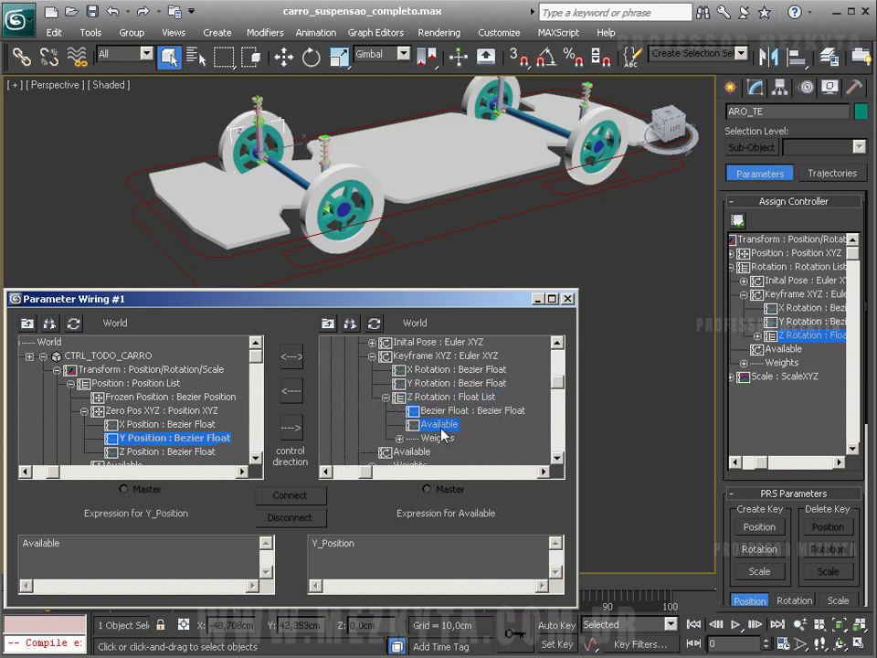
pyautogui.click(292, 426)
pyautogui.click(290, 495)
pyautogui.click(377, 543)
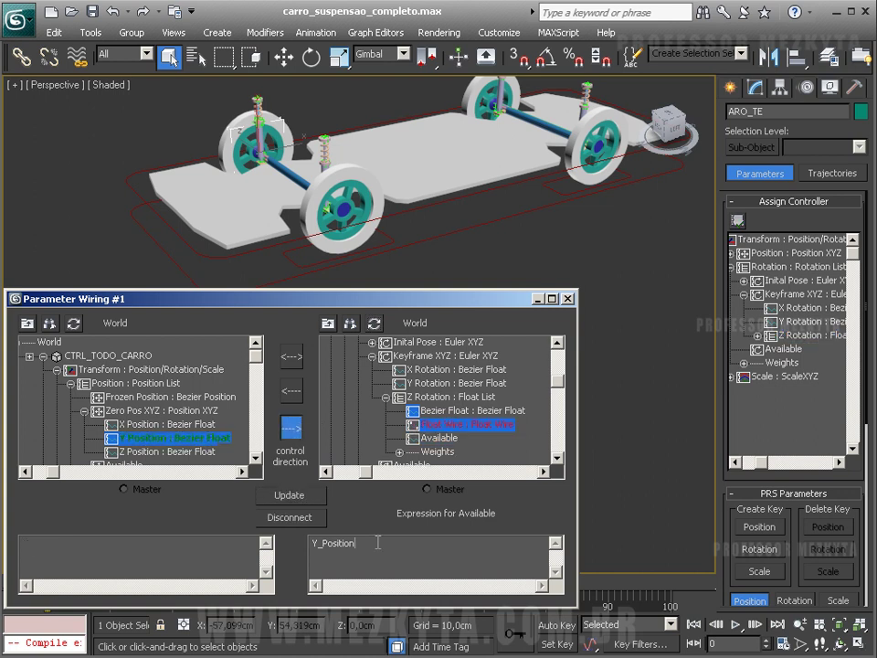
pyautogui.write('DEGTORAD (')
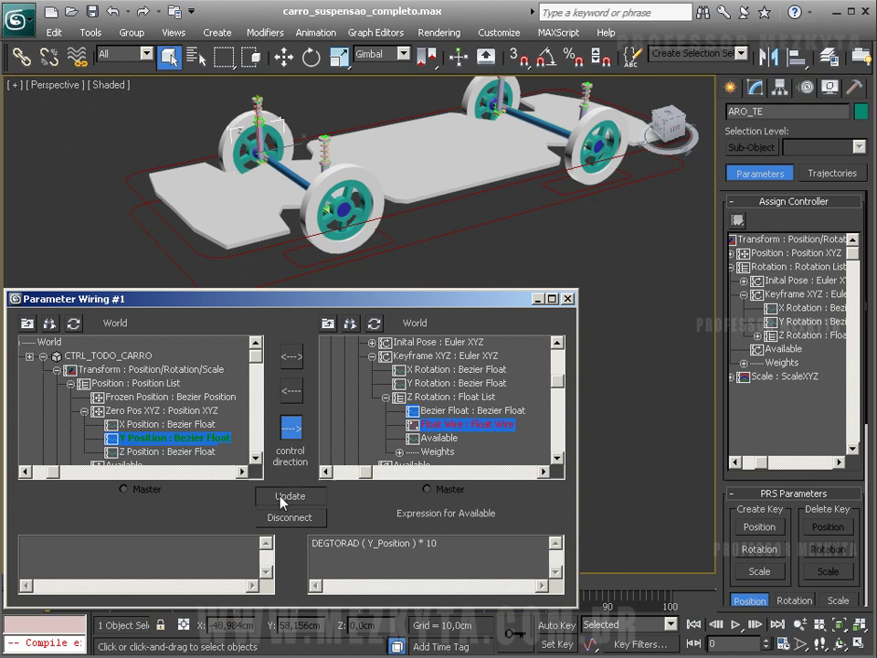
pyautogui.moveTo(438, 542); pyautogui.dragTo(414, 544)
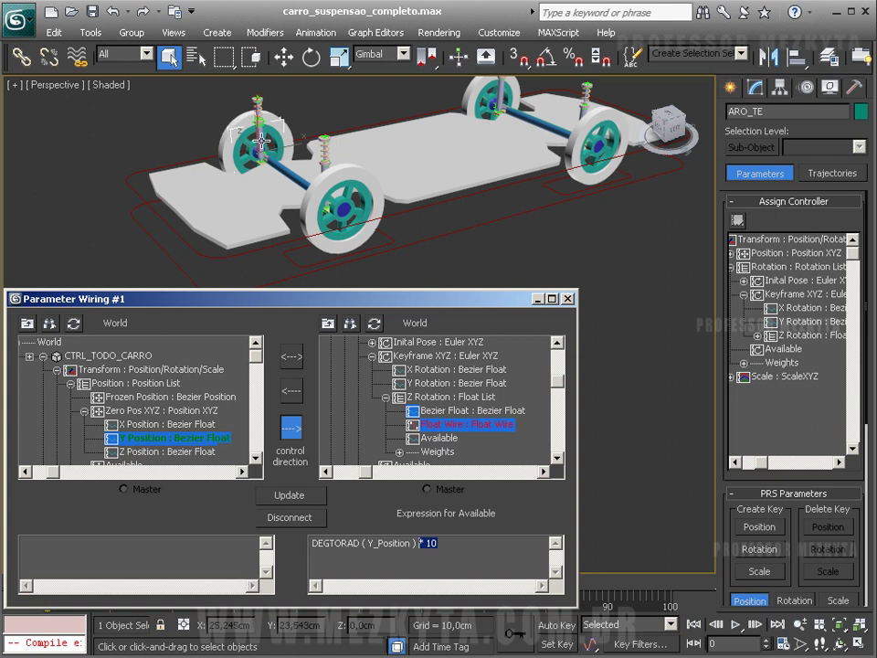
# Select CTRL_TODO_CARRO and test-move it with the Y offset of the Move Transform Type-In, cancelling the move
pyautogui.click(476, 227)
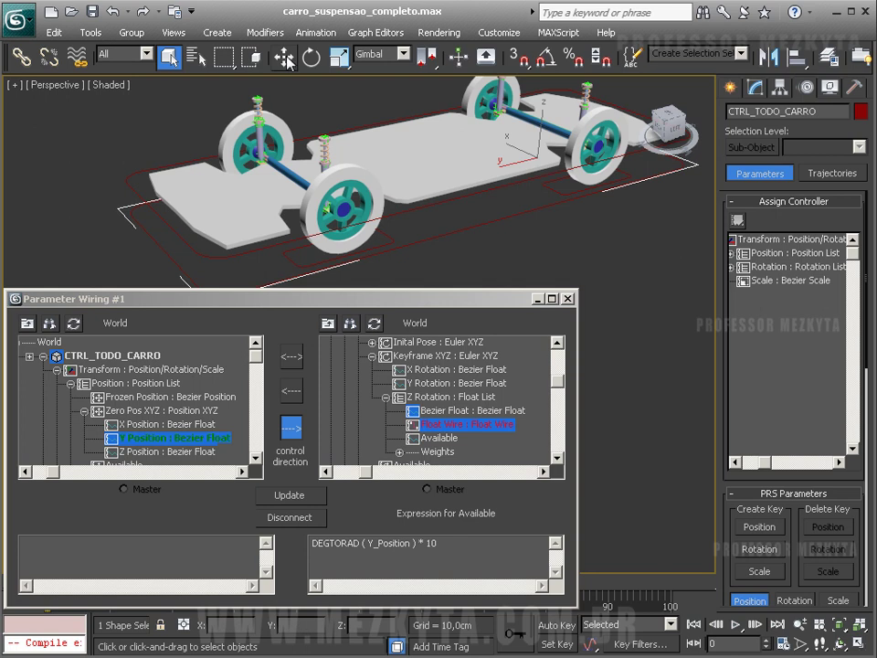
pyautogui.rightClick(286, 61)
pyautogui.moveTo(564, 284); pyautogui.dragTo(649, 417)
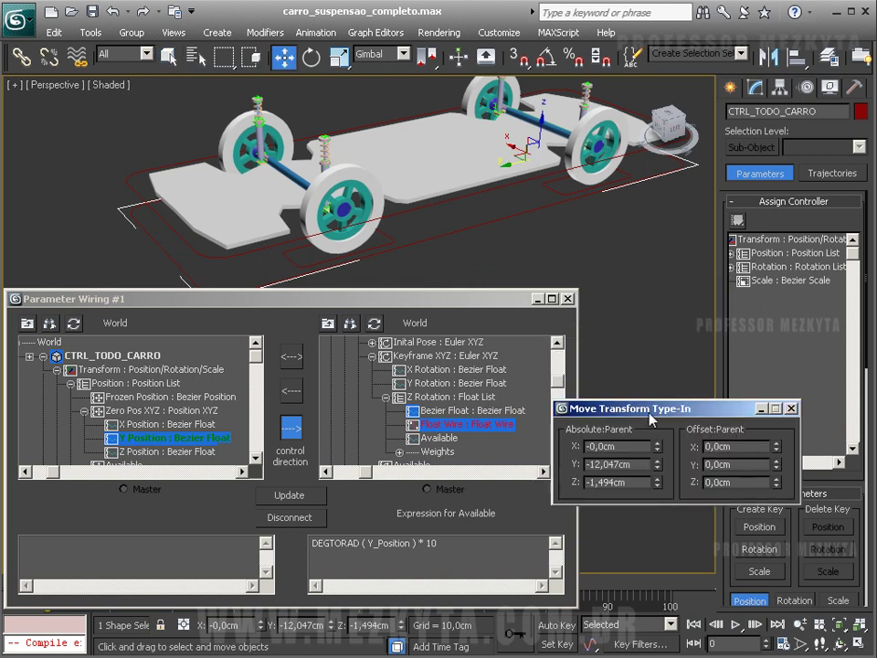
pyautogui.moveTo(777, 469); pyautogui.dragTo(730, 314)
pyautogui.rightClick(727, 313)
# Rotate CTRL_CHASSIS about -15 degrees around its Y axis to test the suspension tilt
pyautogui.keyDown('alt'); pyautogui.moveTo(590, 262); pyautogui.dragTo(390, 255, button='middle'); pyautogui.keyUp('alt')
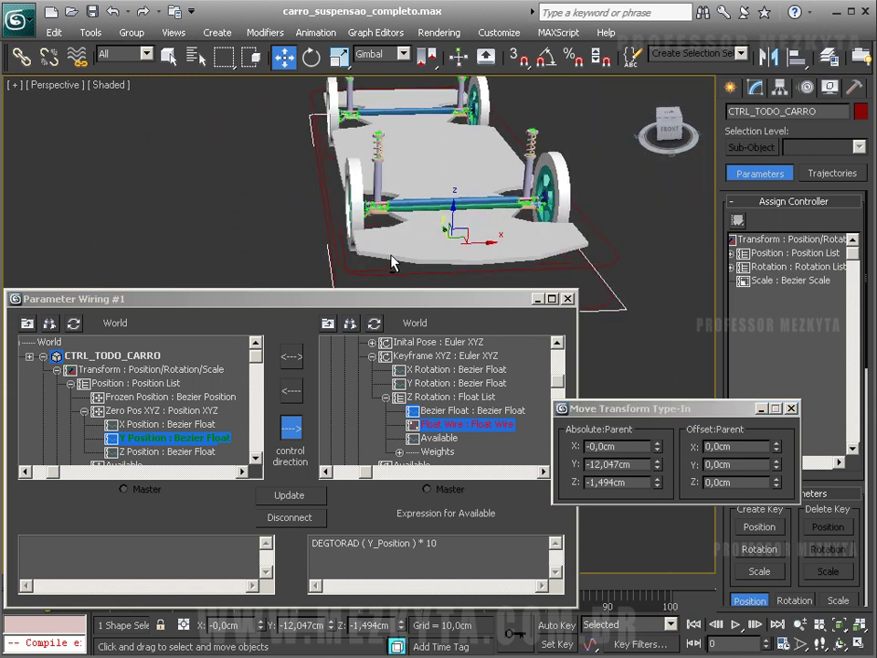
pyautogui.click(581, 266)
pyautogui.click(581, 267)
pyautogui.press('e')
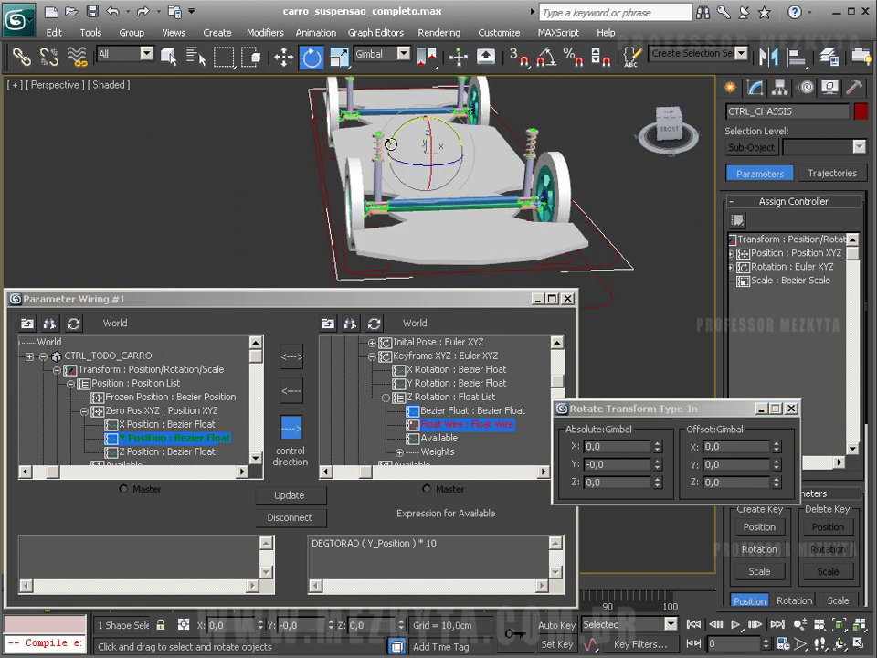
pyautogui.moveTo(402, 132); pyautogui.dragTo(422, 125)
pyautogui.moveTo(423, 125); pyautogui.dragTo(439, 210)
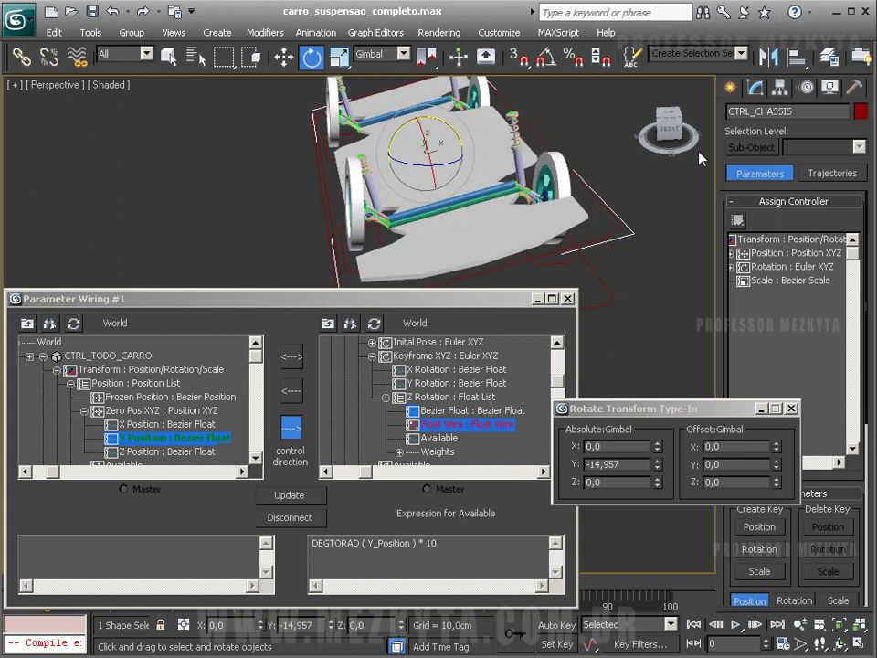
# Set the VIRA_RODA custom attribute of CTRL_TODO_CARRO to 15,2 to steer the front wheels
pyautogui.click(595, 304)
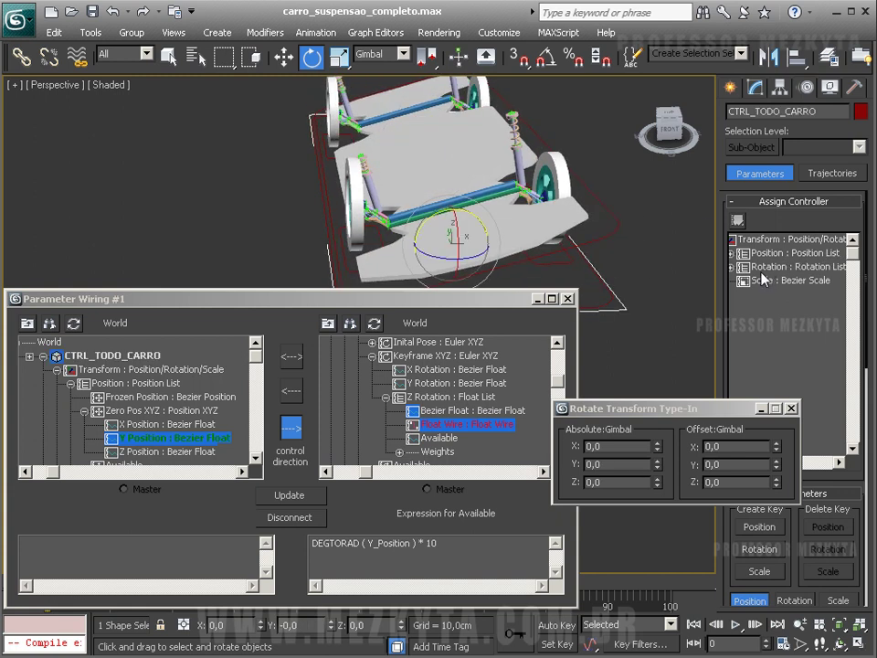
pyautogui.click(755, 87)
pyautogui.moveTo(834, 308); pyautogui.dragTo(835, 279)
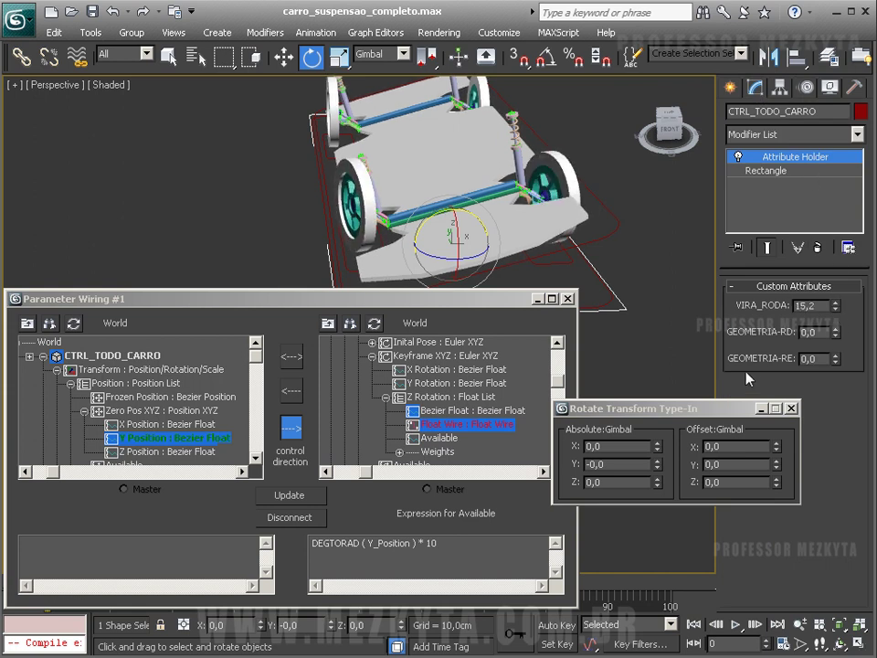
# Test-move the car along Y with the wheels steered and inspect the rolling wheels from several angles
pyautogui.click(285, 56)
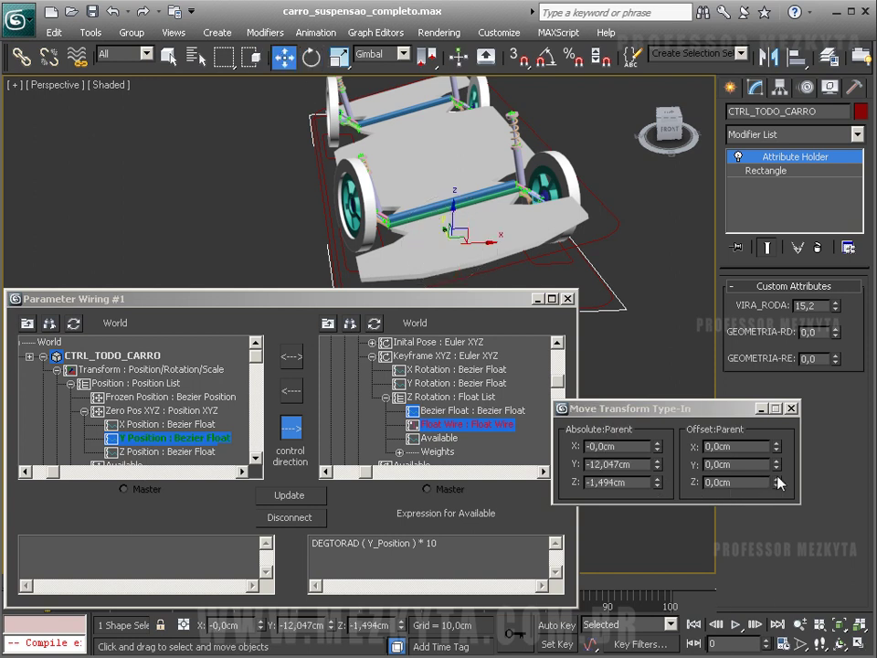
pyautogui.moveTo(778, 468); pyautogui.dragTo(735, 485)
pyautogui.keyDown('alt'); pyautogui.moveTo(735, 485); pyautogui.dragTo(493, 255, button='middle'); pyautogui.keyUp('alt')
pyautogui.click(645, 326)
pyautogui.click(643, 321)
pyautogui.click(642, 321)
pyautogui.scroll(3, 471, 184)
pyautogui.scroll(-3, 472, 184)
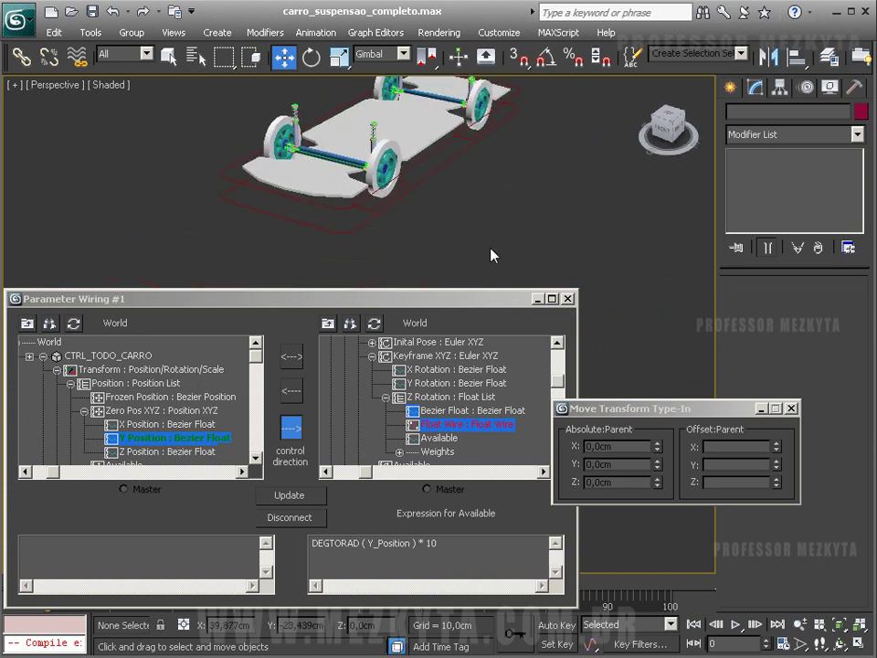
# Close the Parameter Wiring and Move Transform Type-In dialogs and select the front wheel control CTRL_RODA_FD
pyautogui.click(567, 299)
pyautogui.click(791, 408)
pyautogui.keyDown('alt'); pyautogui.moveTo(548, 366); pyautogui.dragTo(498, 337, button='middle'); pyautogui.keyUp('alt')
pyautogui.click(350, 237)
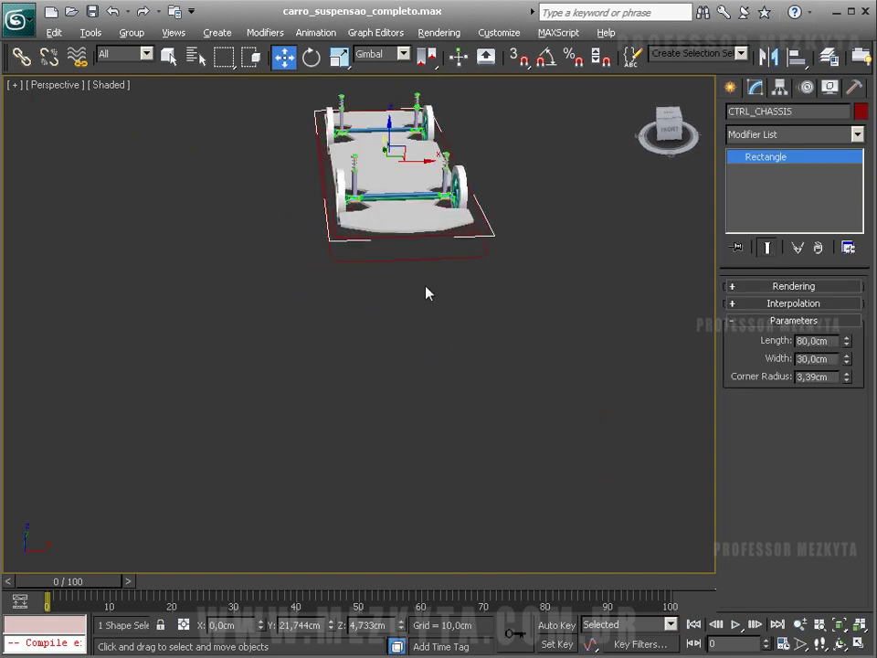
pyautogui.keyDown('alt'); pyautogui.moveTo(425, 290); pyautogui.dragTo(405, 293, button='middle'); pyautogui.keyUp('alt')
pyautogui.click(340, 257)
pyautogui.keyDown('alt'); pyautogui.moveTo(340, 257); pyautogui.dragTo(329, 319, button='middle'); pyautogui.keyUp('alt')
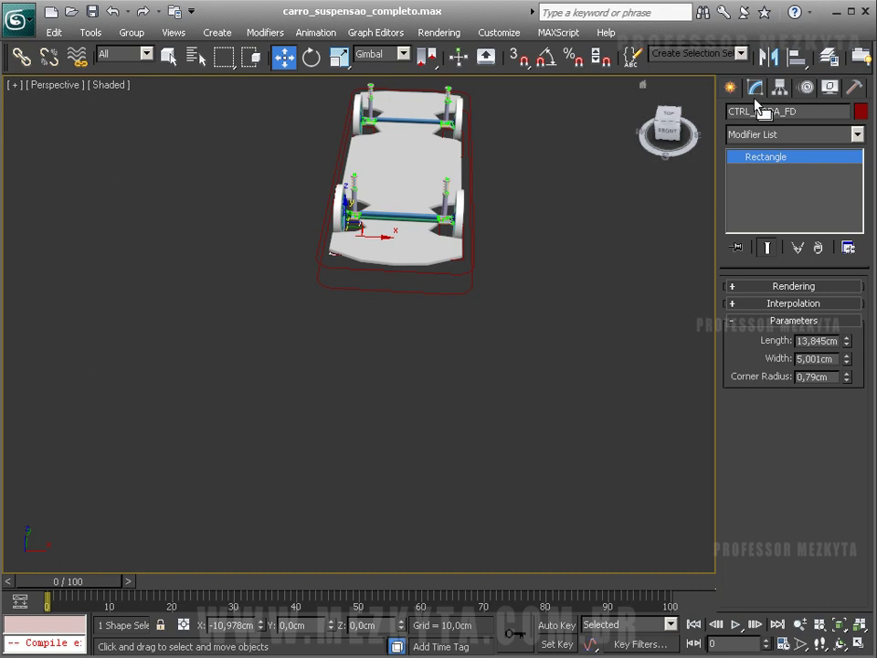
# Create a Point helper on the ground in front of the car
pyautogui.click(730, 87)
pyautogui.click(817, 114)
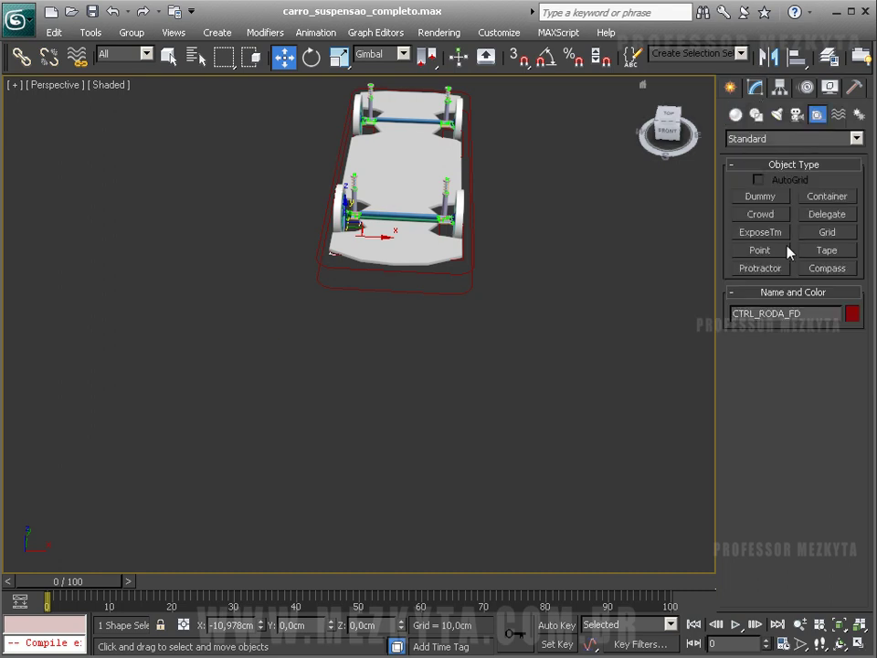
pyautogui.click(764, 250)
pyautogui.click(439, 435)
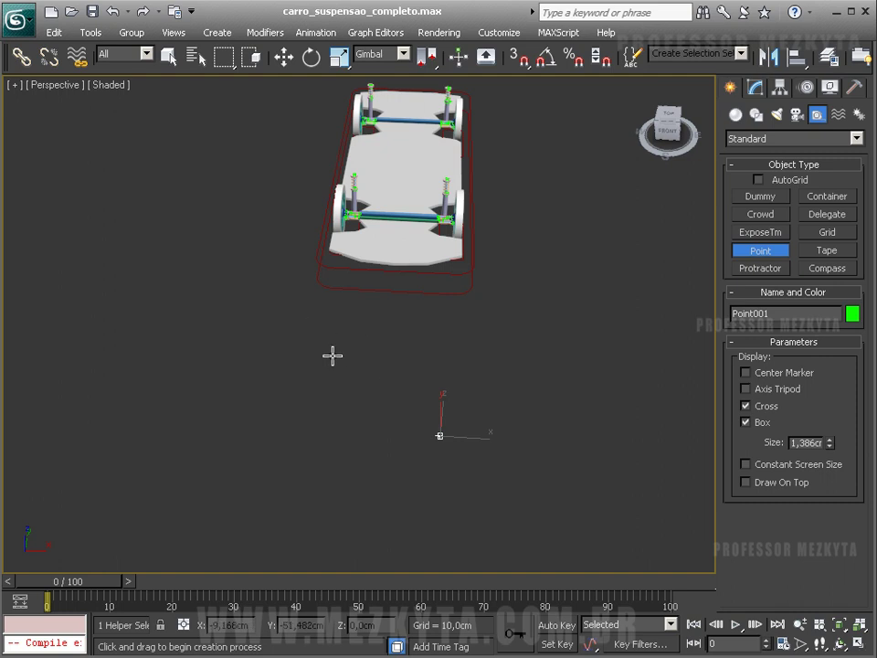
# Align the new Point helper to the front wheel control CTRL_RODA_FD
pyautogui.hotkey('alt', 'a')
pyautogui.keyDown('alt'); pyautogui.moveTo(323, 274); pyautogui.dragTo(315, 320, button='middle'); pyautogui.keyUp('alt')
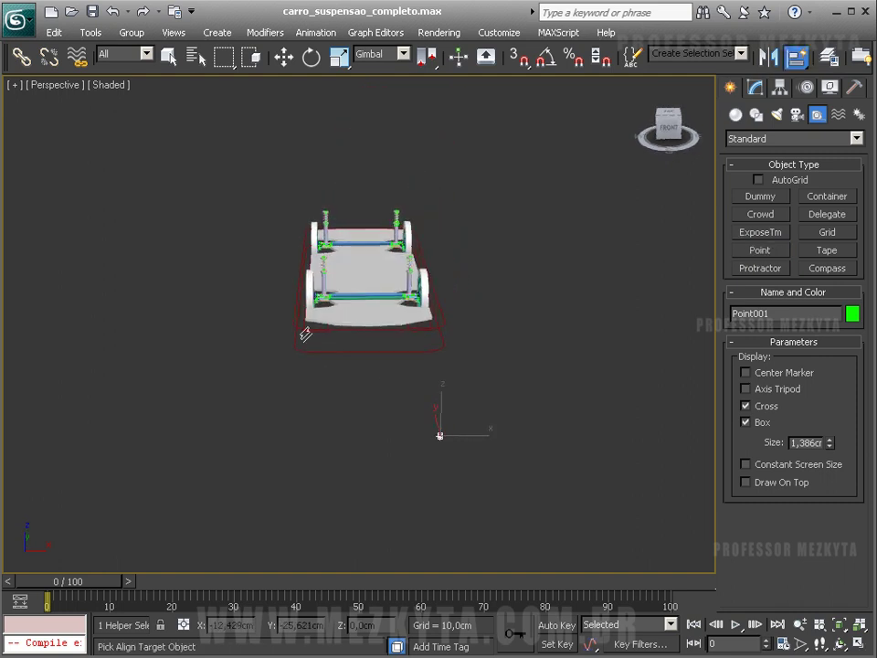
pyautogui.press('w')
pyautogui.keyDown('alt'); pyautogui.moveTo(315, 421); pyautogui.dragTo(354, 385, button='middle'); pyautogui.keyUp('alt')
pyautogui.scroll(5, 363, 385)
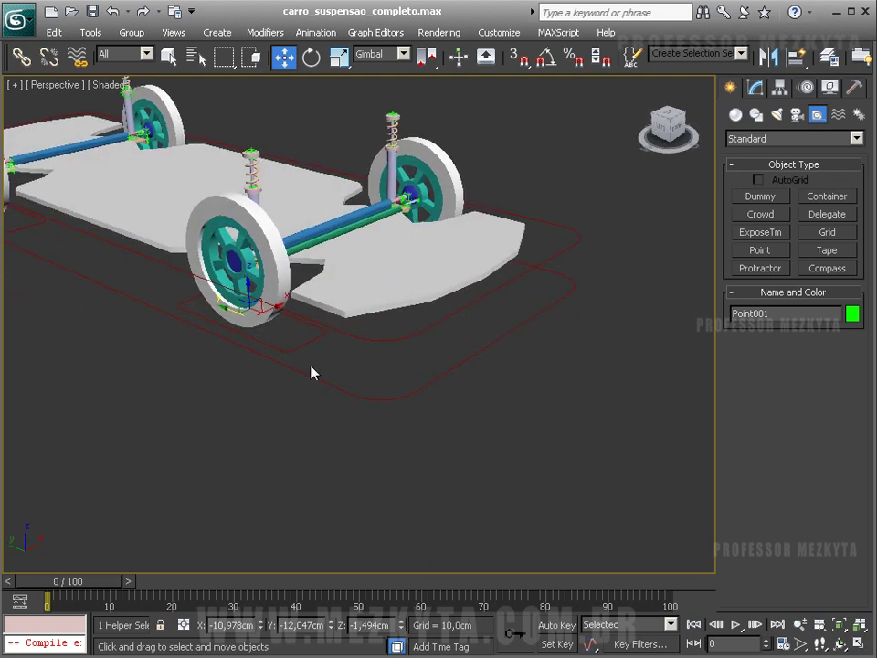
# Set the size of the Point helper at the front wheel control to 3 cm and rename it Point_GIRA_RODA_FD
pyautogui.click(290, 353)
pyautogui.click(754, 87)
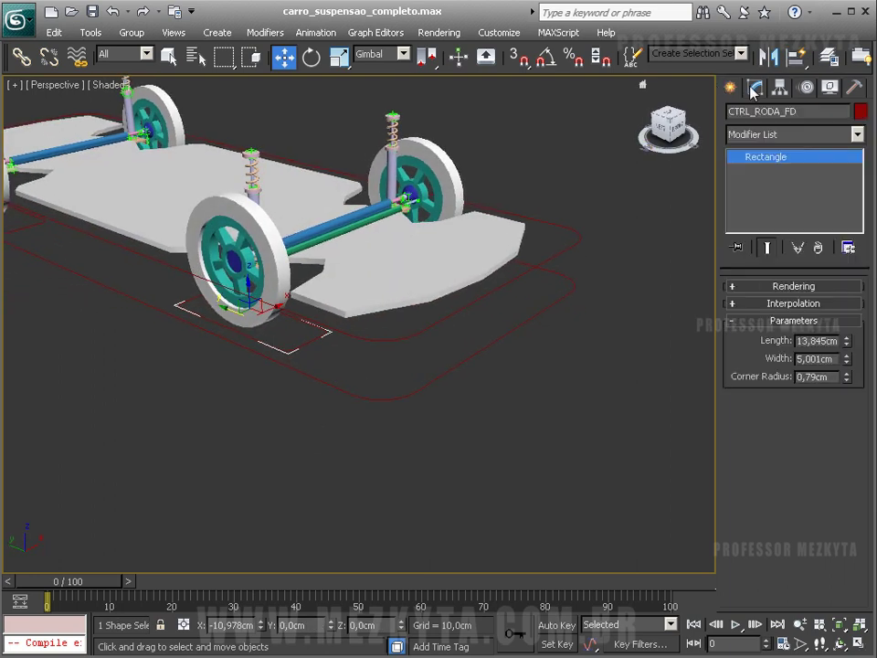
pyautogui.keyDown('alt'); pyautogui.moveTo(323, 303); pyautogui.dragTo(329, 263, button='middle'); pyautogui.keyUp('alt')
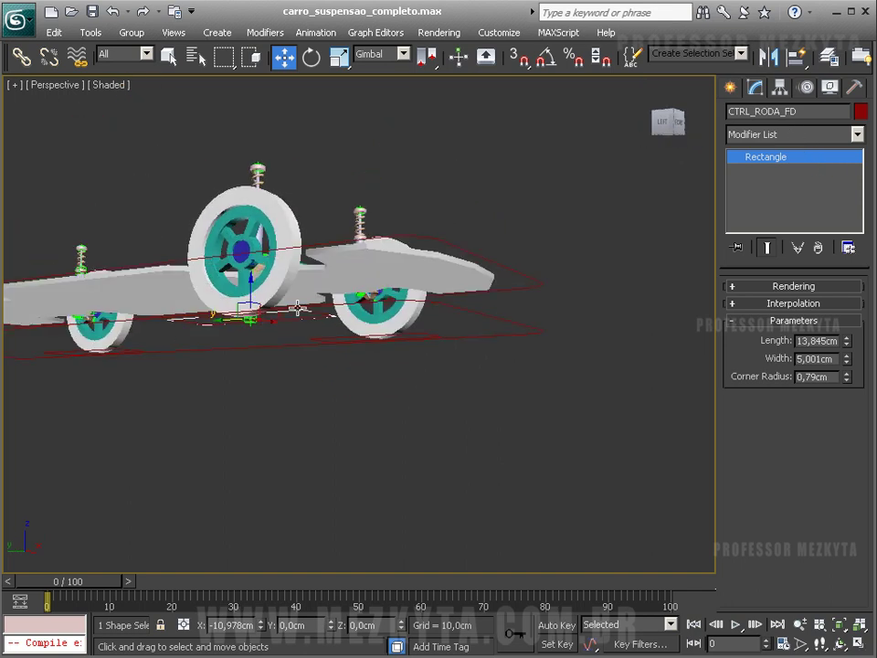
pyautogui.click(254, 325)
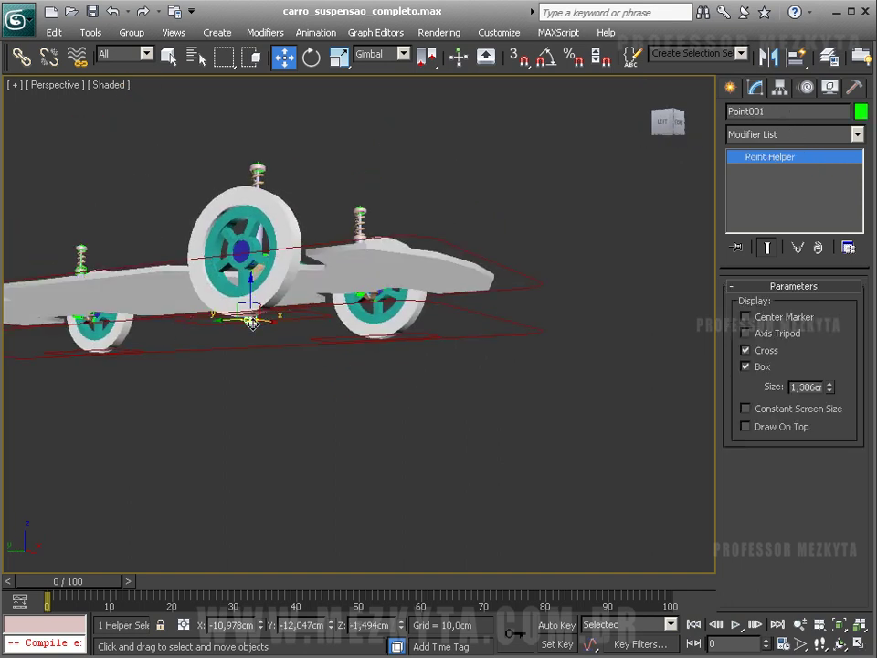
pyautogui.doubleClick(818, 387)
pyautogui.write('3')
pyautogui.press('Return')
pyautogui.keyDown('alt'); pyautogui.moveTo(358, 370); pyautogui.dragTo(265, 323, button='middle'); pyautogui.keyUp('alt')
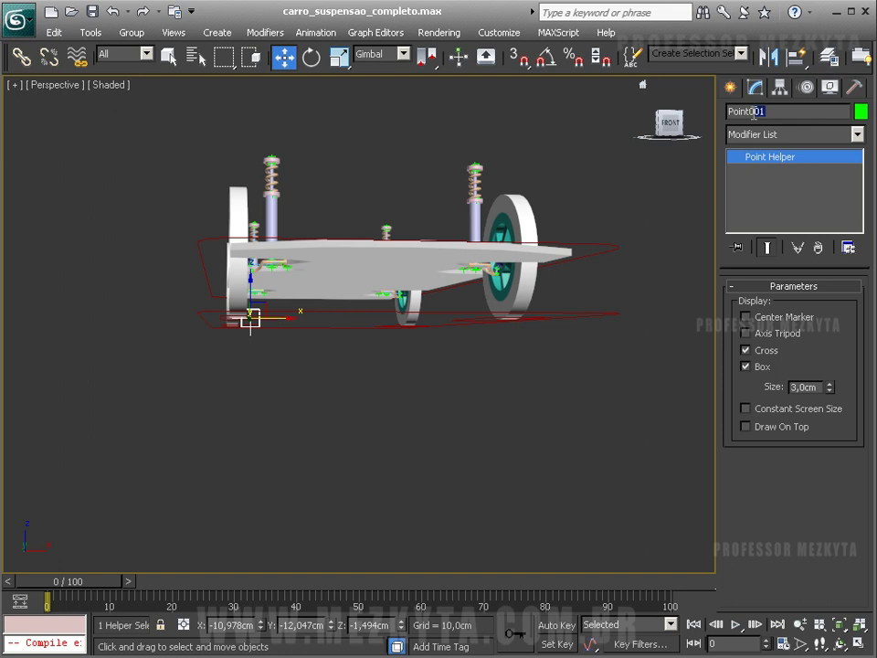
pyautogui.write('_')
# Clone the helper along X as one copy named Point_GIRA_RODA_FE
pyautogui.keyDown('shift'); pyautogui.moveTo(291, 332); pyautogui.dragTo(358, 331); pyautogui.keyUp('shift')
pyautogui.moveTo(424, 380); pyautogui.dragTo(580, 360)
pyautogui.write('FE')
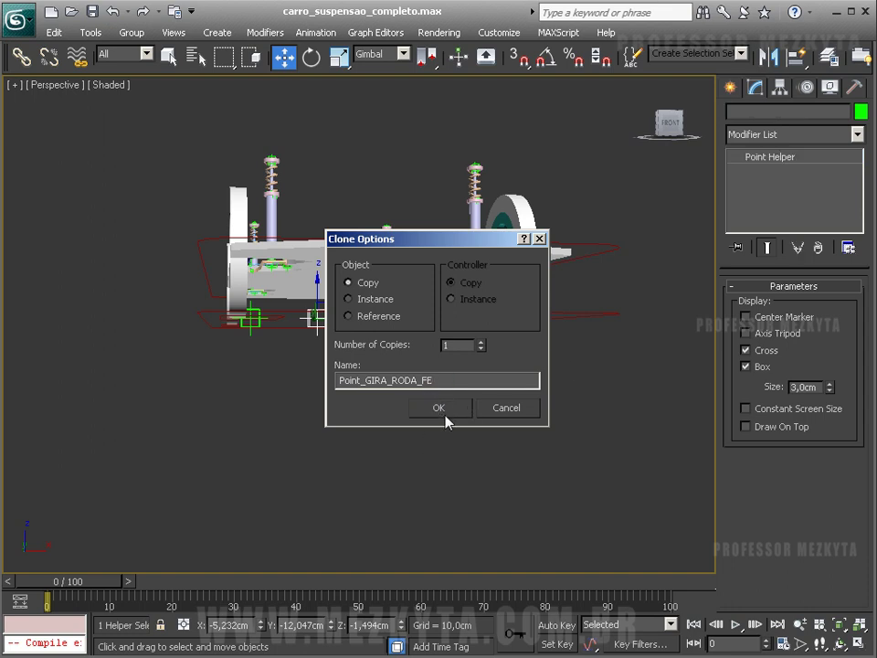
pyautogui.click(440, 408)
# Align the Point_GIRA_RODA_FE helper to the opposite front wheel control CTRL_RODA_FE
pyautogui.click(796, 57)
pyautogui.keyDown('alt'); pyautogui.moveTo(579, 327); pyautogui.dragTo(529, 332, button='middle'); pyautogui.keyUp('alt')
pyautogui.click(513, 328)
# Select both Point helpers and move them along Y in the Top wireframe view until they sit ahead of the car's front outline
pyautogui.keyDown('alt'); pyautogui.moveTo(435, 317); pyautogui.dragTo(323, 246, button='middle'); pyautogui.keyUp('alt')
pyautogui.keyDown('ctrl'); pyautogui.click(256, 329); pyautogui.keyUp('ctrl')
pyautogui.press('t')
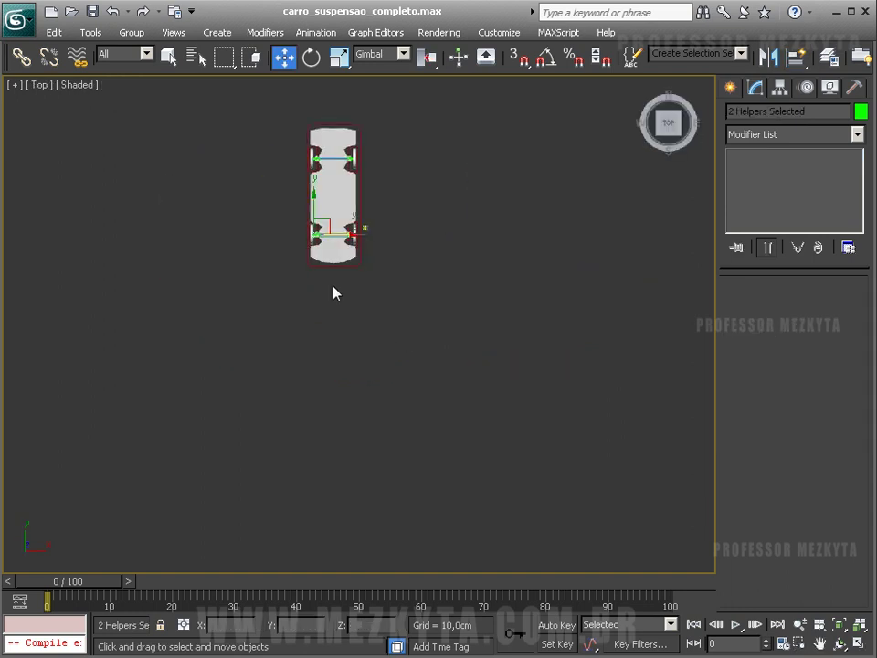
pyautogui.moveTo(333, 286)
pyautogui.mouseDown(button='middle')
pyautogui.moveTo(335, 325)
pyautogui.moveTo(380, 417)
pyautogui.mouseUp(button='middle')
pyautogui.scroll(3, 335, 324)
pyautogui.press('F3')
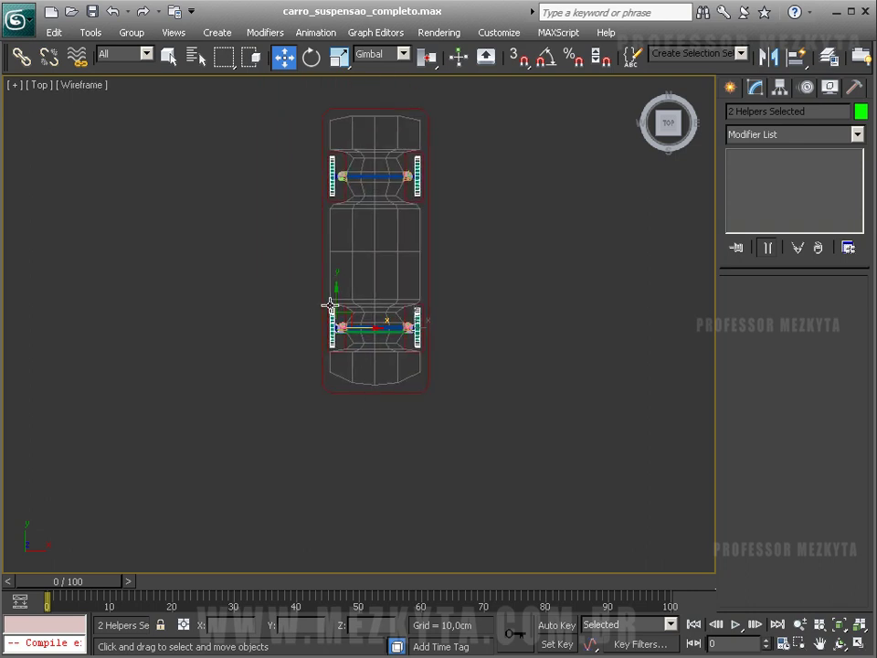
pyautogui.moveTo(338, 327); pyautogui.dragTo(349, 405)
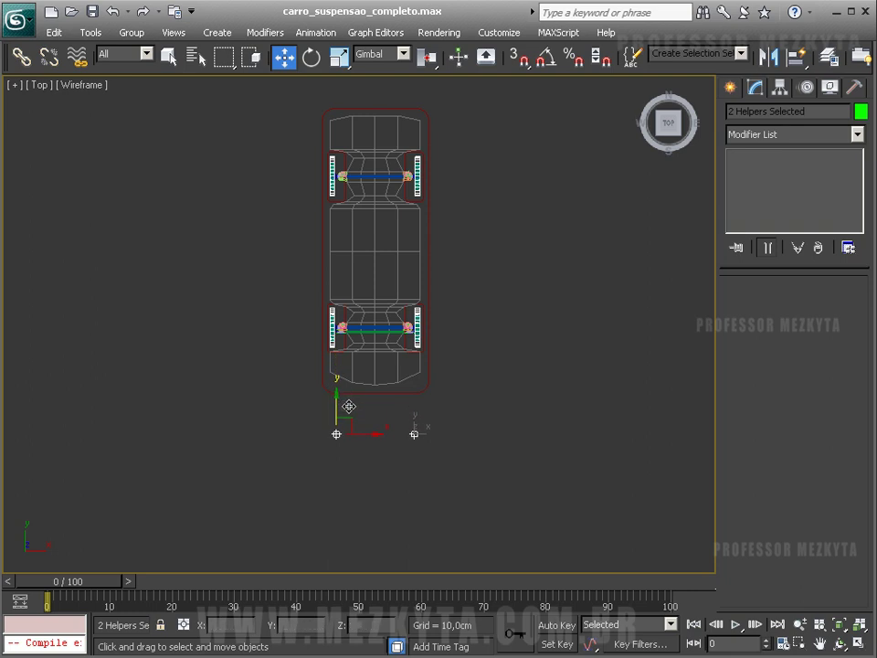
pyautogui.press('p')
pyautogui.keyDown('alt'); pyautogui.moveTo(348, 405); pyautogui.dragTo(236, 313, button='middle'); pyautogui.keyUp('alt')
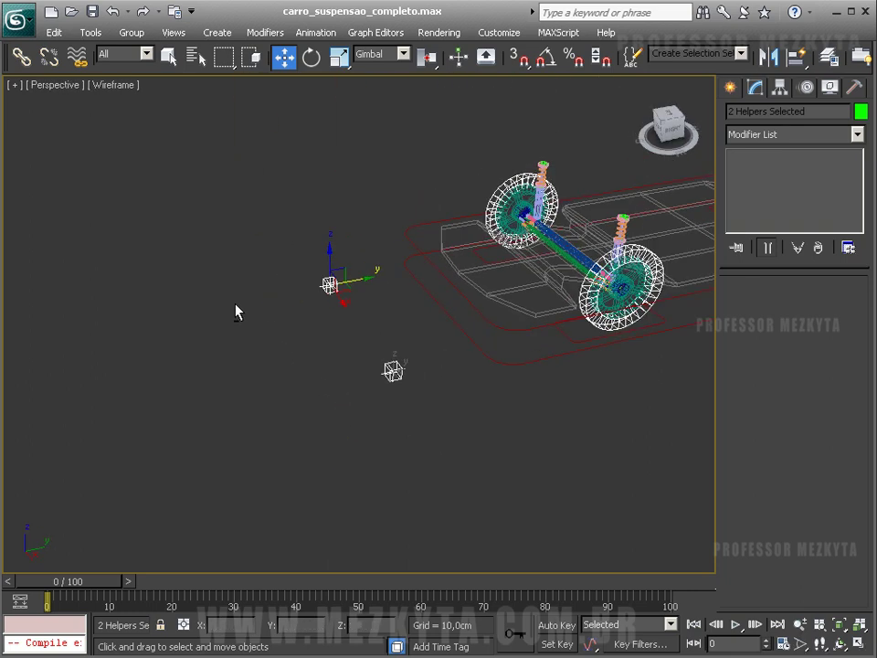
pyautogui.keyDown('alt'); pyautogui.moveTo(382, 317); pyautogui.dragTo(412, 313, button='middle'); pyautogui.keyUp('alt')
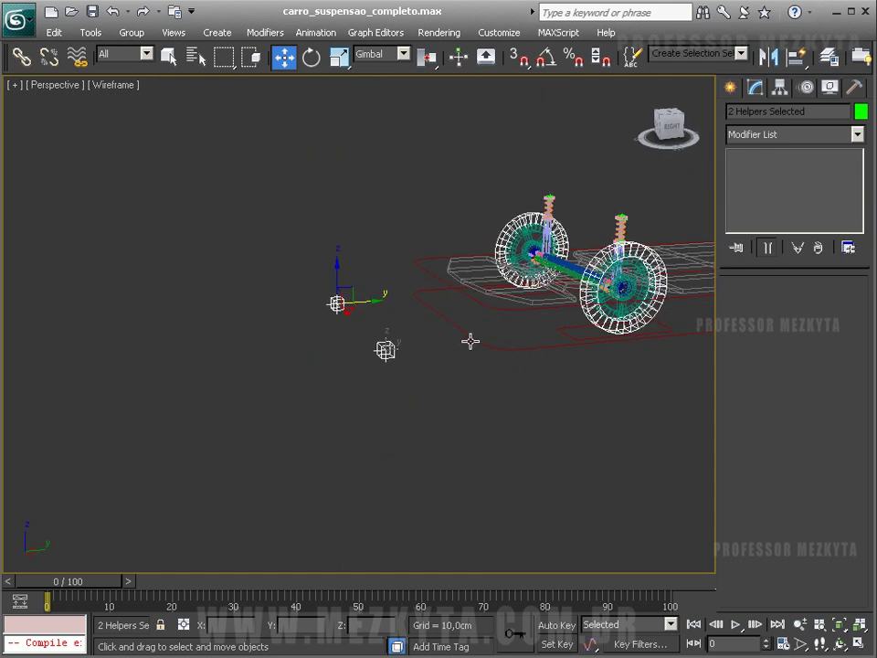
pyautogui.keyDown('alt'); pyautogui.moveTo(468, 337); pyautogui.dragTo(484, 392, button='middle'); pyautogui.keyUp('alt')
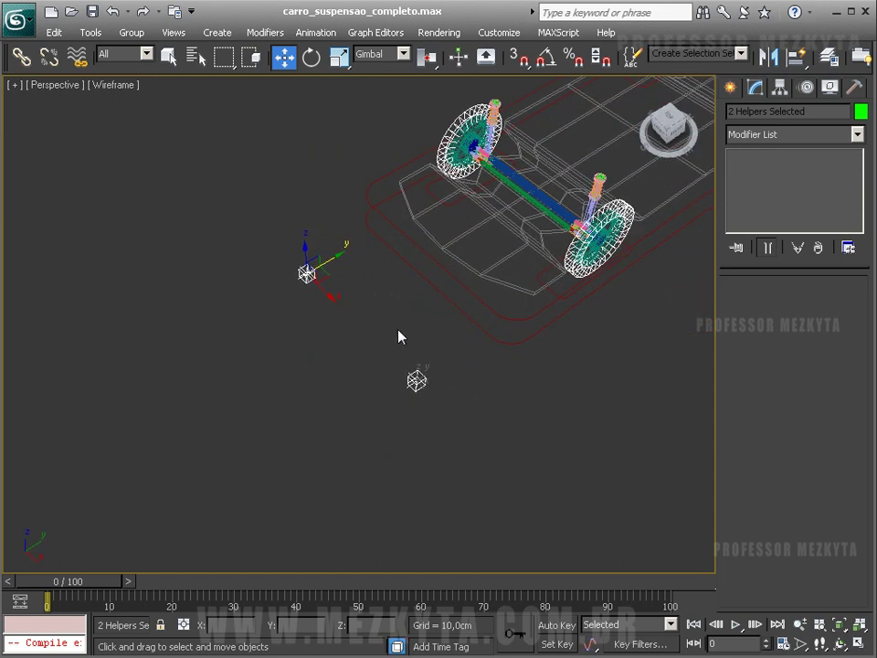
# Inspect the position and rotation controllers of CTRL_RODA_FD and apply Freeze Rotation to that wheel control
pyautogui.click(430, 192)
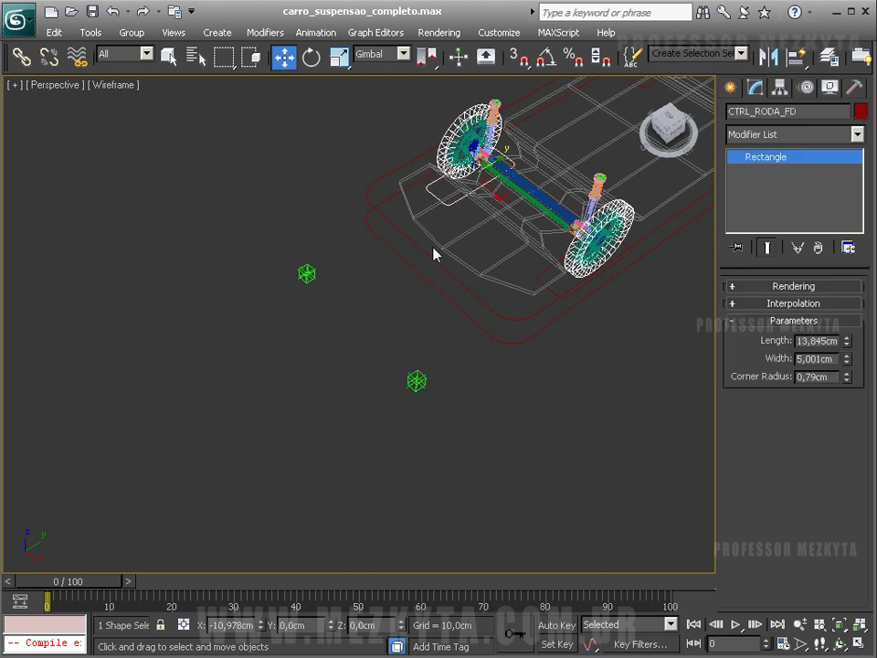
pyautogui.click(803, 88)
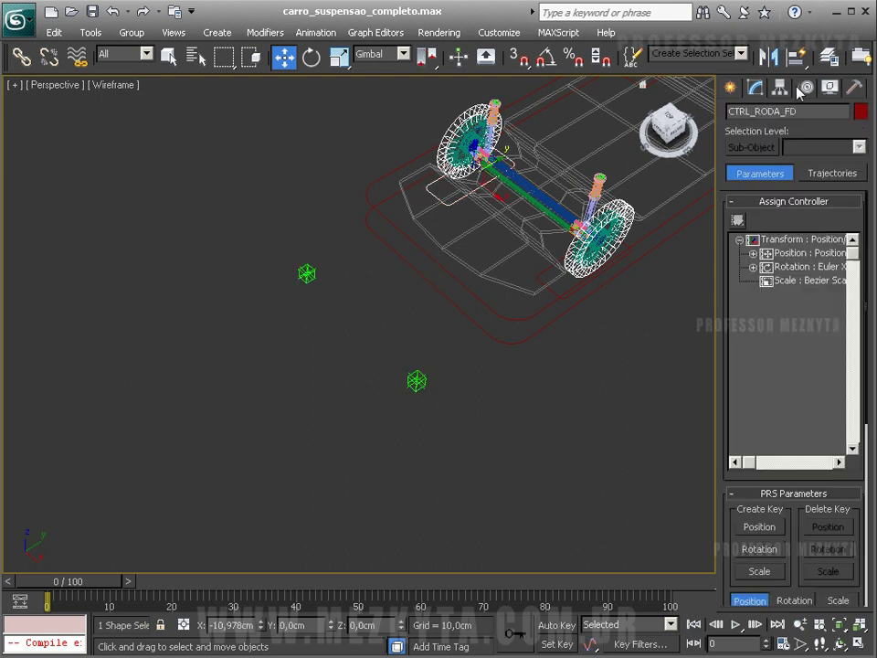
pyautogui.click(753, 253)
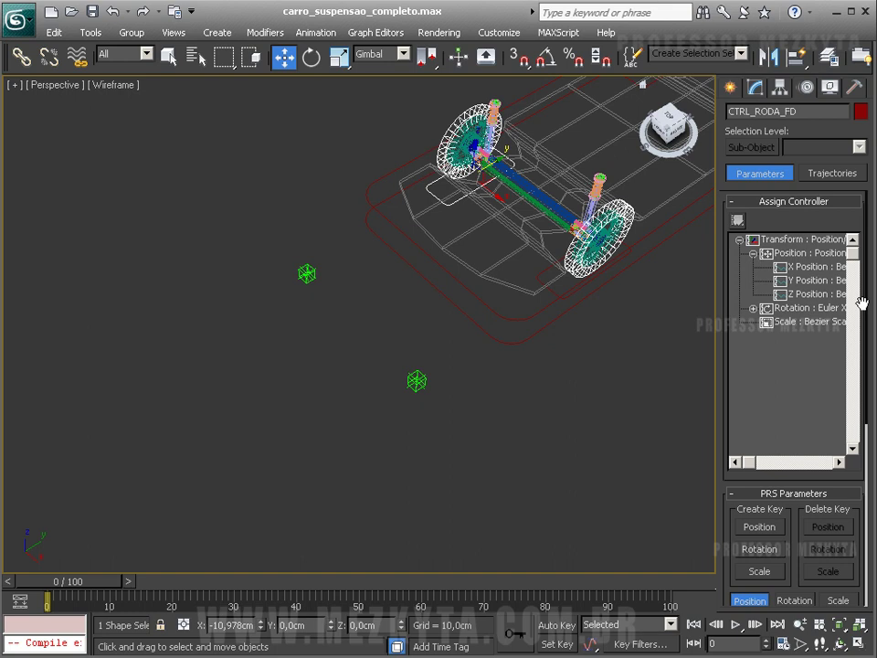
pyautogui.click(766, 311)
pyautogui.click(753, 309)
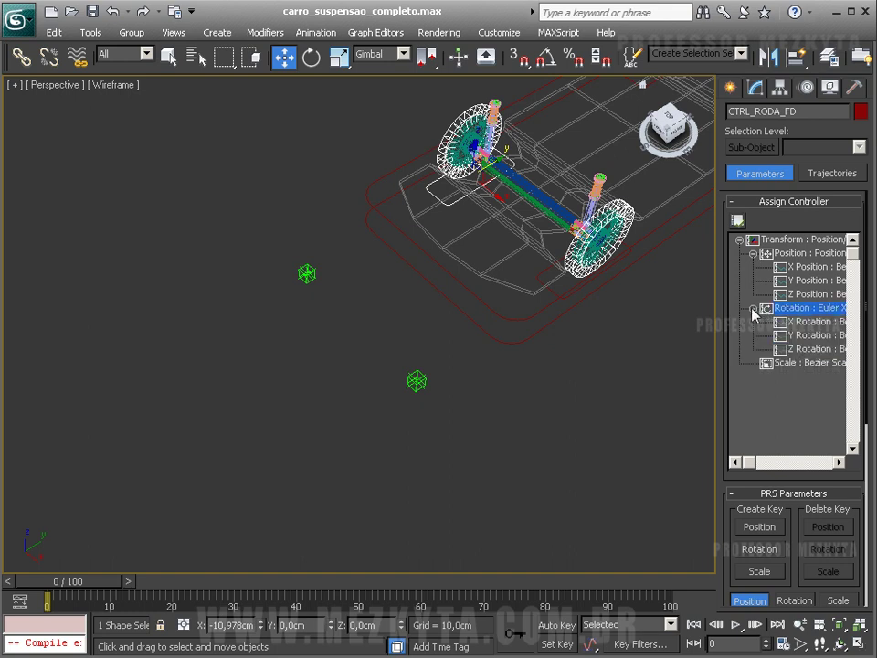
pyautogui.rightClick(427, 187)
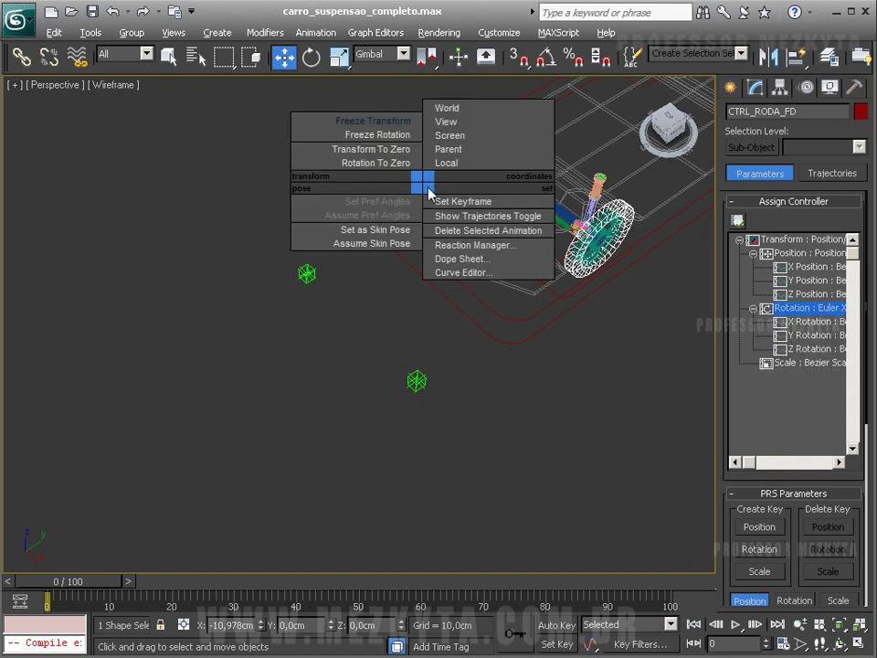
pyautogui.click(388, 132)
# Apply Freeze Rotation to the other front wheel control CTRL_RODA_FE
pyautogui.keyDown('alt'); pyautogui.moveTo(551, 288); pyautogui.dragTo(551, 259, button='middle'); pyautogui.keyUp('alt')
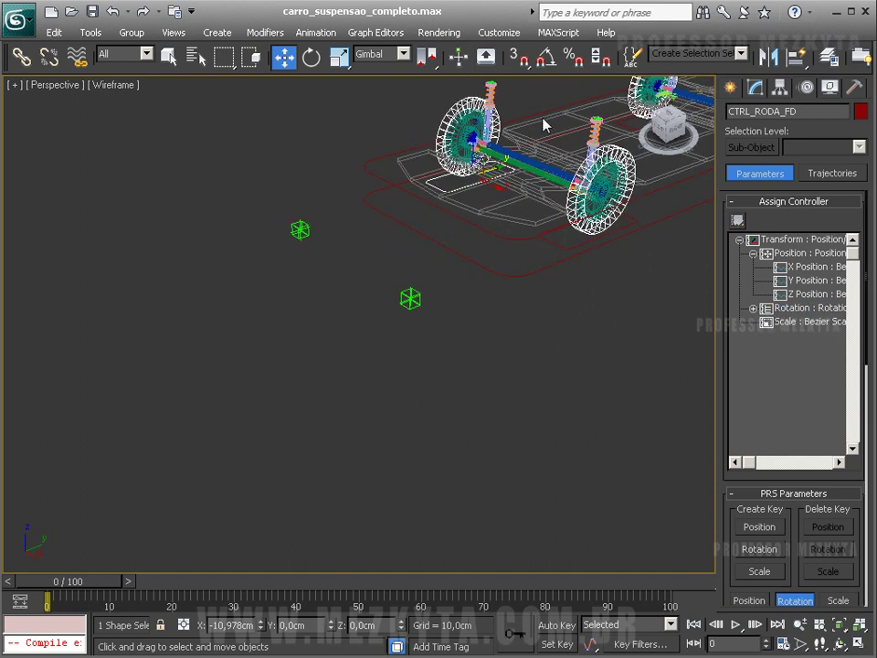
pyautogui.click(558, 245)
pyautogui.rightClick(559, 243)
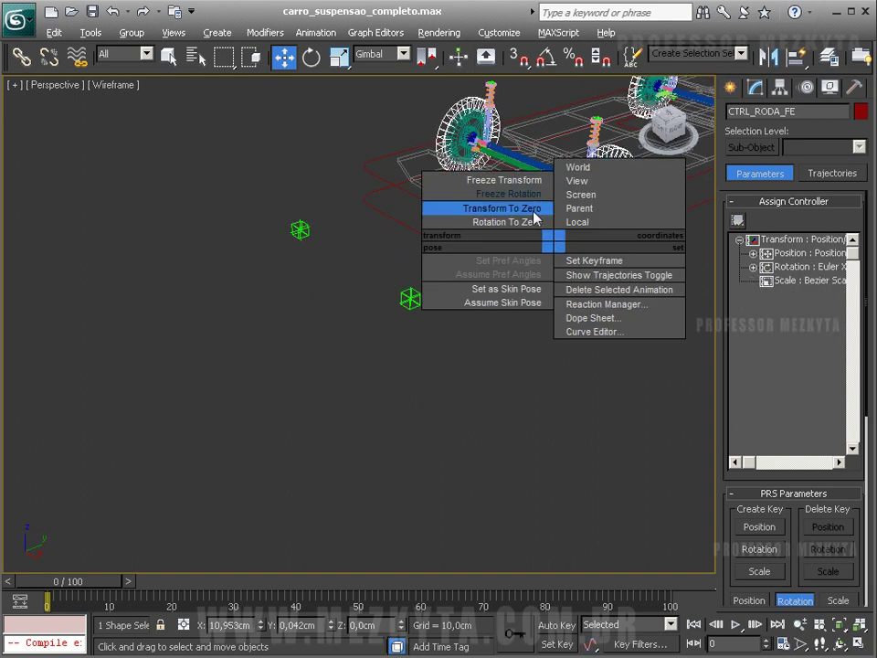
pyautogui.click(522, 196)
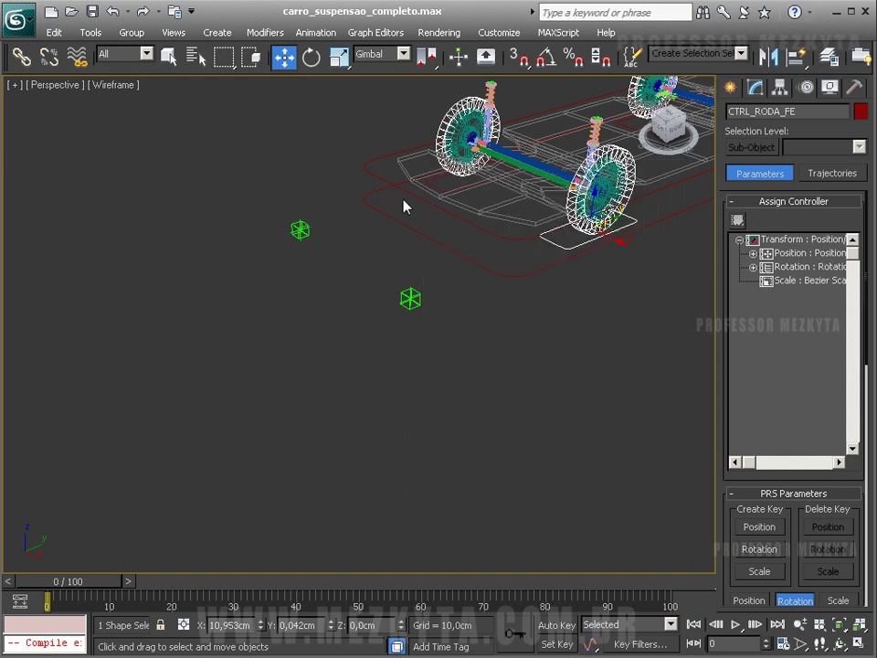
pyautogui.click(327, 32)
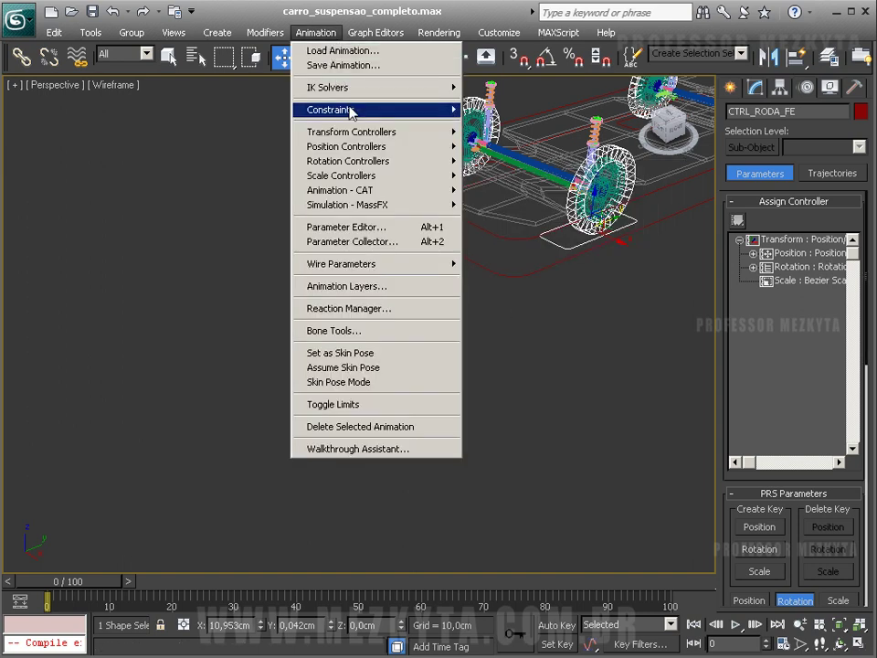
pyautogui.moveTo(352, 111)
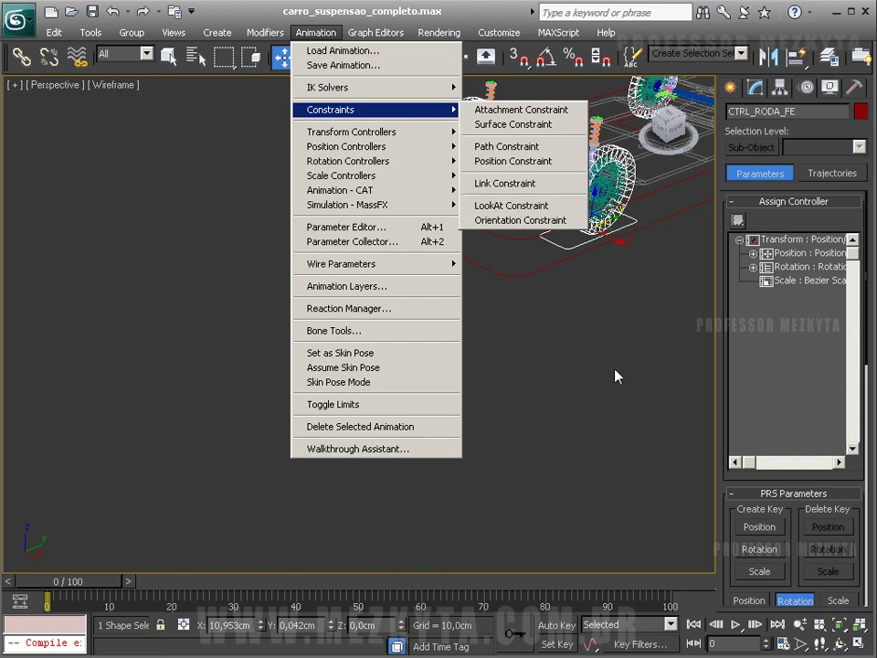
pyautogui.click(442, 365)
# Select both Point helpers and link them to the main car control CTRL_TODO_CARRO
pyautogui.moveTo(451, 364); pyautogui.dragTo(221, 249)
pyautogui.moveTo(217, 289); pyautogui.dragTo(273, 220)
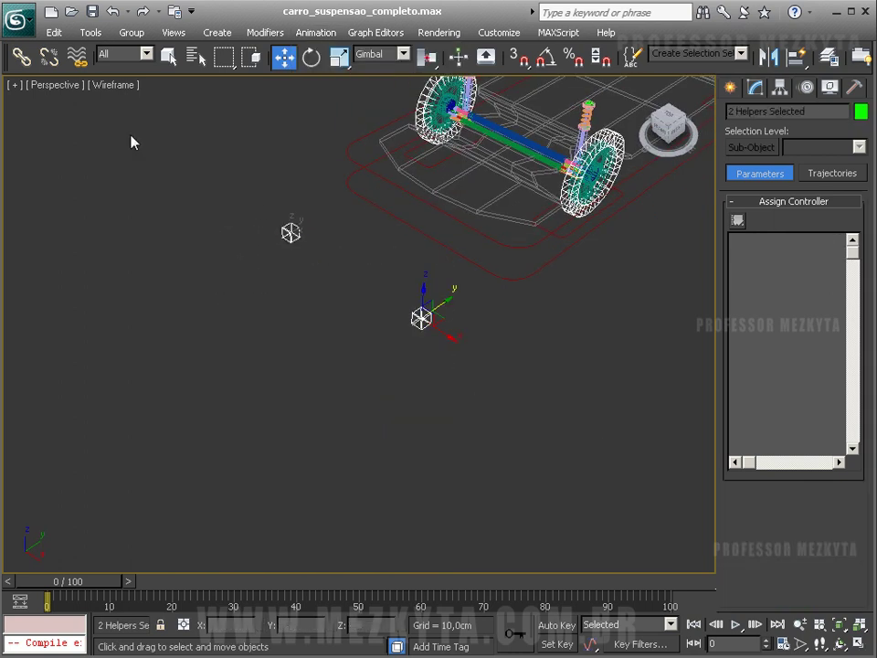
pyautogui.click(21, 57)
pyautogui.moveTo(417, 315); pyautogui.dragTo(515, 279)
# Test-move CTRL_TODO_CARRO and the Point_GIRA_RODA_FE helper to check the link, cancelling each move
pyautogui.press('w')
pyautogui.moveTo(529, 173); pyautogui.dragTo(509, 318)
pyautogui.rightClick(509, 319)
pyautogui.moveTo(509, 323); pyautogui.dragTo(479, 369, button='middle')
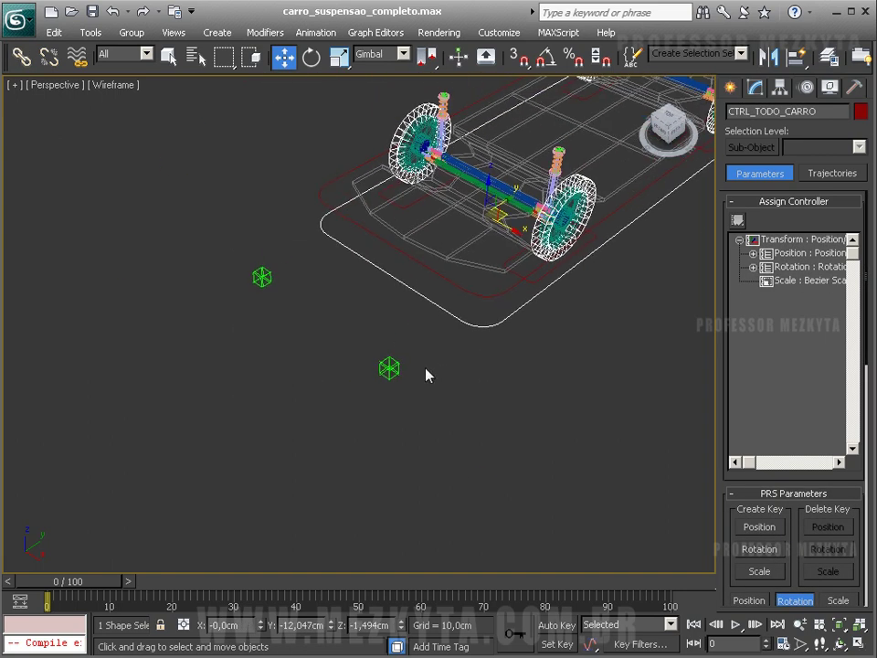
pyautogui.click(389, 368)
pyautogui.moveTo(417, 399); pyautogui.dragTo(382, 359)
pyautogui.rightClick(382, 359)
# Apply Freeze Transform to the Point_GIRA_RODA_FD helper and accept the confirmation
pyautogui.moveTo(339, 314); pyautogui.dragTo(331, 308)
pyautogui.moveTo(243, 190); pyautogui.dragTo(263, 286)
pyautogui.rightClick(262, 285)
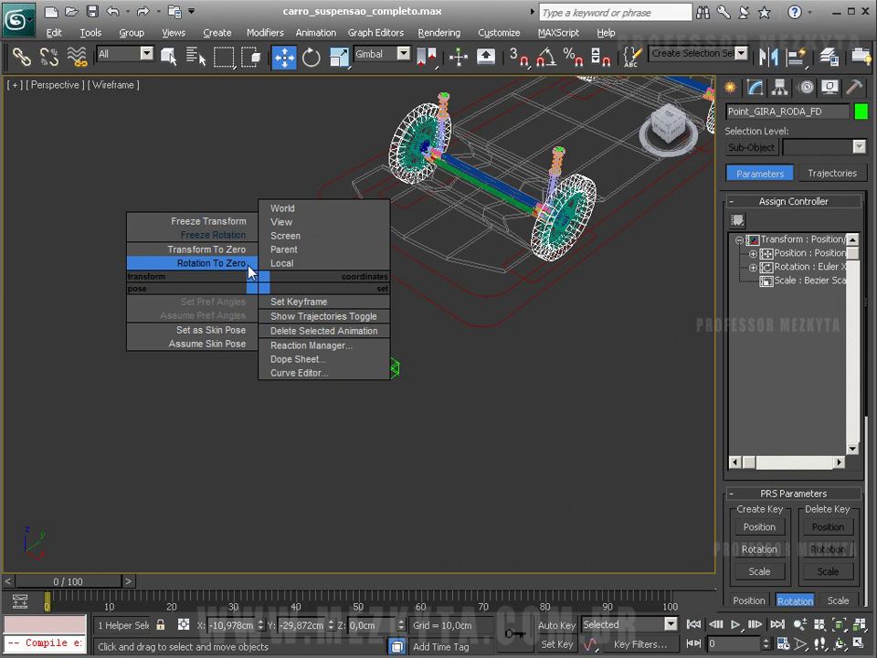
pyautogui.click(228, 224)
pyautogui.click(551, 526)
# Apply Freeze Transform to the Point_GIRA_RODA_FE helper and accept the confirmation
pyautogui.click(389, 366)
pyautogui.rightClick(382, 370)
pyautogui.click(354, 313)
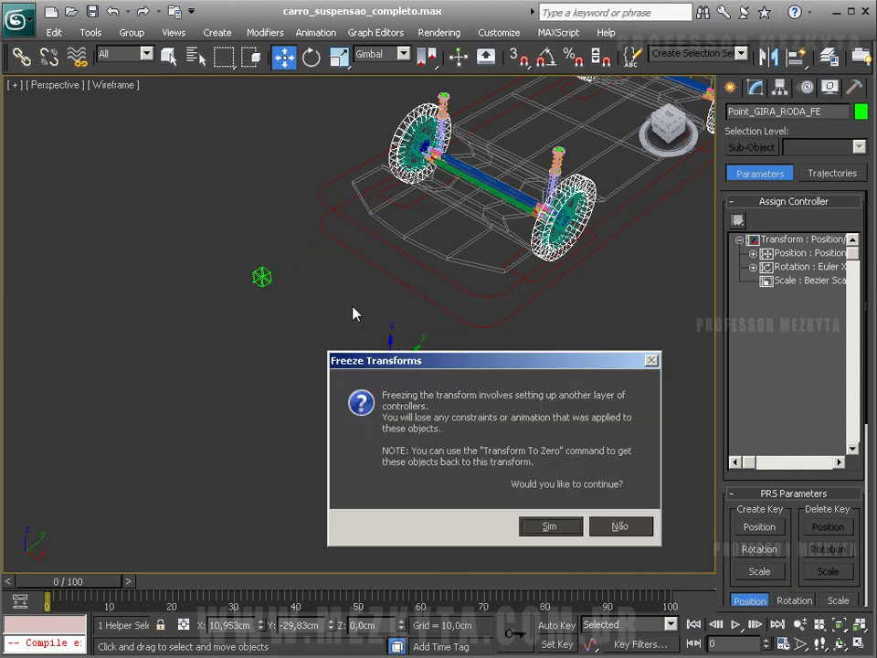
pyautogui.click(550, 525)
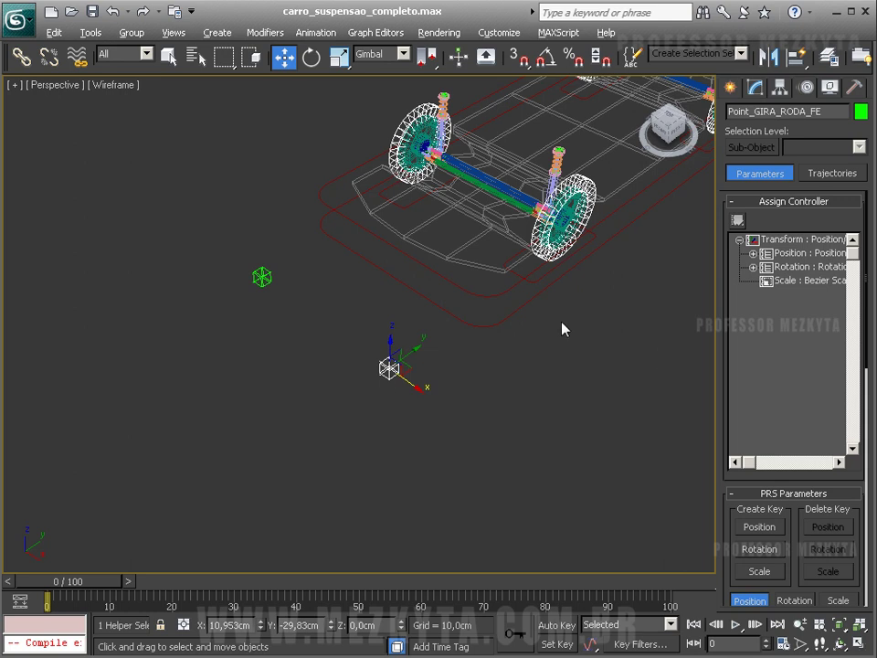
# Test-rotate the wheel control CTRL_RODA_FE and undo the rotation
pyautogui.click(538, 280)
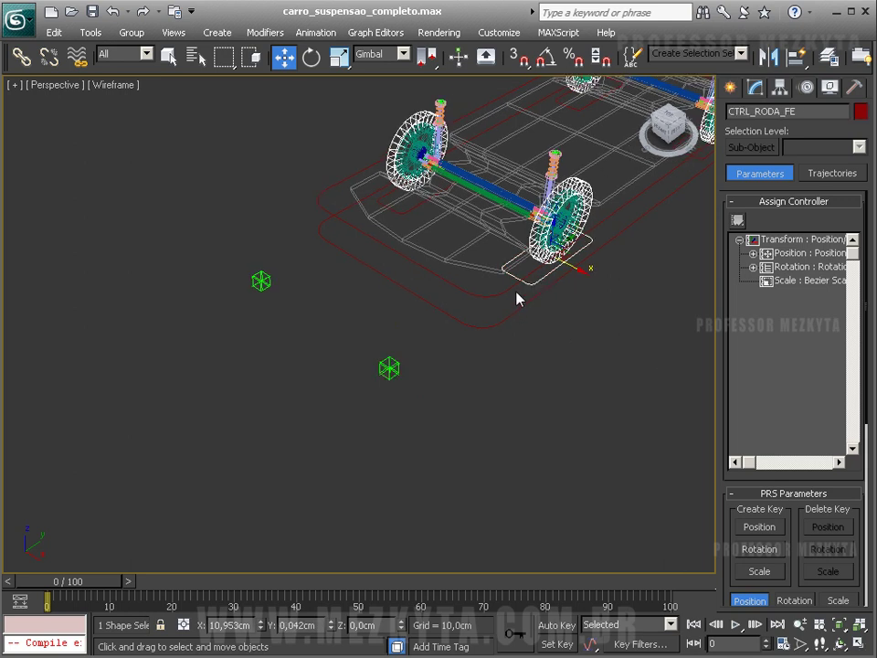
pyautogui.press('e')
pyautogui.moveTo(554, 275); pyautogui.dragTo(585, 327)
pyautogui.hotkey('ctrl', 'z')
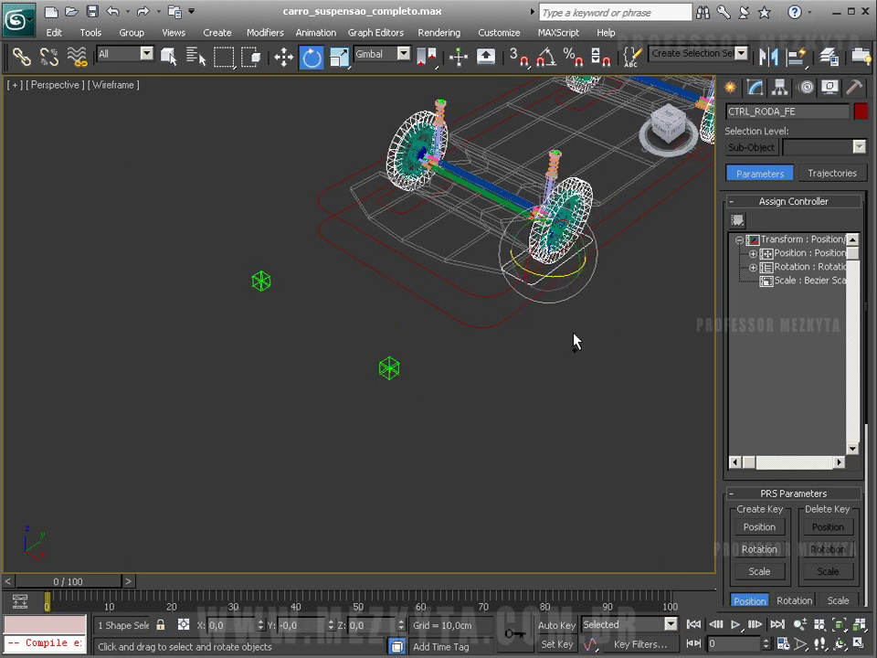
# Add a LookAt Constraint to CTRL_RODA_FE with Point_GIRA_RODA_FE as its target
pyautogui.click(310, 34)
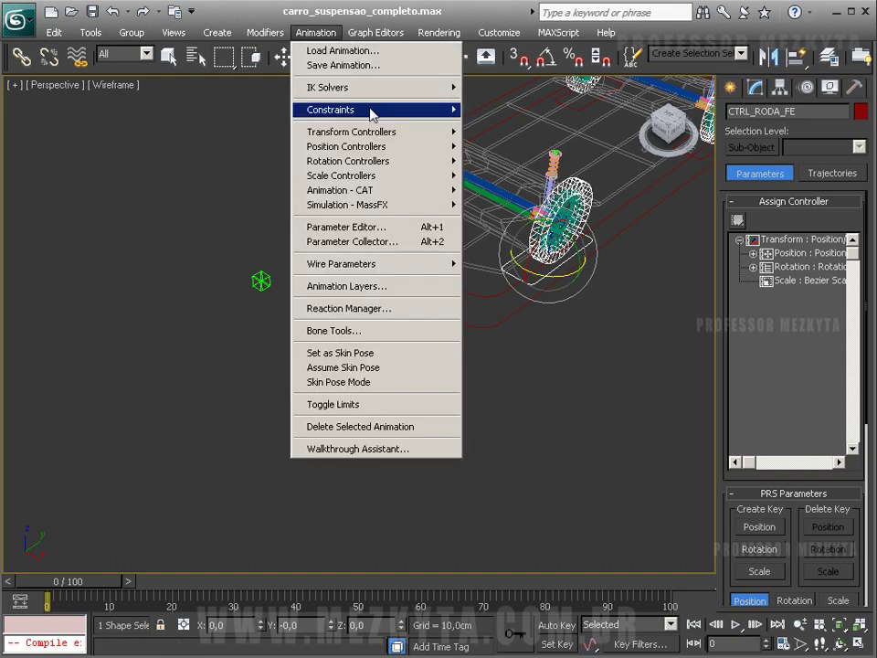
pyautogui.moveTo(370, 112)
pyautogui.click(500, 206)
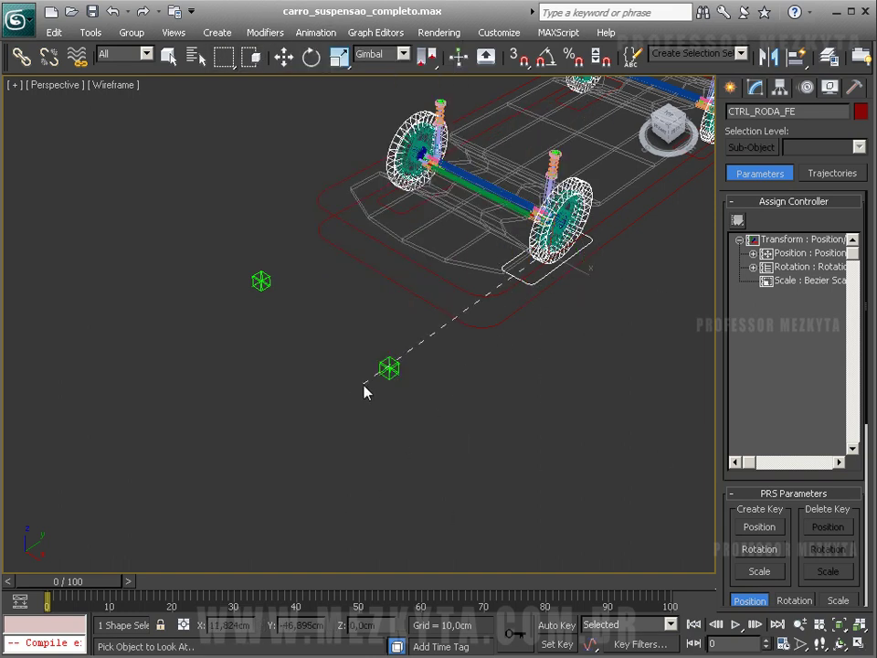
pyautogui.click(389, 368)
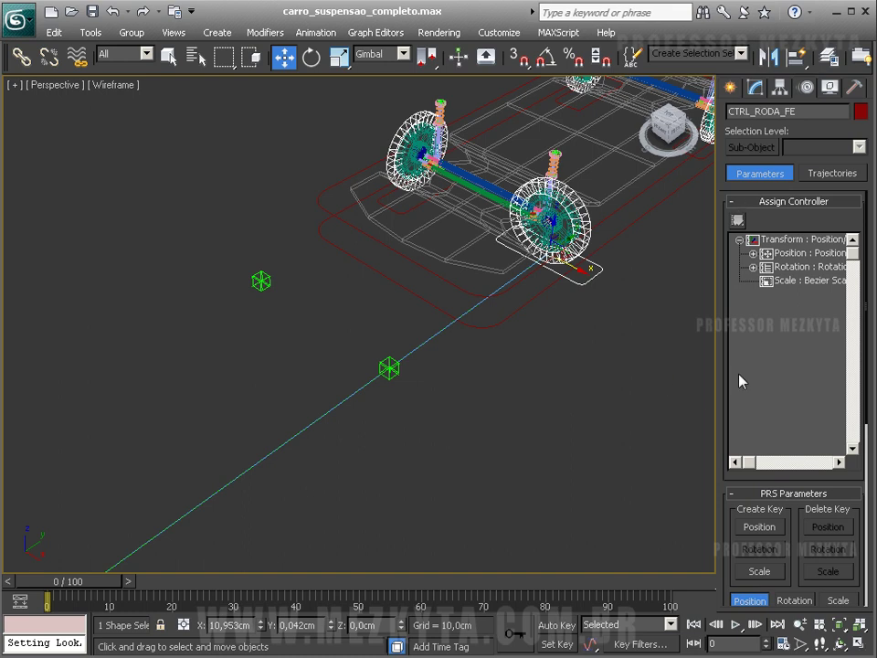
# Turn on Keep Initial Offset and turn off Viewline Length Absolute for the LookAt Constraint of CTRL_RODA_FE
pyautogui.moveTo(728, 534); pyautogui.dragTo(708, 208)
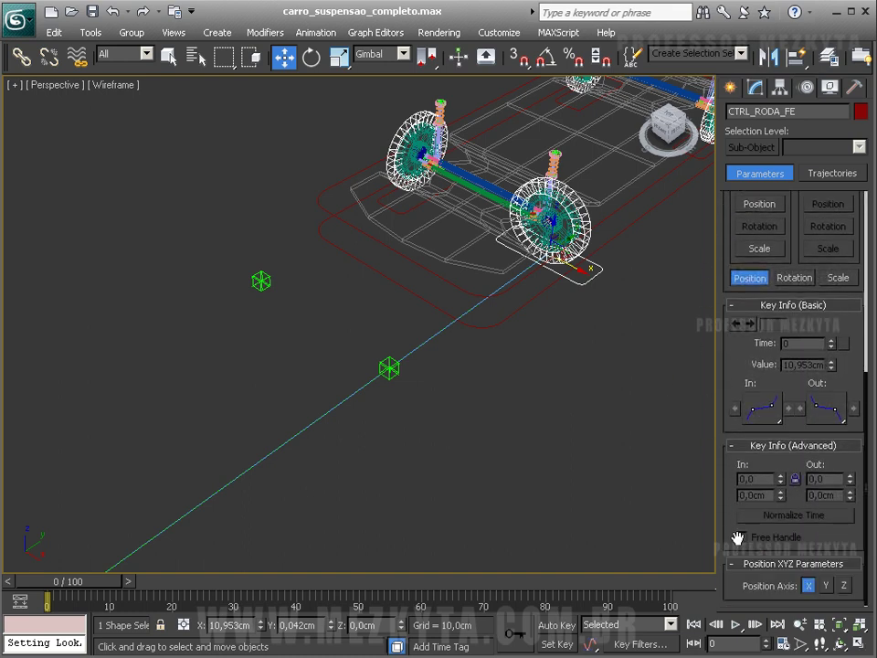
pyautogui.click(794, 278)
pyautogui.moveTo(732, 499); pyautogui.dragTo(728, 100)
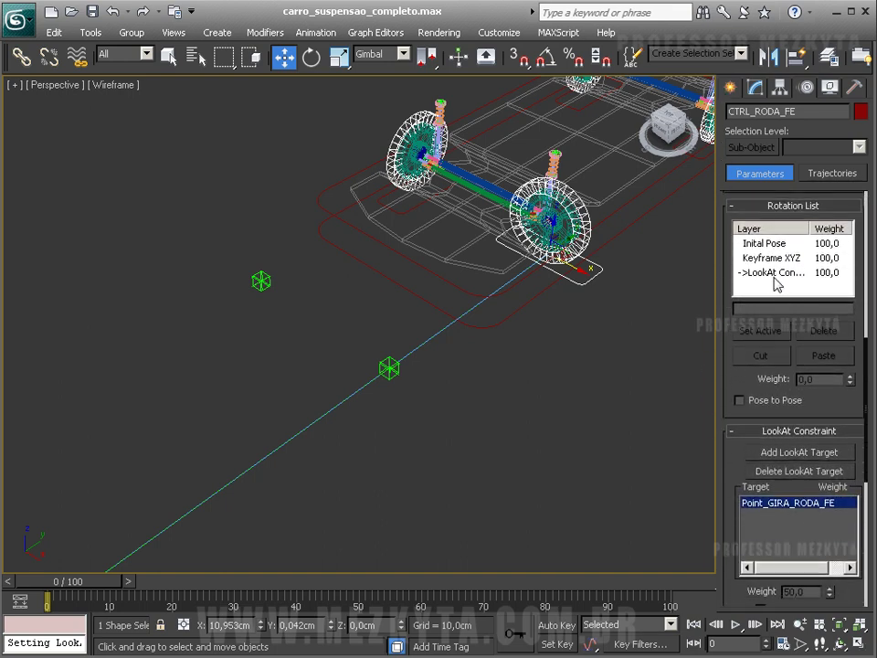
pyautogui.moveTo(732, 466); pyautogui.dragTo(736, 249)
pyautogui.click(779, 395)
pyautogui.click(745, 434)
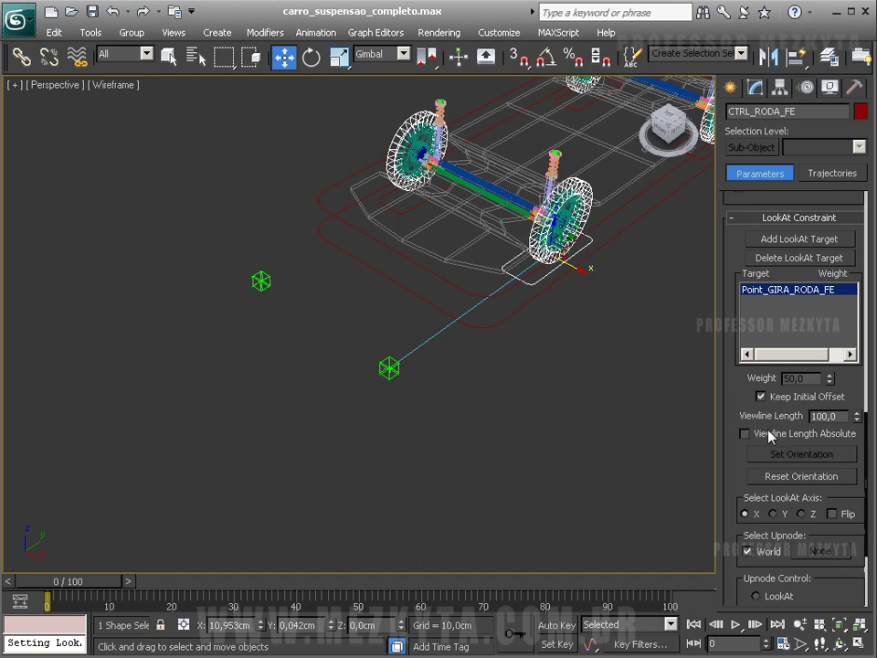
pyautogui.keyDown('alt'); pyautogui.moveTo(335, 445); pyautogui.dragTo(340, 248, button='middle'); pyautogui.keyUp('alt')
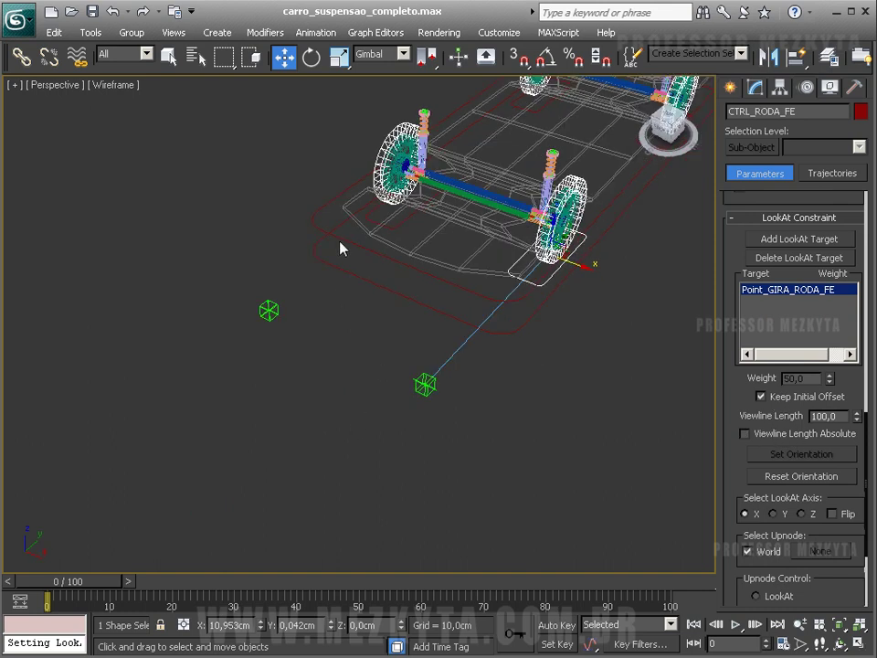
# Add a LookAt Constraint to CTRL_RODA_FD with the Point_GIRA_RODA_FD helper as its target
pyautogui.click(398, 228)
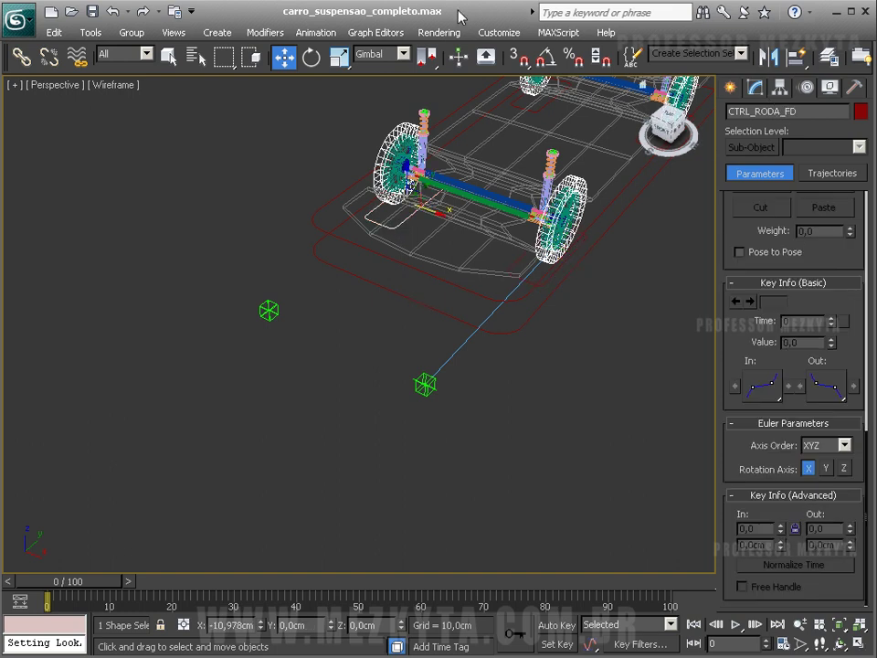
pyautogui.click(315, 32)
pyautogui.moveTo(390, 117)
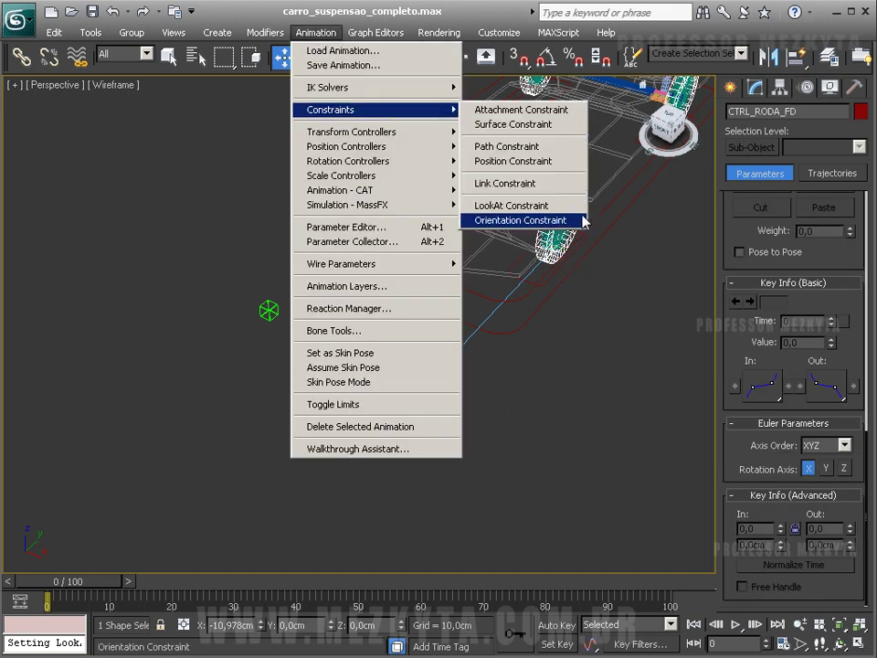
pyautogui.click(507, 204)
pyautogui.click(266, 312)
pyautogui.click(267, 311)
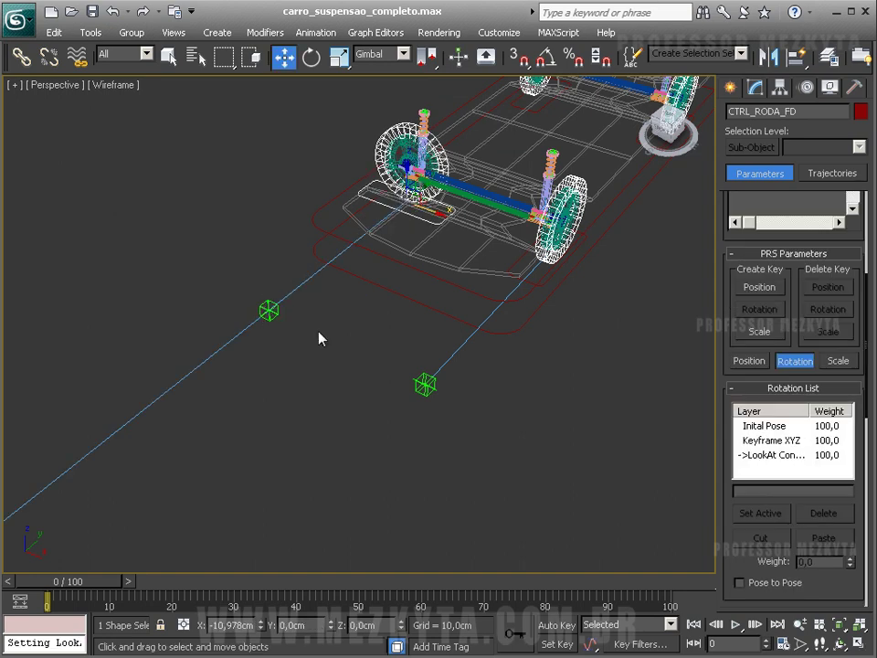
# Turn on Keep Initial Offset and turn off Viewline Length Absolute for the LookAt Constraint of CTRL_RODA_FD
pyautogui.scroll(-5, 735, 572)
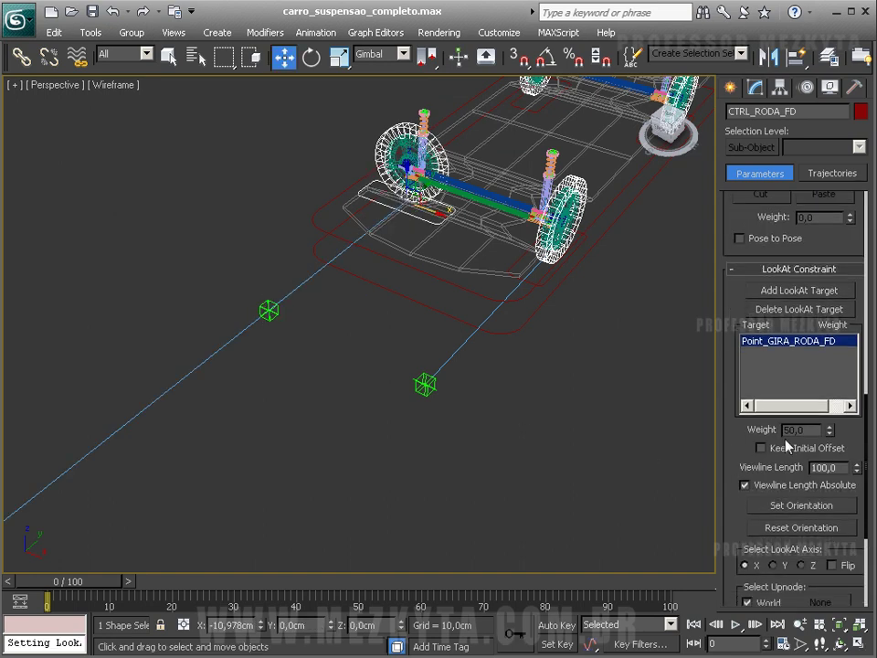
pyautogui.click(777, 448)
pyautogui.click(770, 484)
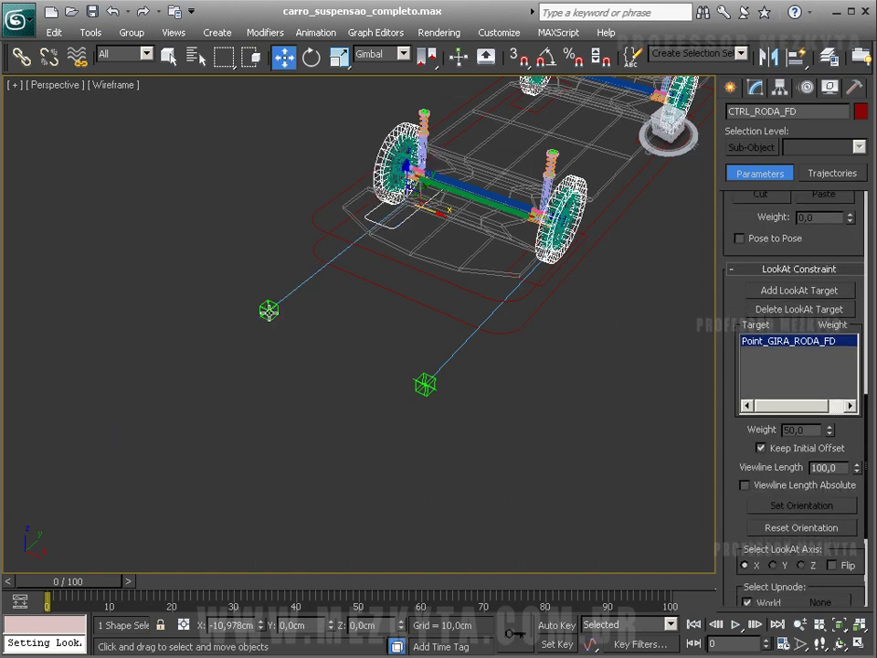
# Test-move the Point_GIRA_RODA_FD and Point_GIRA_RODA_FE helpers to check the wheel steering, cancelling each move
pyautogui.click(269, 313)
pyautogui.moveTo(294, 322); pyautogui.dragTo(262, 312)
pyautogui.rightClick(263, 311)
pyautogui.moveTo(429, 386); pyautogui.dragTo(444, 456)
pyautogui.rightClick(444, 456)
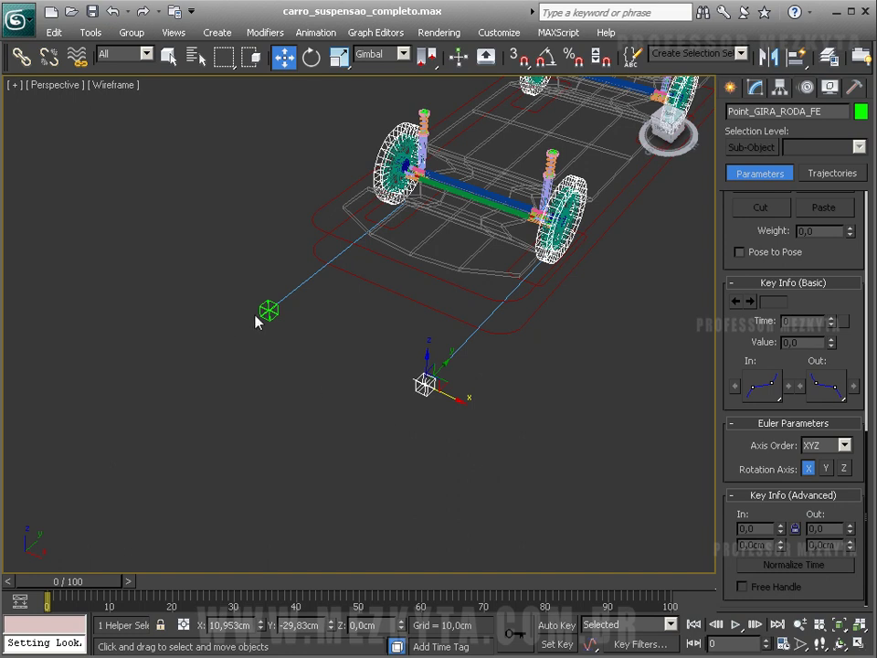
# Draw a rectangle spline about 3.93 cm wide and 1.79 cm long between the two front point helpers
pyautogui.keyDown('alt'); pyautogui.moveTo(329, 261); pyautogui.dragTo(375, 378, button='middle'); pyautogui.keyUp('alt')
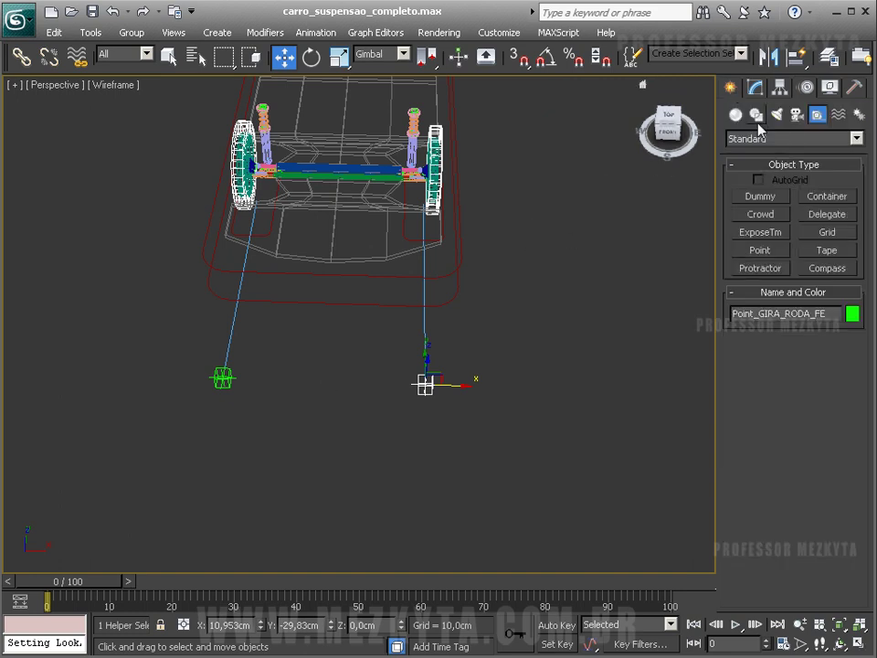
pyautogui.click(756, 115)
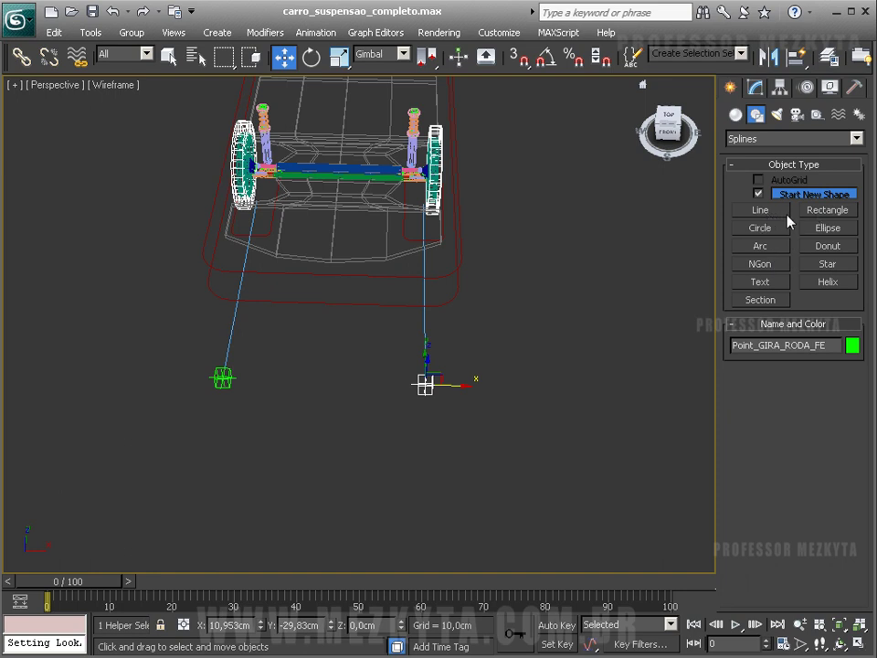
pyautogui.click(820, 210)
pyautogui.moveTo(317, 375); pyautogui.dragTo(354, 388)
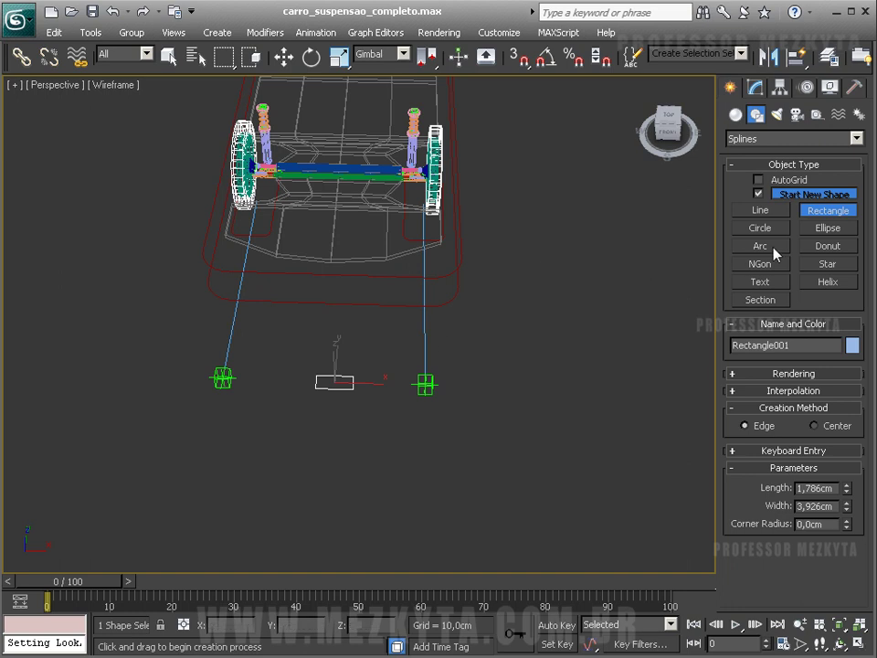
pyautogui.click(764, 212)
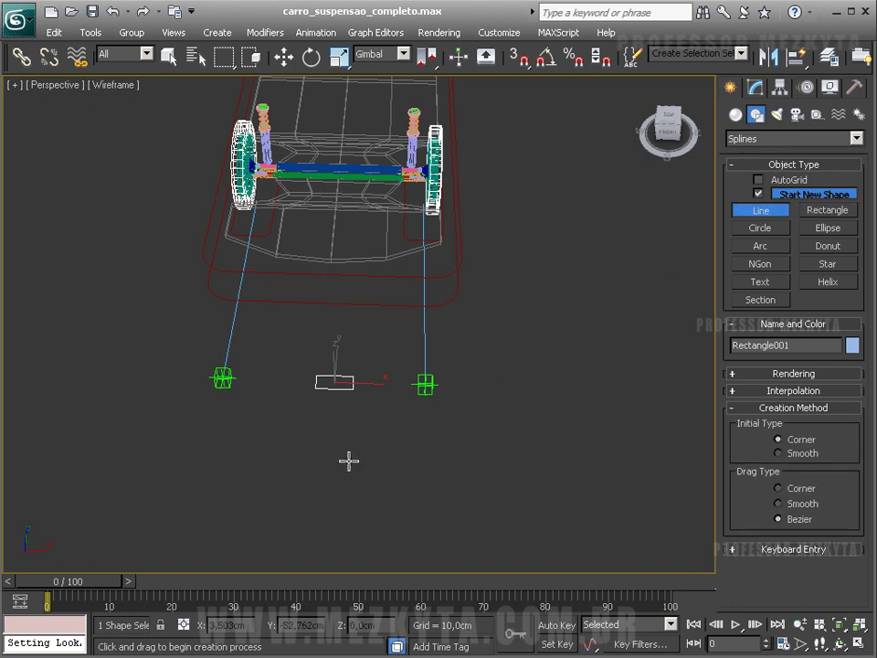
pyautogui.click(308, 451)
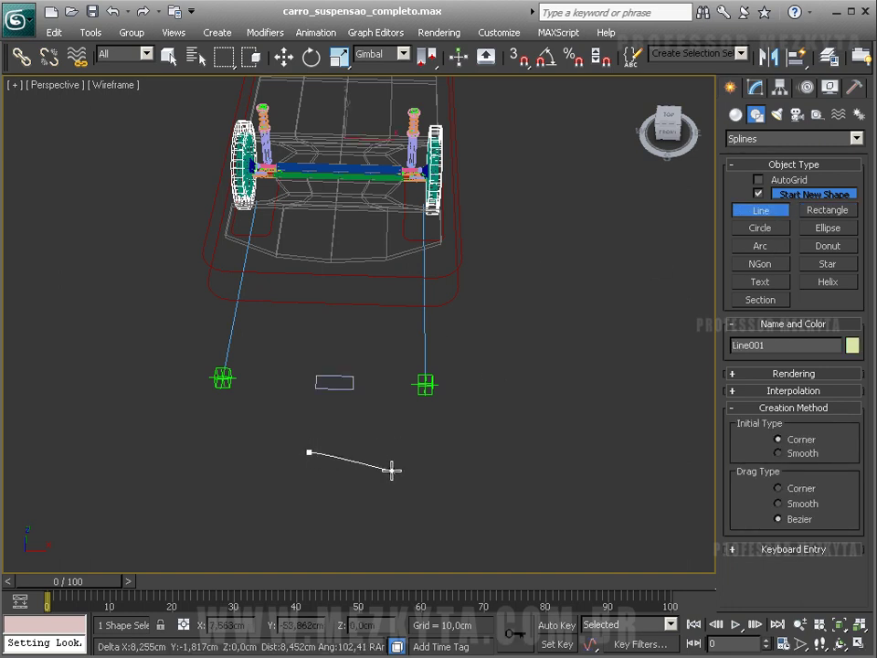
pyautogui.rightClick(375, 451)
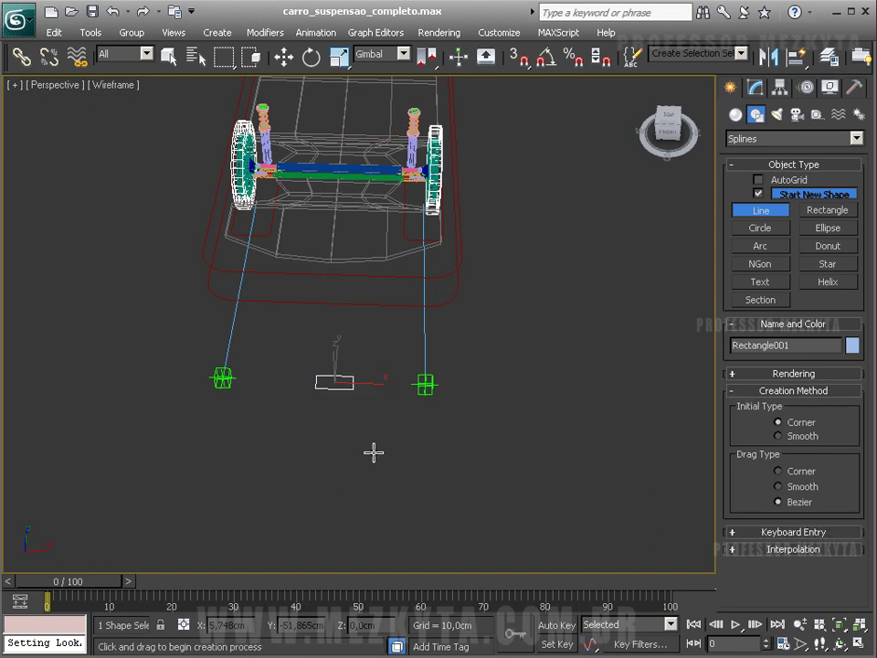
pyautogui.click(318, 429)
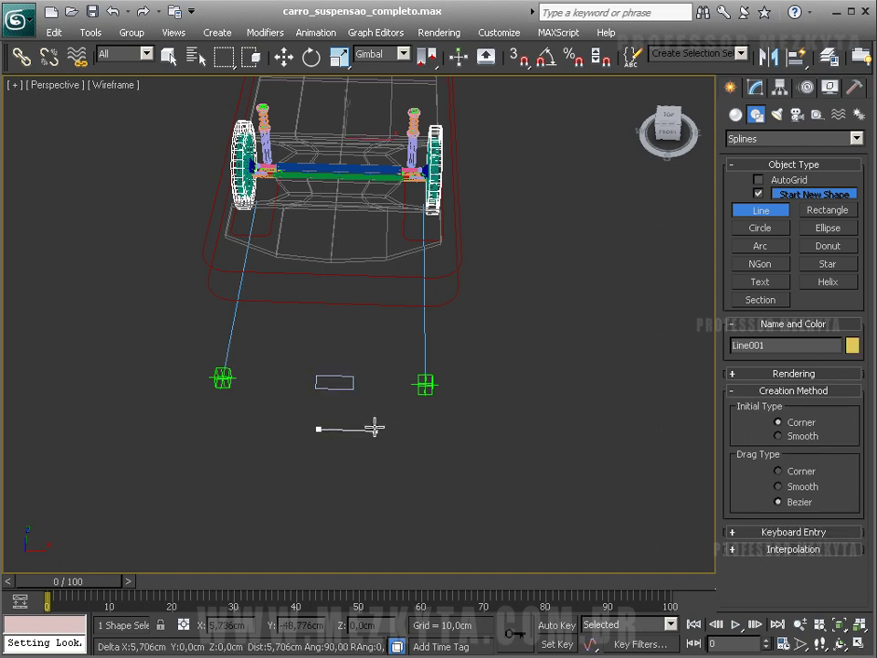
pyautogui.rightClick(302, 422)
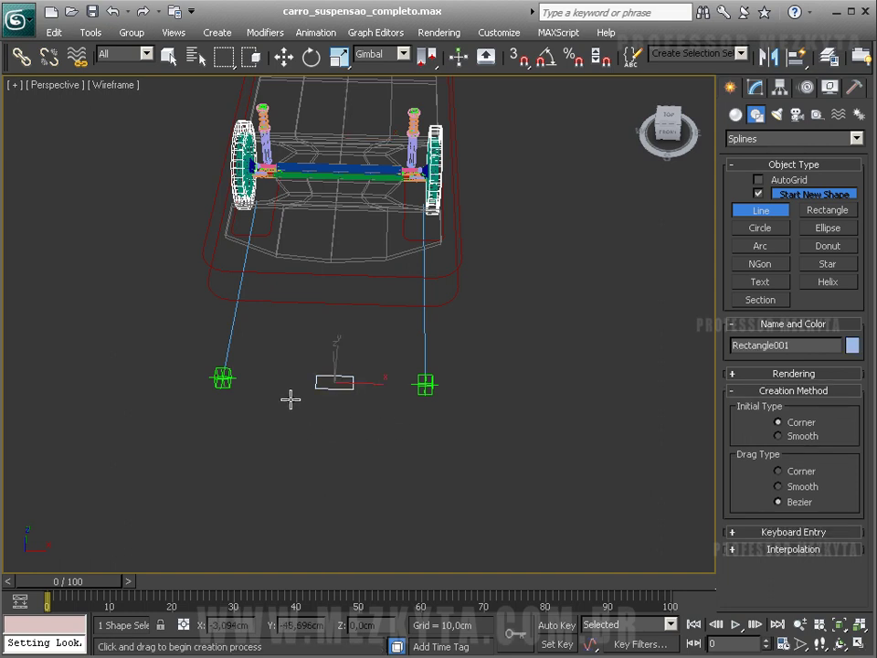
# Isolate the new rectangle in the Top view and draw a horizontal line across it, extending past both short sides
pyautogui.hotkey('alt', 'q')
pyautogui.press('t')
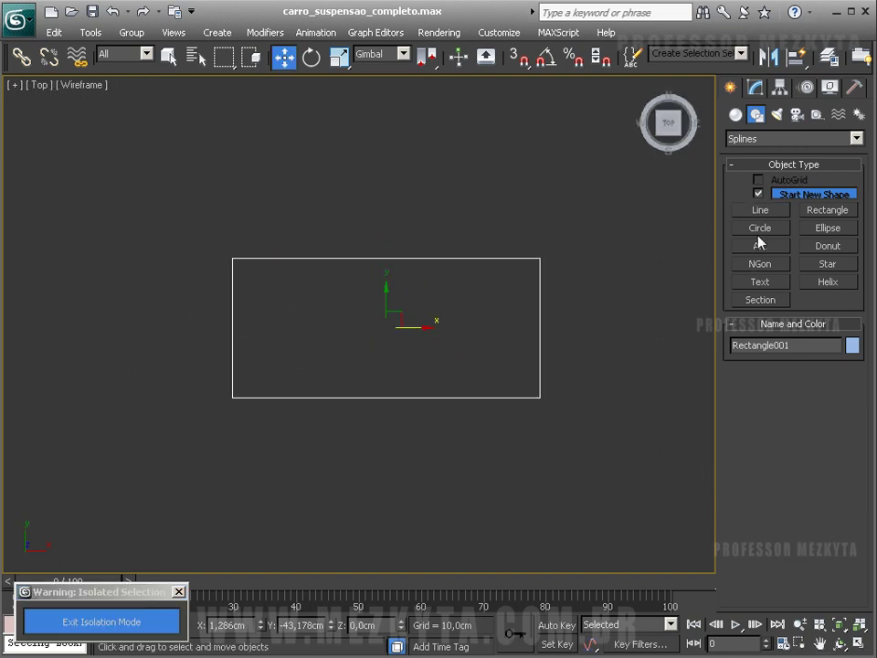
pyautogui.click(187, 319)
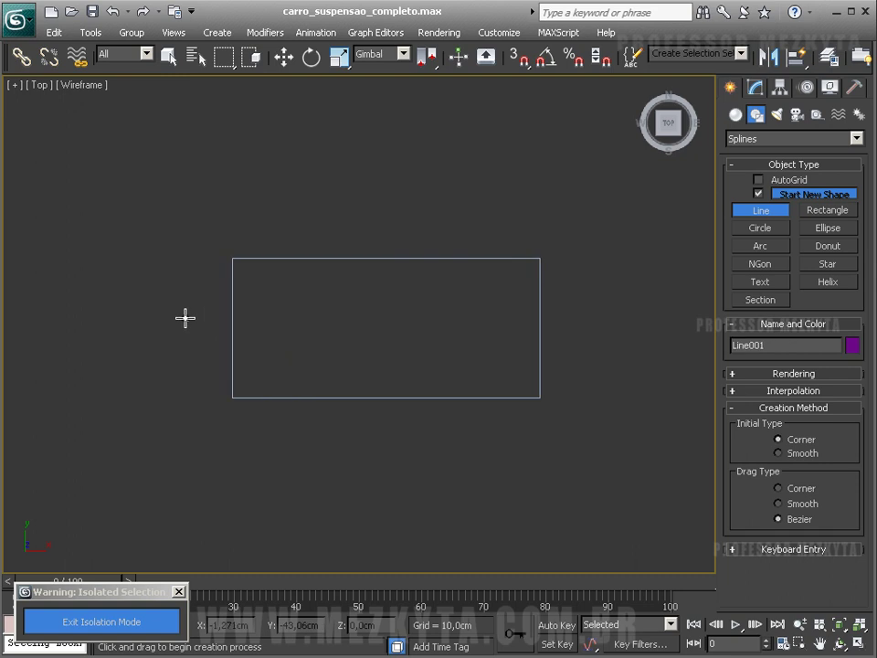
pyautogui.click(579, 319)
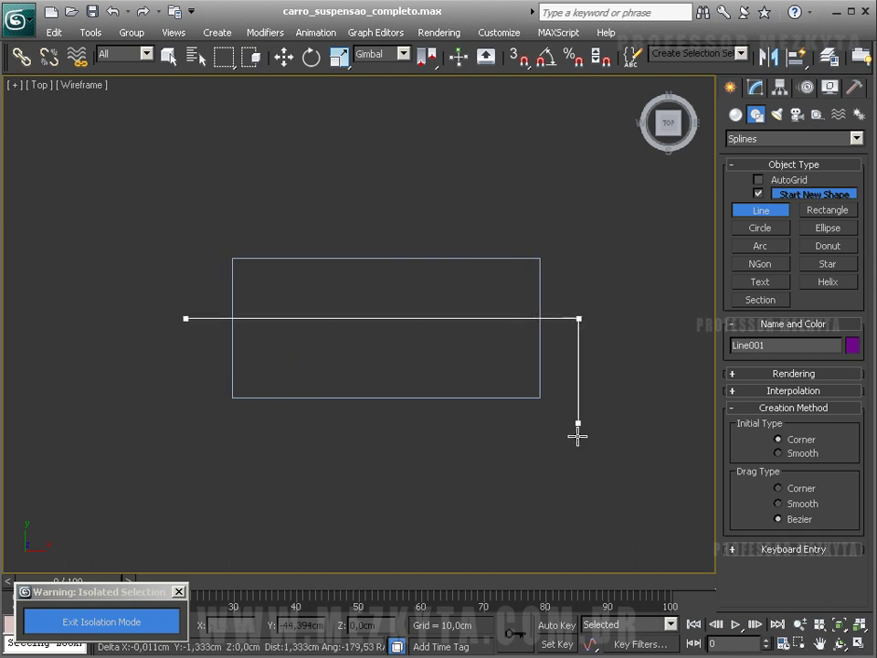
pyautogui.rightClick(576, 494)
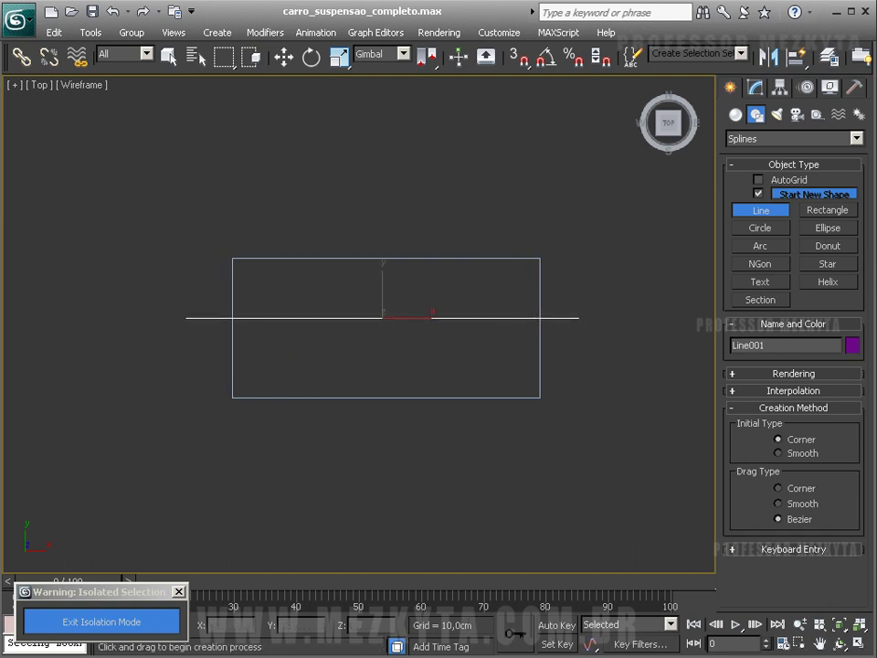
# Align the horizontal line with the rectangle's centre along the Y axis
pyautogui.click(287, 60)
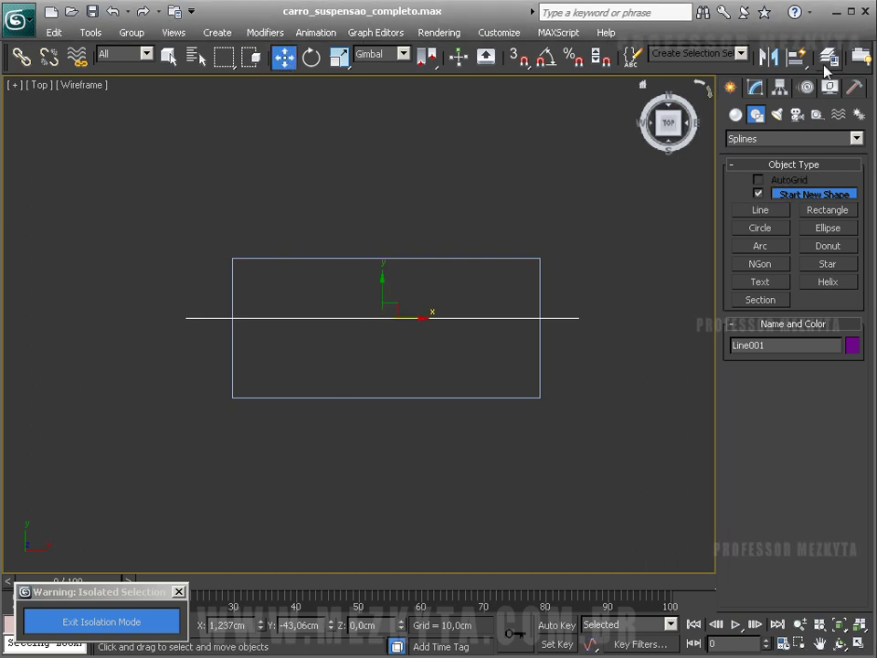
pyautogui.moveTo(800, 59)
pyautogui.mouseDown()
pyautogui.moveTo(803, 91)
pyautogui.moveTo(797, 59)
pyautogui.mouseUp()
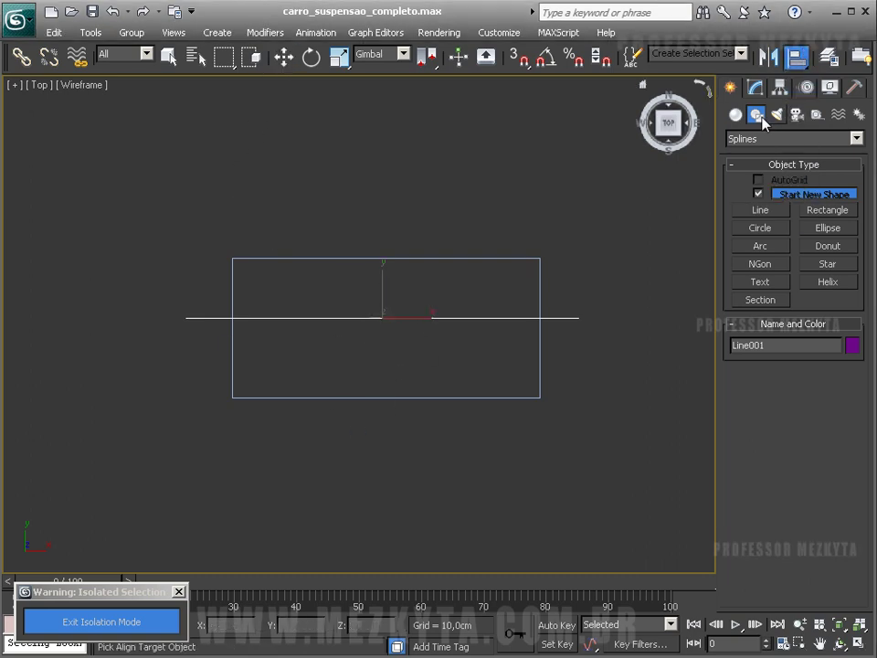
pyautogui.click(538, 375)
pyautogui.click(735, 488)
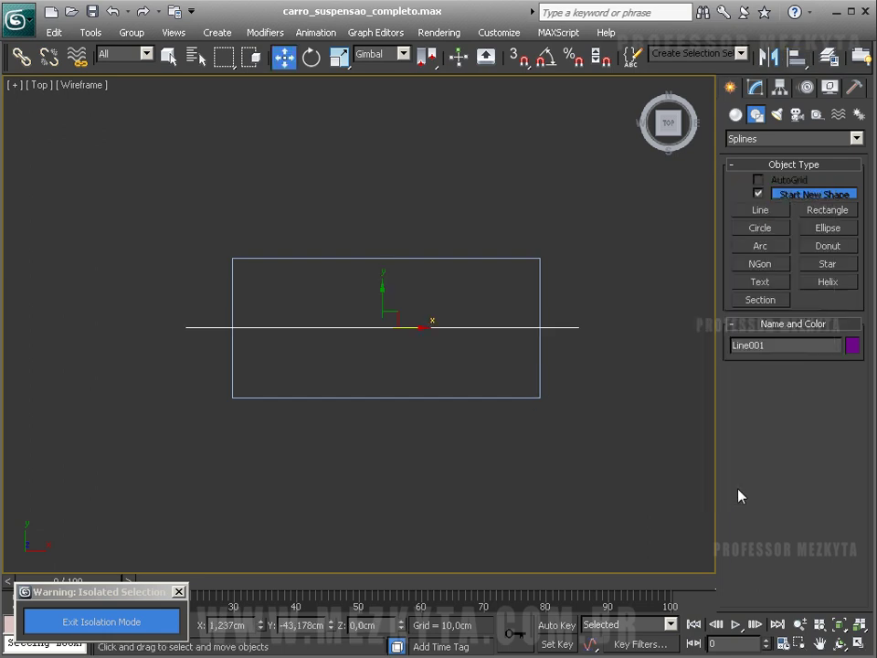
# Draw two short diagonal lines forming an arrowhead at the right end of the horizontal line
pyautogui.click(776, 214)
pyautogui.click(577, 321)
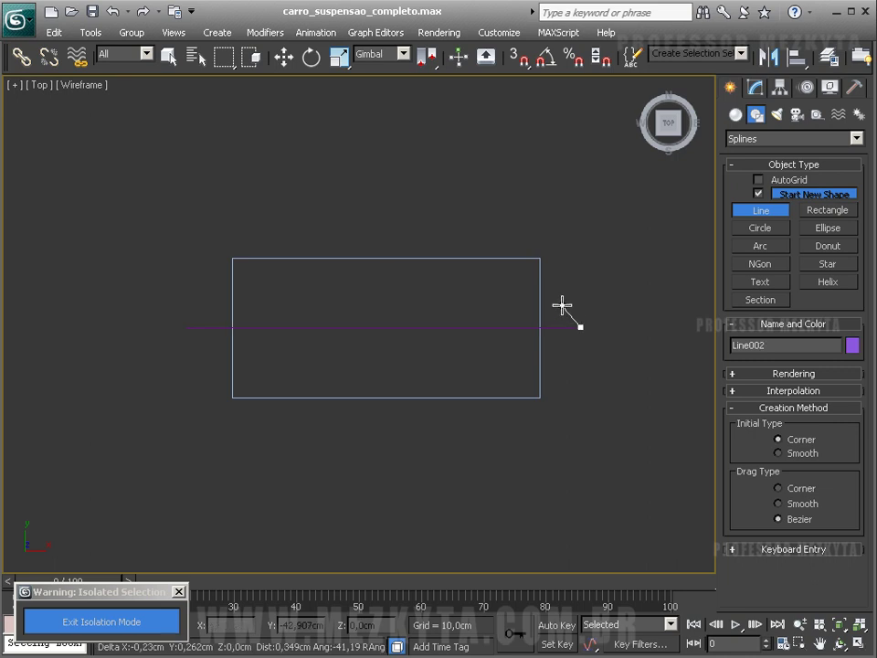
pyautogui.click(555, 295)
pyautogui.rightClick(555, 295)
pyautogui.click(580, 328)
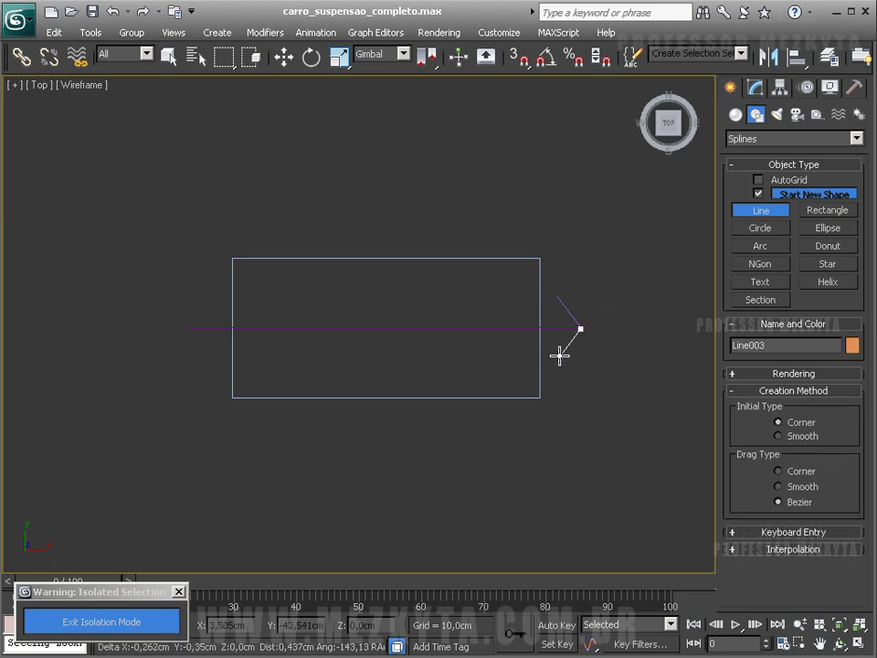
pyautogui.rightClick(566, 357)
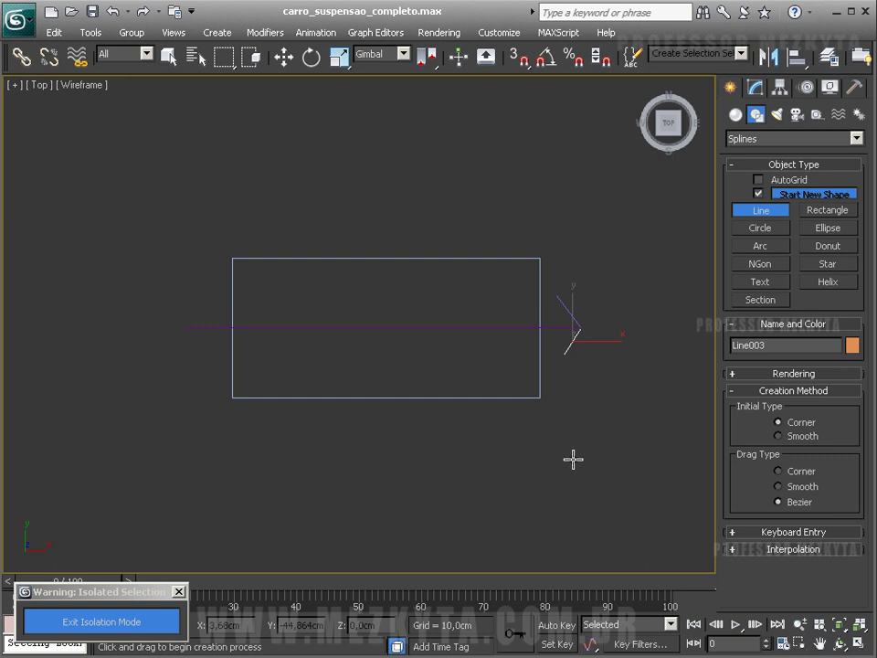
# Delete the two short diagonal arrowhead lines
pyautogui.click(293, 60)
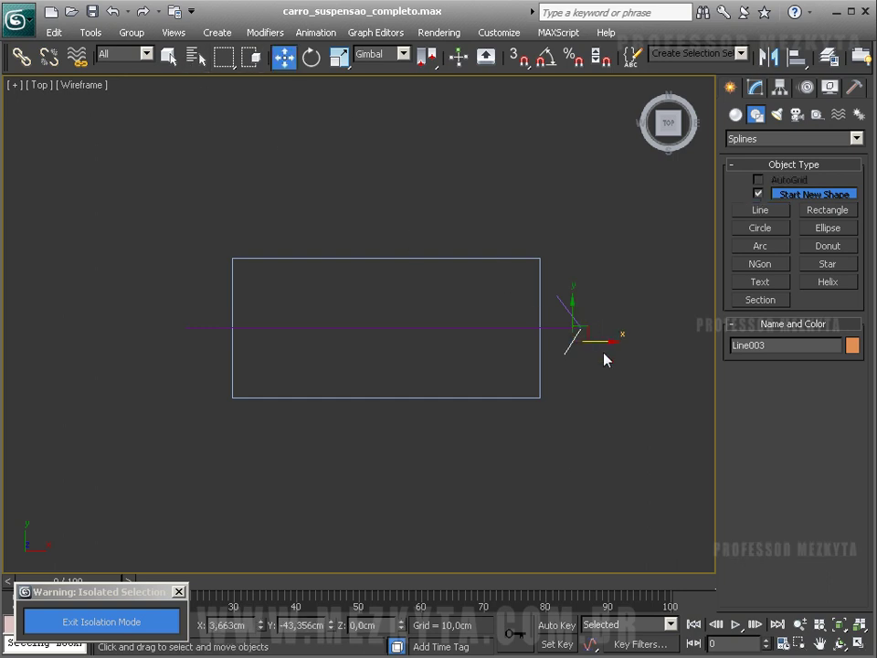
pyautogui.scroll(2, 604, 359)
pyautogui.moveTo(597, 358); pyautogui.dragTo(502, 354, button='middle')
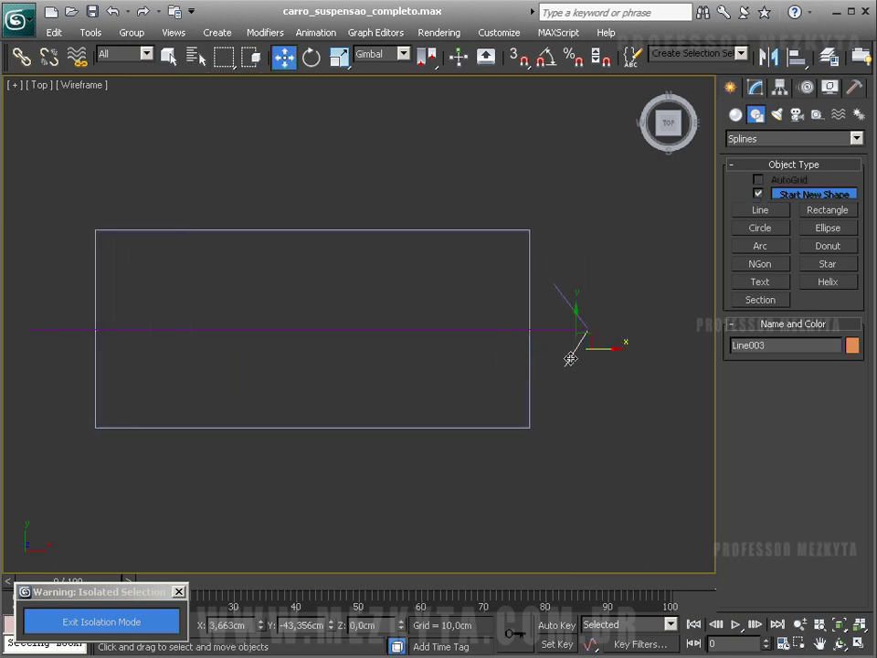
pyautogui.click(570, 363)
pyautogui.click(573, 313)
pyautogui.press('Delete')
# Draw a small square just above the horizontal line's right end and convert it to an Editable Spline
pyautogui.click(826, 210)
pyautogui.moveTo(540, 262); pyautogui.dragTo(586, 288)
pyautogui.rightClick(586, 288)
pyautogui.rightClick(585, 288)
pyautogui.moveTo(658, 446)
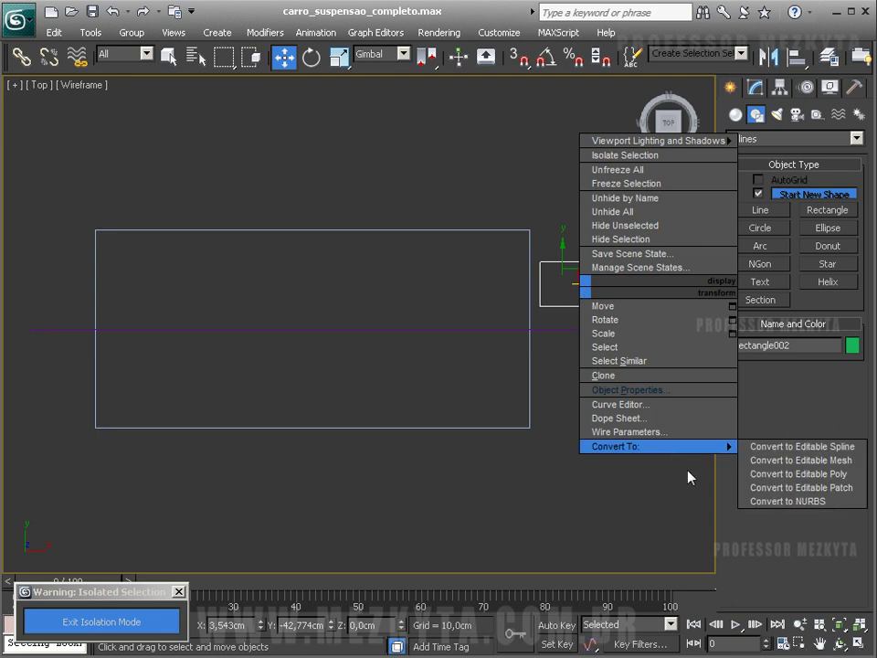
pyautogui.click(788, 447)
# Delete the small square's upper-right vertex and convert the remaining three vertices to Corner to form a triangle
pyautogui.click(773, 344)
pyautogui.moveTo(599, 254); pyautogui.dragTo(576, 279)
pyautogui.press('Delete')
pyautogui.moveTo(622, 236); pyautogui.dragTo(500, 329)
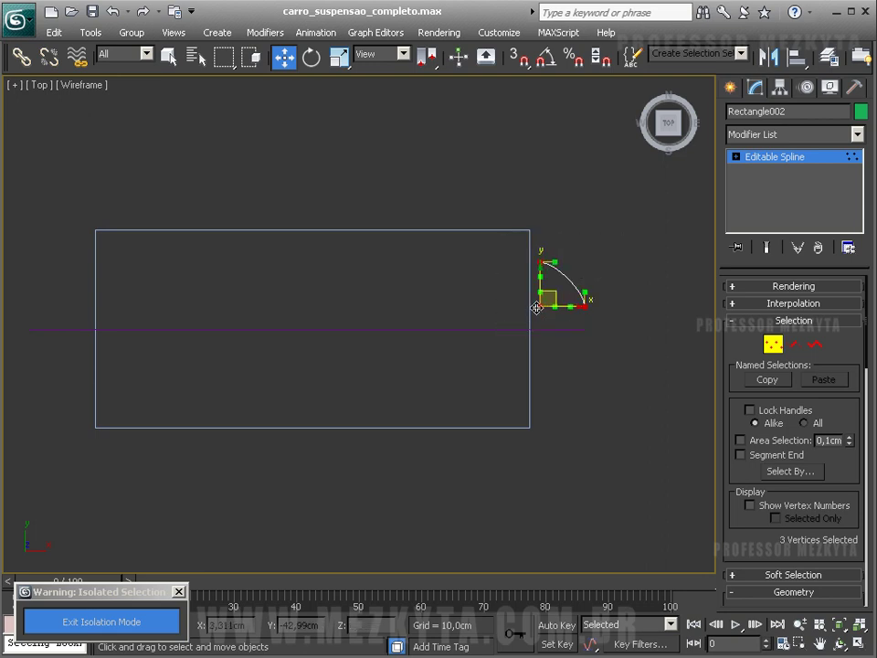
pyautogui.rightClick(536, 305)
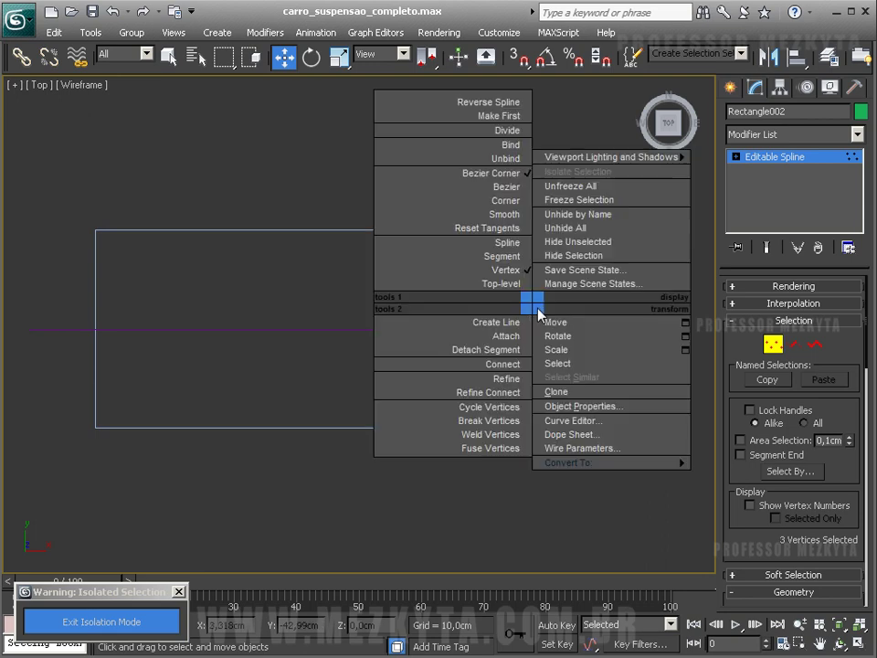
pyautogui.click(515, 201)
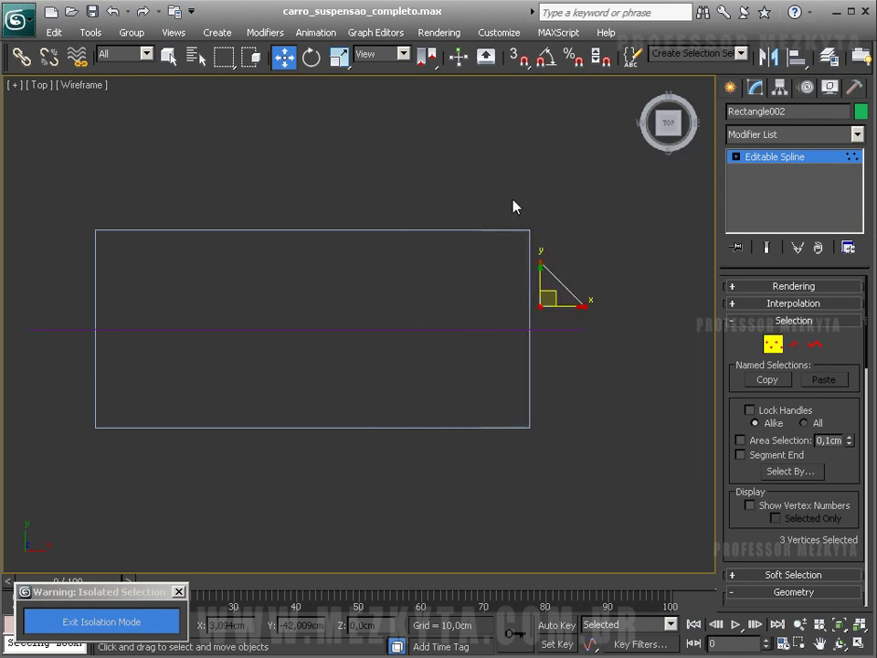
pyautogui.click(620, 340)
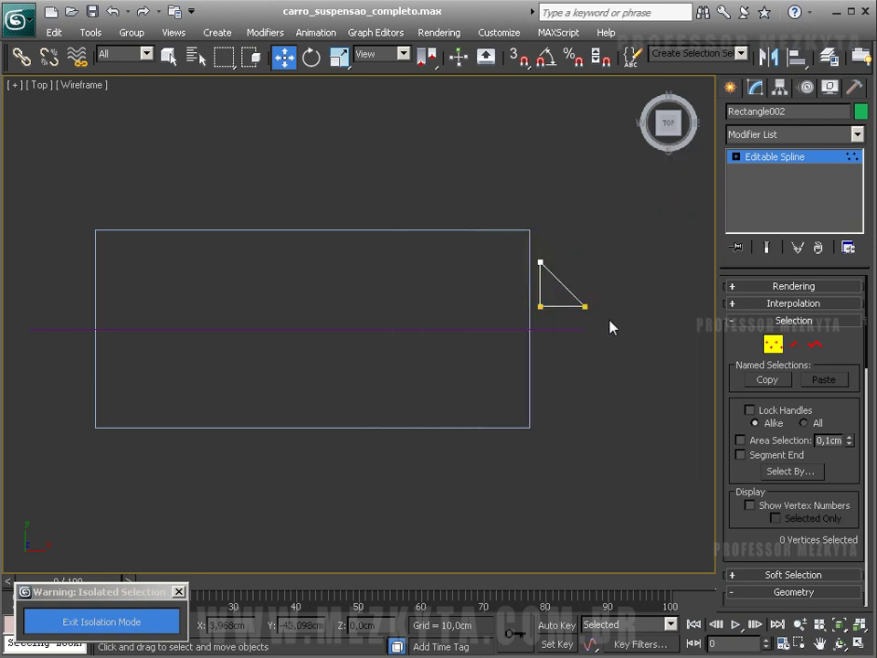
# Leave vertex editing, move the triangle to the horizontal line's right end and rotate it to point right
pyautogui.moveTo(280, 280); pyautogui.dragTo(261, 289, button='middle')
pyautogui.scroll(-3, 355, 315)
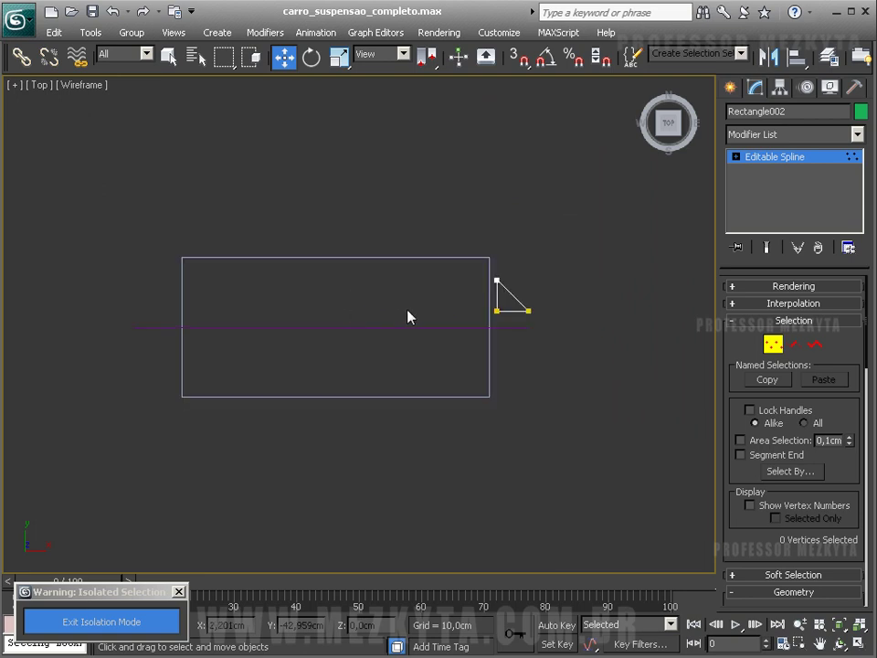
pyautogui.click(775, 347)
pyautogui.moveTo(545, 293); pyautogui.dragTo(565, 341)
pyautogui.press('e')
pyautogui.moveTo(568, 274); pyautogui.dragTo(362, 125)
# Clone the triangle and place the copy at the left end of the horizontal line
pyautogui.press('w')
pyautogui.moveTo(551, 280)
pyautogui.mouseDown()
pyautogui.moveTo(536, 306)
pyautogui.moveTo(439, 325)
pyautogui.moveTo(149, 321)
pyautogui.moveTo(154, 395)
pyautogui.moveTo(139, 338)
pyautogui.moveTo(119, 322)
pyautogui.mouseUp()
pyautogui.click(439, 408)
# Rotate the copied triangle to point left, at about -45.5 degrees in Z
pyautogui.press('e')
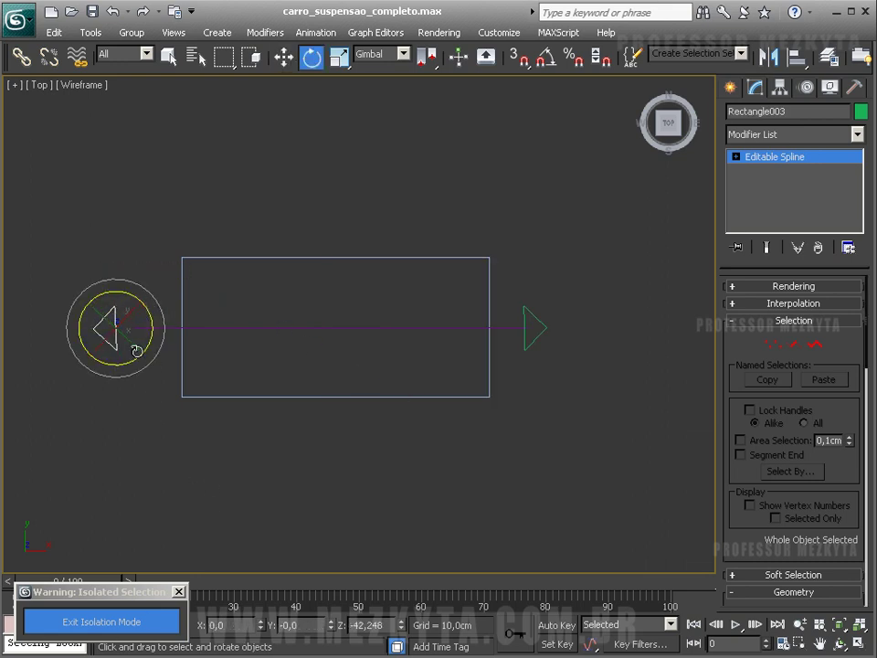
pyautogui.click(286, 451)
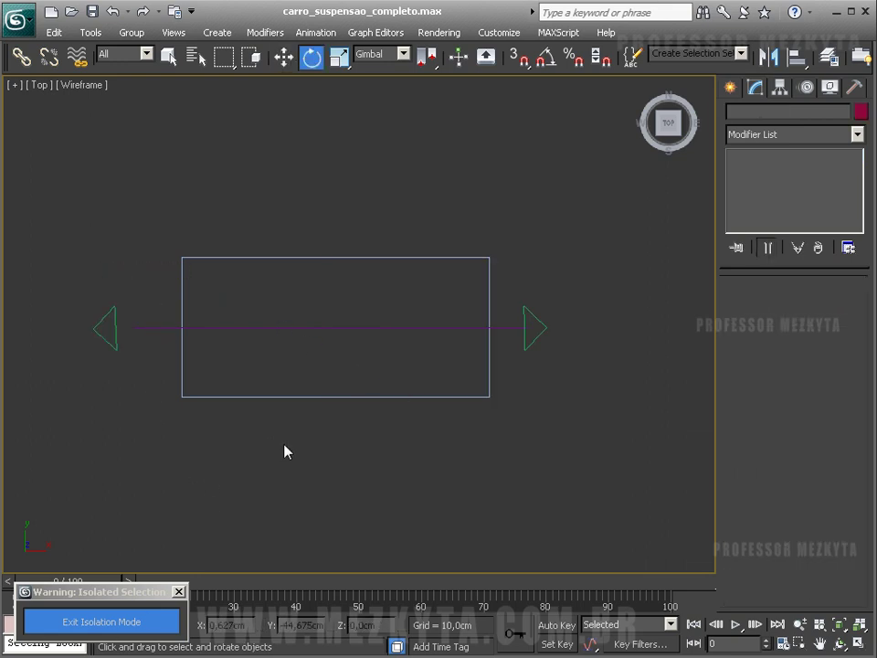
pyautogui.click(102, 340)
pyautogui.moveTo(146, 353); pyautogui.dragTo(149, 356)
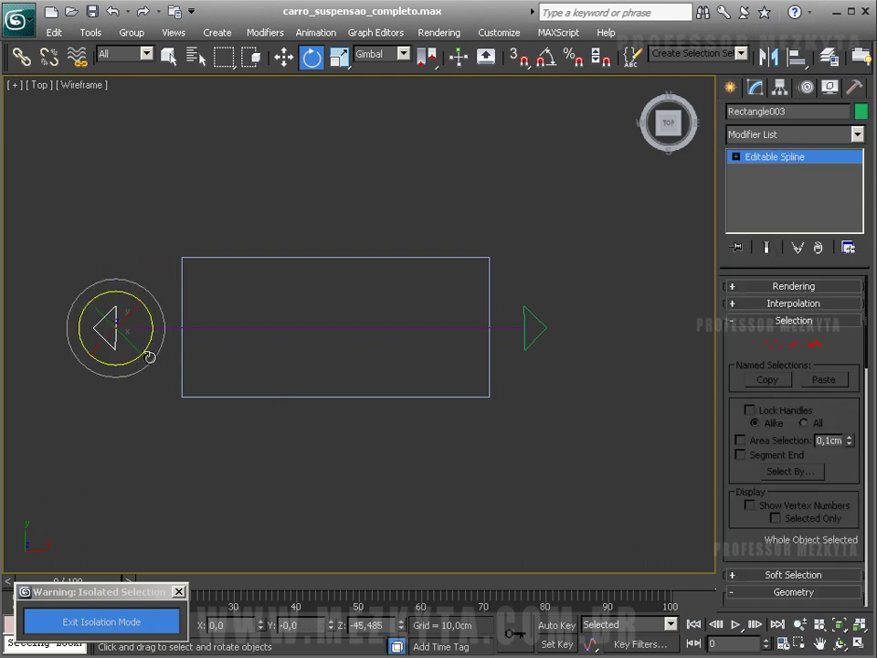
# Align the right-pointing triangle with the horizontal line and move it about 2.46 cm along X to the line's right end
pyautogui.click(203, 453)
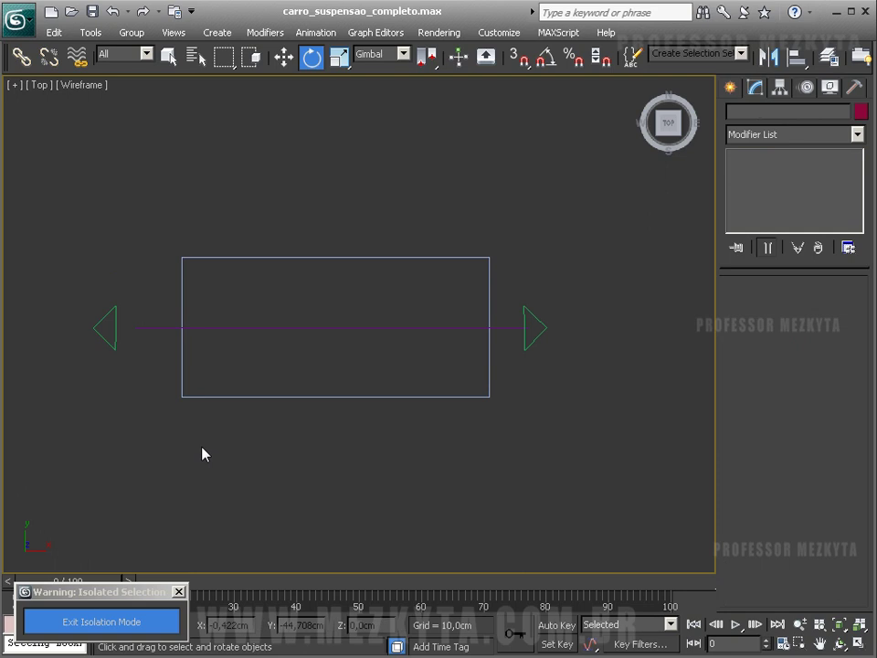
pyautogui.click(535, 357)
pyautogui.hotkey('shift', 'a')
pyautogui.click(382, 327)
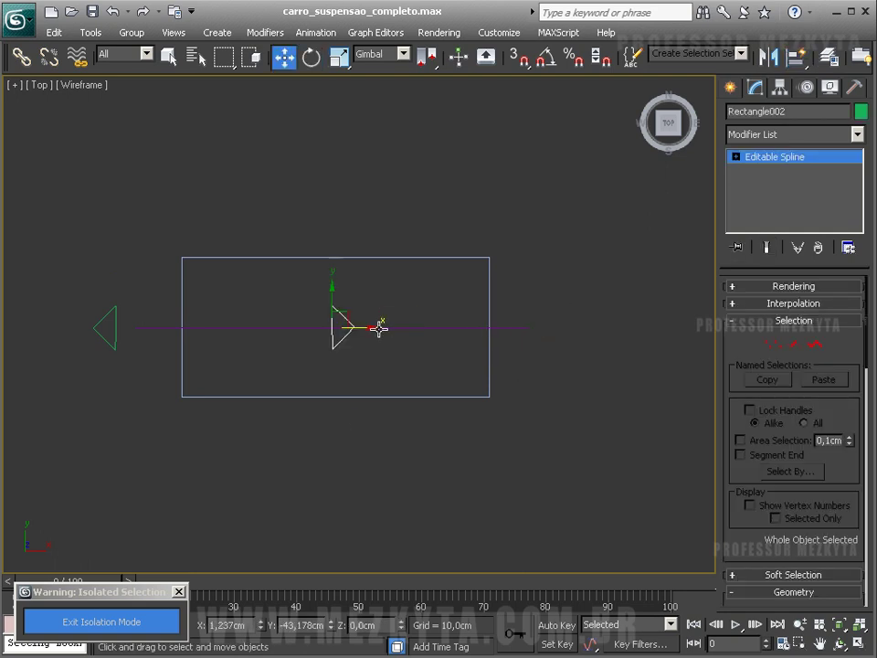
pyautogui.moveTo(360, 328); pyautogui.dragTo(553, 329)
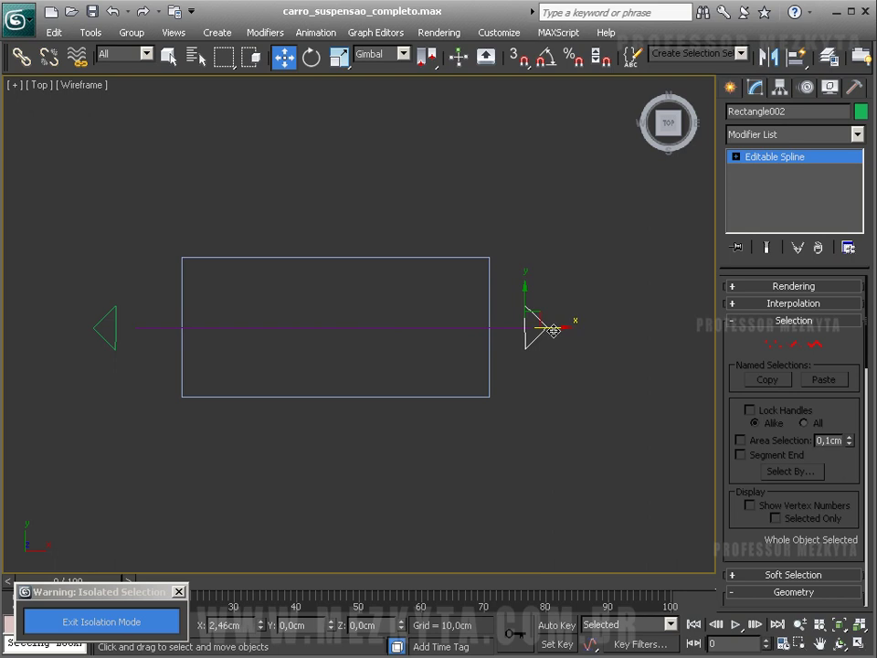
# Align the left-pointing triangle with the horizontal line and move it about -2.5 cm along X to the line's left end
pyautogui.click(113, 348)
pyautogui.hotkey('alt', 'a')
pyautogui.press('w')
pyautogui.moveTo(162, 327)
pyautogui.mouseDown()
pyautogui.moveTo(368, 336)
pyautogui.moveTo(324, 327)
pyautogui.moveTo(164, 327)
pyautogui.mouseUp()
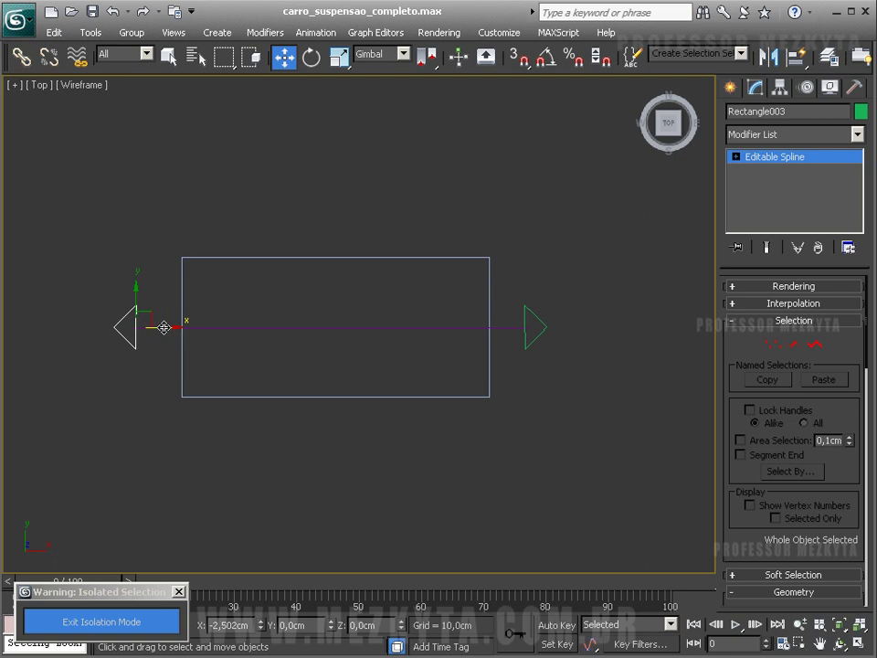
# Convert the large rectangle around the horizontal line to an Editable Spline
pyautogui.click(273, 257)
pyautogui.rightClick(273, 256)
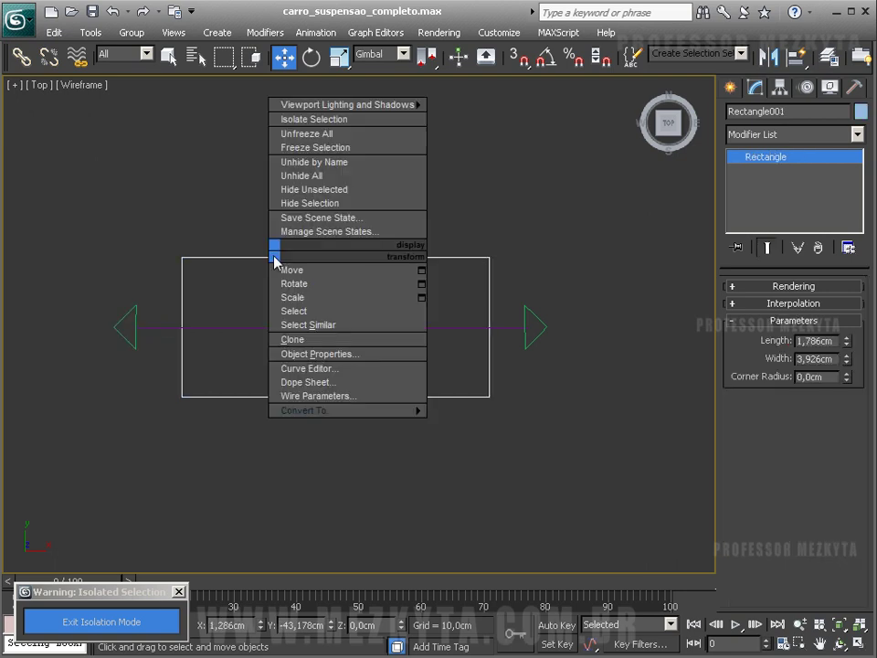
pyautogui.moveTo(329, 412)
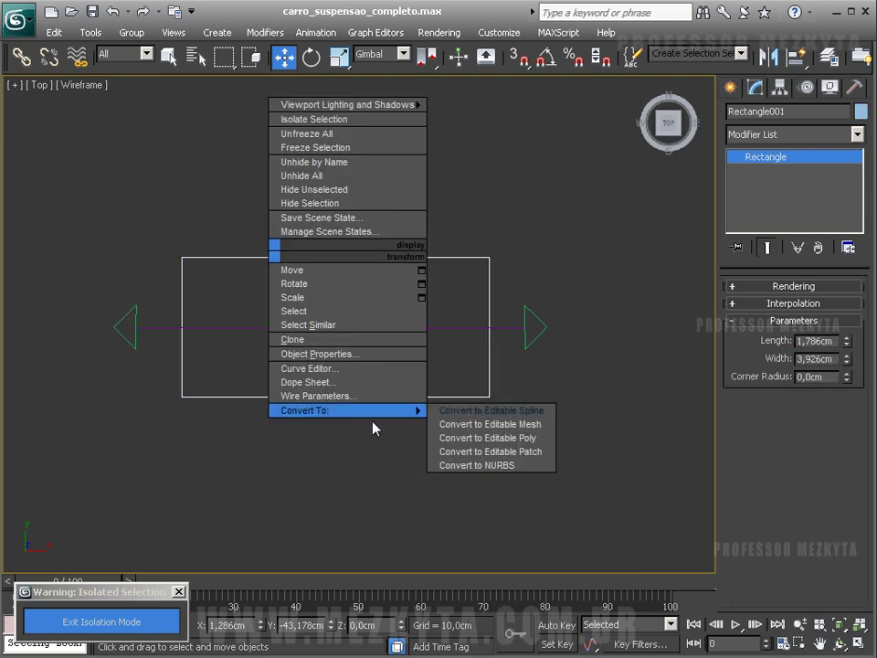
pyautogui.click(505, 412)
# Attach the horizontal line and both arrow triangles to the rectangle spline
pyautogui.scroll(-5, 746, 503)
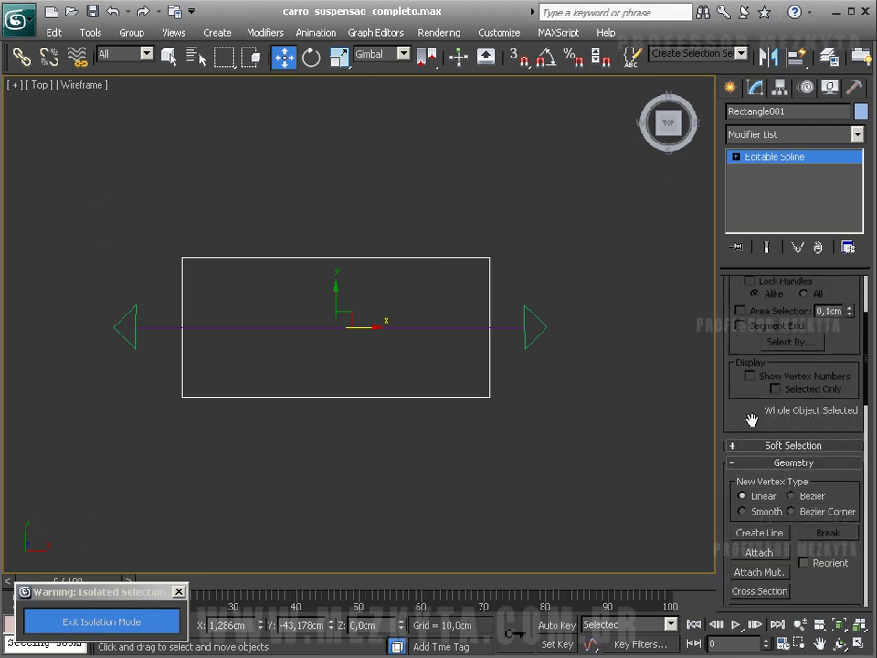
pyautogui.press('f')
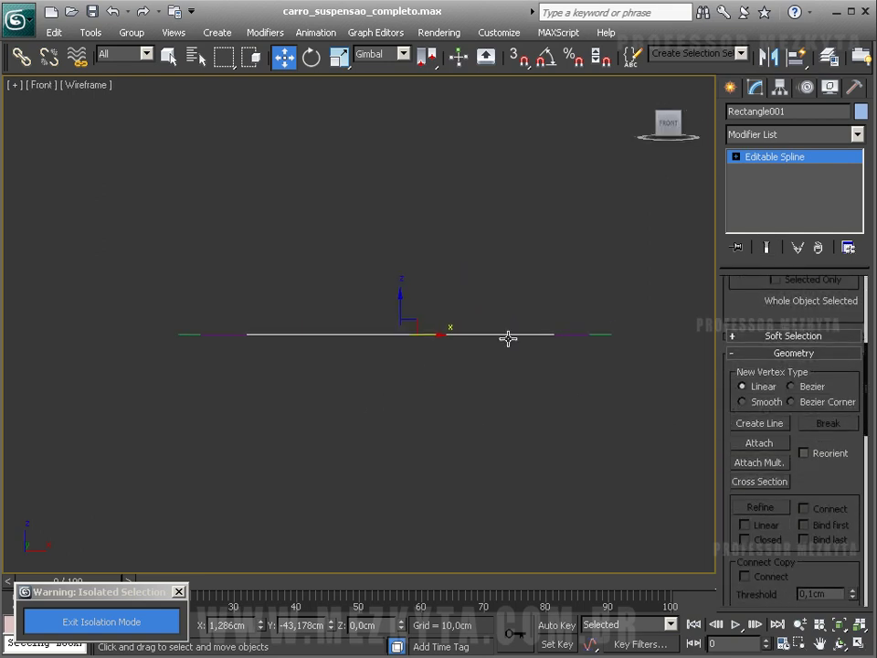
pyautogui.press('p')
pyautogui.keyDown('alt'); pyautogui.moveTo(333, 454); pyautogui.dragTo(384, 490, button='middle'); pyautogui.keyUp('alt')
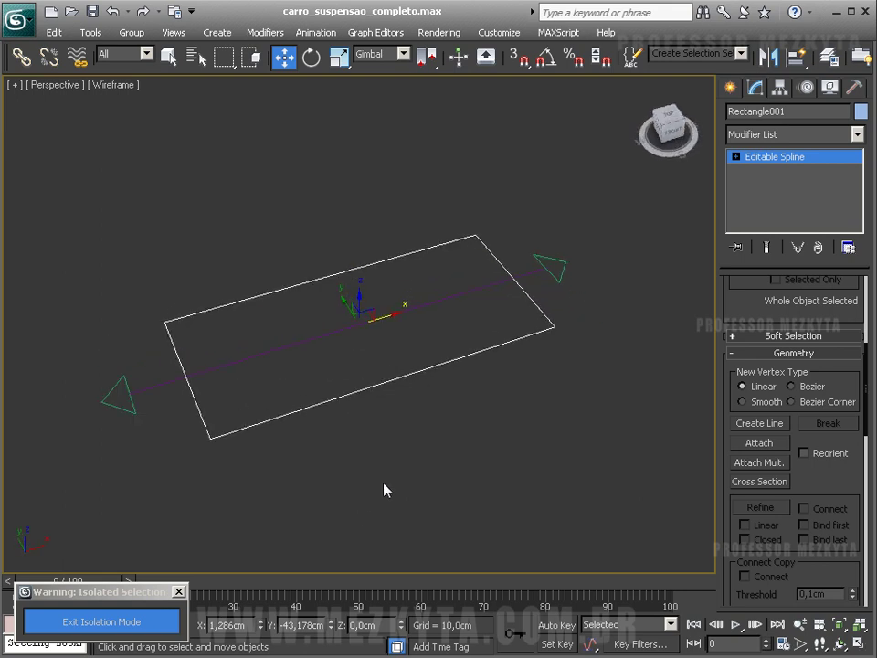
pyautogui.click(764, 443)
pyautogui.click(469, 295)
pyautogui.click(558, 276)
pyautogui.click(122, 411)
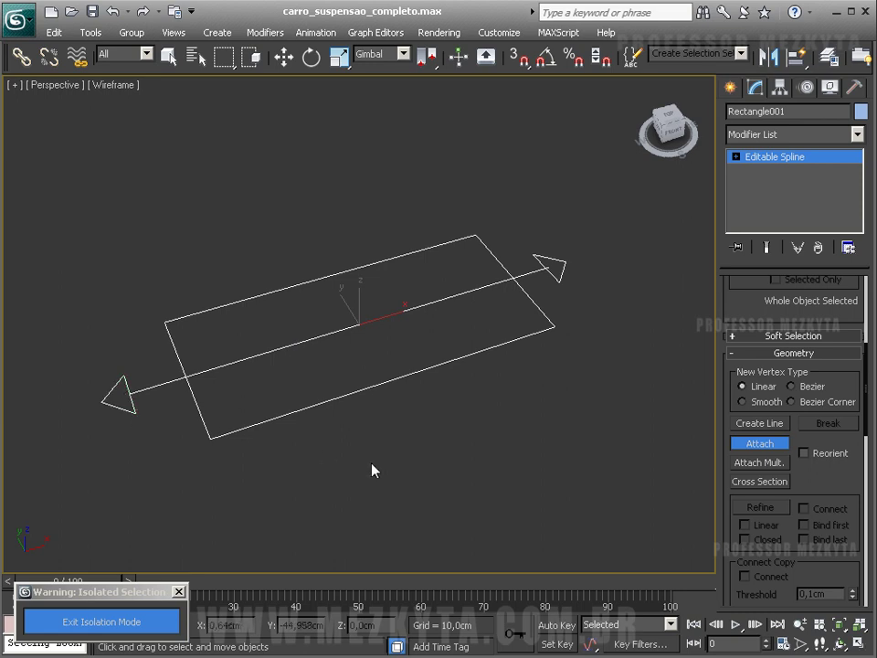
pyautogui.click(778, 446)
pyautogui.moveTo(623, 429); pyautogui.dragTo(562, 476, button='middle')
pyautogui.moveTo(325, 362); pyautogui.dragTo(455, 342)
pyautogui.rightClick(455, 342)
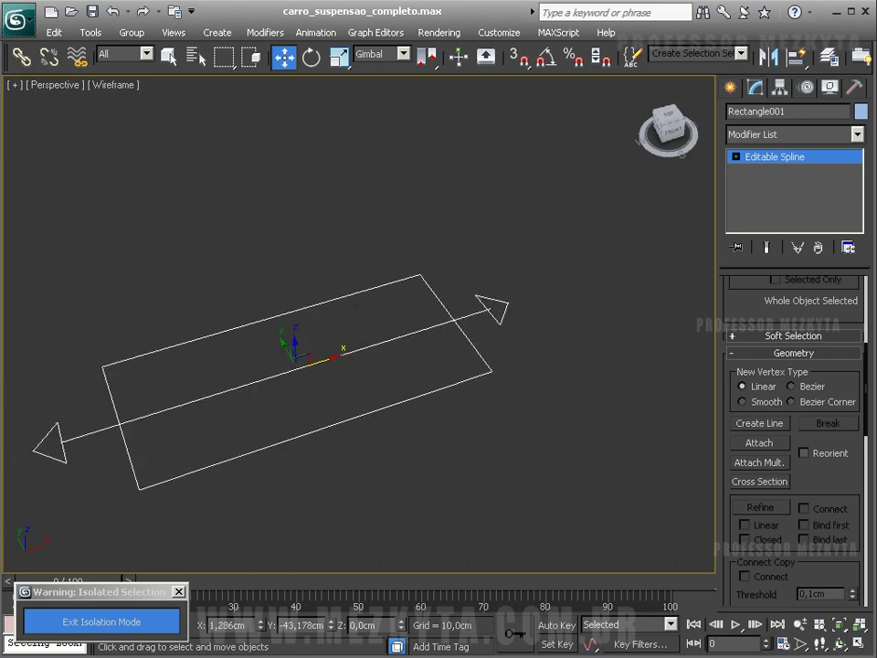
# Exit Isolation Mode to bring back the full car rig around the double-arrow control
pyautogui.click(154, 632)
pyautogui.keyDown('alt'); pyautogui.moveTo(306, 514); pyautogui.dragTo(380, 491, button='middle'); pyautogui.keyUp('alt')
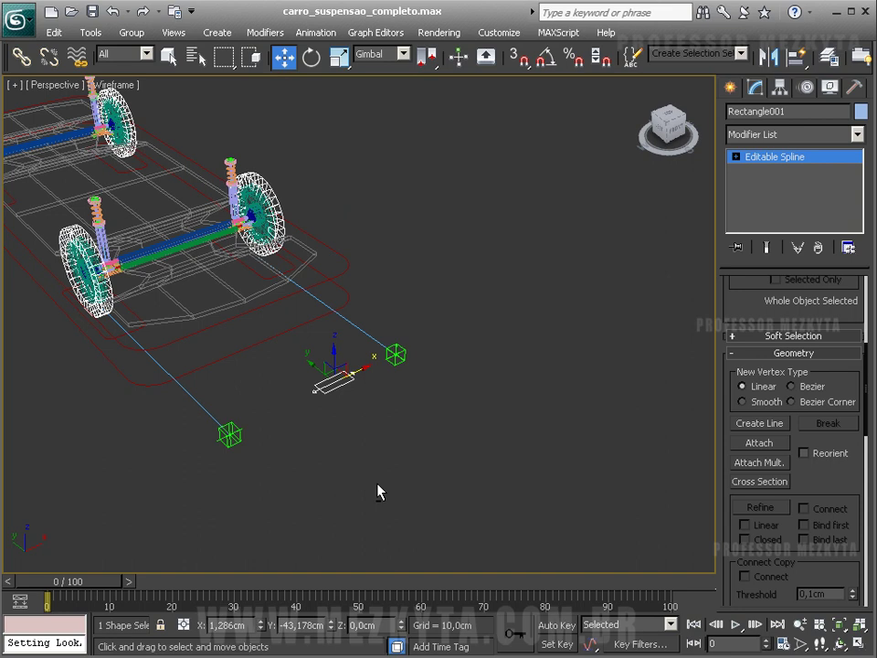
pyautogui.moveTo(491, 442); pyautogui.dragTo(510, 440, button='middle')
# Hide all helpers by category and window-select the rig's control shapes with the selection filter limited to Shapes
pyautogui.click(829, 88)
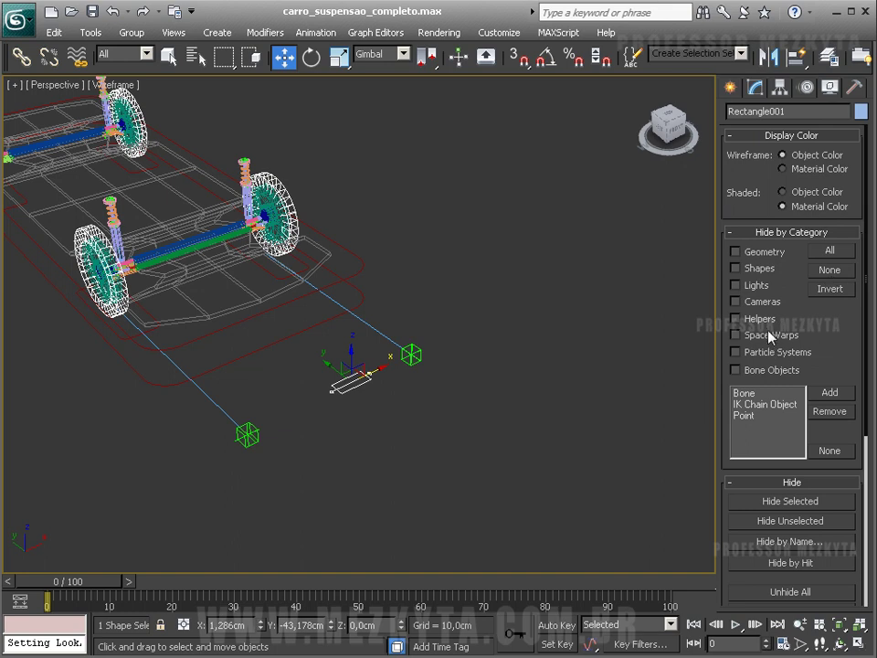
pyautogui.click(736, 319)
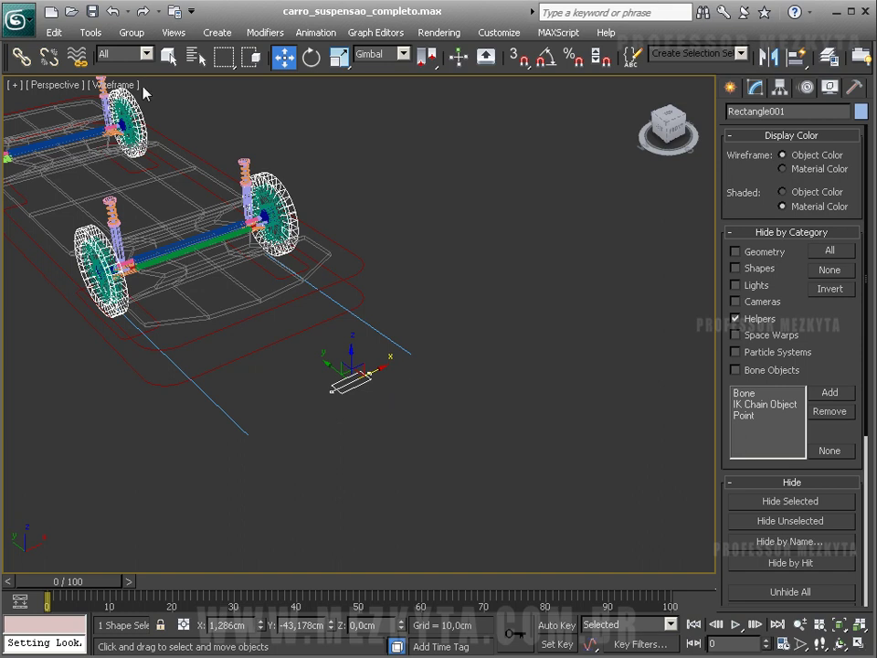
pyautogui.click(128, 54)
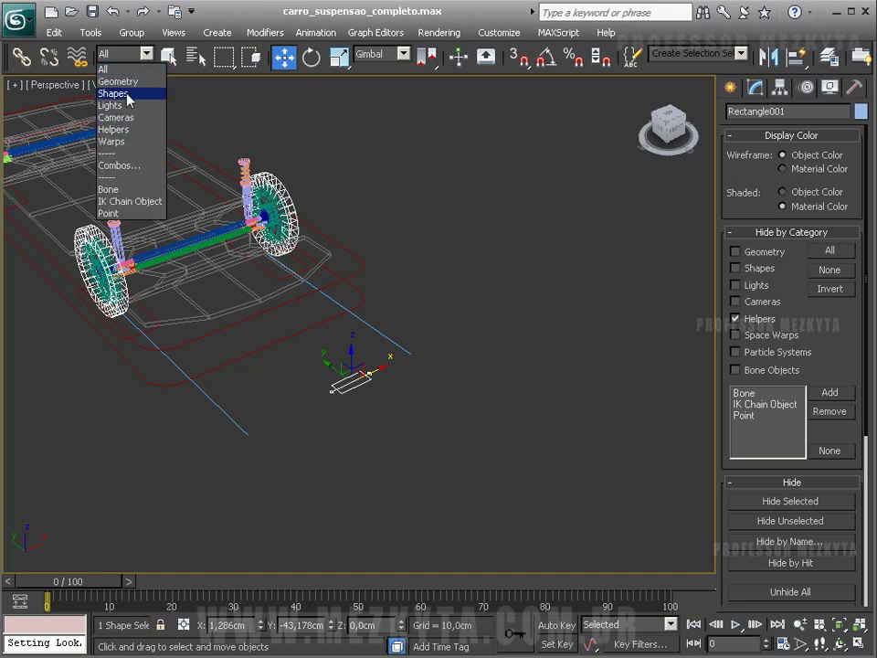
pyautogui.click(128, 94)
pyautogui.moveTo(406, 228); pyautogui.dragTo(447, 240, button='middle')
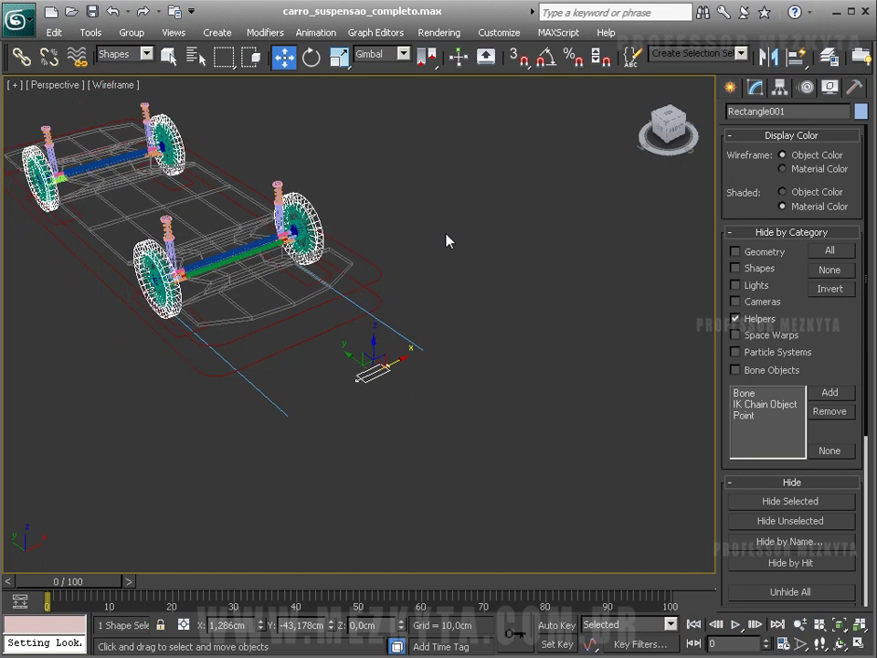
pyautogui.moveTo(368, 190); pyautogui.dragTo(126, 444)
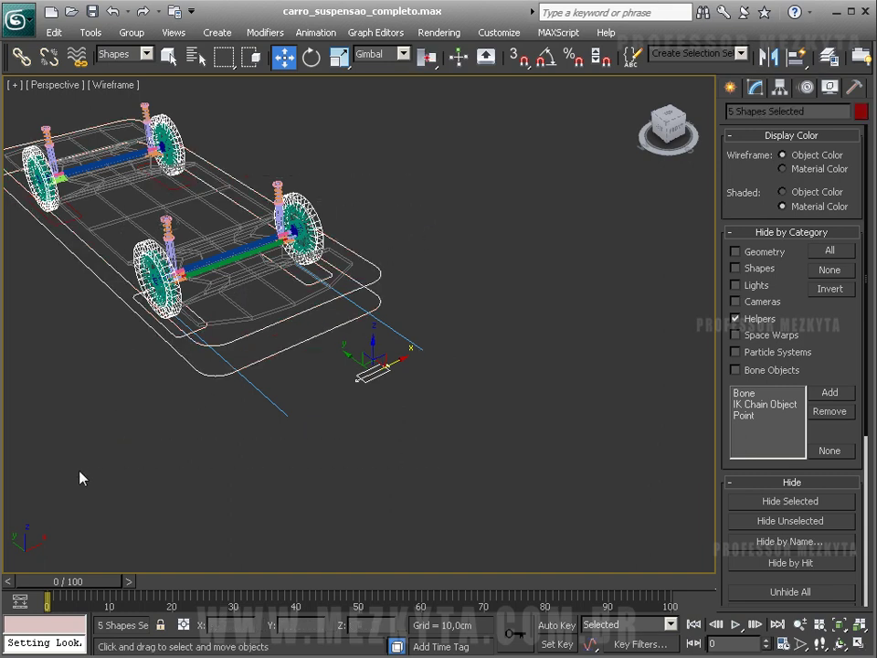
# Restore the selection filter to All and unhide the Helpers category
pyautogui.click(142, 54)
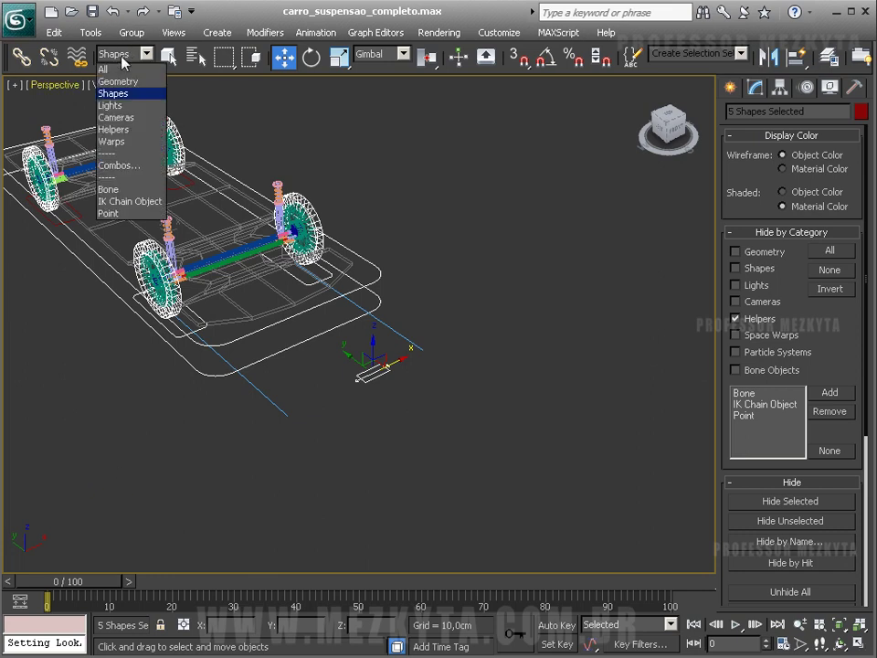
pyautogui.click(137, 69)
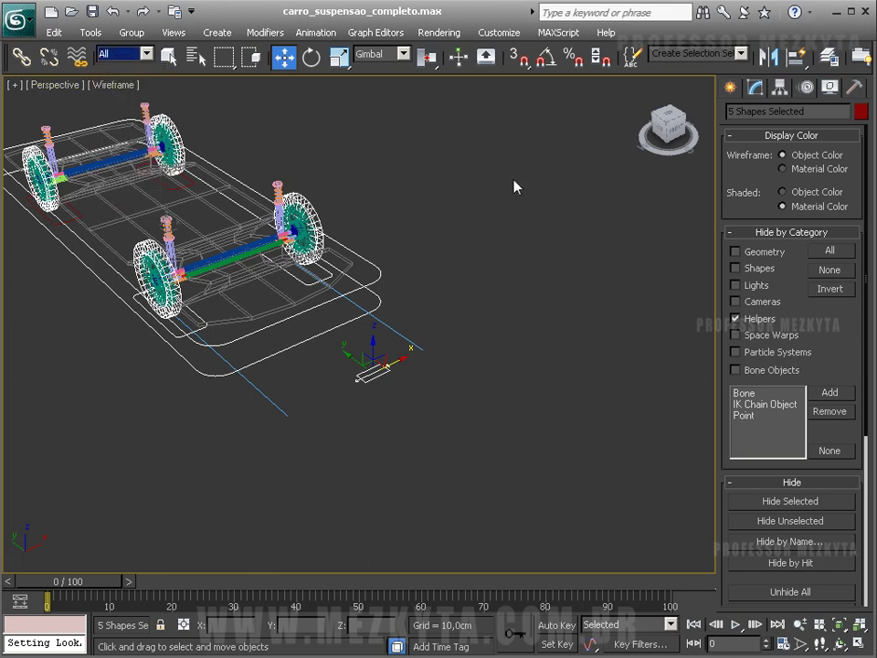
pyautogui.click(756, 319)
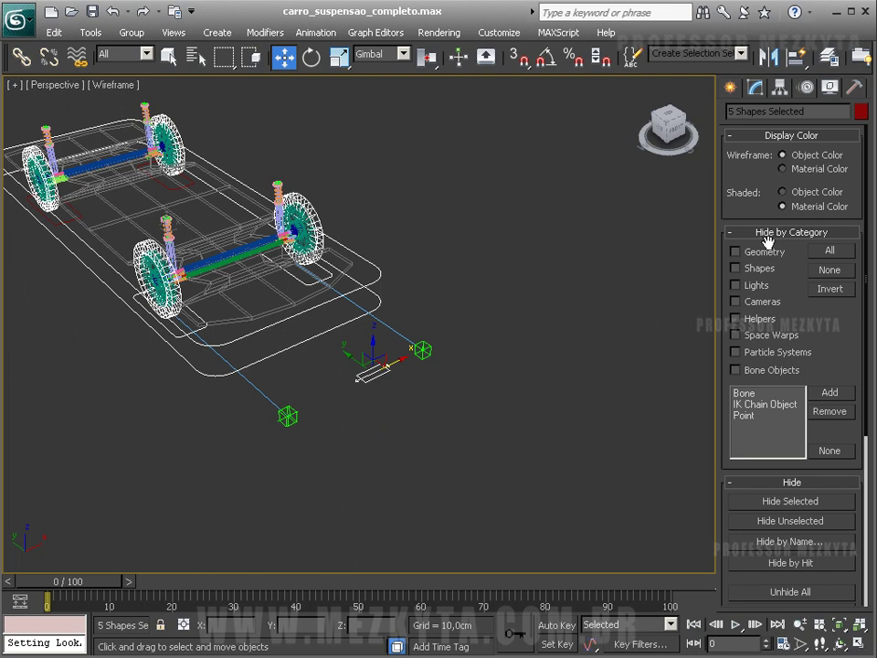
# Try moving the selected control shapes about -3 cm along Y
pyautogui.click(730, 87)
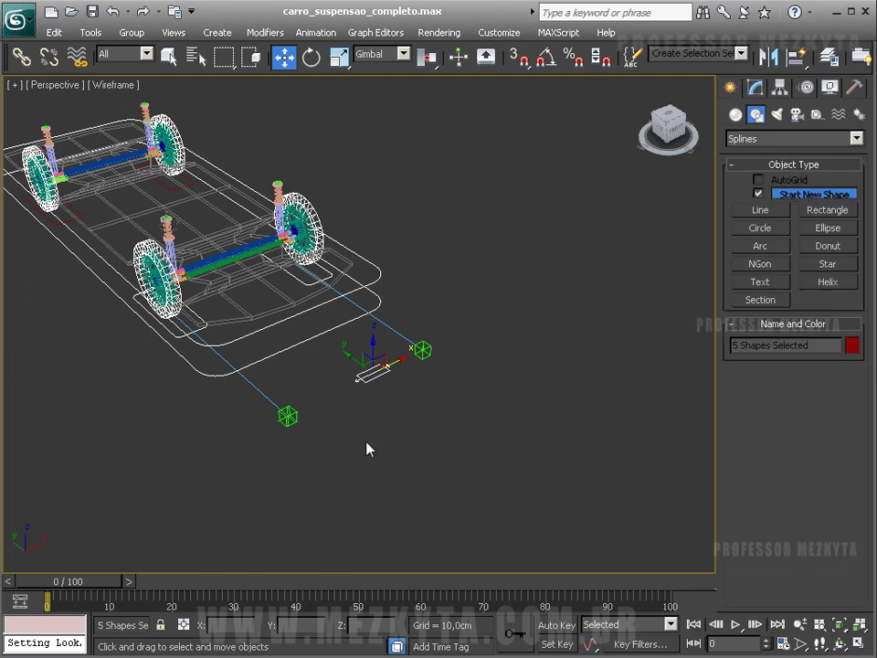
pyautogui.hotkey('ctrl', 'shift', 'z')
pyautogui.keyDown('alt'); pyautogui.moveTo(368, 449); pyautogui.dragTo(278, 384, button='middle'); pyautogui.keyUp('alt')
pyautogui.scroll(3, 354, 383)
pyautogui.keyDown('alt'); pyautogui.moveTo(355, 384); pyautogui.dragTo(363, 421, button='middle'); pyautogui.keyUp('alt')
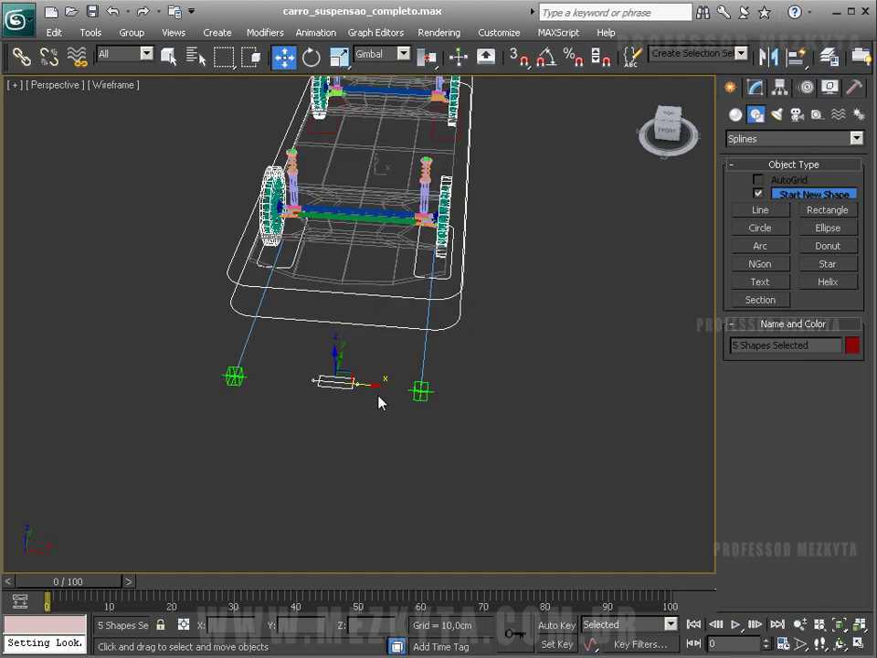
pyautogui.moveTo(342, 362); pyautogui.dragTo(327, 382)
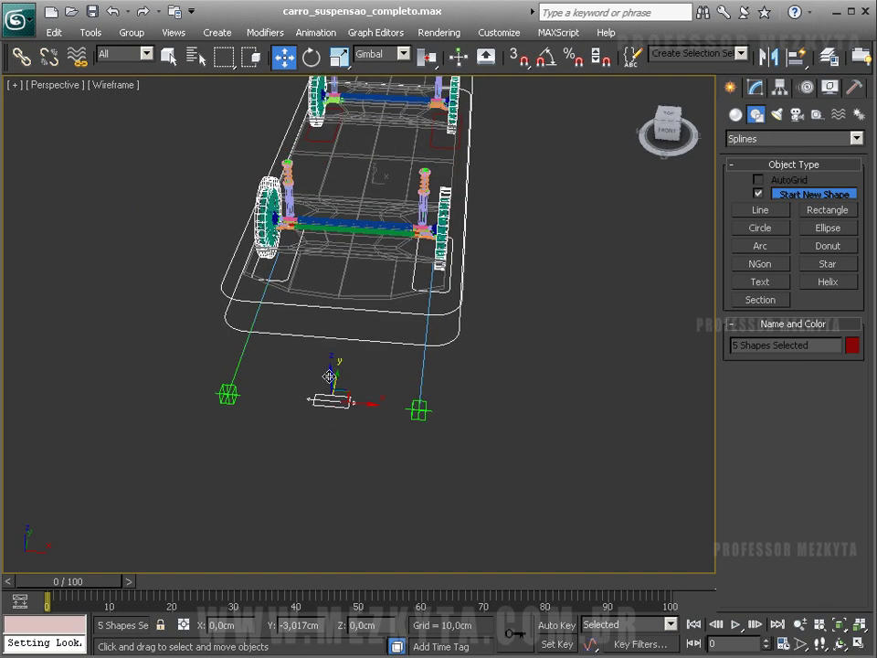
pyautogui.rightClick(329, 384)
# Move only the double-arrow control along Y, away from the car in front of the two Point helpers, to about -60.9 cm
pyautogui.keyDown('alt'); pyautogui.moveTo(414, 455); pyautogui.dragTo(291, 478, button='middle'); pyautogui.keyUp('alt')
pyautogui.click(291, 478)
pyautogui.click(198, 341)
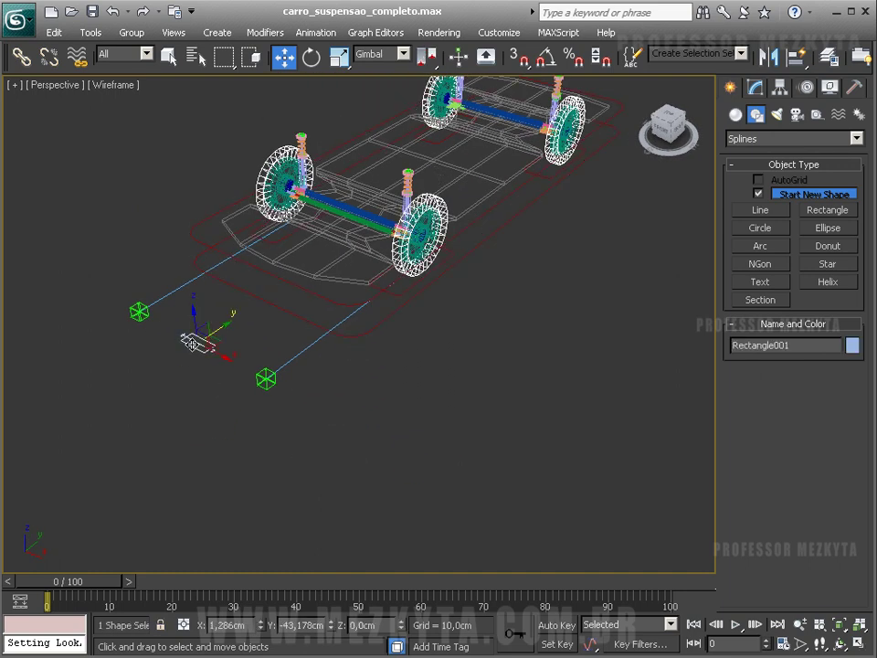
pyautogui.moveTo(203, 339); pyautogui.dragTo(253, 409)
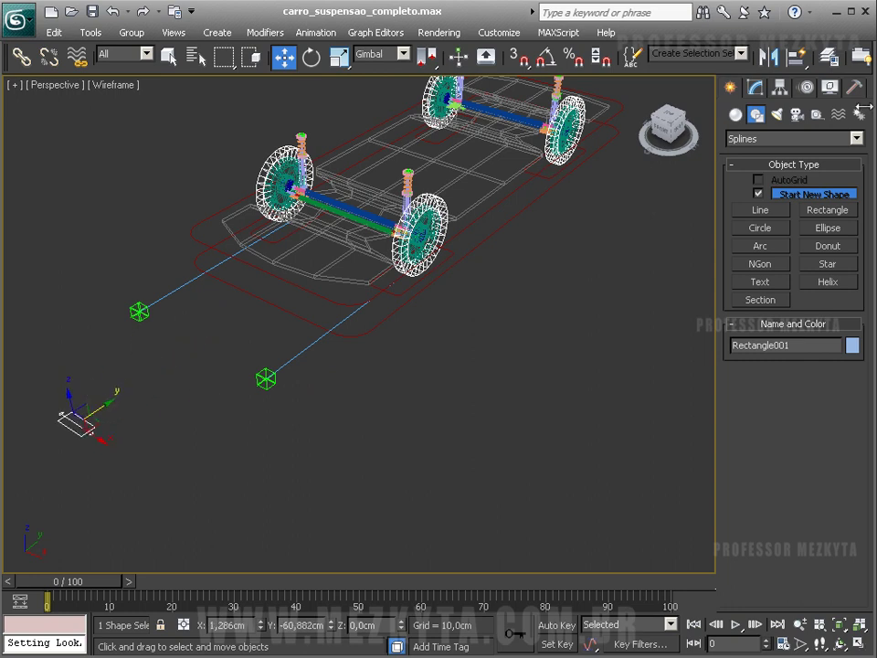
# Create a new Point helper in empty space beside the car
pyautogui.click(817, 115)
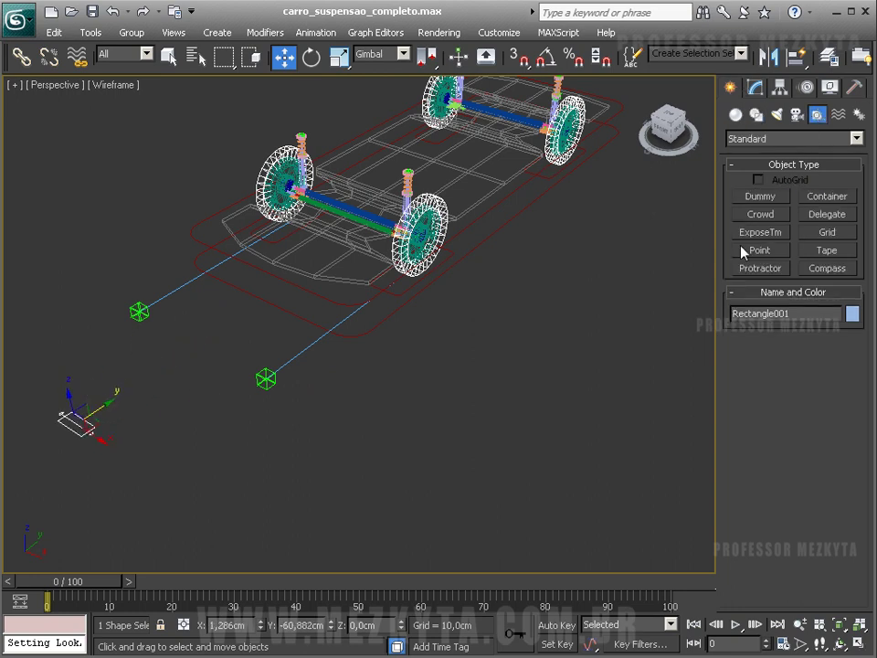
pyautogui.click(760, 251)
pyautogui.click(452, 382)
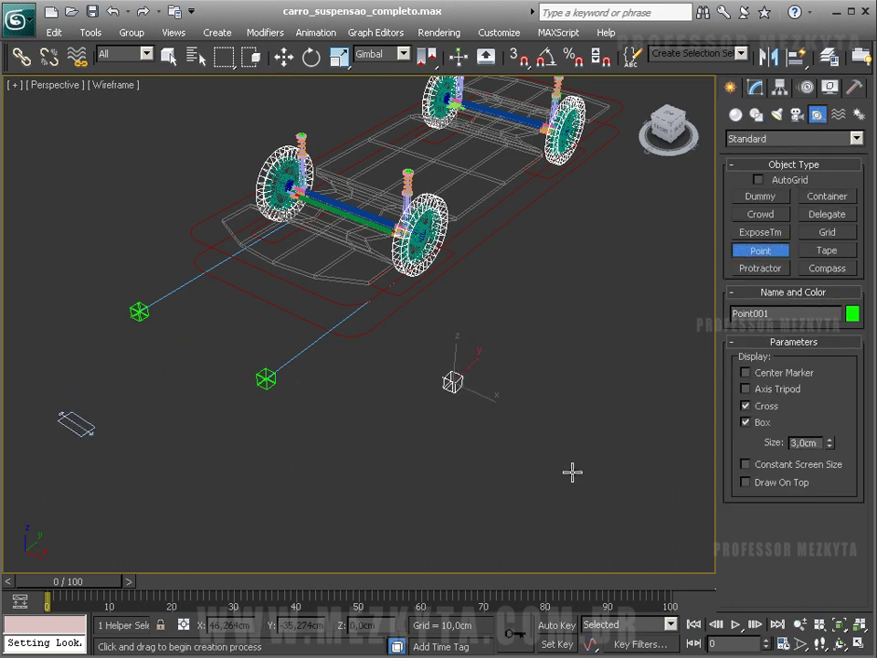
# Apply a Position Constraint to the new Point helper with Point_GIRA_RODA_FD and Point_GIRA_RODA_FE as targets
pyautogui.click(315, 32)
pyautogui.moveTo(378, 111)
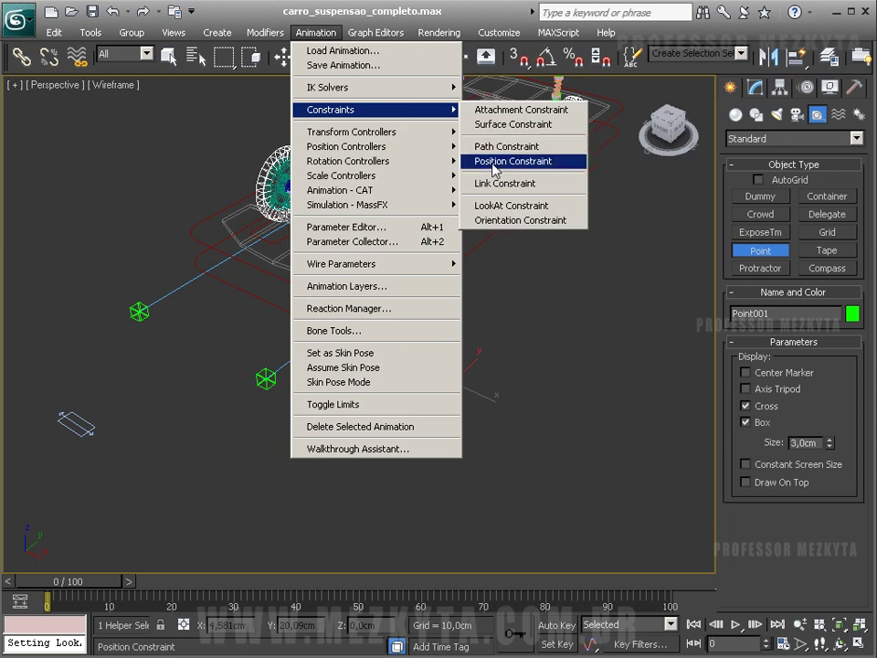
pyautogui.click(480, 160)
pyautogui.click(137, 314)
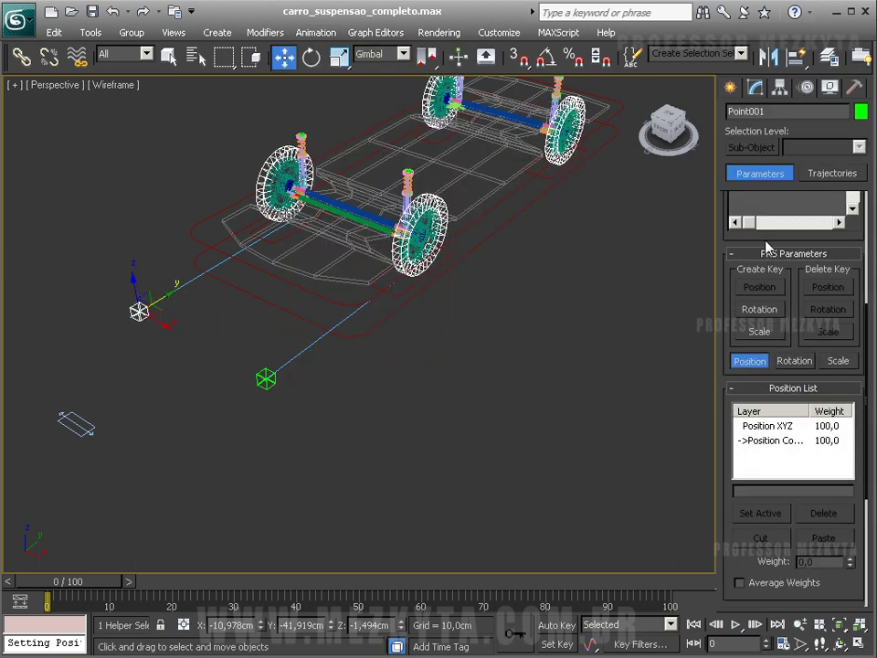
pyautogui.moveTo(724, 533); pyautogui.dragTo(701, 202)
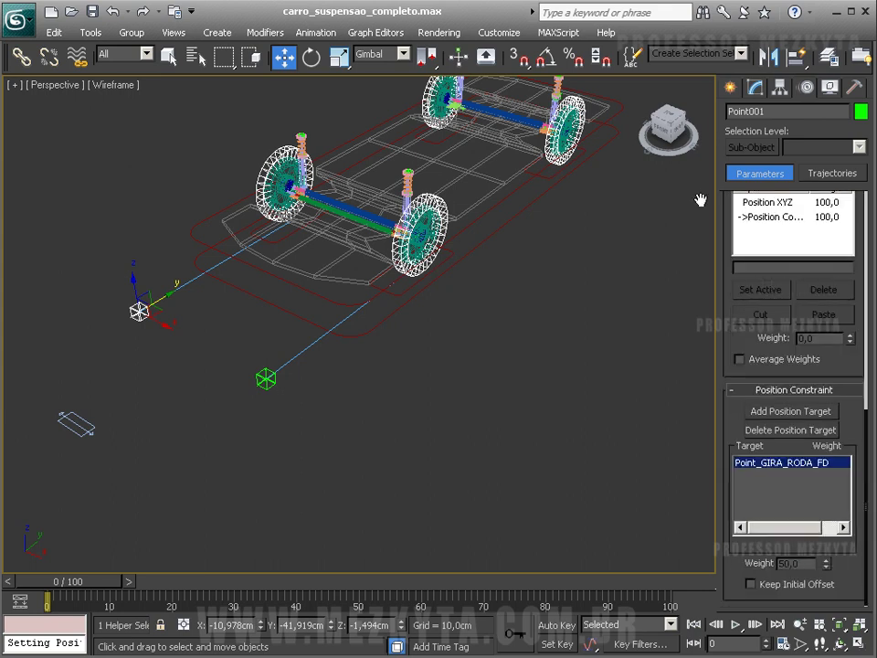
pyautogui.click(786, 411)
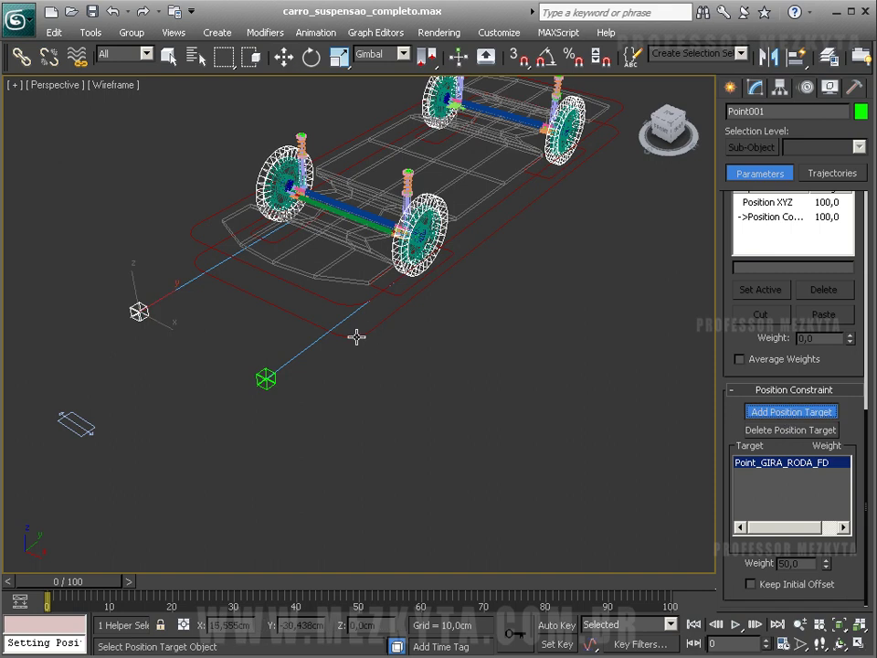
pyautogui.click(139, 311)
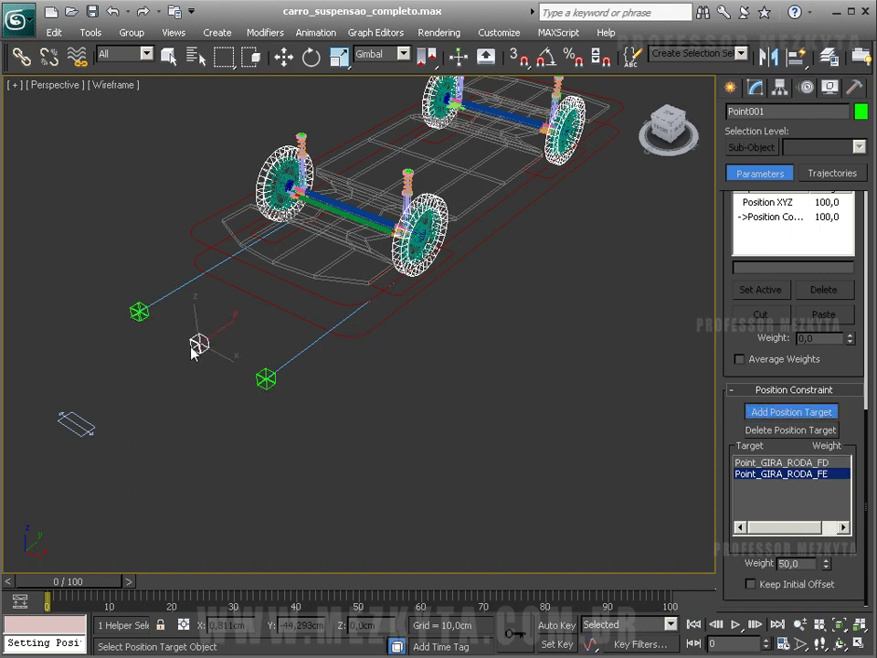
pyautogui.click(827, 412)
# Align the double-arrow control to the middle Point helper
pyautogui.click(77, 424)
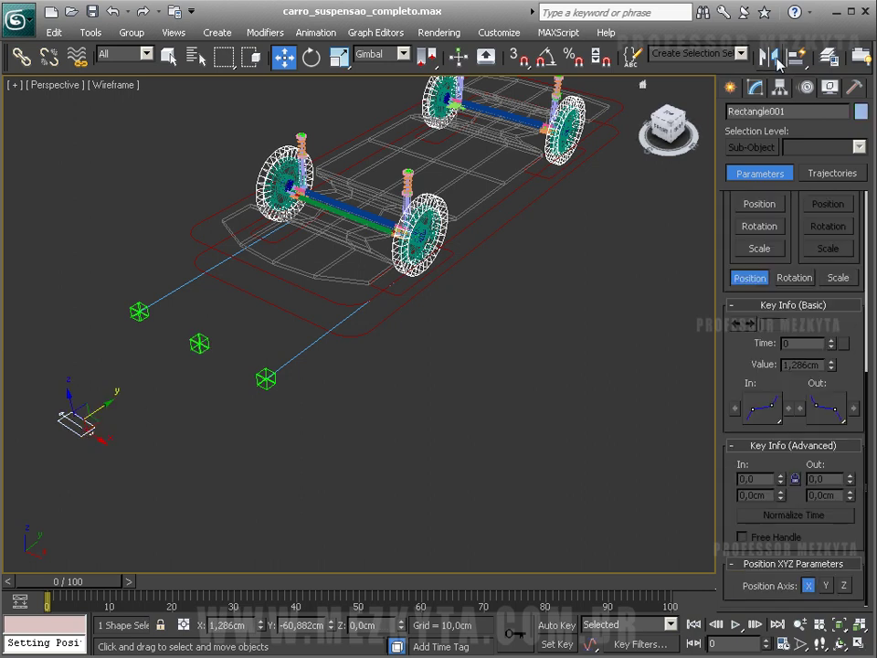
pyautogui.hotkey('alt', 'a')
pyautogui.click(199, 345)
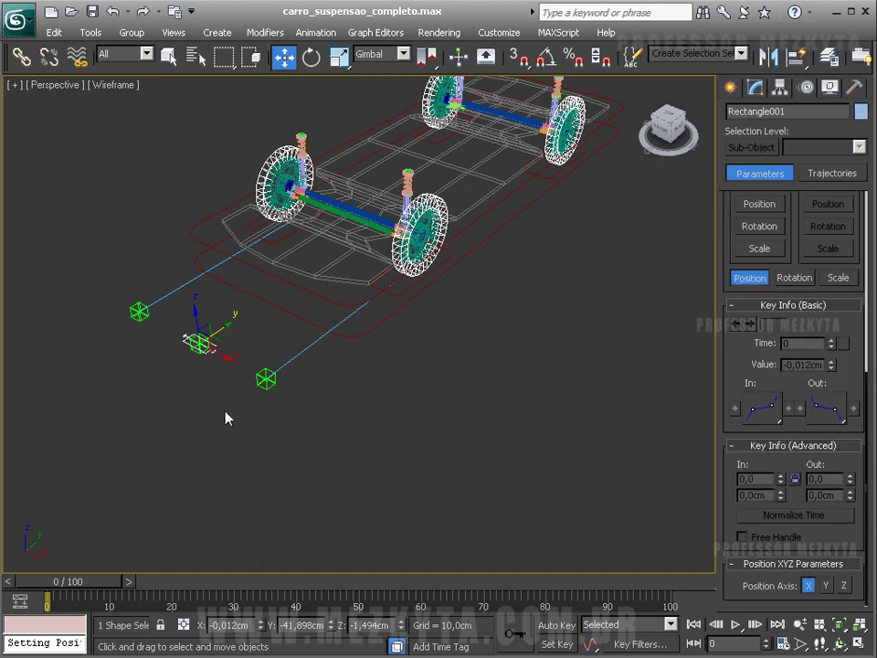
# Delete the middle Point helper at the centre of the double-arrow control
pyautogui.press('z')
pyautogui.click(362, 248)
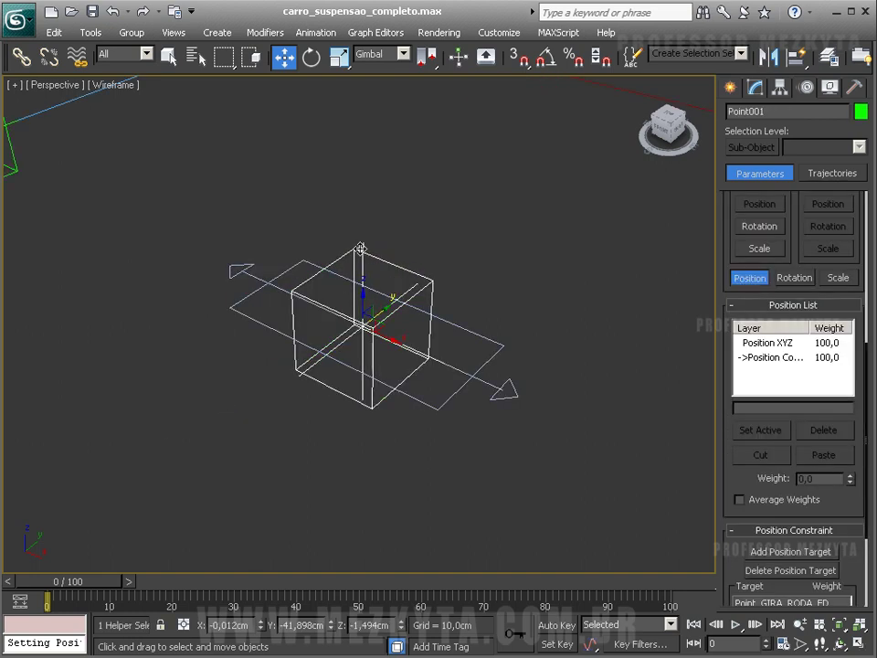
pyautogui.press('Delete')
pyautogui.scroll(-2, 361, 255)
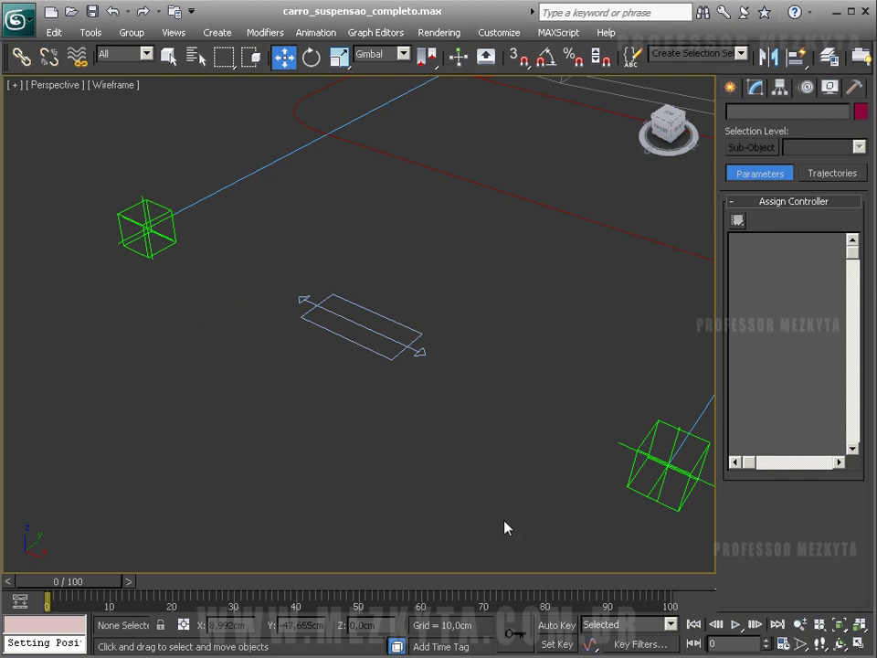
# Rename the double-arrow control spline to CTRL_RODAS
pyautogui.click(388, 331)
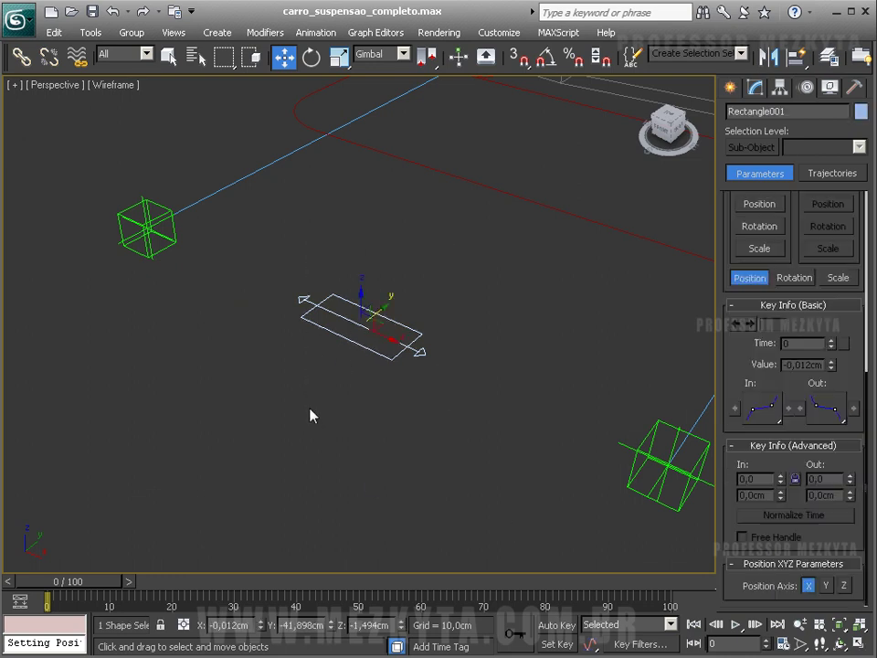
pyautogui.click(787, 110)
pyautogui.write('CO')
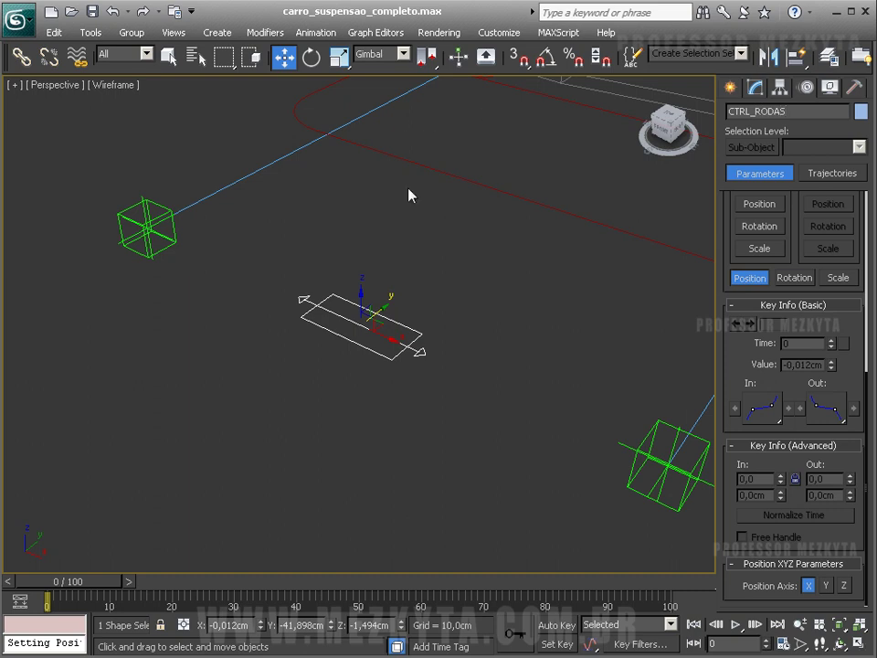
# Freeze the transforms of CTRL_RODAS and accept the new layer of controllers
pyautogui.rightClick(401, 279)
pyautogui.click(381, 273)
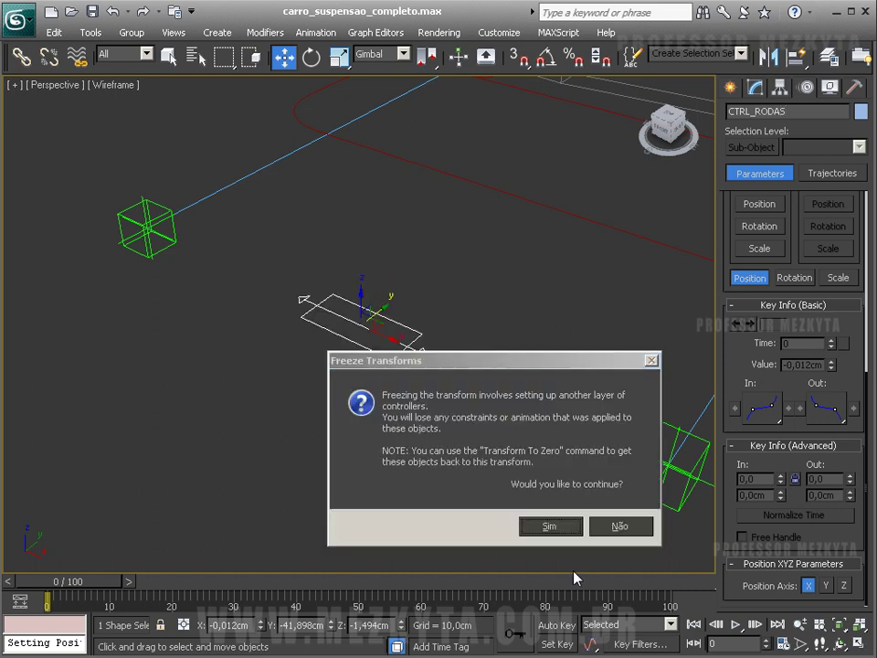
pyautogui.click(549, 528)
pyautogui.moveTo(609, 443); pyautogui.dragTo(618, 447)
# Link both front Point helpers, Point_GIRA_RODA_FD and Point_GIRA_RODA_FE, to CTRL_RODAS as their parent
pyautogui.moveTo(448, 329); pyautogui.dragTo(382, 371, button='middle')
pyautogui.moveTo(406, 333); pyautogui.dragTo(88, 291)
pyautogui.click(21, 57)
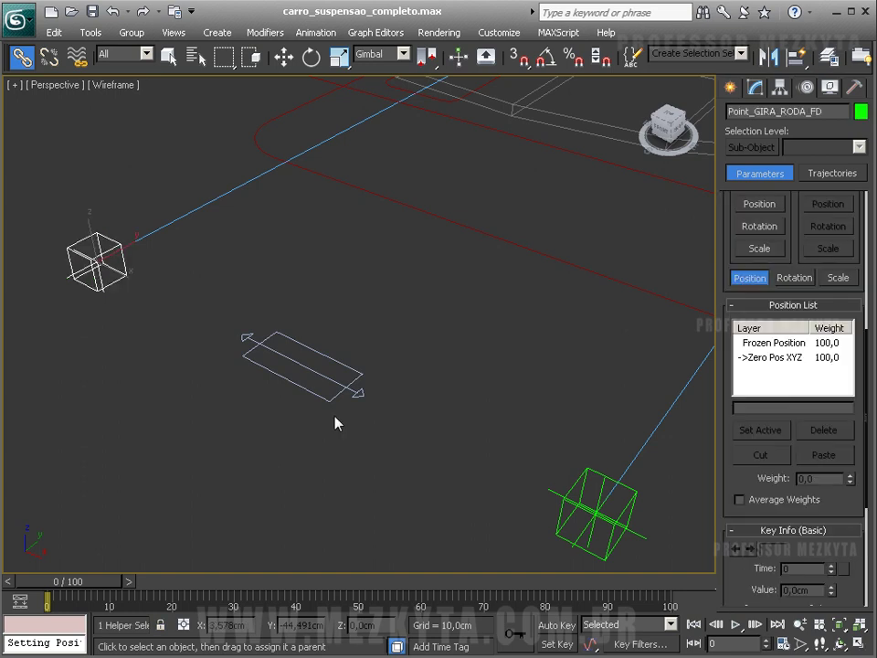
pyautogui.keyDown('ctrl'); pyautogui.click(566, 519); pyautogui.keyUp('ctrl')
pyautogui.moveTo(564, 519); pyautogui.dragTo(304, 366)
# Change the object color of CTRL_RODAS to the dark red of the basic palette
pyautogui.click(326, 399)
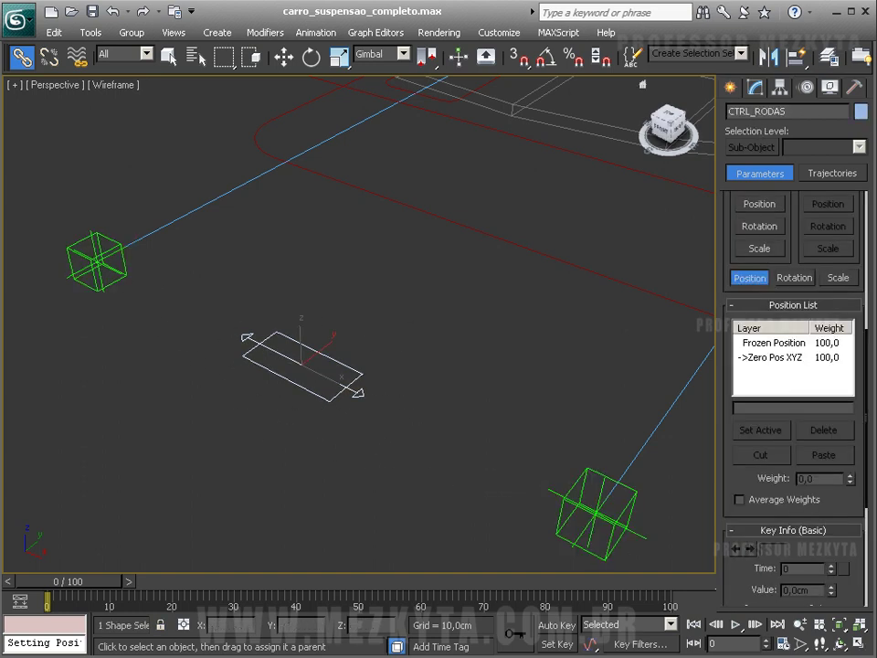
pyautogui.click(862, 114)
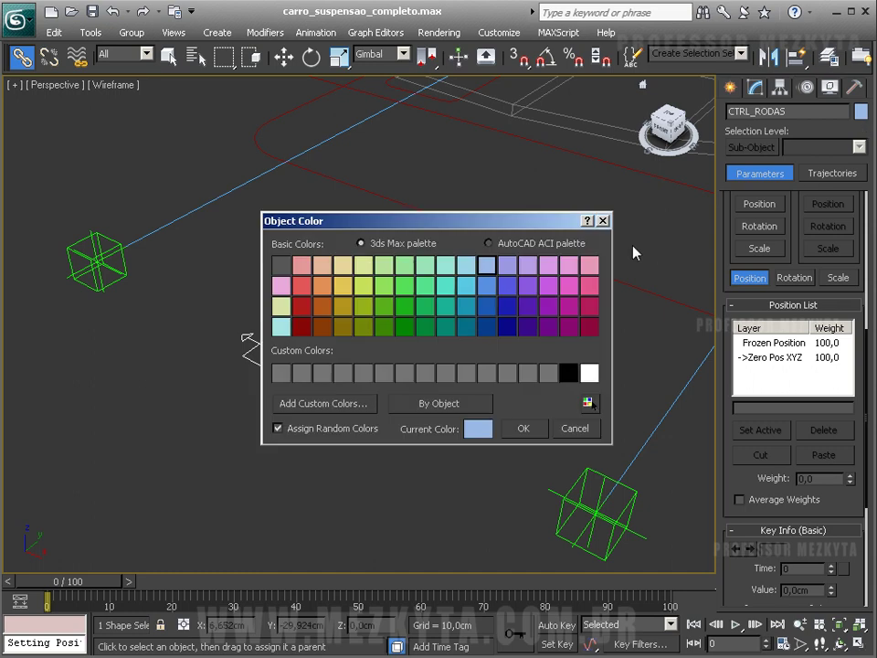
pyautogui.click(296, 325)
pyautogui.click(526, 430)
# Link CTRL_RODAS to CTRL_TODO_CARRO and test the steering by moving CTRL_RODAS along X, cancelling the move
pyautogui.moveTo(528, 432); pyautogui.dragTo(485, 383, button='middle')
pyautogui.scroll(-8, 424, 349)
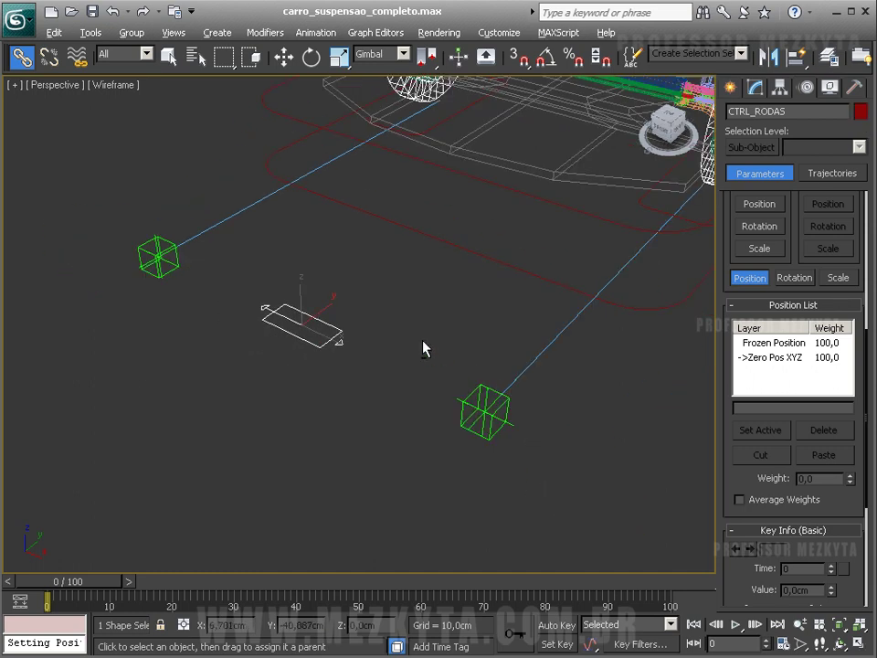
pyautogui.keyDown('alt'); pyautogui.moveTo(427, 353); pyautogui.dragTo(383, 344, button='middle'); pyautogui.keyUp('alt')
pyautogui.press('w')
pyautogui.moveTo(373, 331); pyautogui.dragTo(490, 376)
pyautogui.rightClick(490, 375)
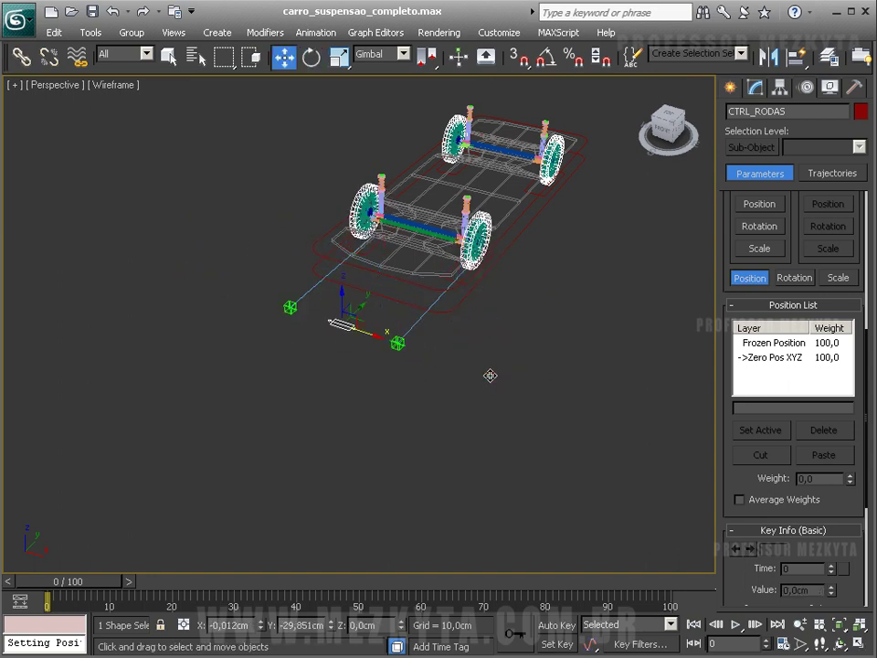
# Try out the adjustable settings of the whole-car control CTRL_TODO_CARRO and cancel the changes
pyautogui.scroll(5, 490, 362)
pyautogui.keyDown('alt'); pyautogui.moveTo(489, 360); pyautogui.dragTo(324, 377, button='middle'); pyautogui.keyUp('alt')
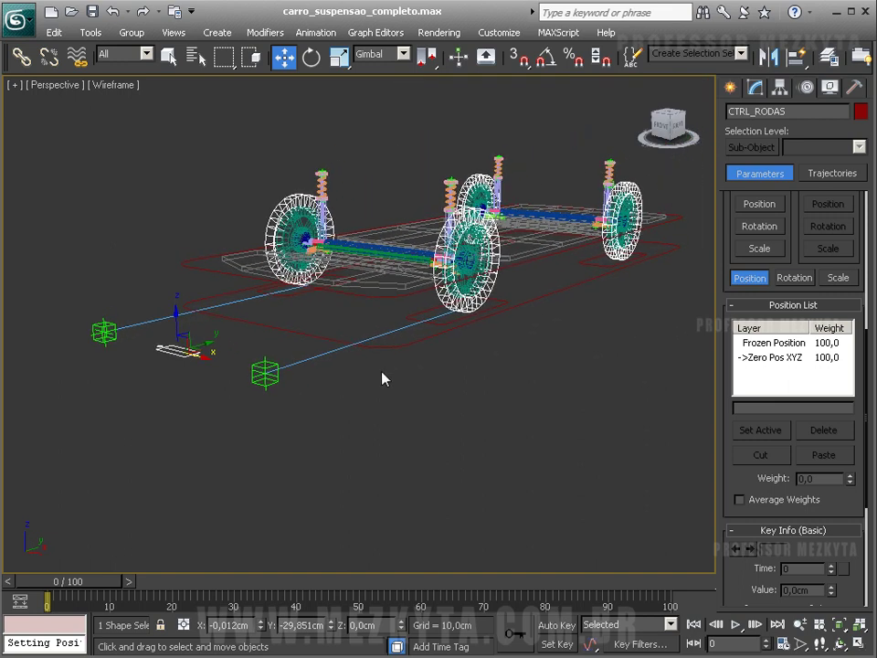
pyautogui.click(415, 344)
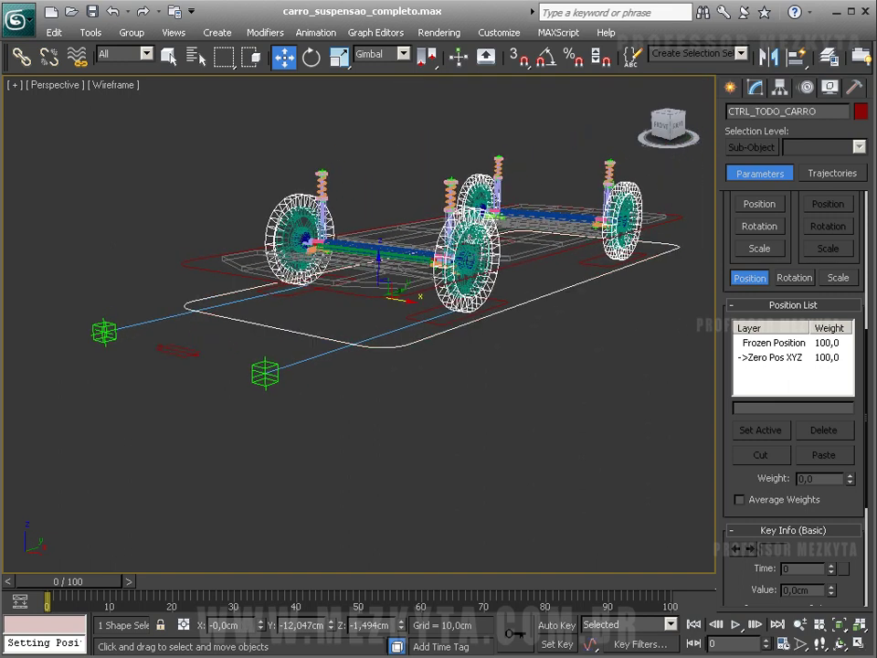
pyautogui.click(753, 89)
pyautogui.moveTo(837, 308); pyautogui.dragTo(840, 424)
pyautogui.rightClick(840, 424)
pyautogui.keyDown('alt'); pyautogui.moveTo(694, 402); pyautogui.dragTo(458, 494, button='middle'); pyautogui.keyUp('alt')
pyautogui.moveTo(385, 520)
pyautogui.mouseDown()
pyautogui.moveTo(283, 496)
pyautogui.moveTo(473, 538)
pyautogui.moveTo(343, 510)
pyautogui.moveTo(385, 520)
pyautogui.mouseUp()
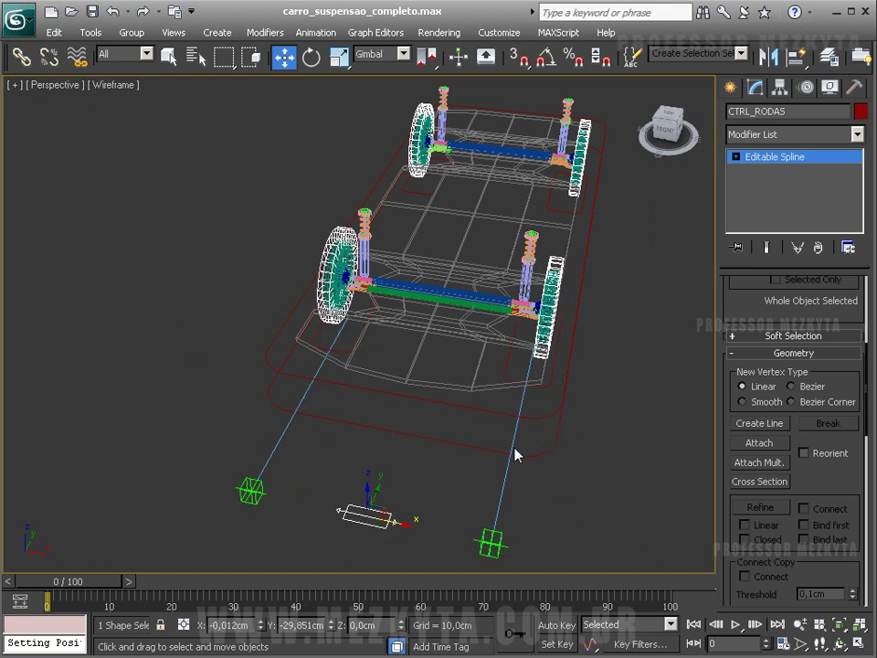
pyautogui.click(526, 454)
pyautogui.moveTo(835, 306); pyautogui.dragTo(835, 375)
pyautogui.rightClick(835, 375)
# Select CTRL_RODAS and switch the perspective view to shaded display
pyautogui.click(368, 517)
pyautogui.keyDown('alt'); pyautogui.moveTo(430, 383); pyautogui.dragTo(459, 279, button='middle'); pyautogui.keyUp('alt')
pyautogui.moveTo(459, 279); pyautogui.dragTo(539, 309, button='middle')
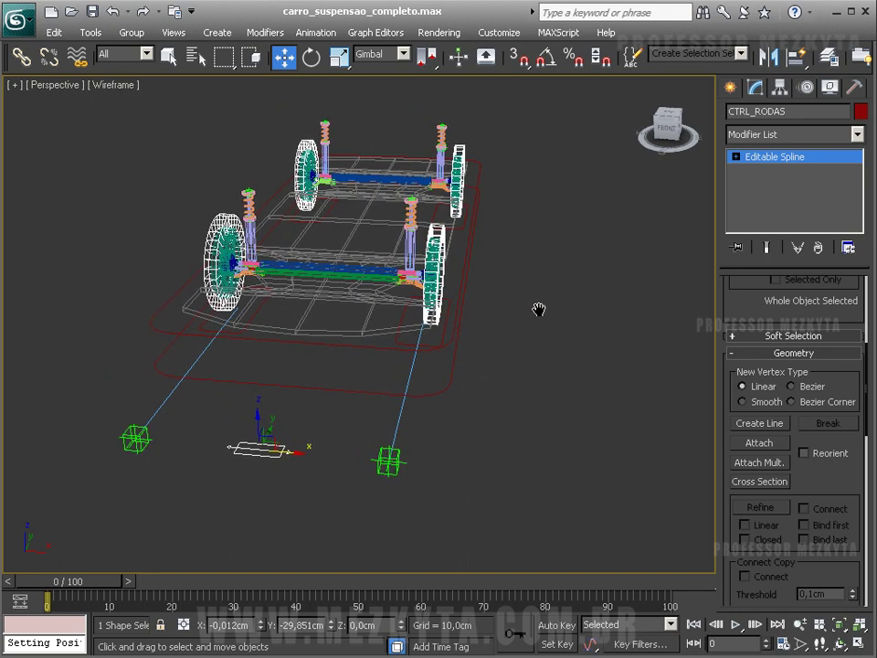
pyautogui.press('F3')
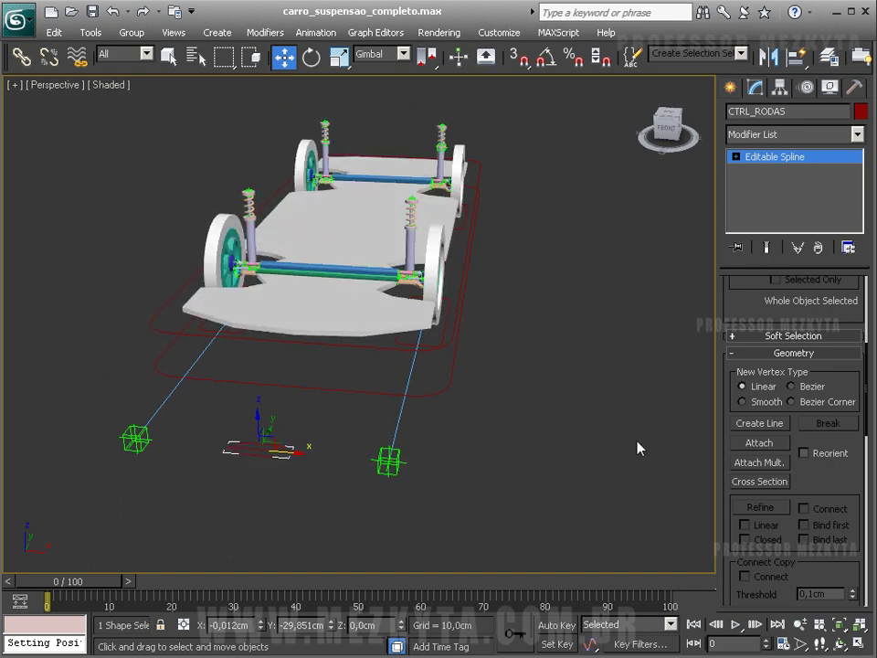